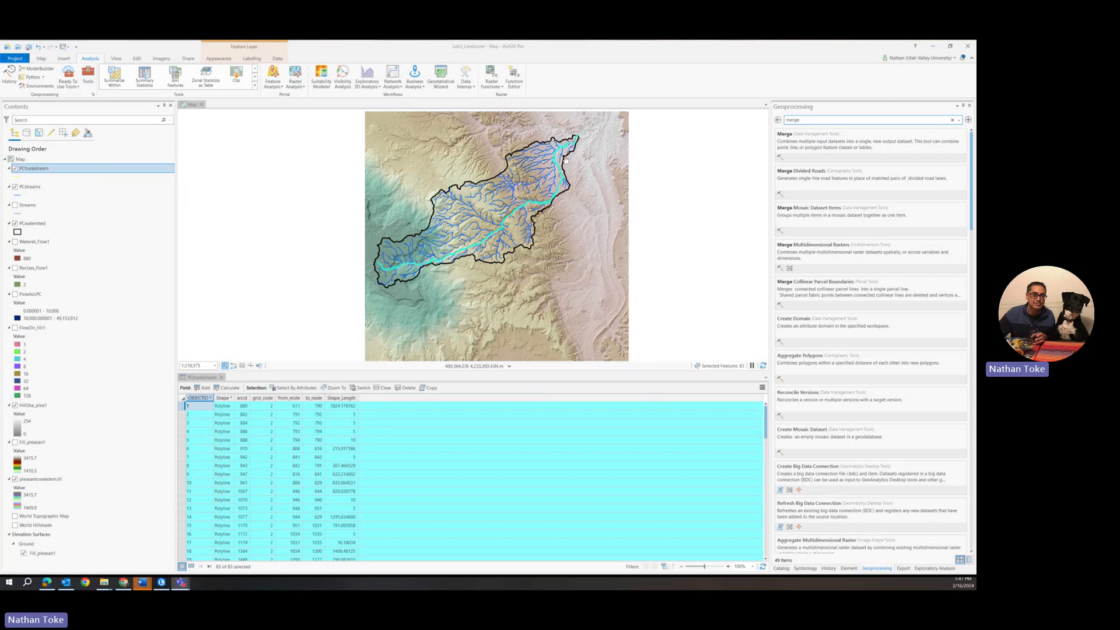
Hide the PCtrunkstream layer and examine the short PCstreams segments at the confluence in the northeast of the watershed.
scroll(559, 167, up, 3)
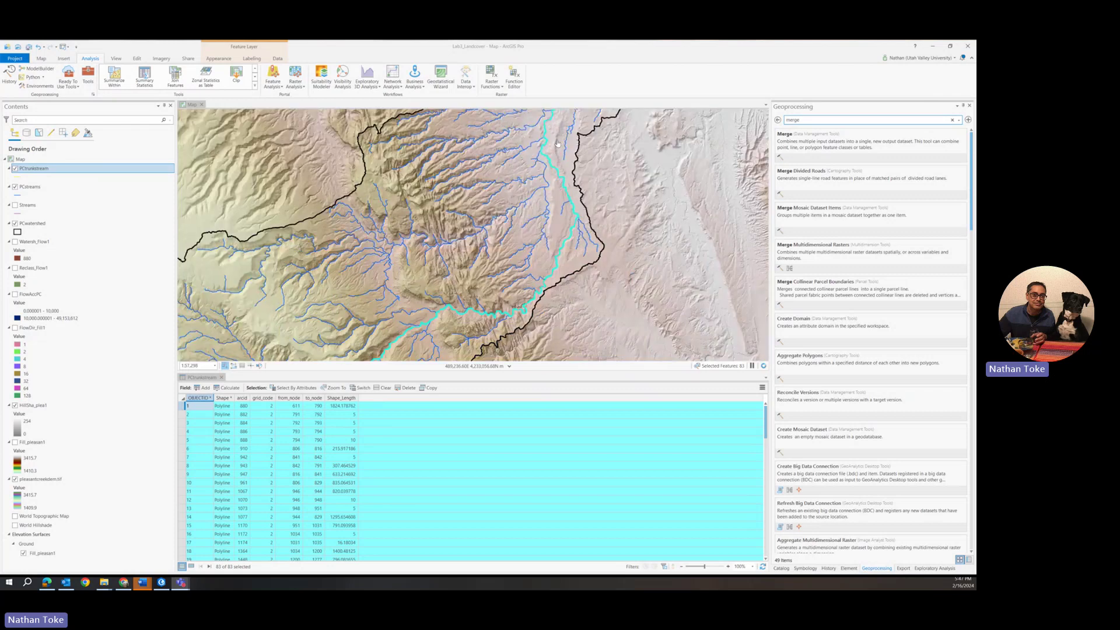
drag(557, 143, 582, 189)
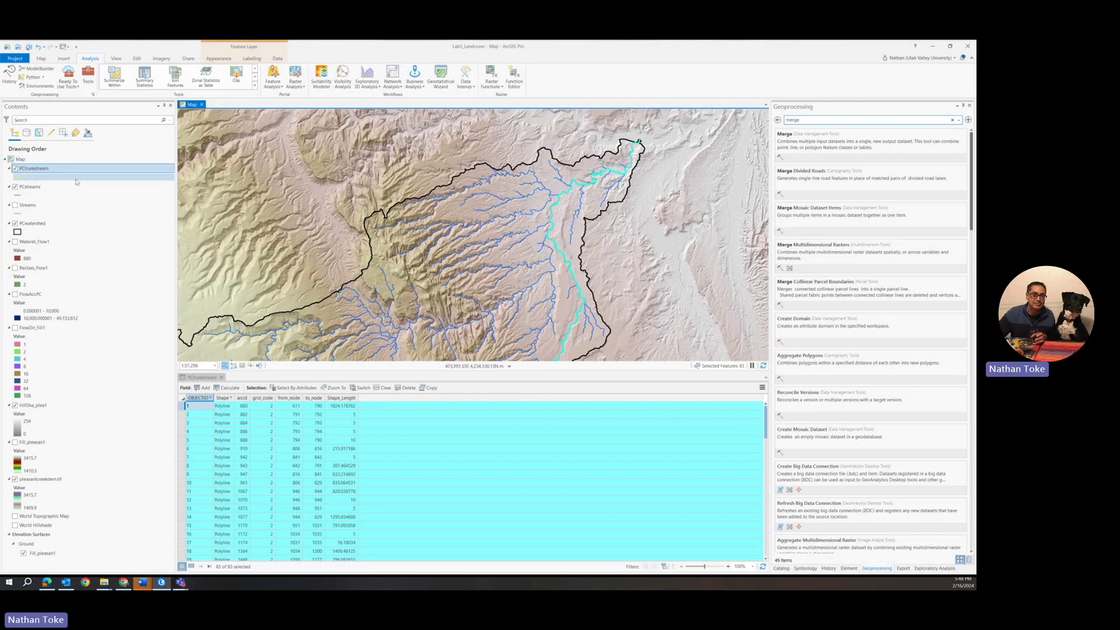
click(16, 169)
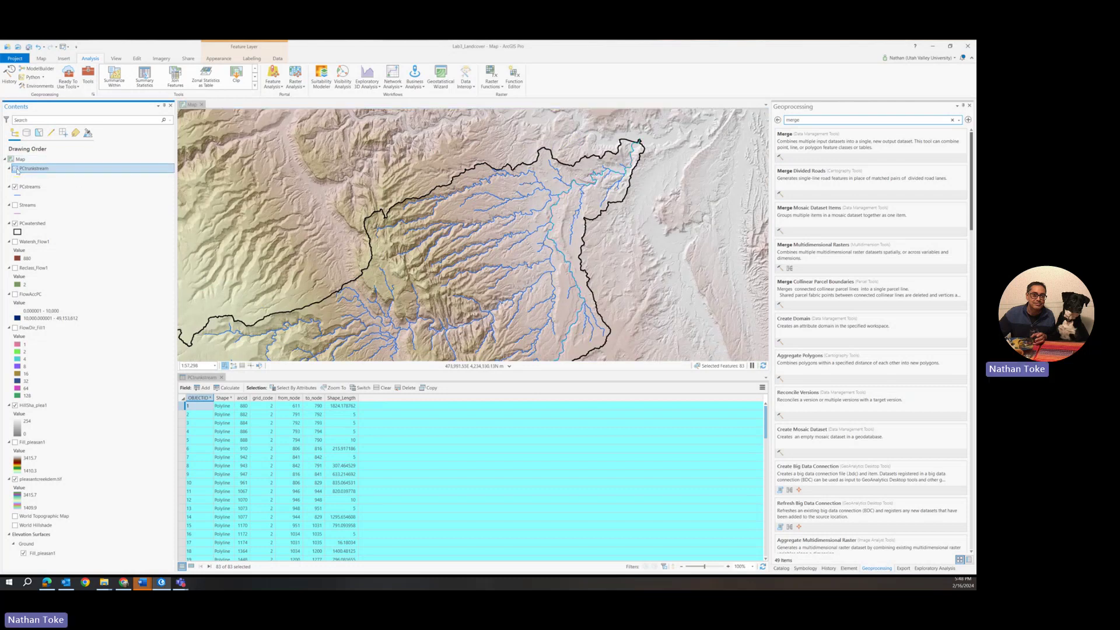
scroll(561, 198, up, 5)
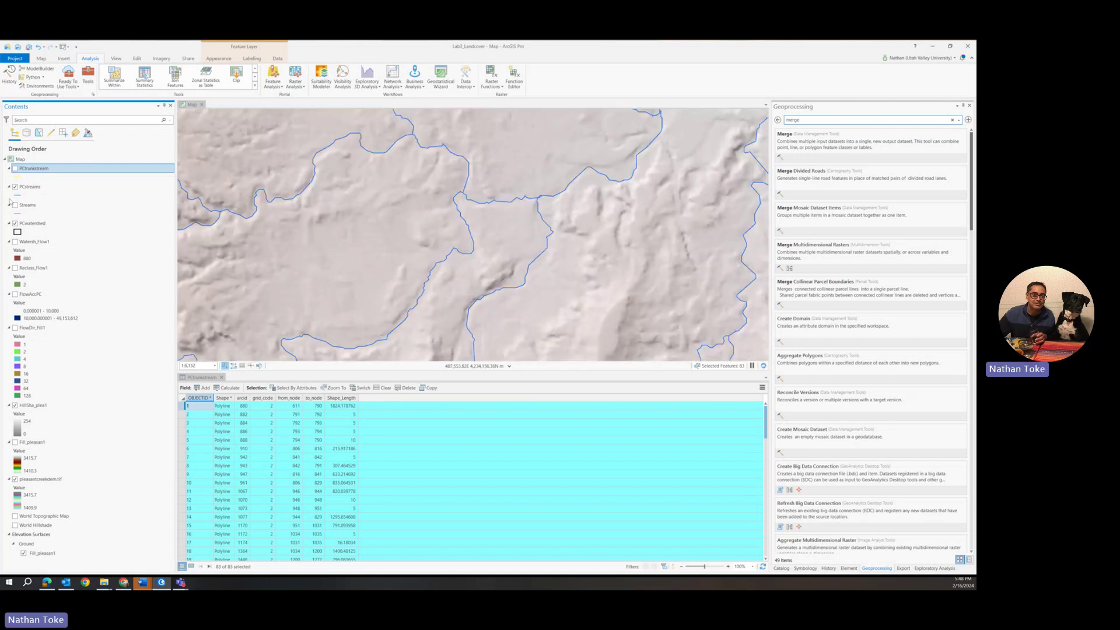
drag(699, 243, 444, 318)
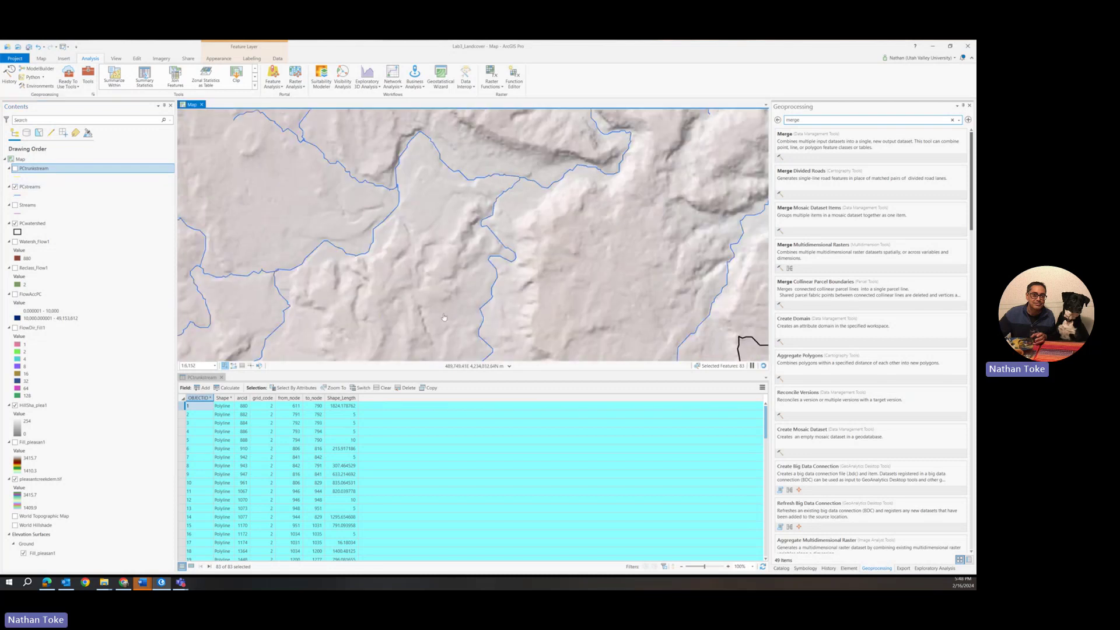
drag(588, 167, 427, 284)
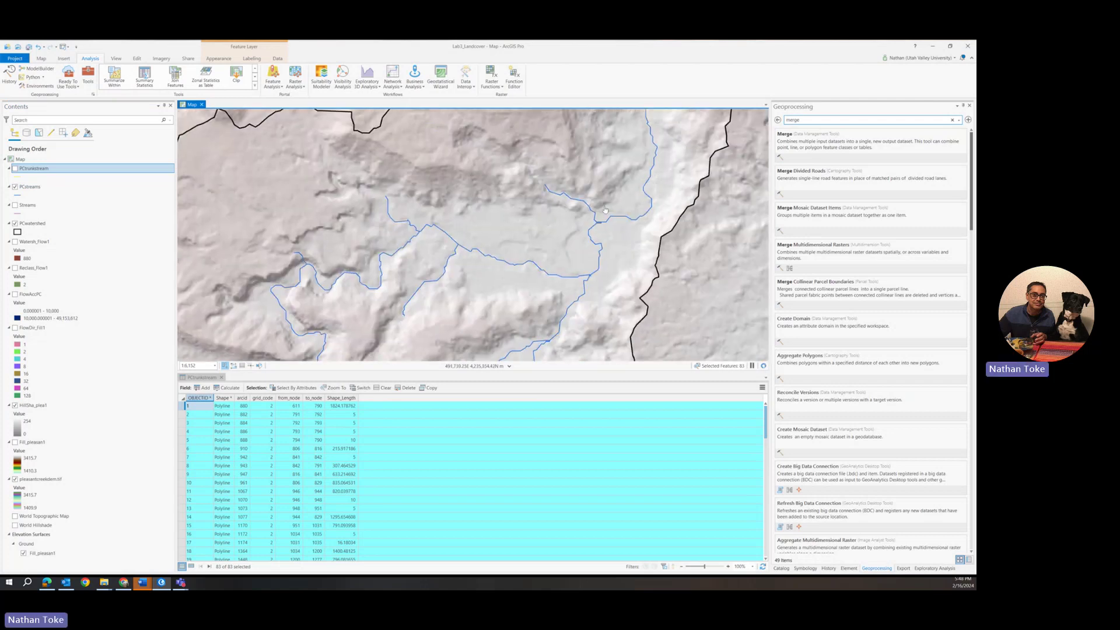
scroll(605, 212, up, 6)
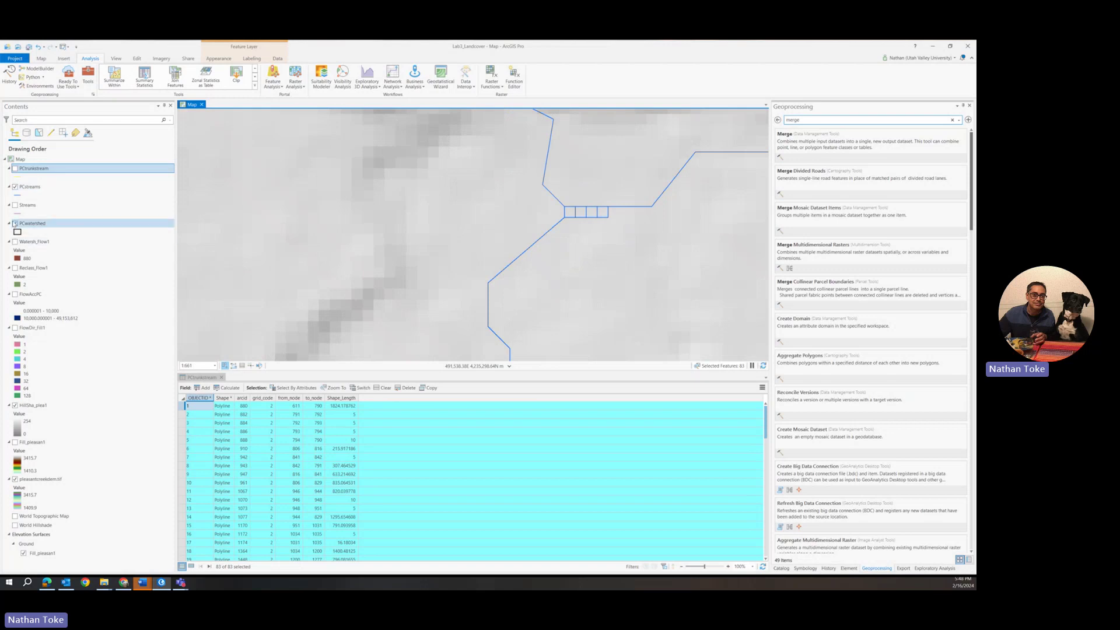
click(14, 188)
click(15, 188)
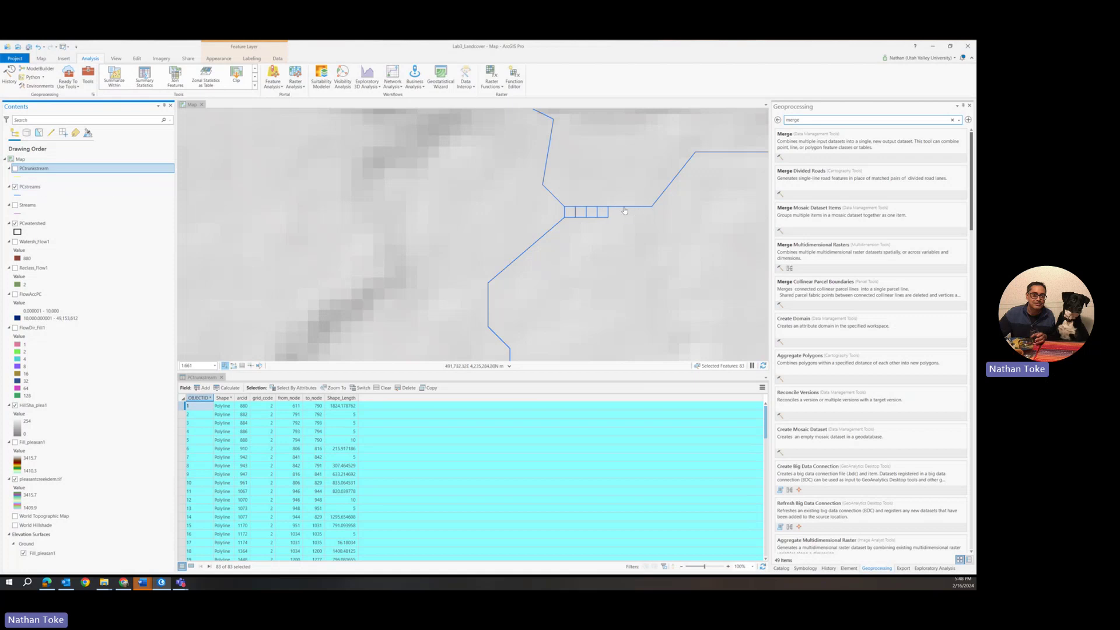
Set interactive selection to add to the current selection and select the stream segment running east from the confluence.
click(41, 59)
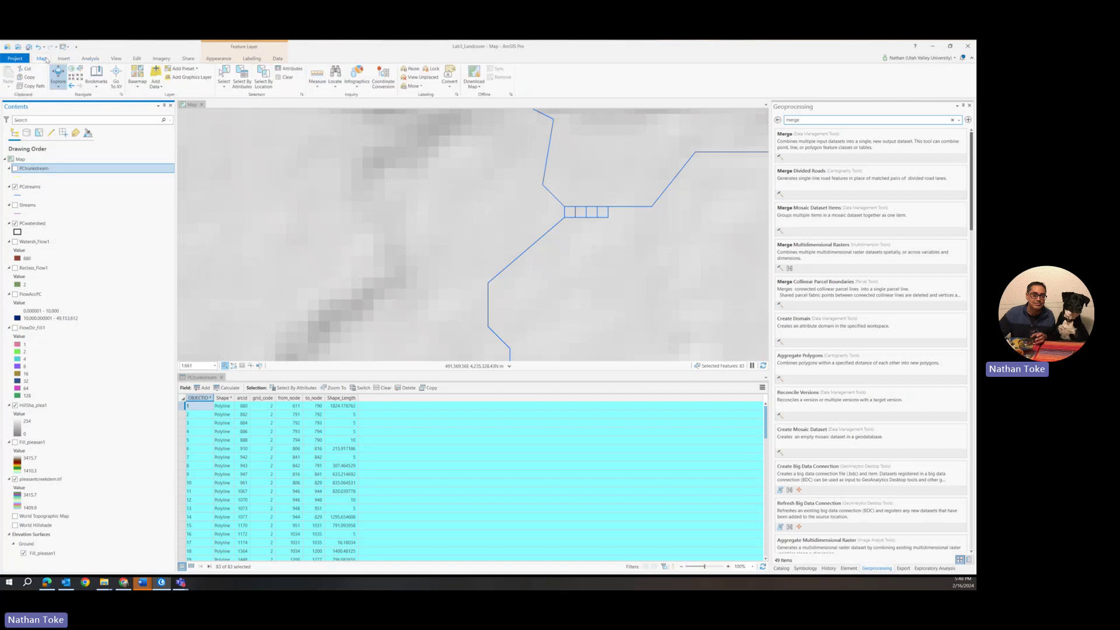
click(225, 74)
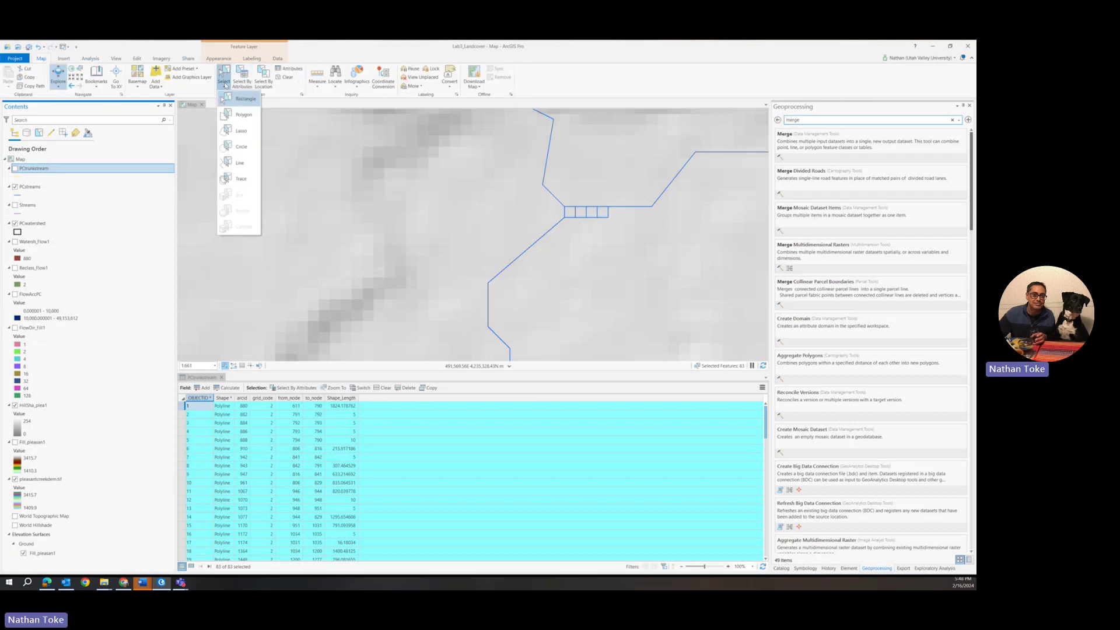
click(226, 75)
click(301, 94)
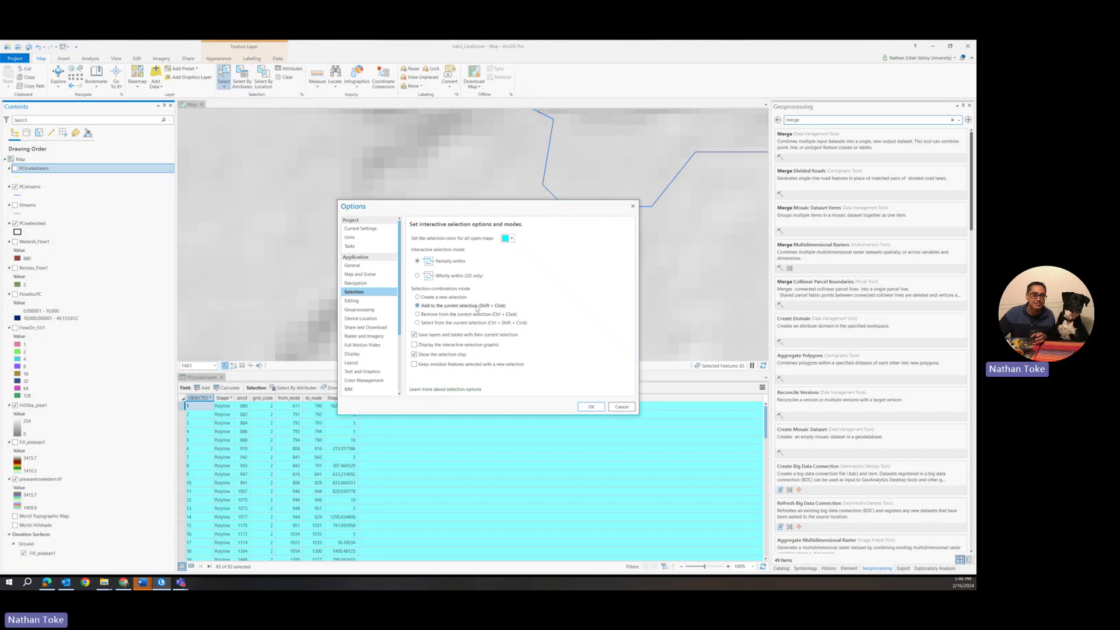
click(591, 408)
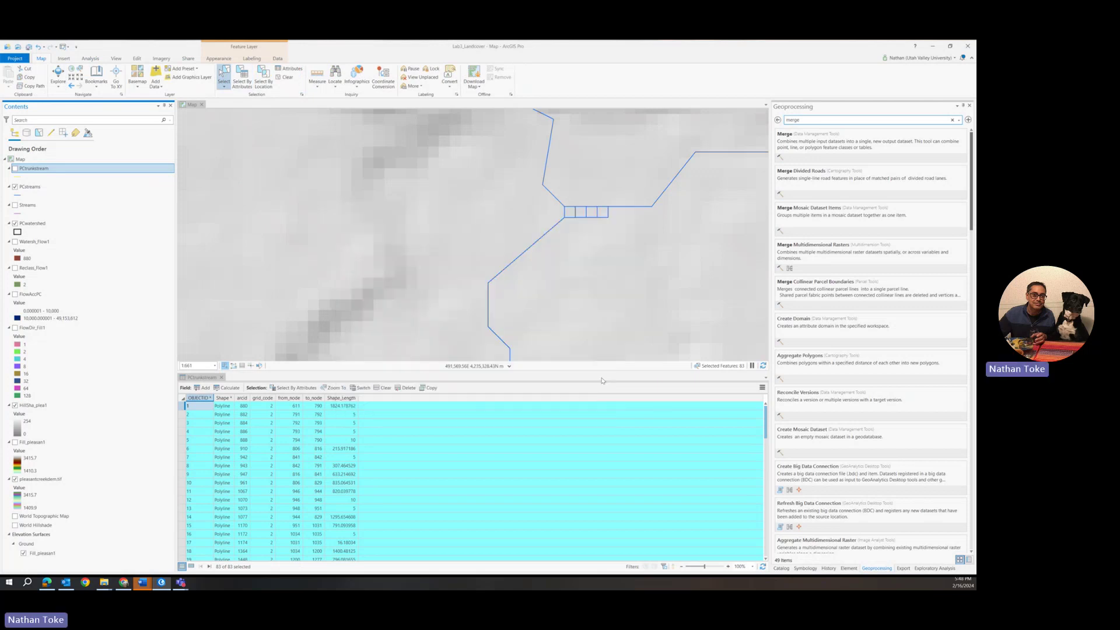
click(648, 209)
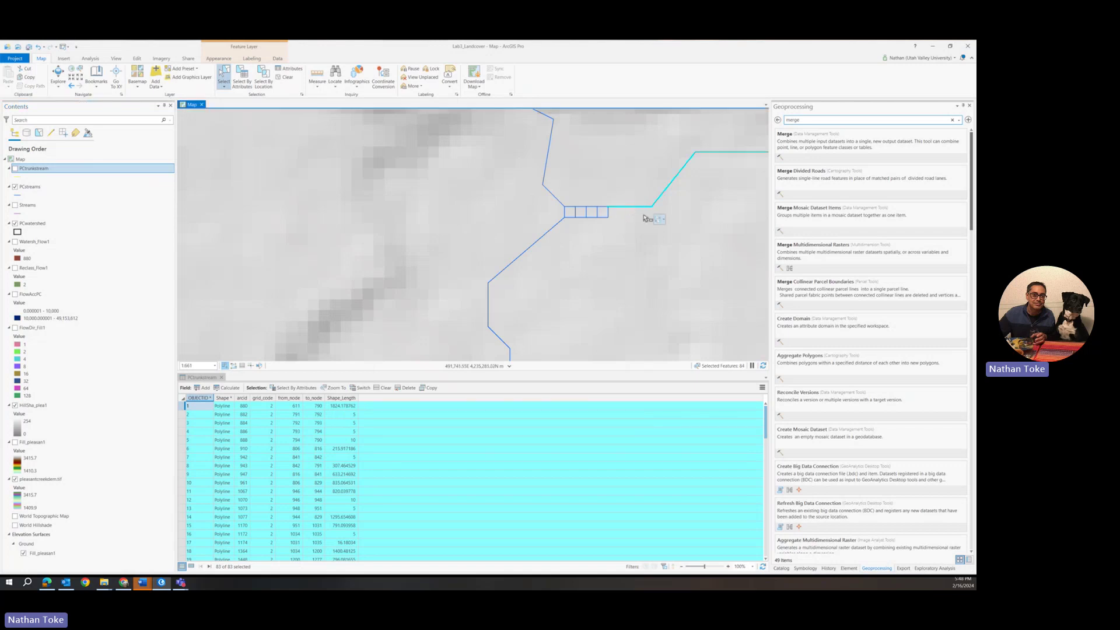
Add the remaining stream segments around the confluence to the selection with a selection box.
scroll(645, 217, down, 5)
scroll(645, 217, down, 2)
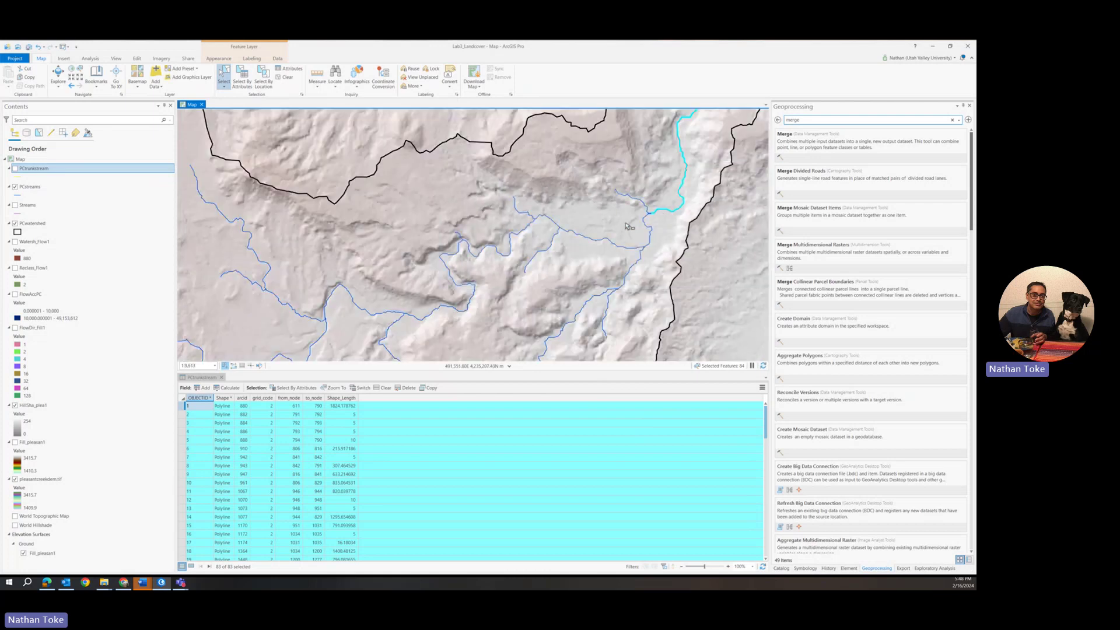
drag(634, 220, 669, 217)
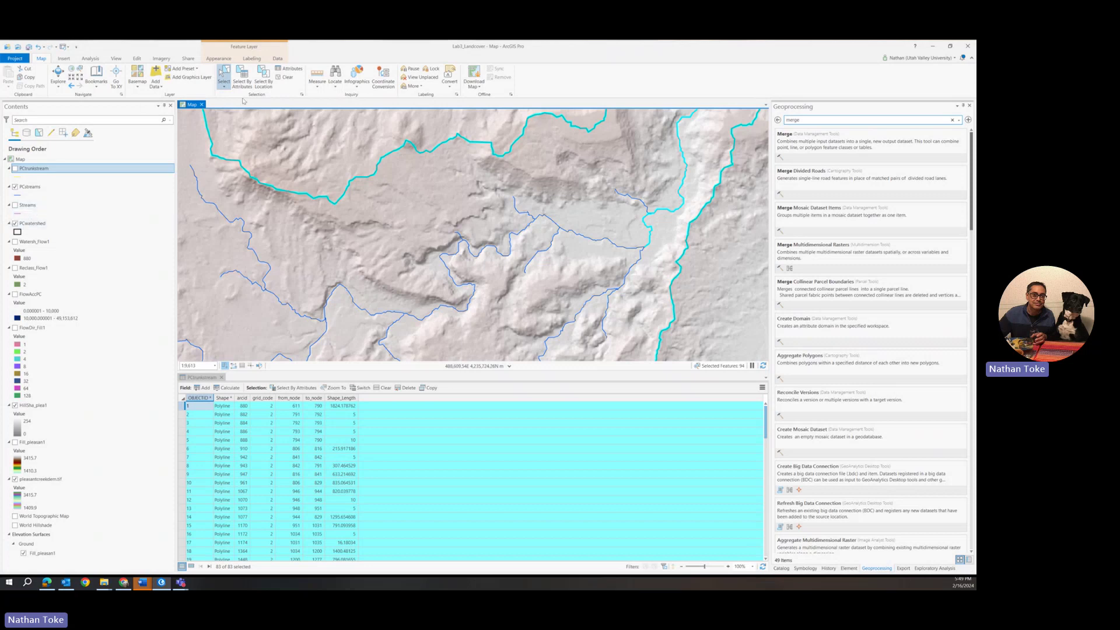
Deselect the watershed boundary using the remove-from-current-selection mode, and hide the PCwatershed layer.
click(302, 96)
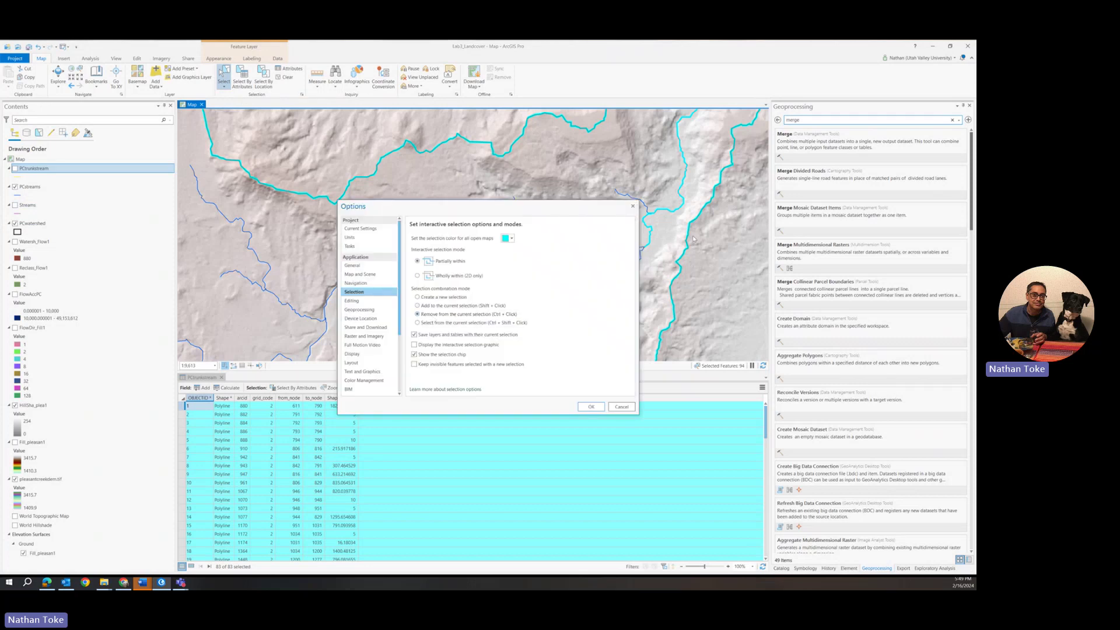
click(614, 407)
click(684, 257)
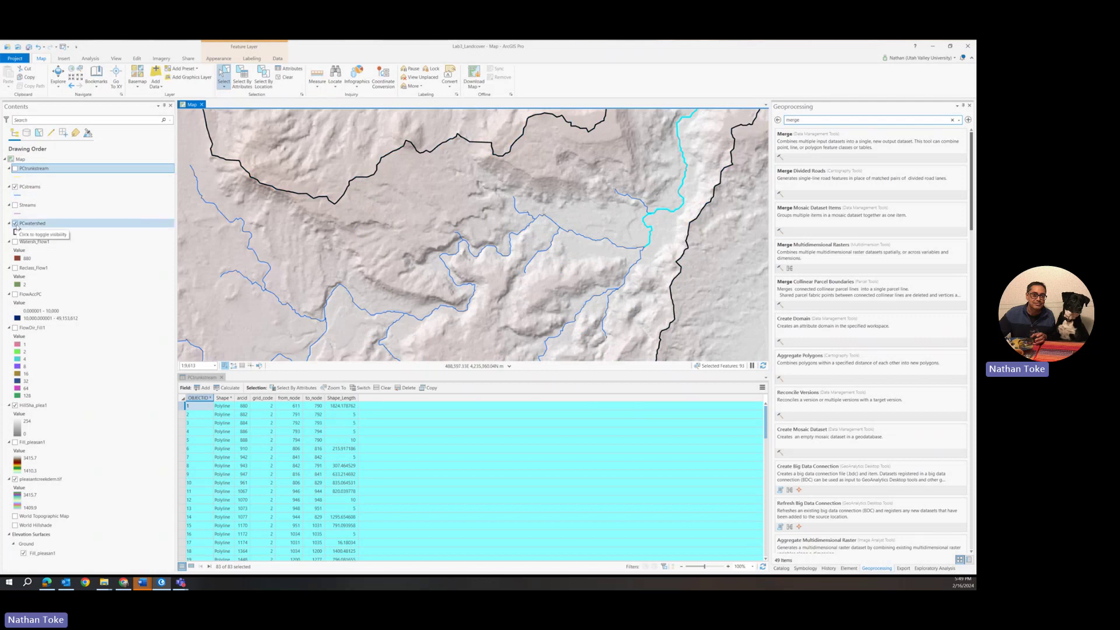
click(15, 224)
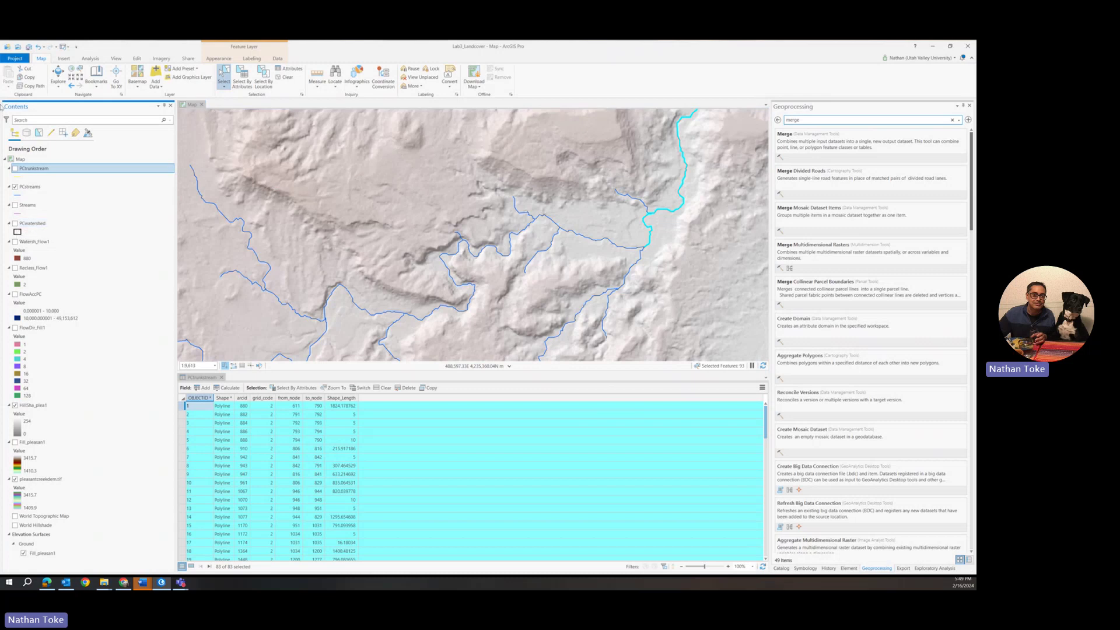
Remove the short vertical connector segments between the parallel lines at the confluence from the selection.
click(302, 95)
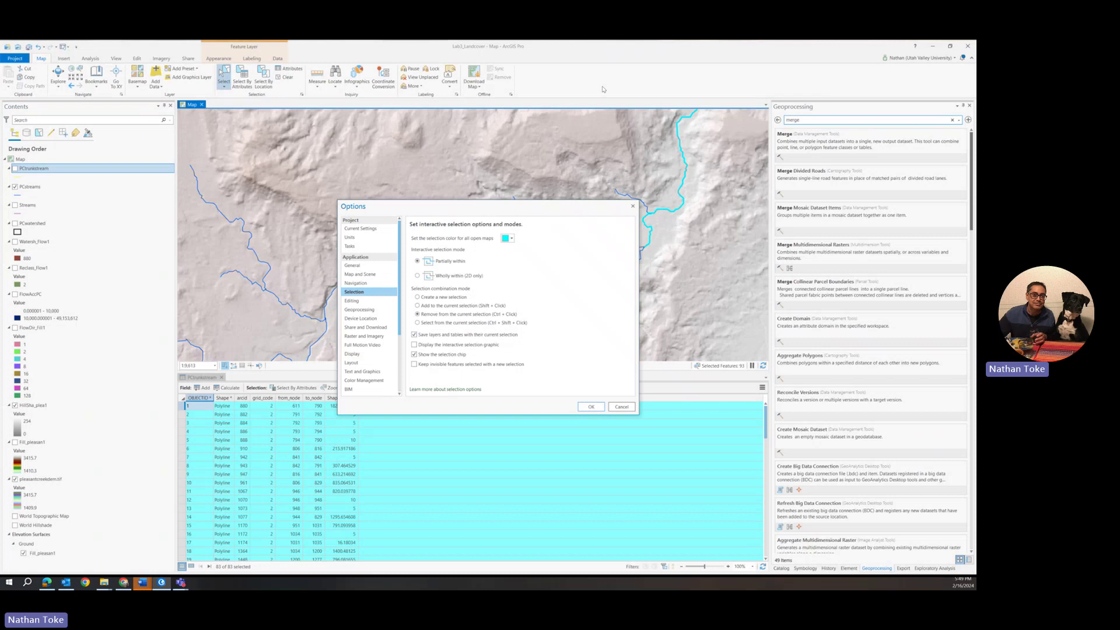
click(634, 207)
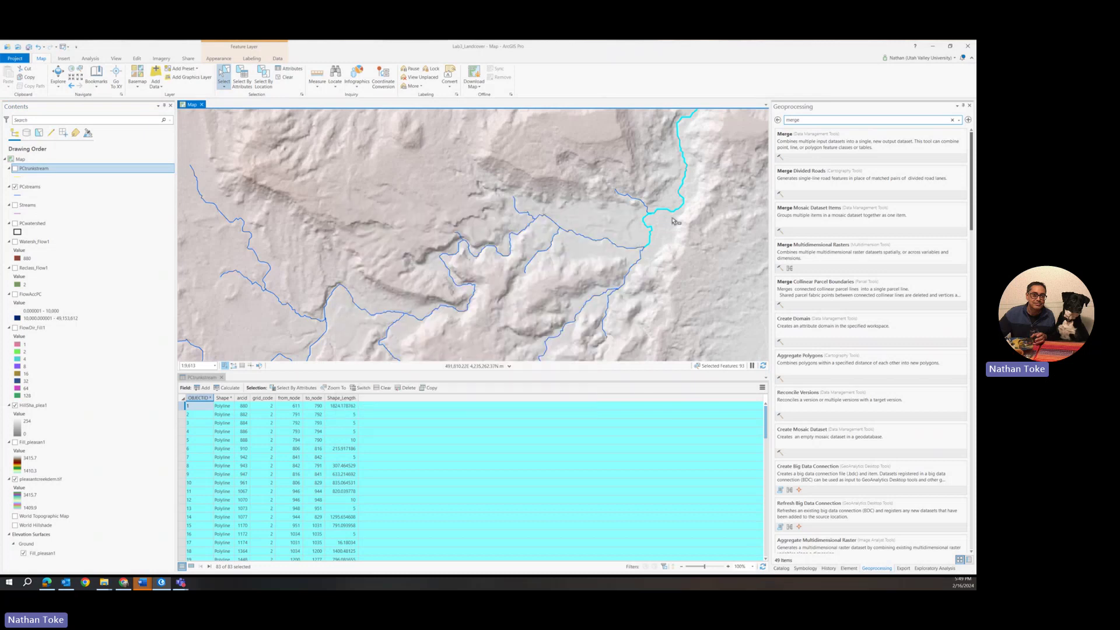
scroll(645, 233, up, 5)
scroll(645, 233, up, 4)
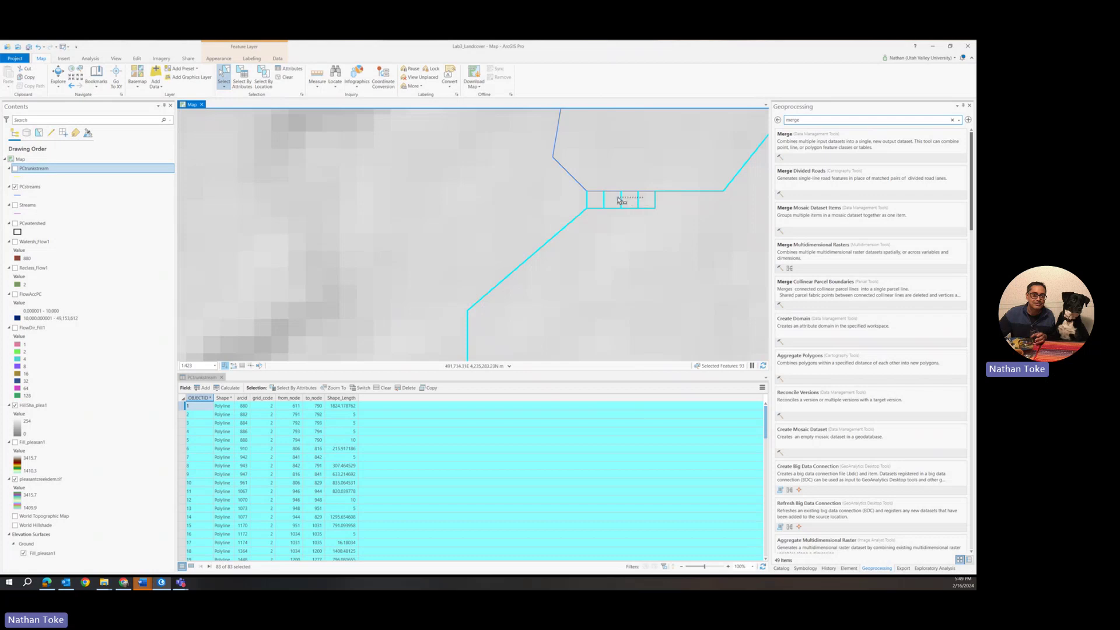
drag(620, 201, 582, 202)
scroll(631, 214, down, 4)
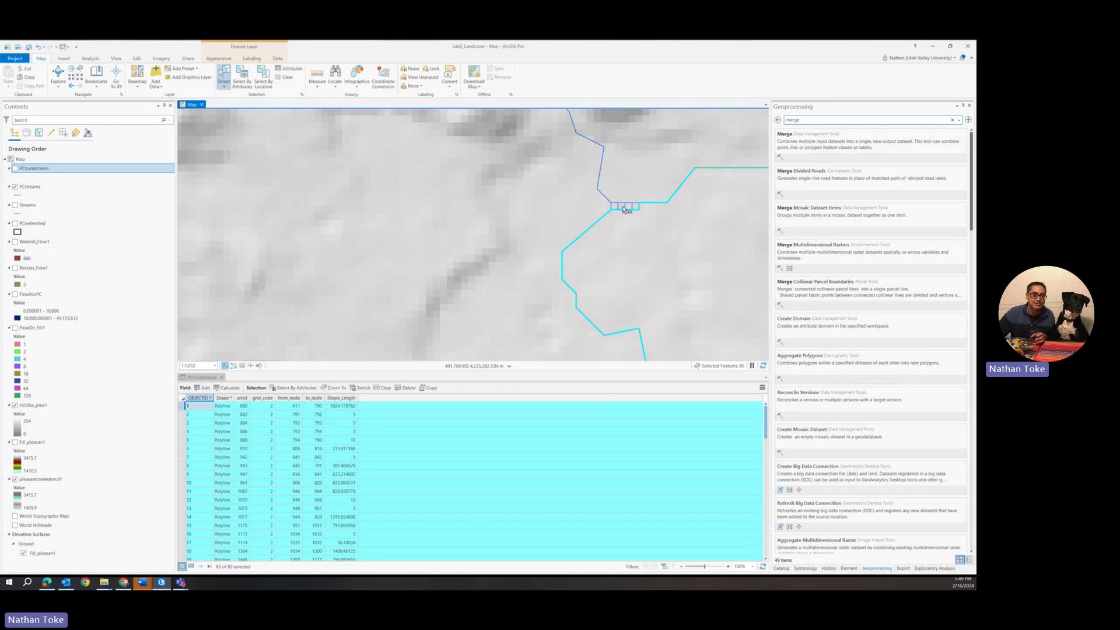
scroll(617, 215, down, 2)
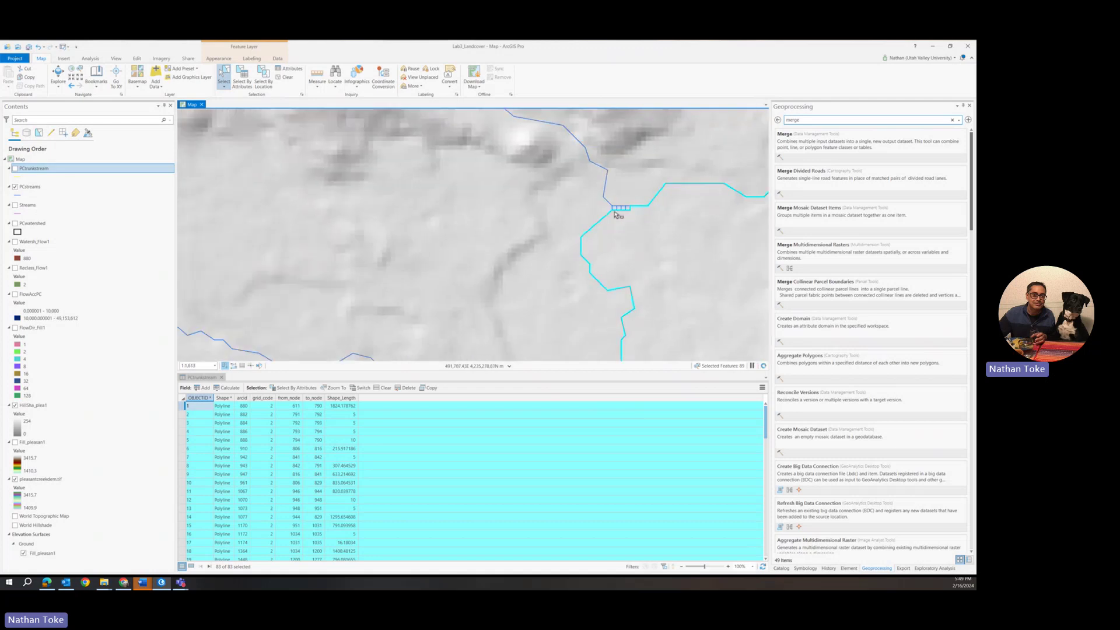
scroll(616, 215, down, 3)
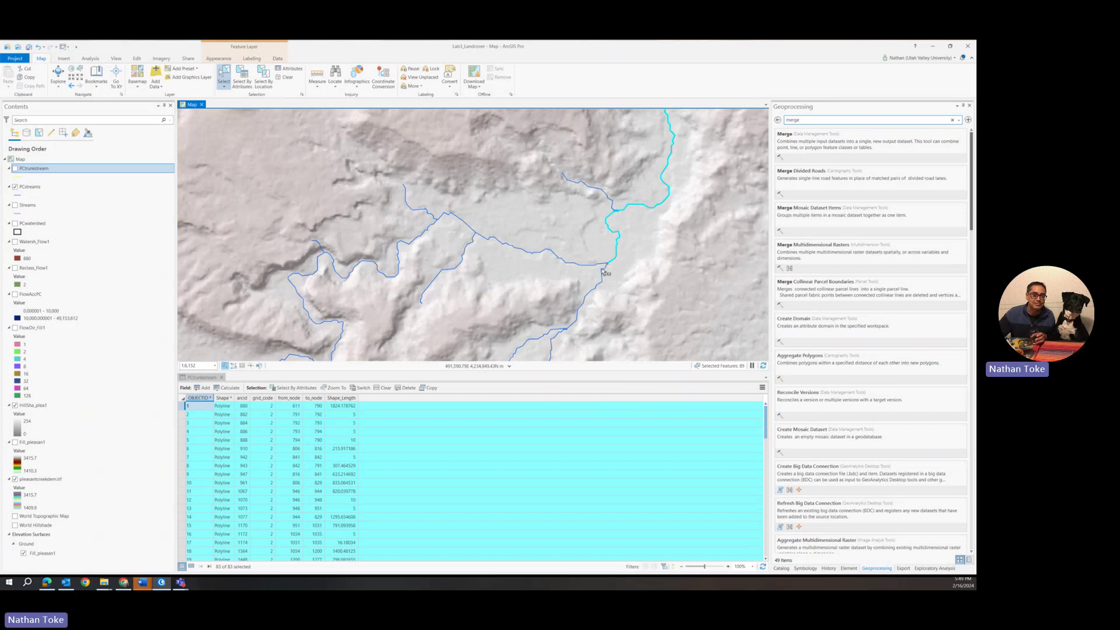
Switch back to adding to the current selection and select the connector and the southwest-running segment at the next confluence.
scroll(607, 266, up, 6)
scroll(630, 268, up, 4)
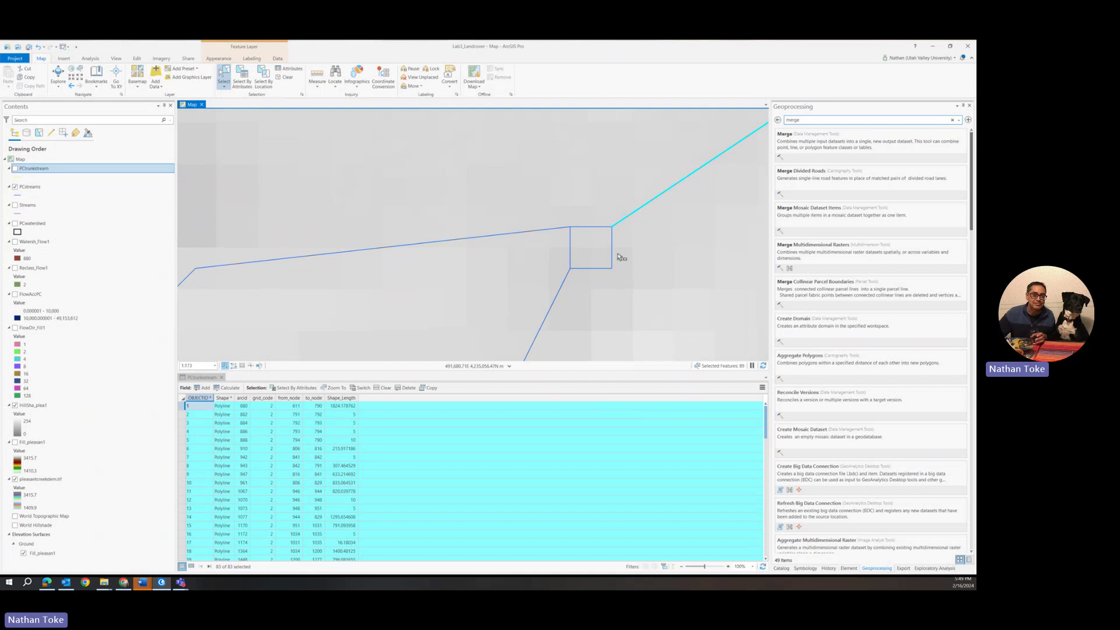
click(302, 95)
click(434, 305)
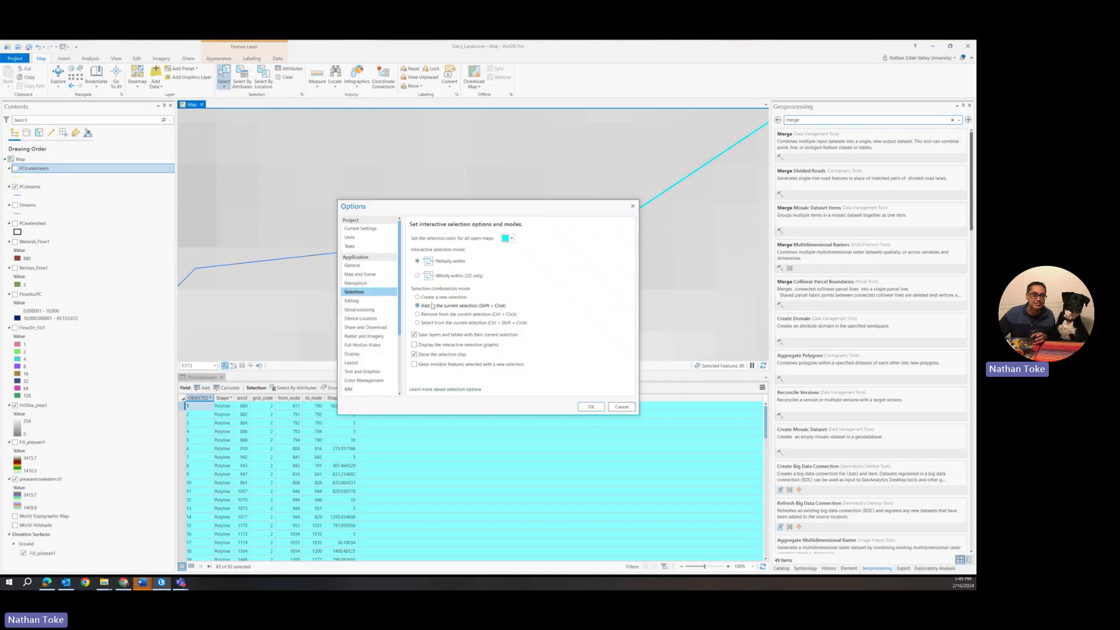
click(592, 406)
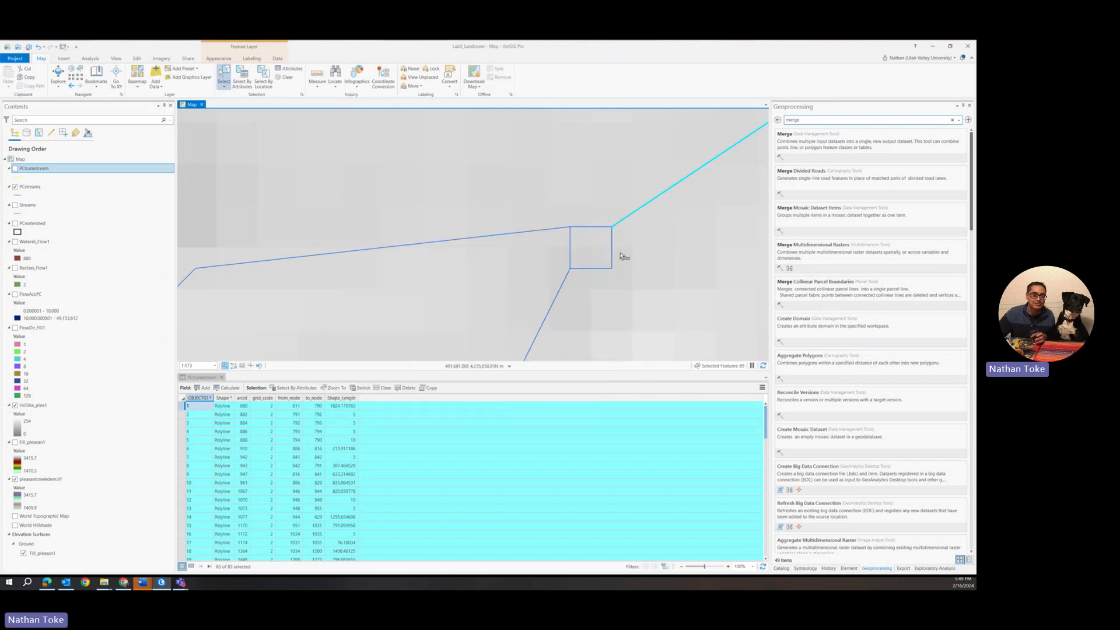
click(594, 272)
scroll(581, 287, down, 3)
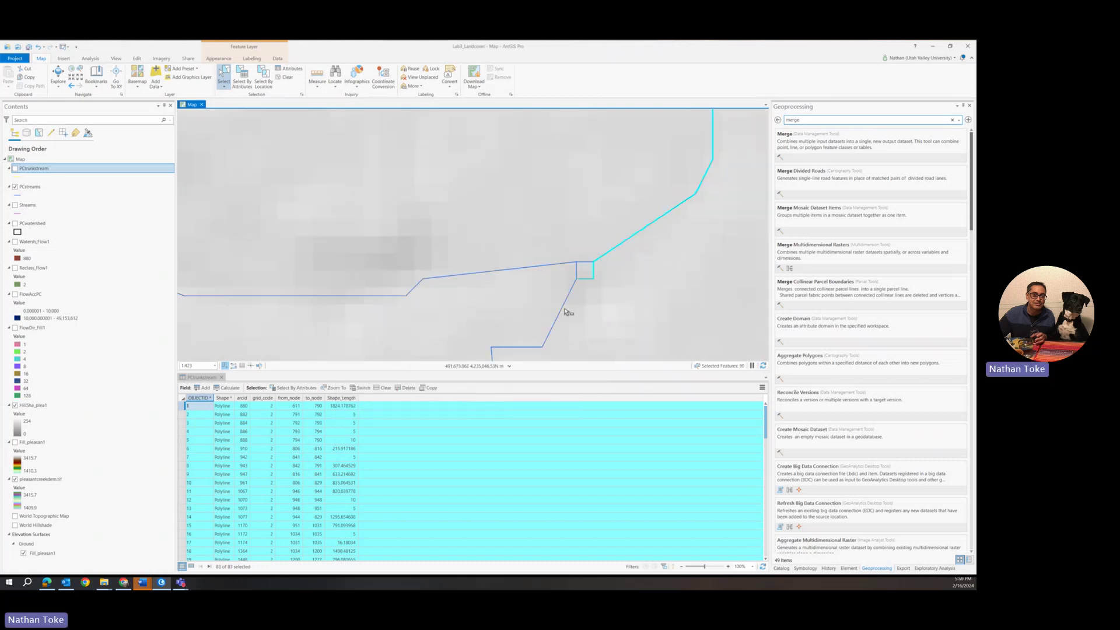
click(549, 309)
scroll(594, 304, down, 5)
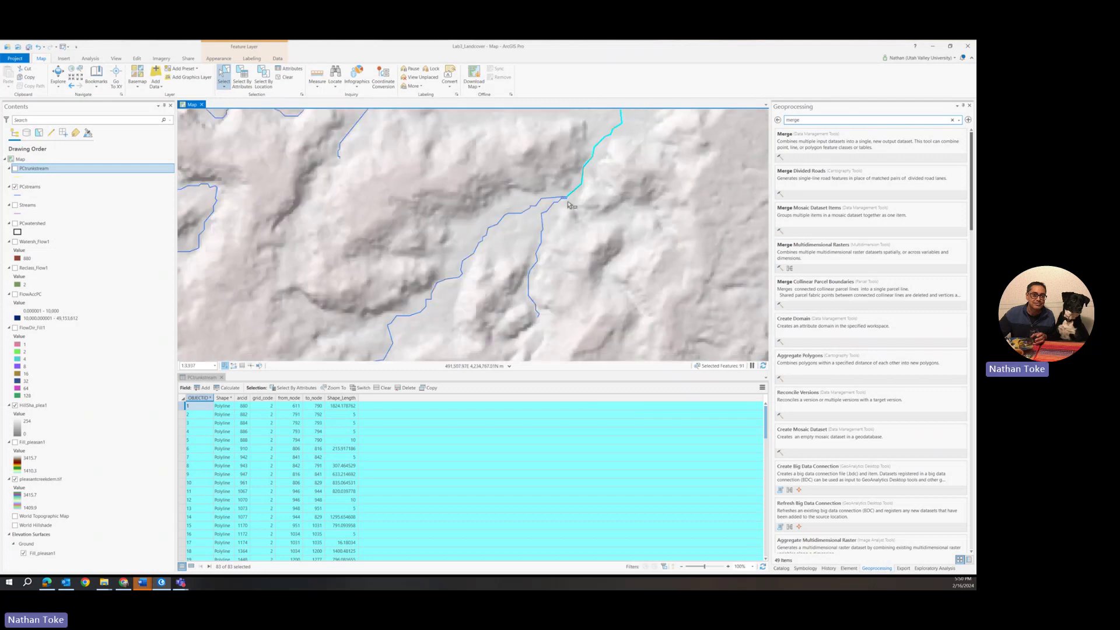
Clear all selected features and show the PCtrunkstream layer over the stream network.
scroll(569, 204, up, 3)
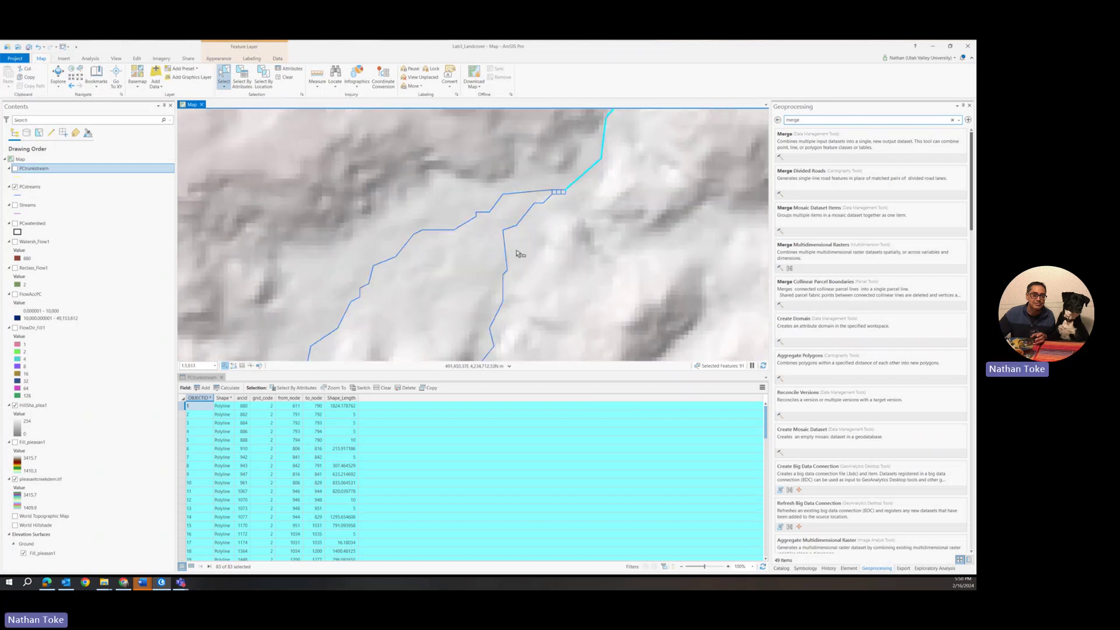
scroll(557, 219, down, 5)
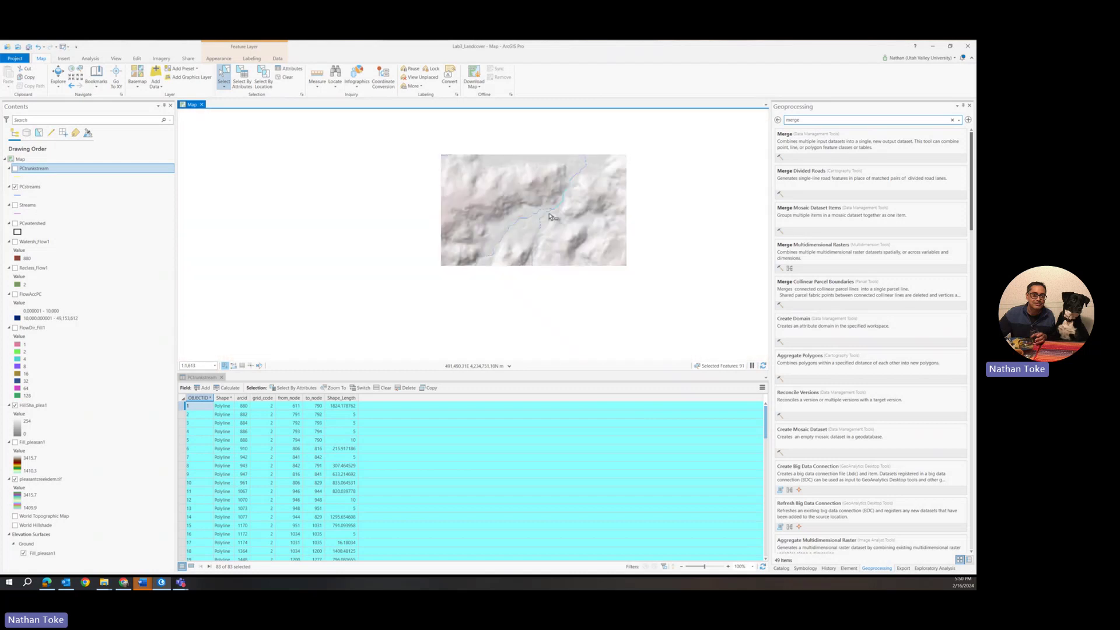
scroll(598, 174, down, 2)
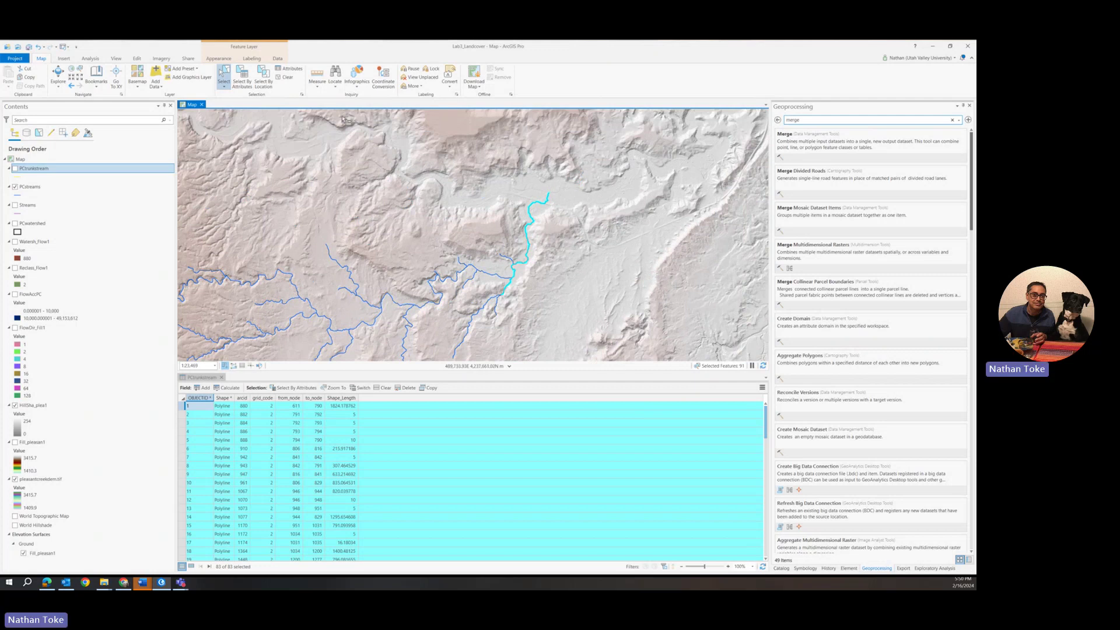
click(286, 77)
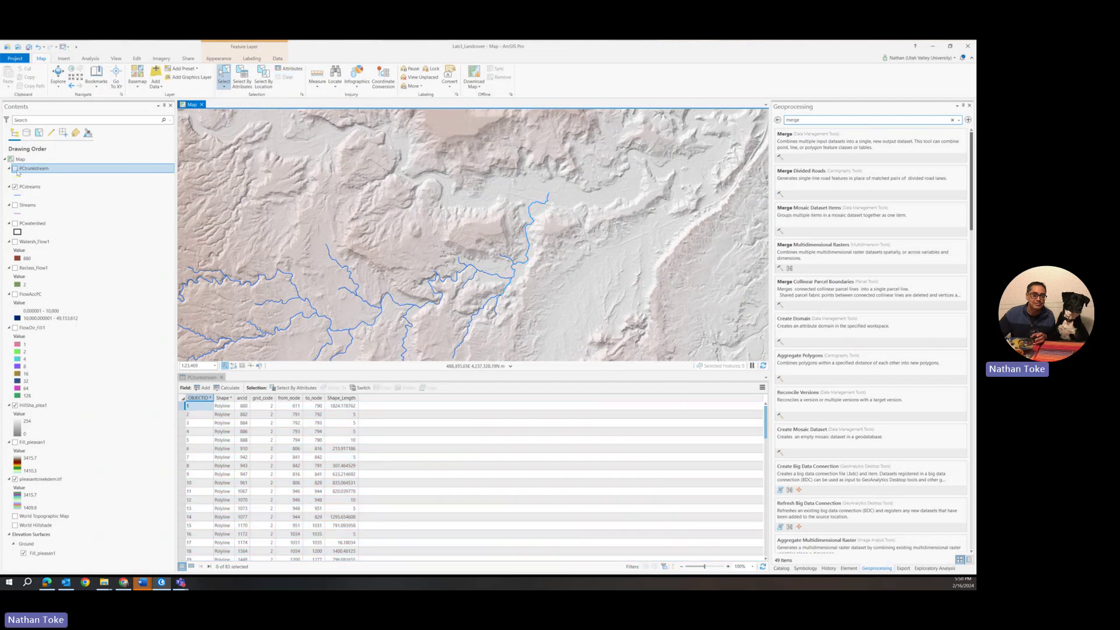
click(15, 169)
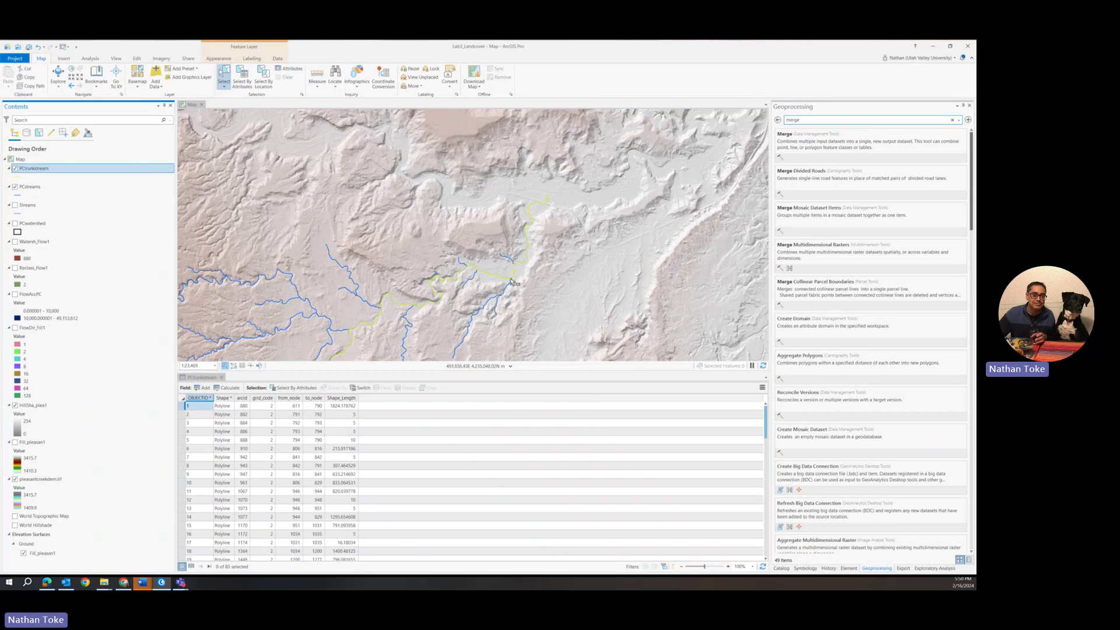
drag(514, 279, 632, 170)
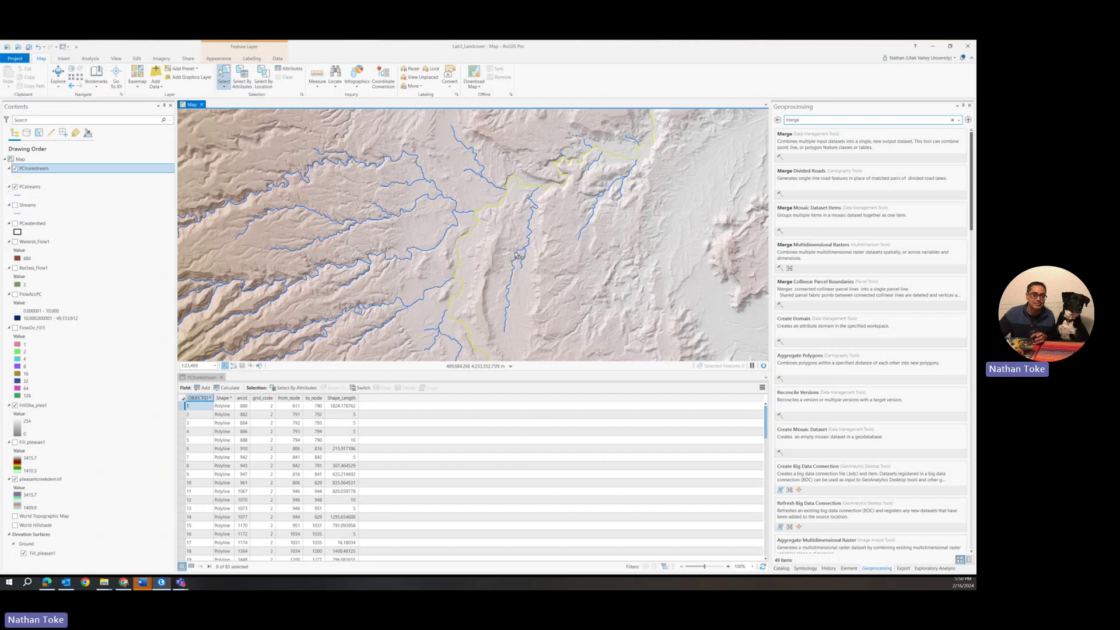
Follow the trunk stream across the map from its northeastern end to its southwestern headwaters and check its continuity.
scroll(524, 255, down, 5)
drag(524, 255, 604, 158)
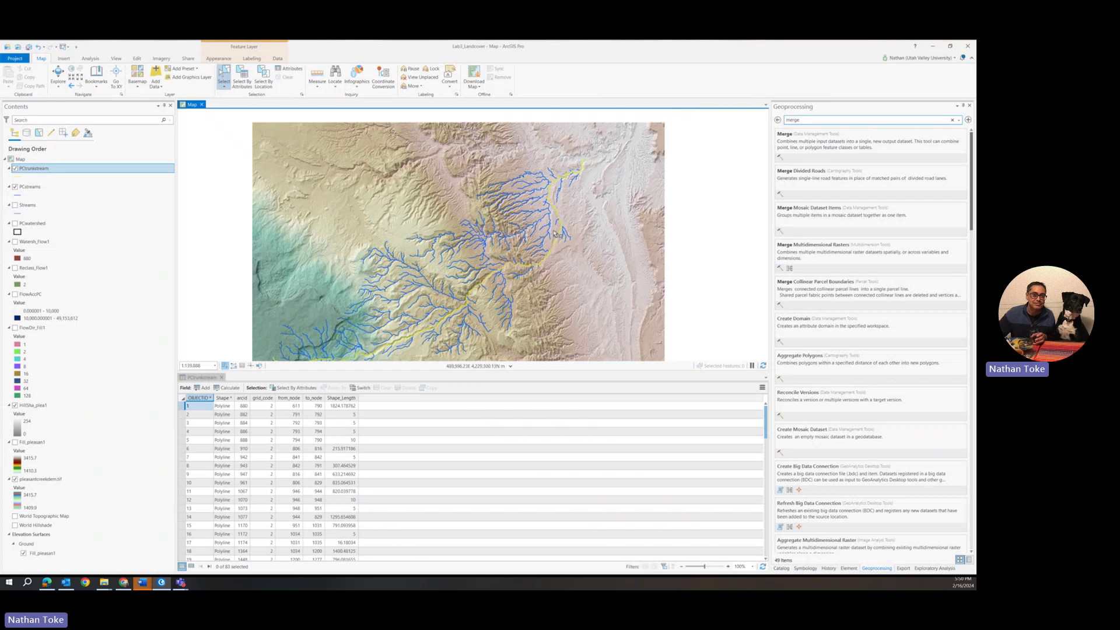
scroll(549, 232, up, 3)
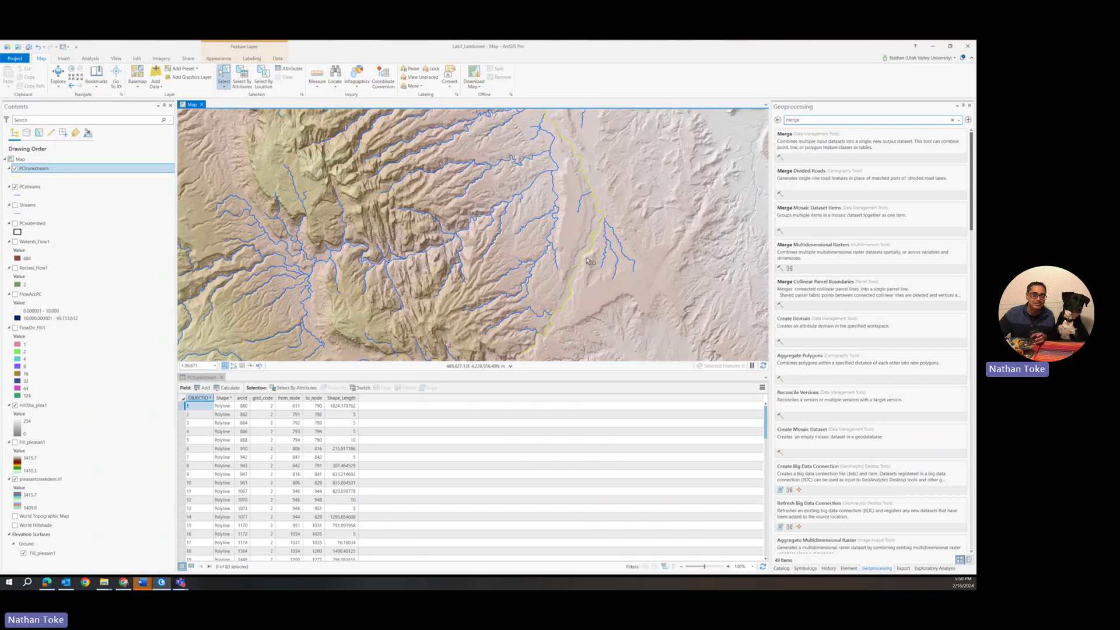
key(Up)
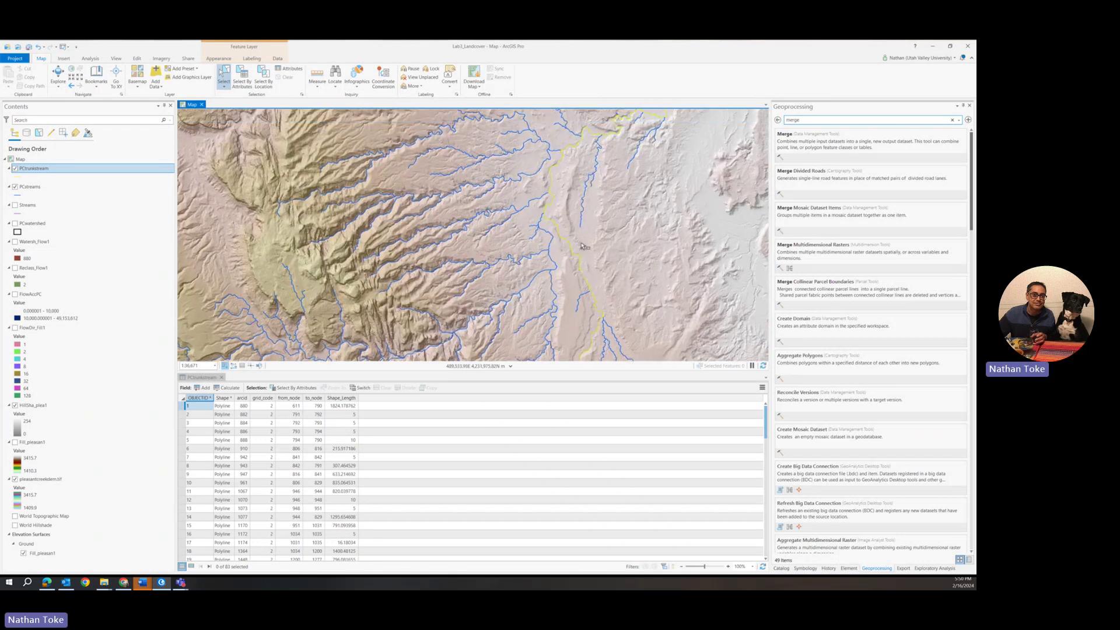
key(Down)
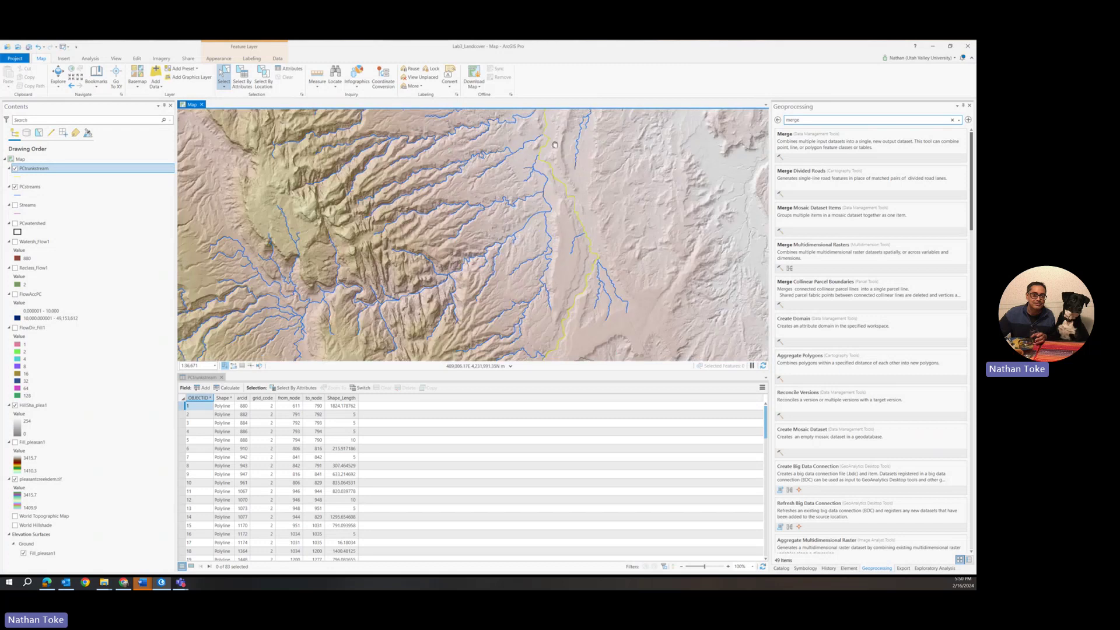
key(Down)
key(Down)
key(Down)
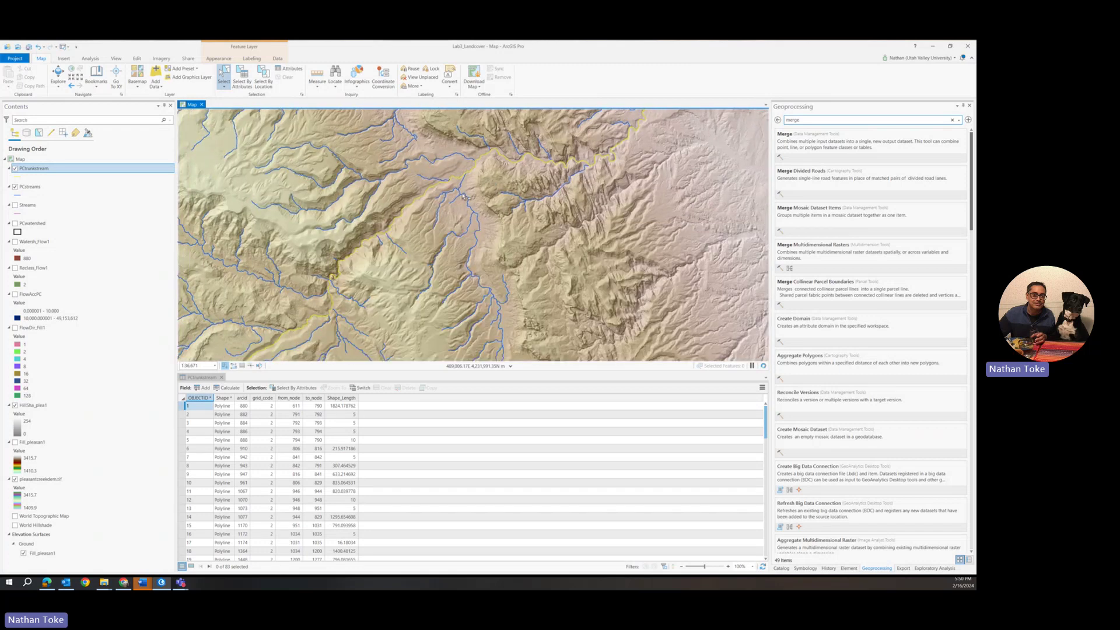
key(Down)
key(Down)
key(Left)
key(Left)
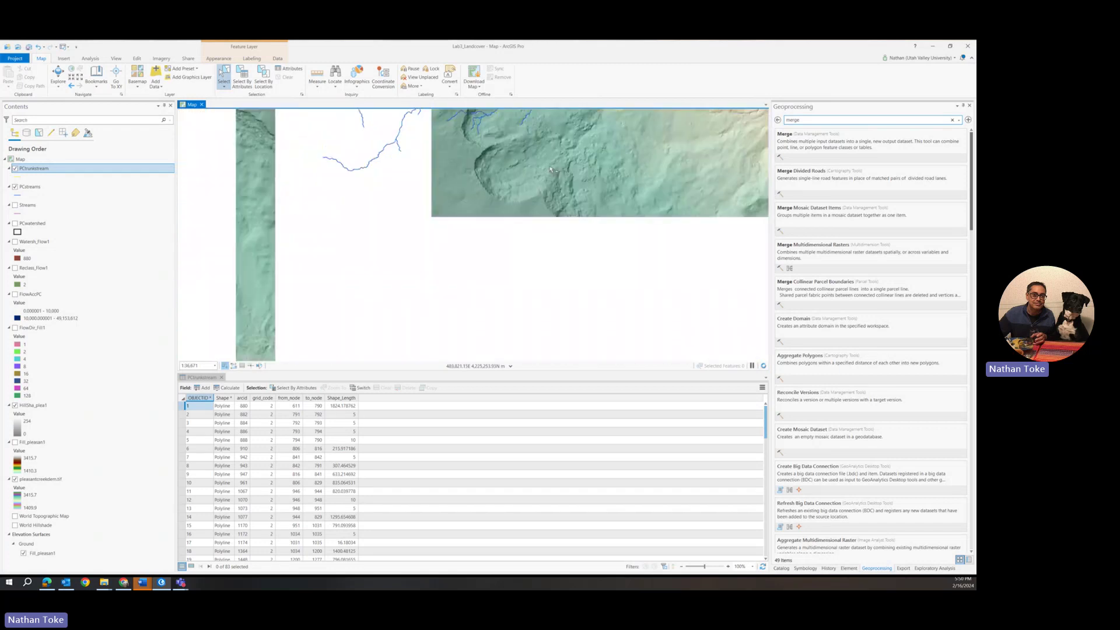
key(Up)
key(Up)
key(Left)
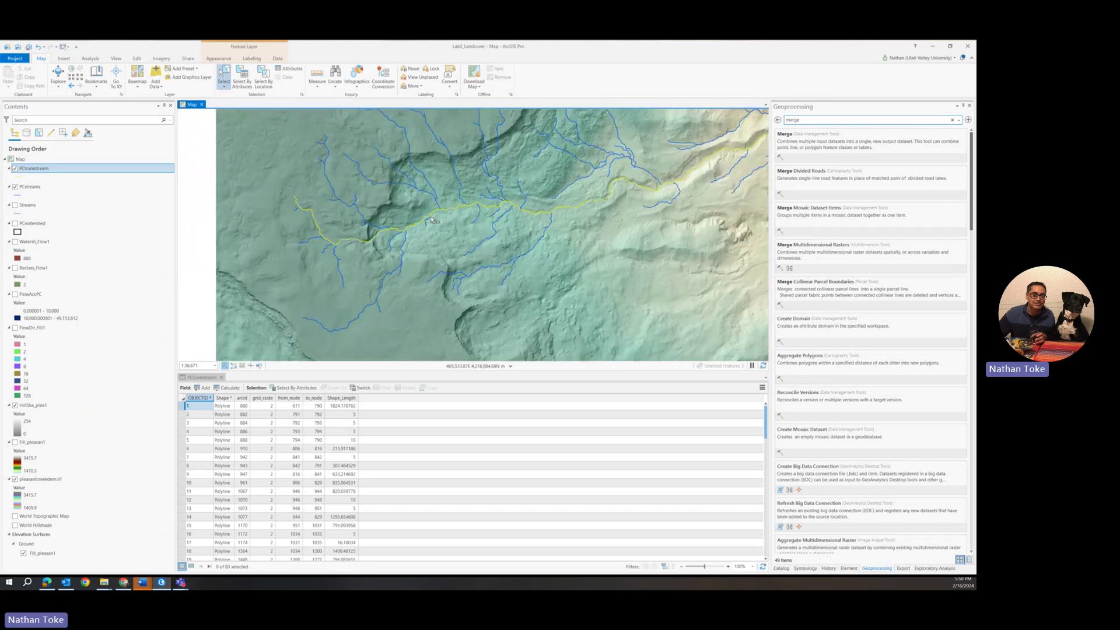
drag(423, 222, 491, 272)
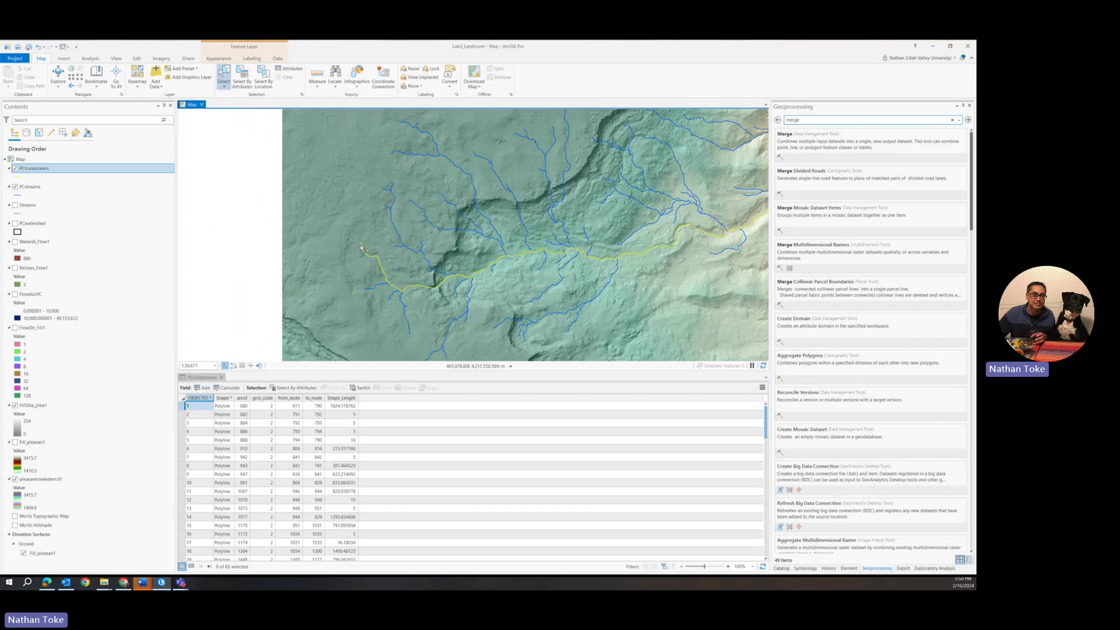
scroll(361, 248, down, 2)
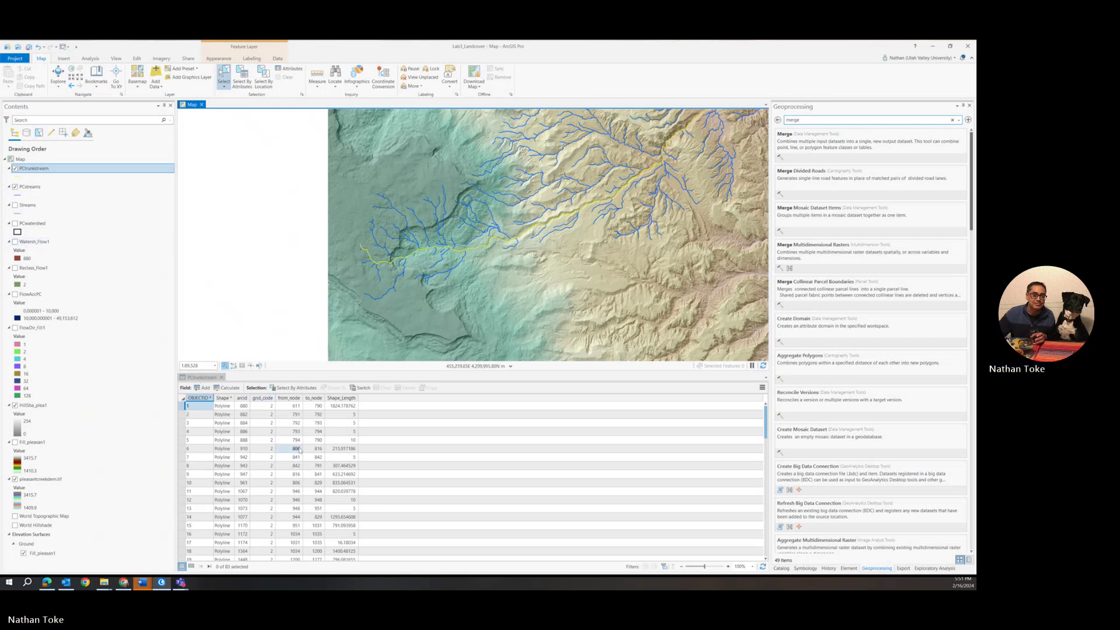
Inspect the data export options for the PCstreams and PCtrunkstream layers.
drag(39, 171, 23, 189)
right_click(23, 188)
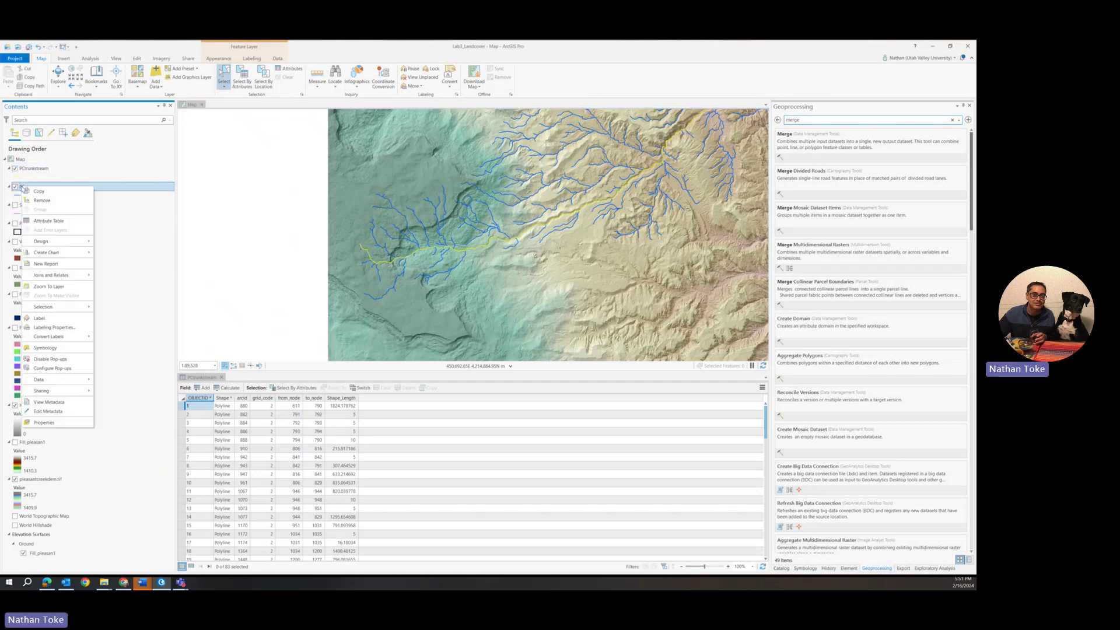
mouse_move(53, 381)
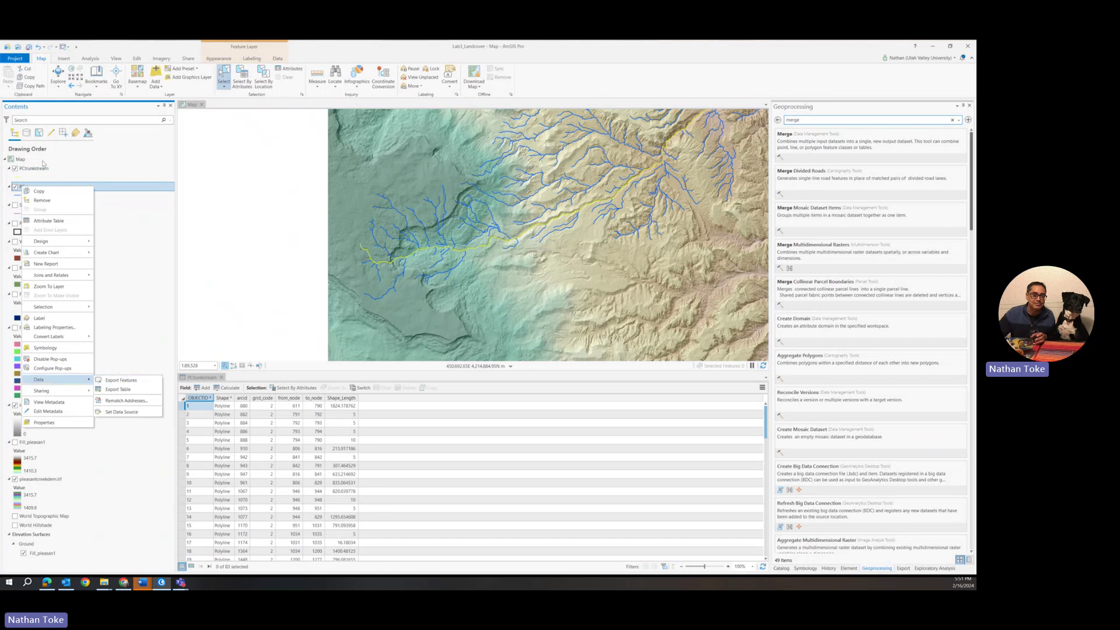
click(73, 158)
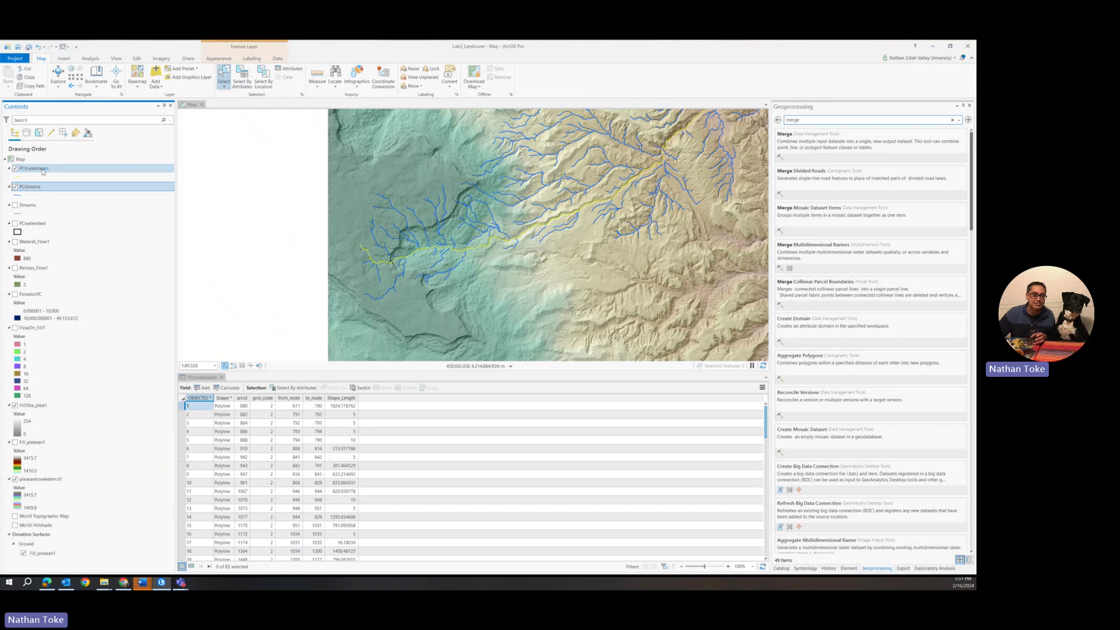
right_click(42, 172)
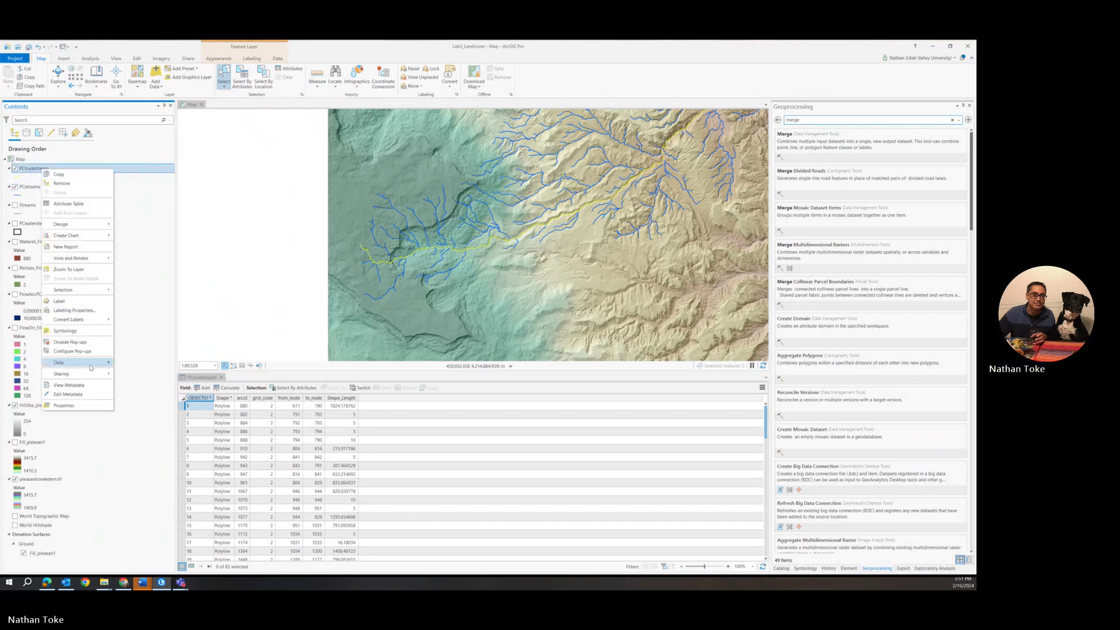
mouse_move(88, 363)
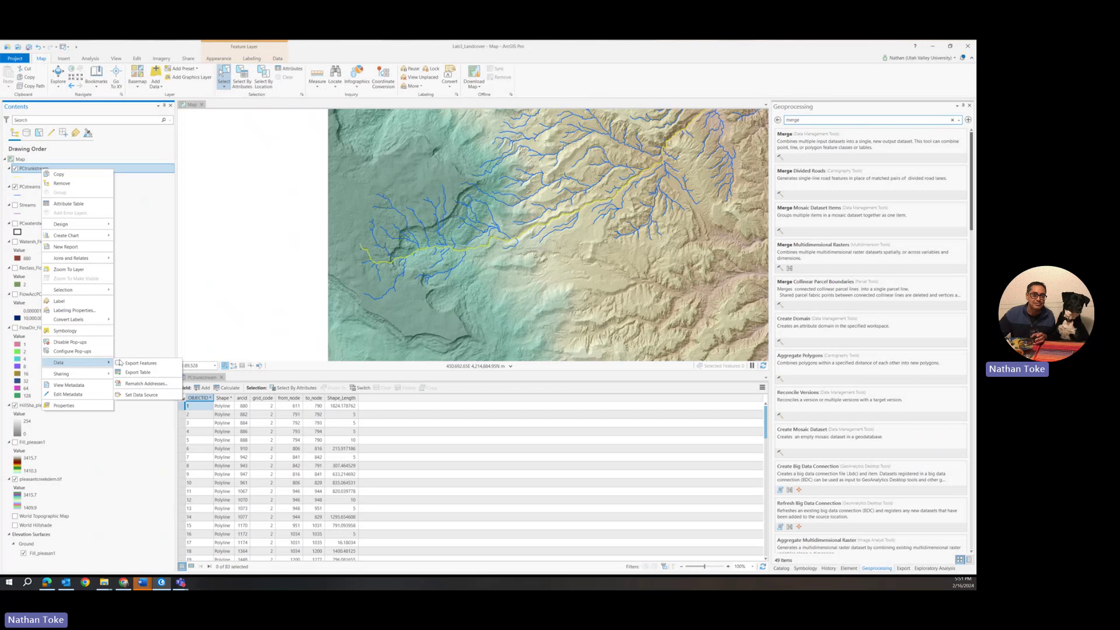
click(170, 268)
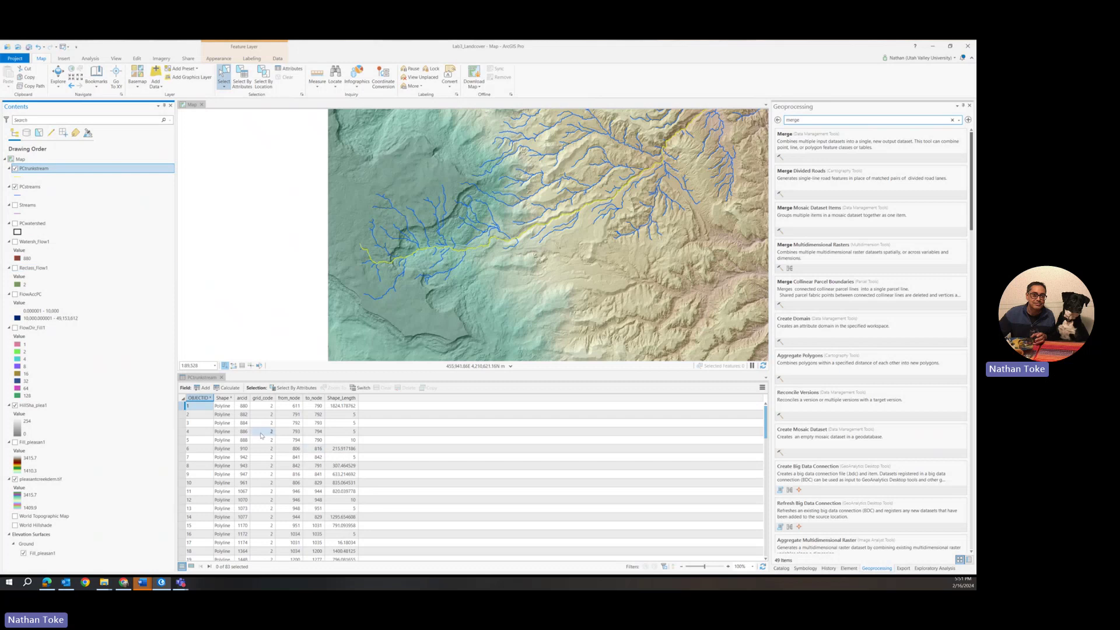
Look through the polyline records in the PCtrunkstream attribute table.
click(222, 473)
scroll(229, 476, down, 2)
scroll(229, 475, down, 16)
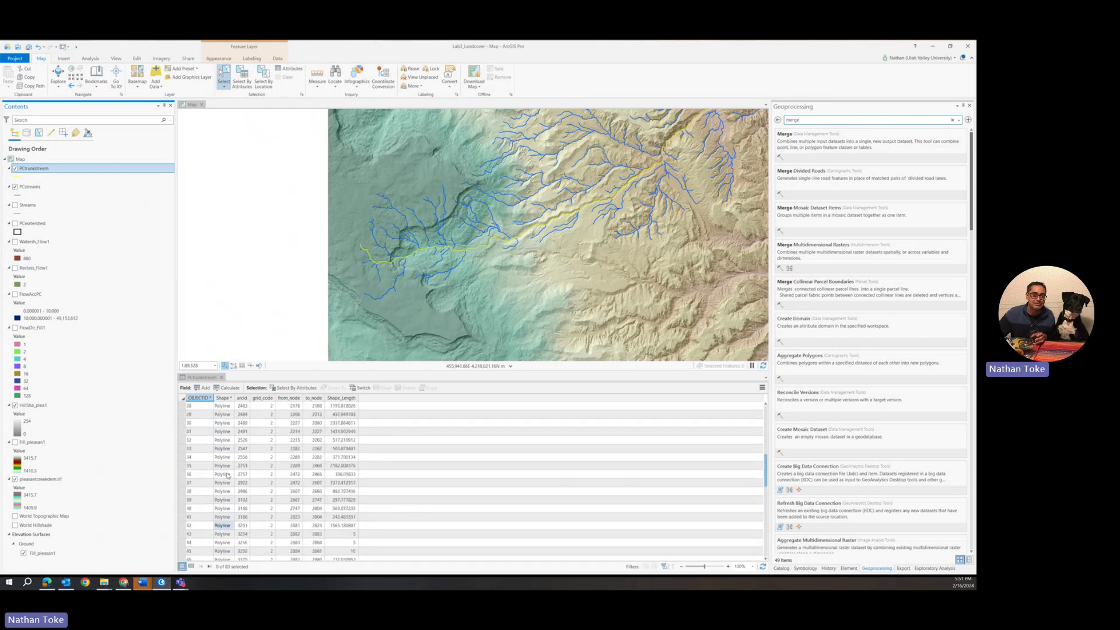
scroll(228, 475, up, 16)
scroll(228, 476, up, 2)
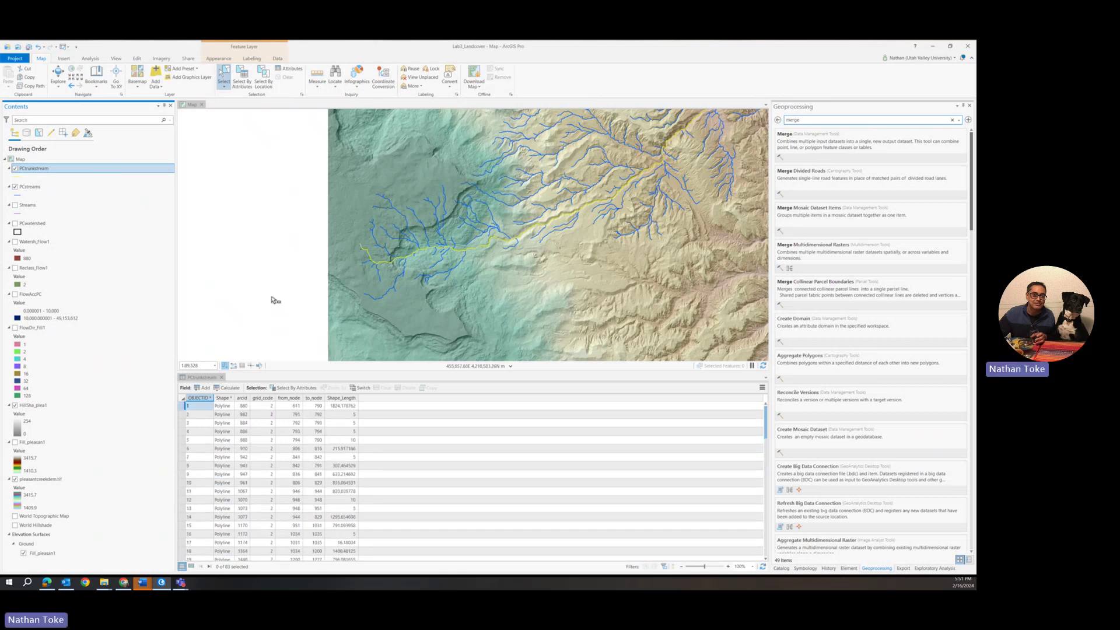
Try to combine the trunk stream segments by running Merge with PCtrunkstream as the only input dataset.
click(825, 144)
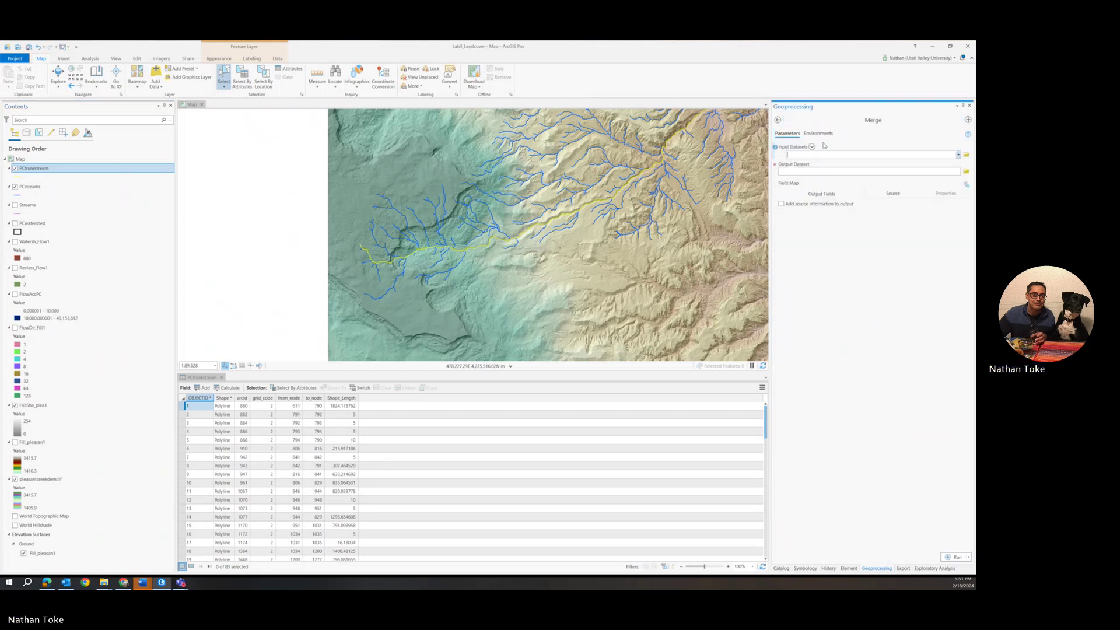
click(958, 155)
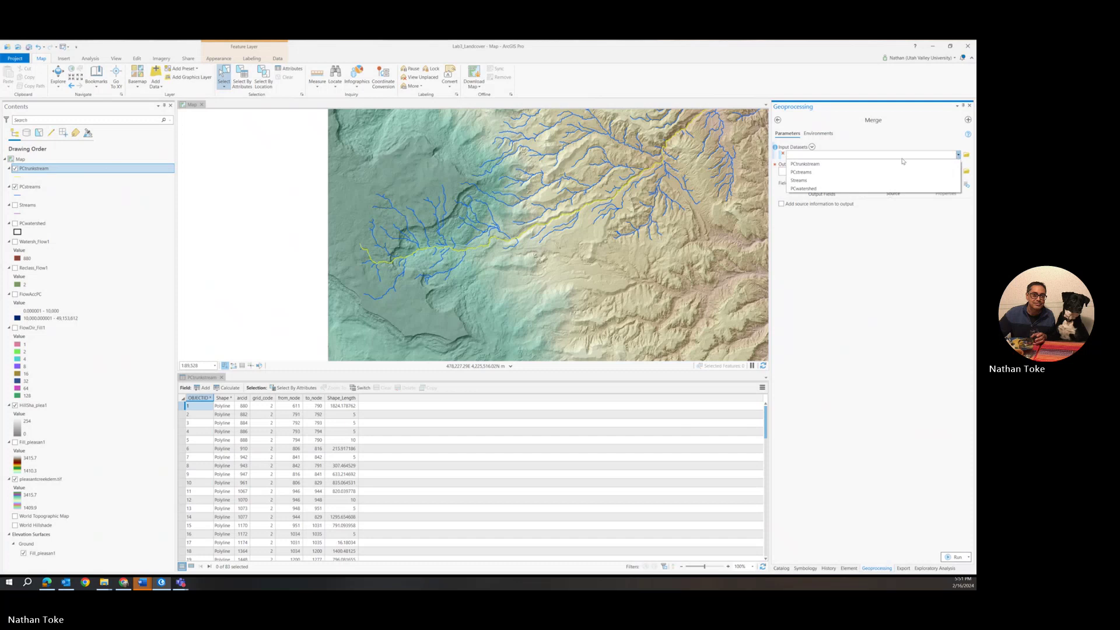
click(816, 165)
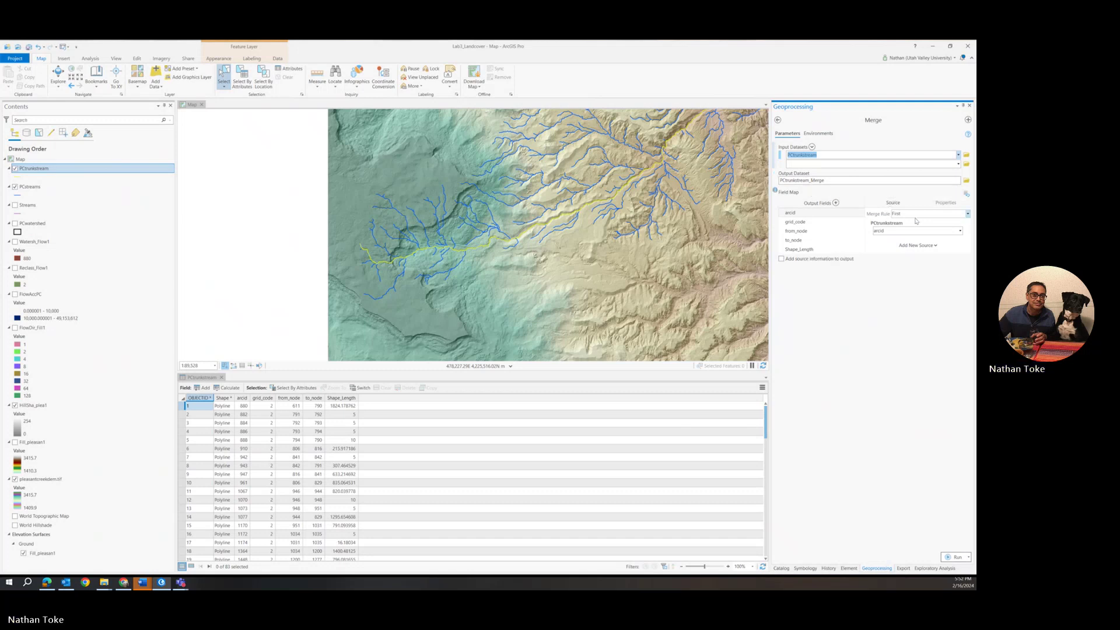
click(968, 558)
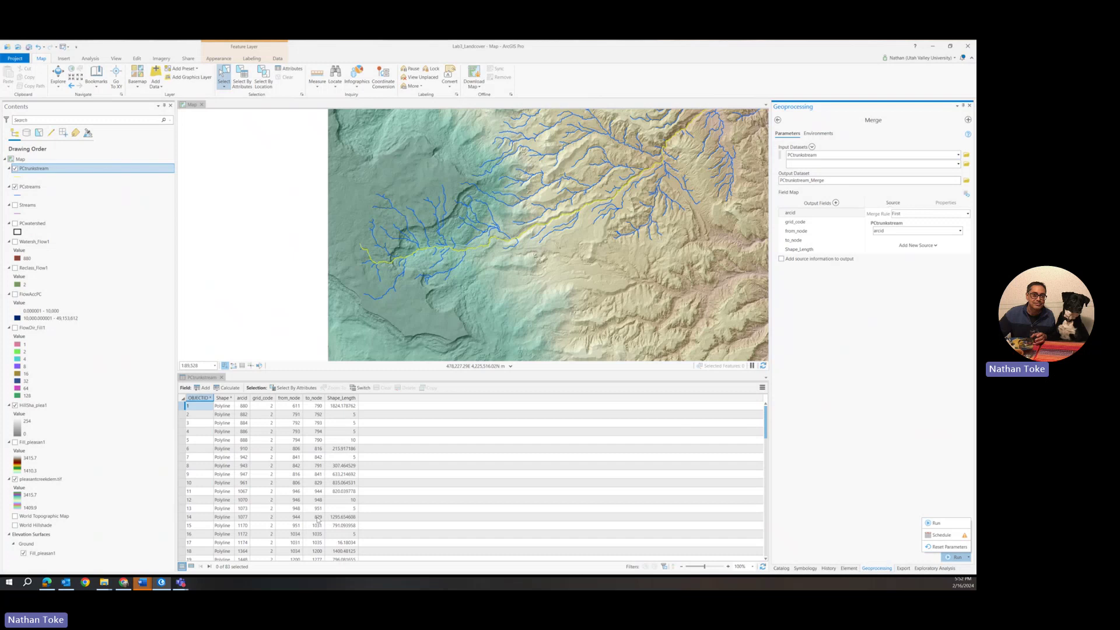
click(937, 523)
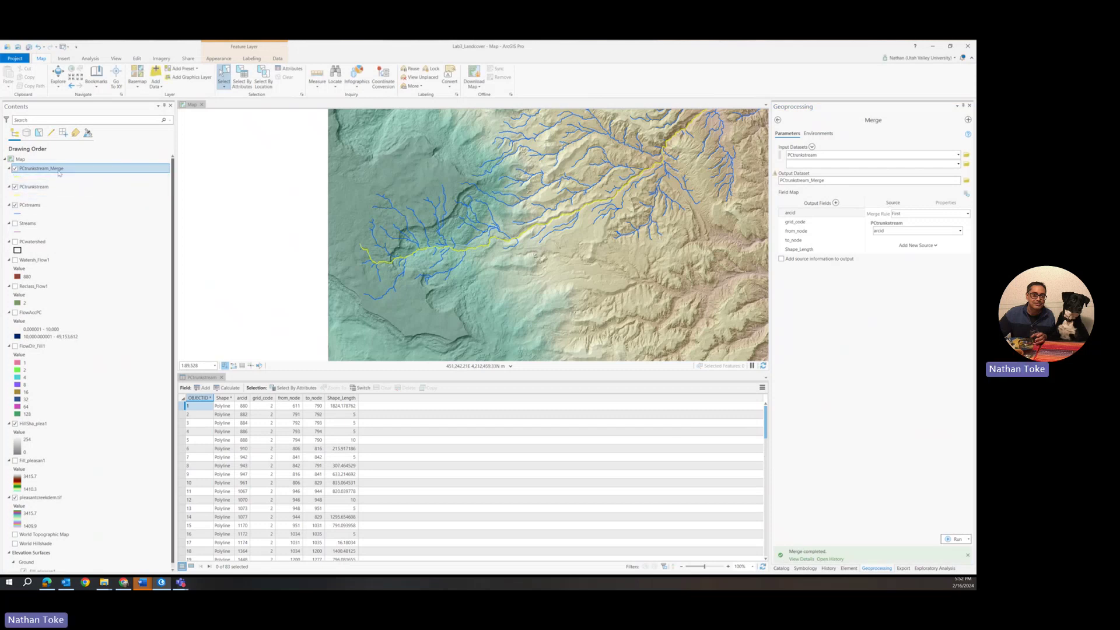
Hide the PCtrunkstream layer, and remove the PCtrunkstream_Merge layer from the map after checking its attribute table.
click(16, 187)
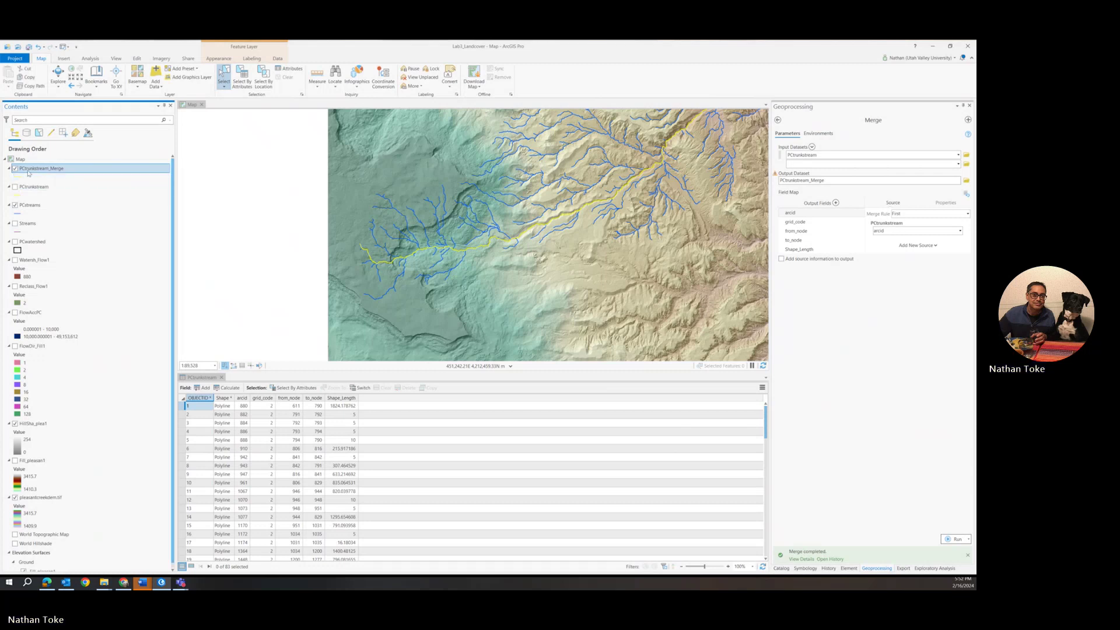
right_click(28, 169)
click(47, 204)
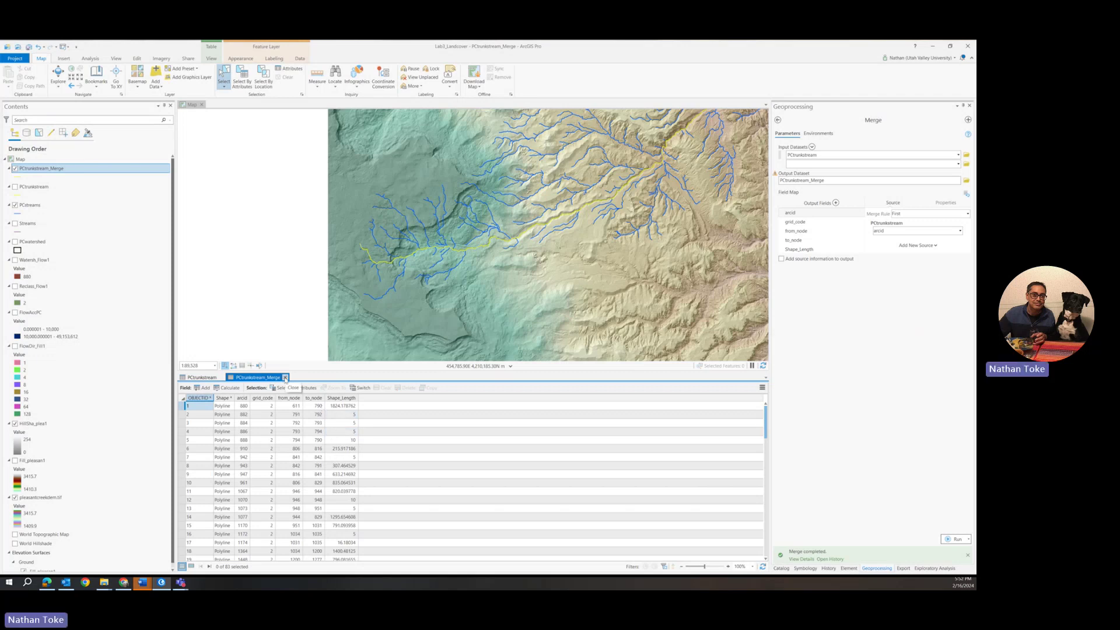
click(285, 378)
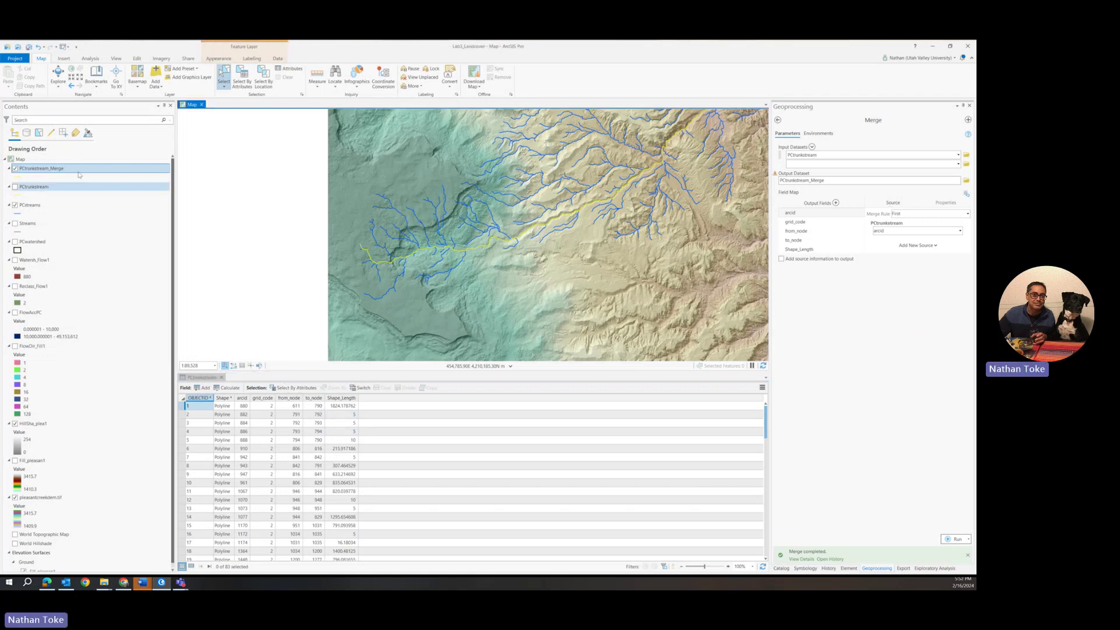
right_click(43, 168)
click(63, 182)
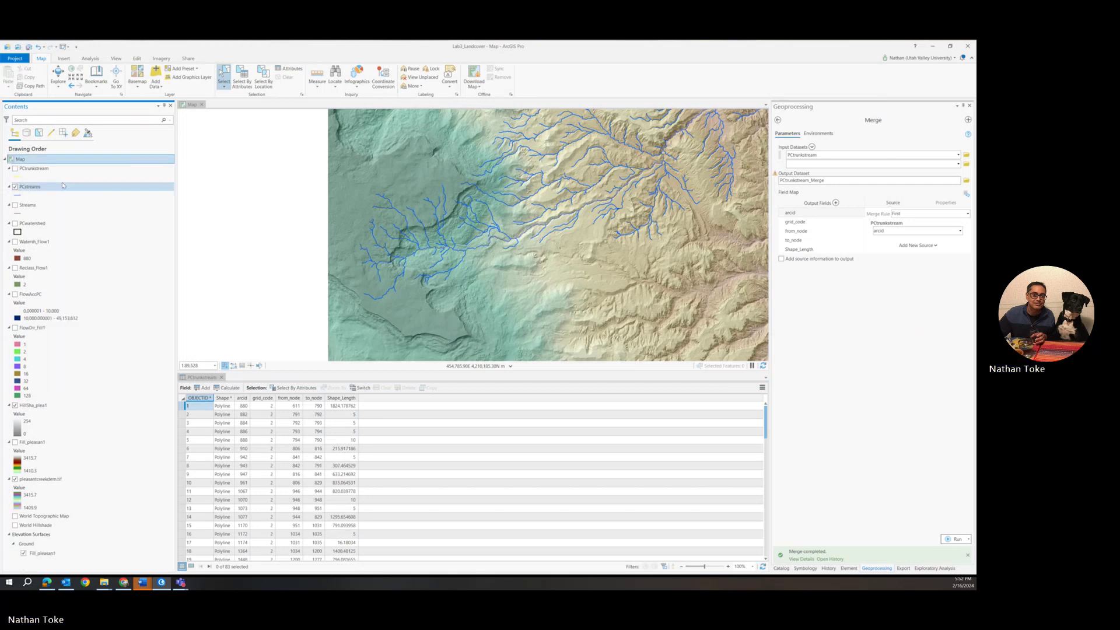
Search the geoprocessing tools for "dissolve" and open the Dissolve data management tool.
click(778, 120)
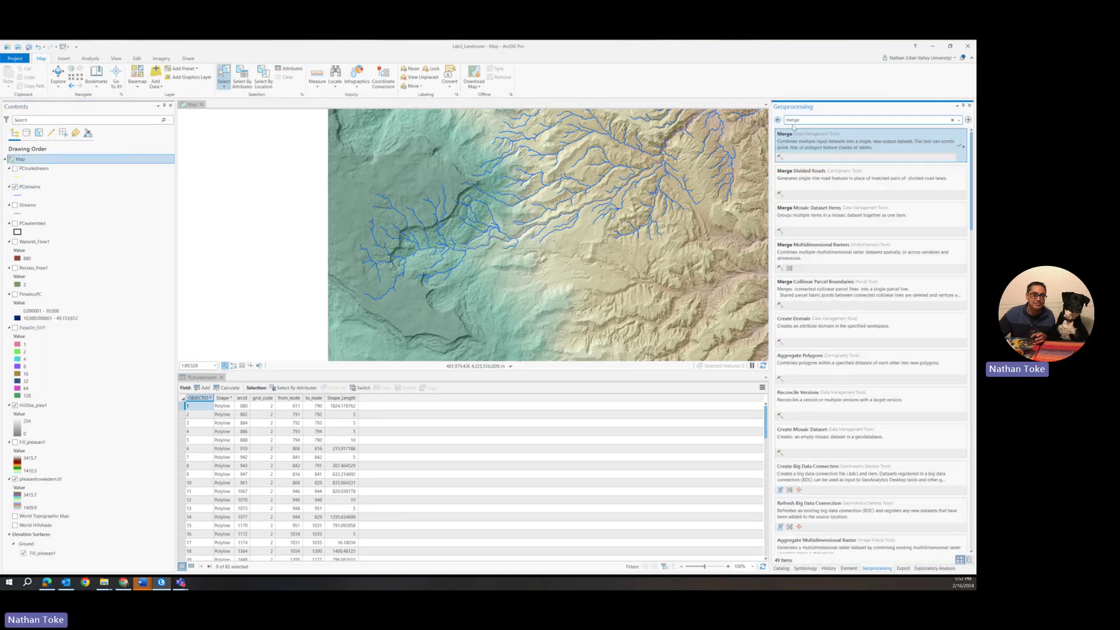
double_click(819, 122)
text(dissolv)
text(e)
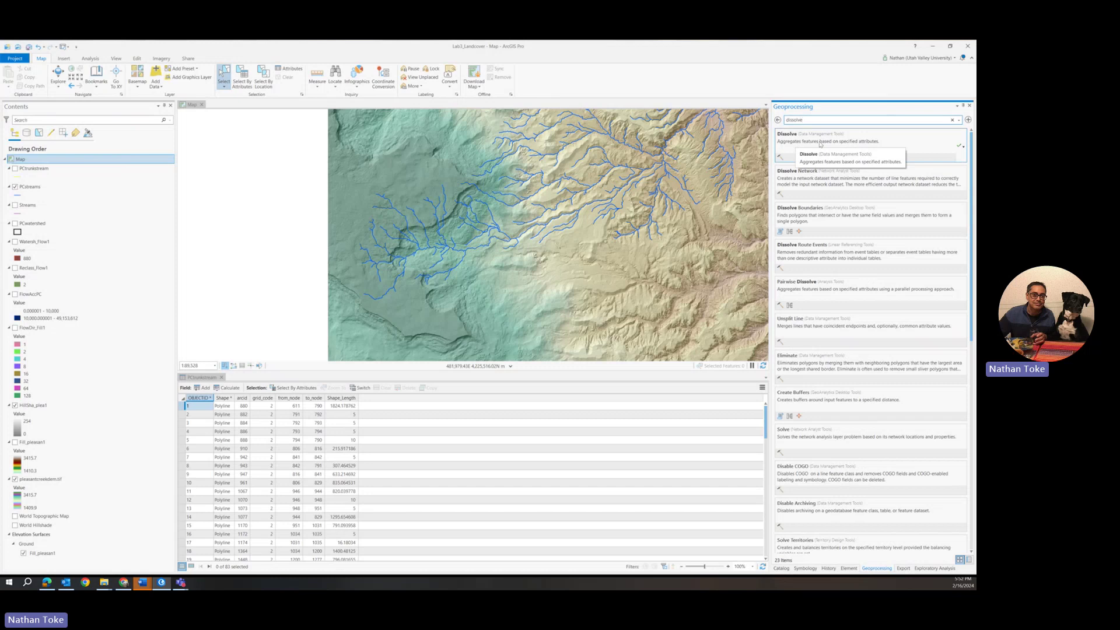
click(820, 143)
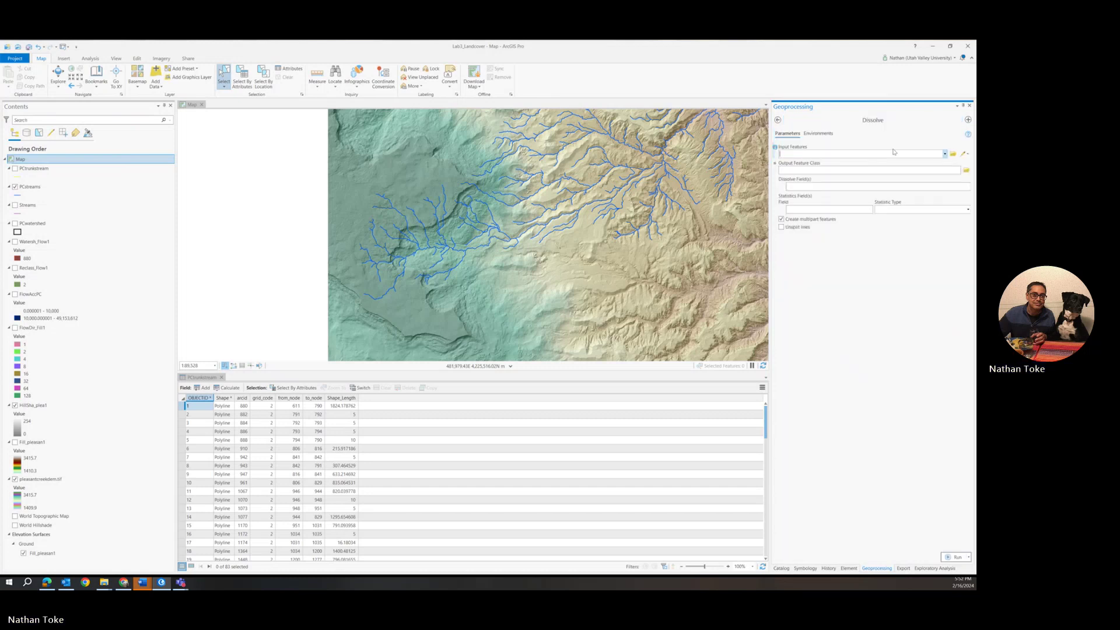
Run Dissolve on the PCtrunkstream layer with OBJECTID as the dissolve field.
click(945, 155)
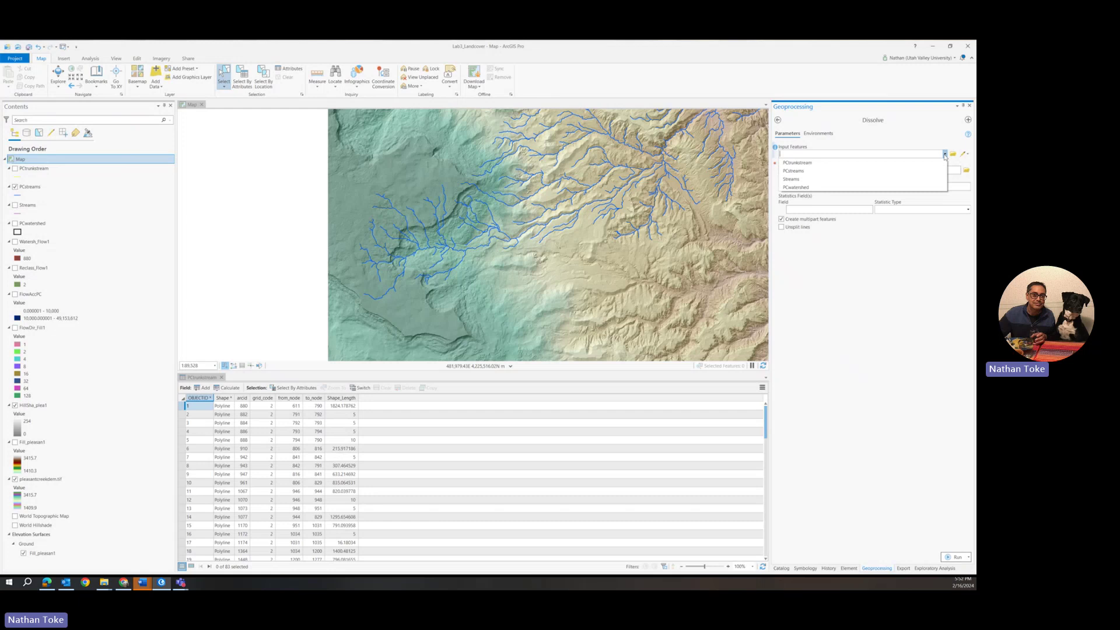
click(825, 163)
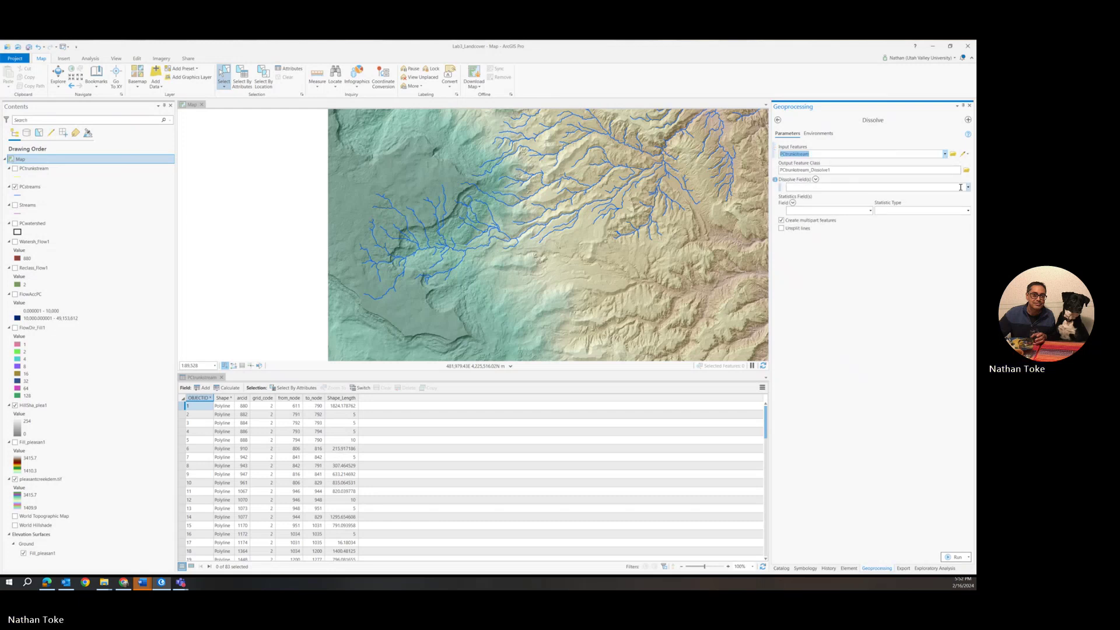
click(968, 187)
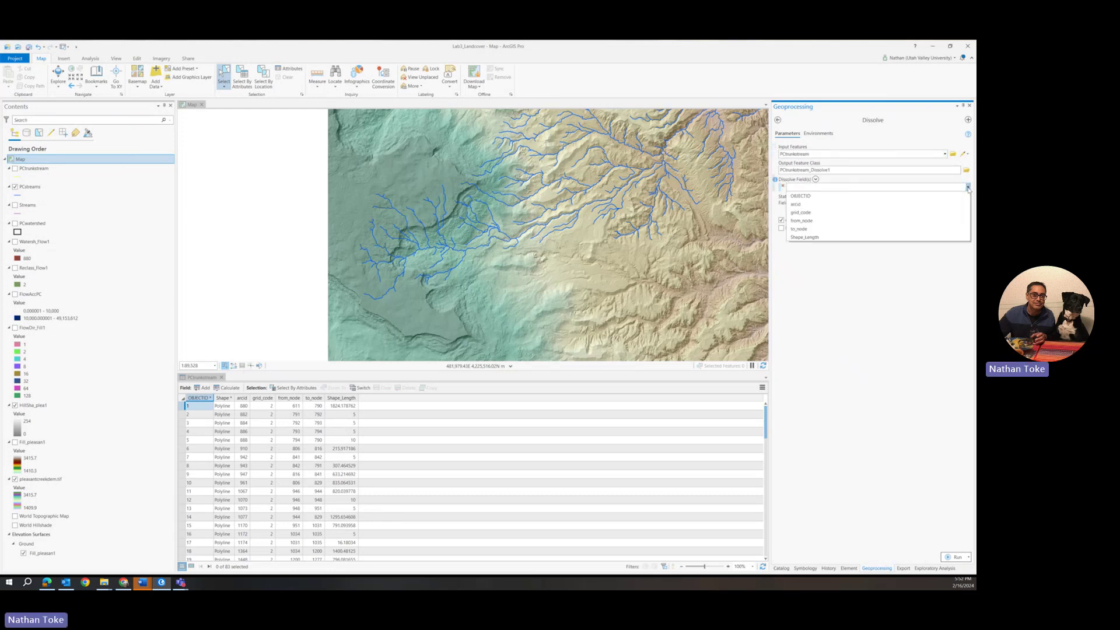
click(808, 196)
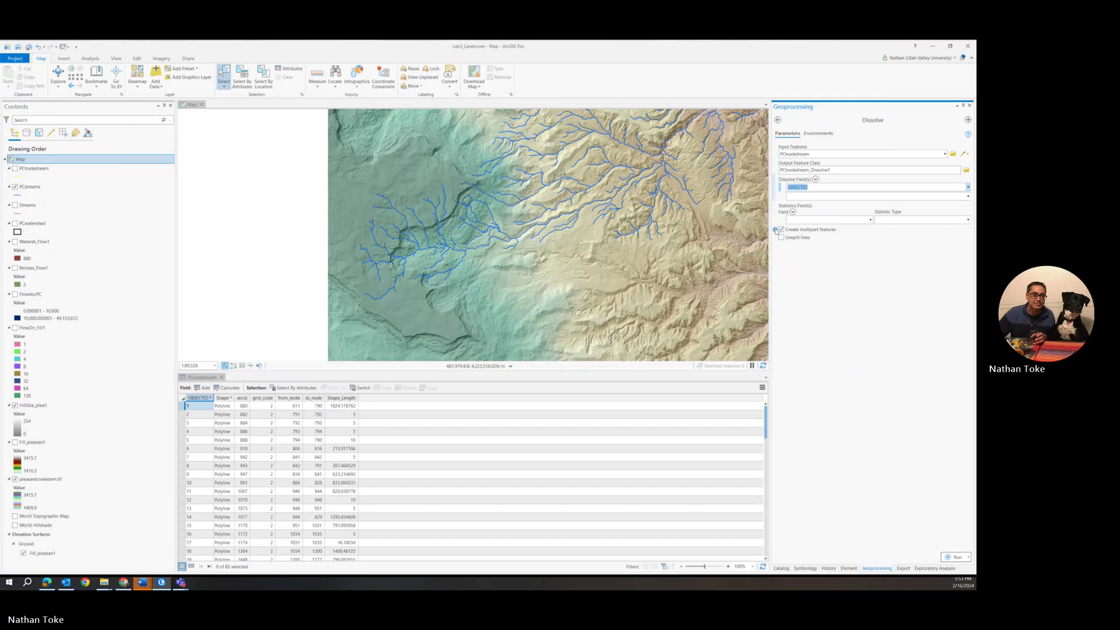
mouse_move(777, 230)
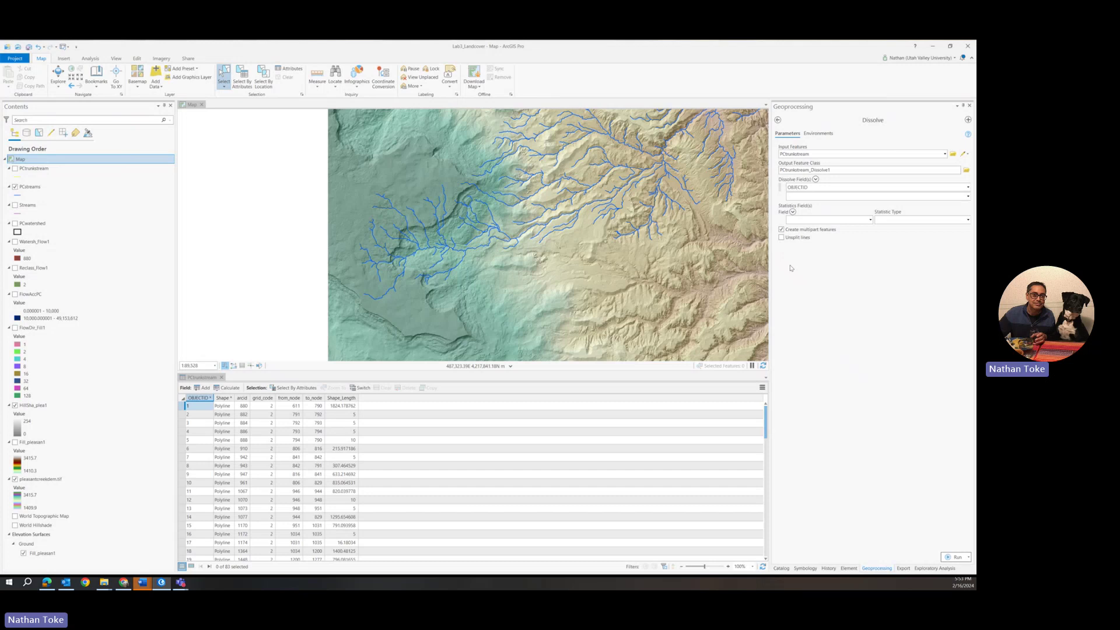
click(957, 558)
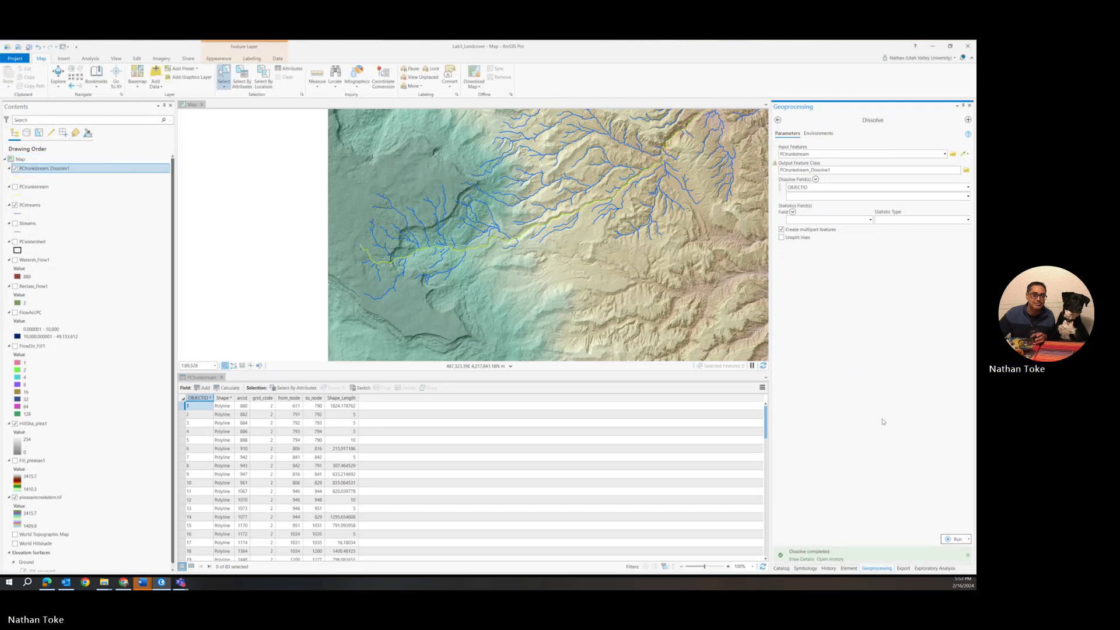
Check the attribute table of PCtrunkstream_Dissolve1, and remove the original PCtrunkstream layer from the map after closing its table.
right_click(59, 171)
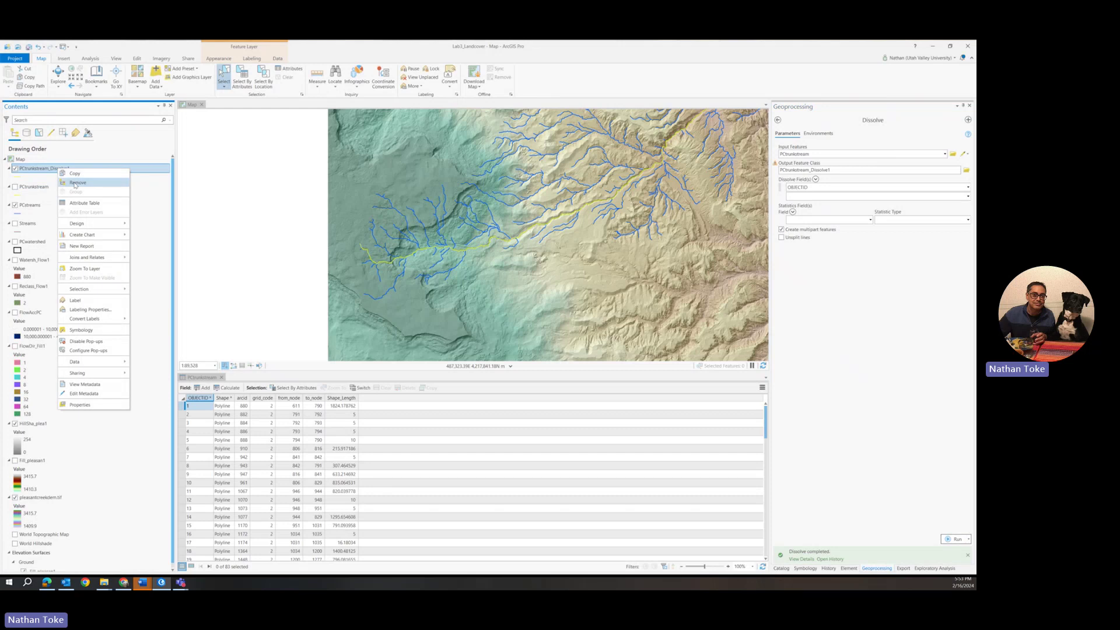
click(82, 203)
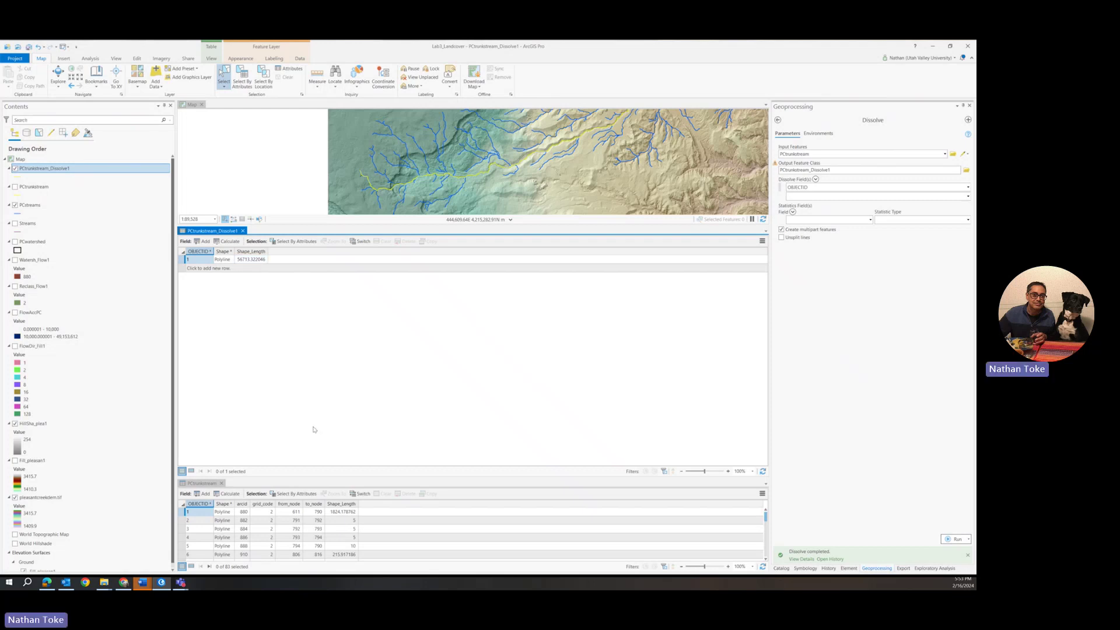
click(221, 484)
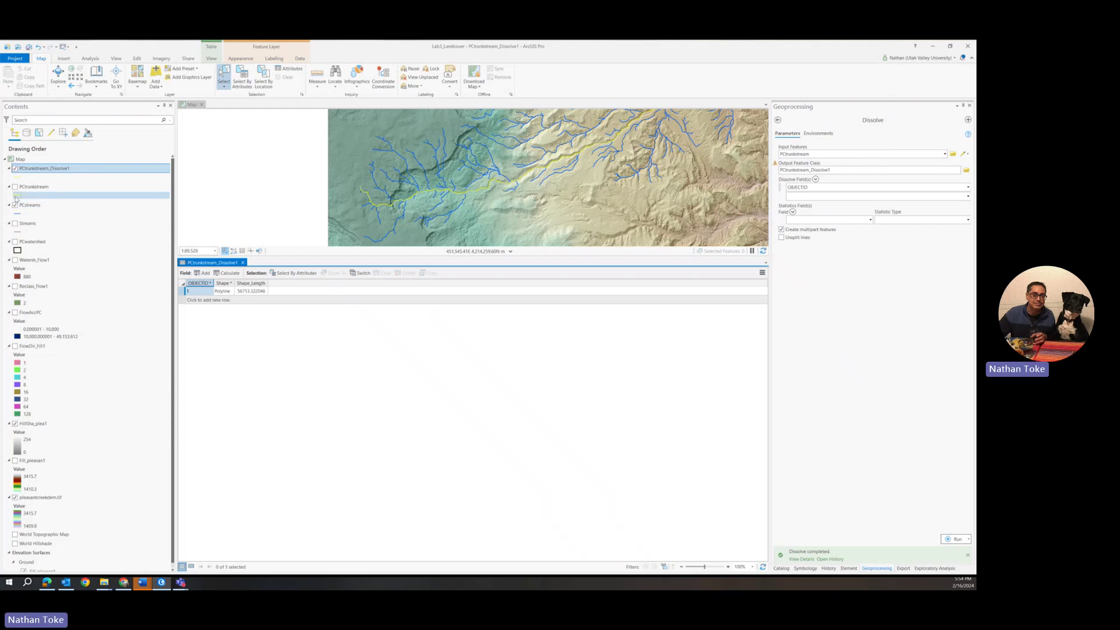
right_click(31, 187)
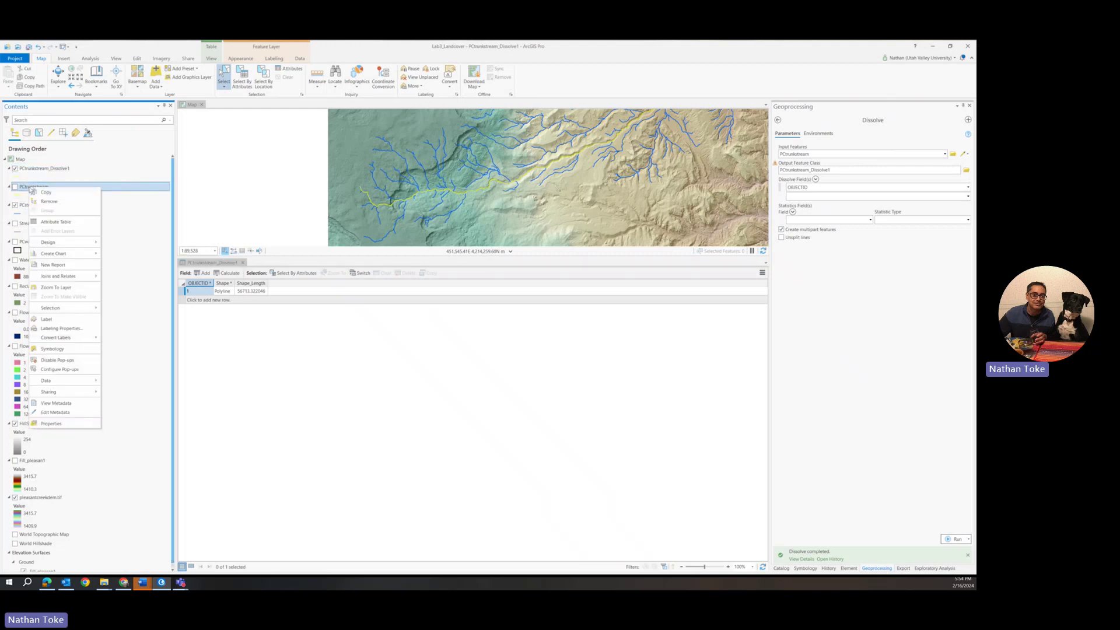
click(47, 202)
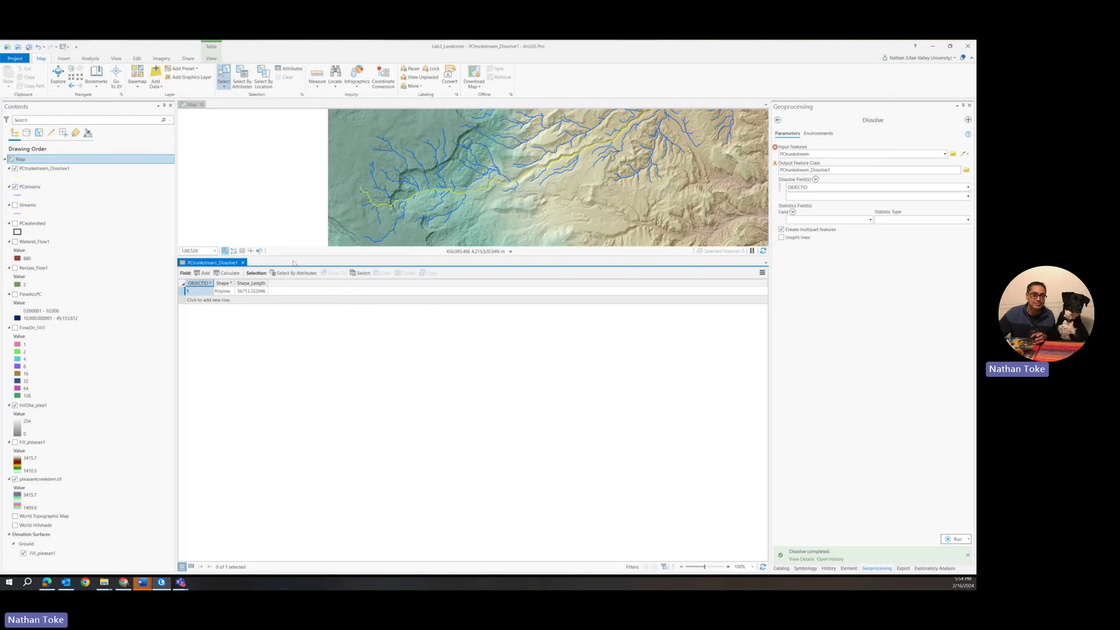
drag(296, 259, 297, 381)
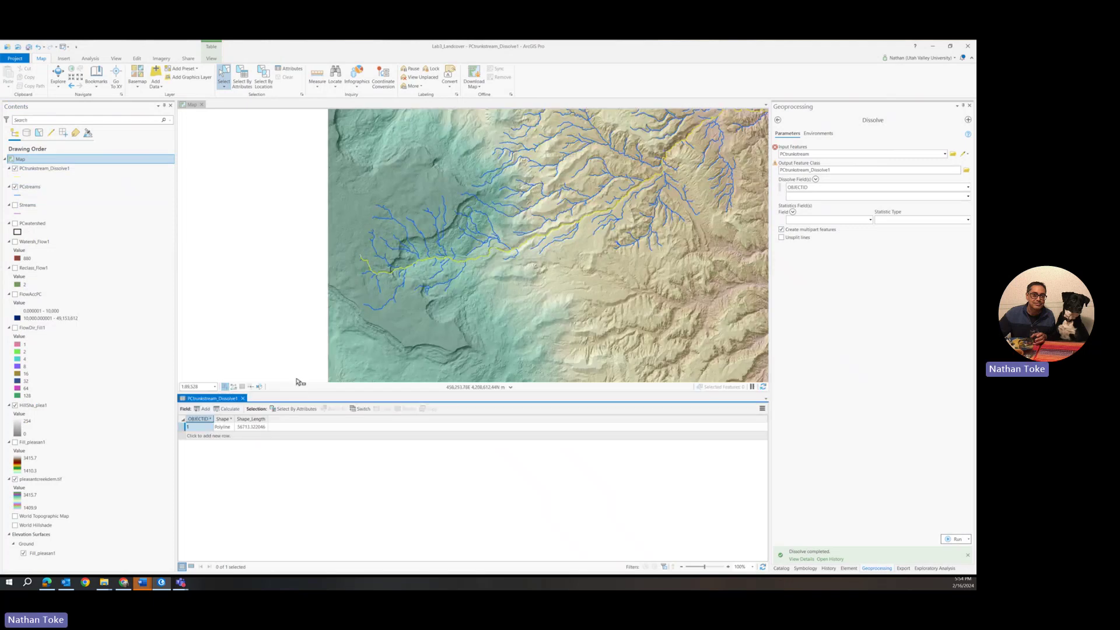
Hide PCstreams and select the dissolved trunk stream on the map with the Rectangle select tool, with the PCwatershed layer displayed.
scroll(551, 216, down, 2)
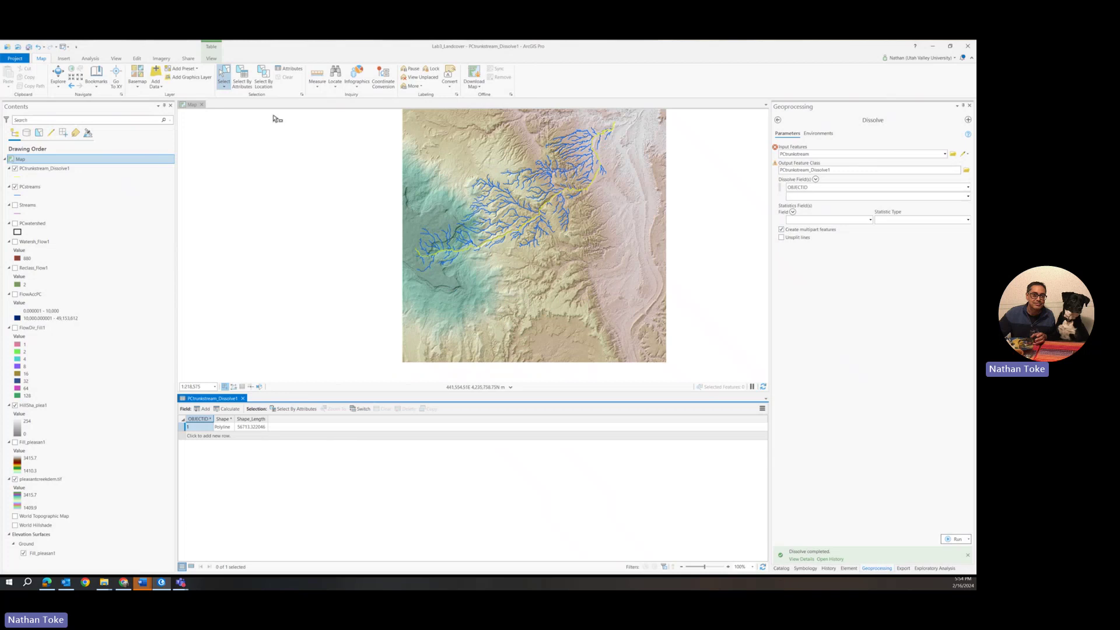
click(225, 87)
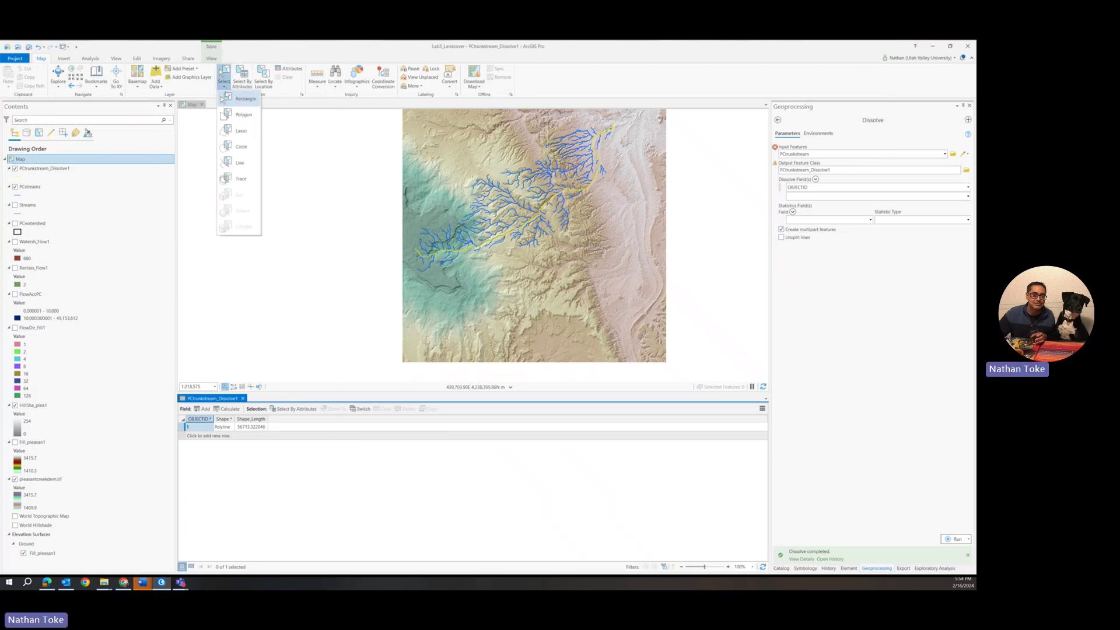
click(226, 98)
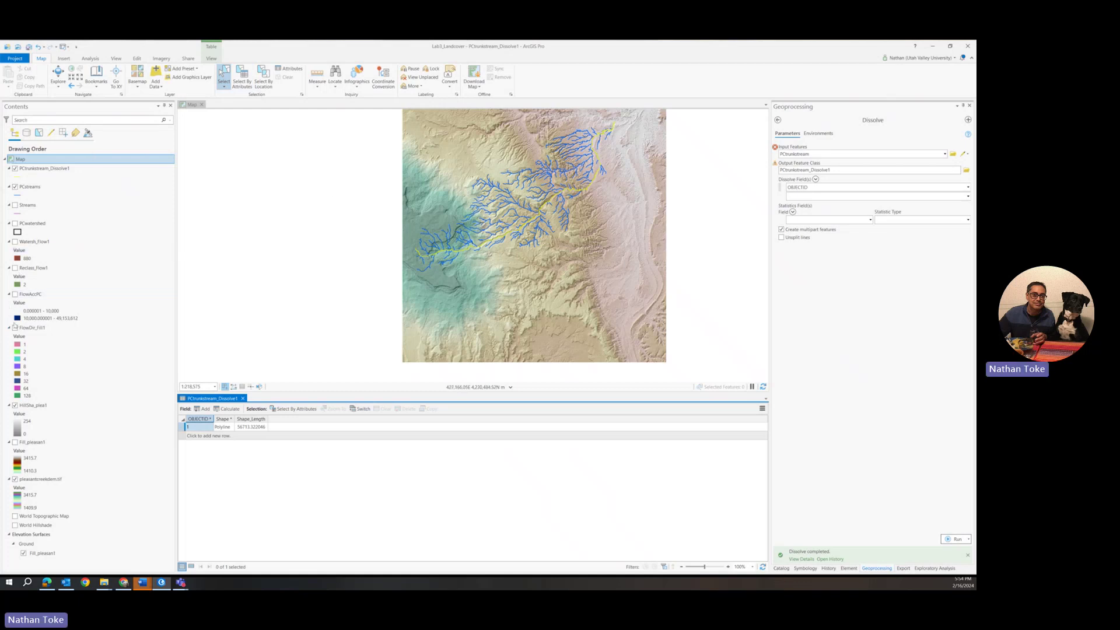
click(15, 186)
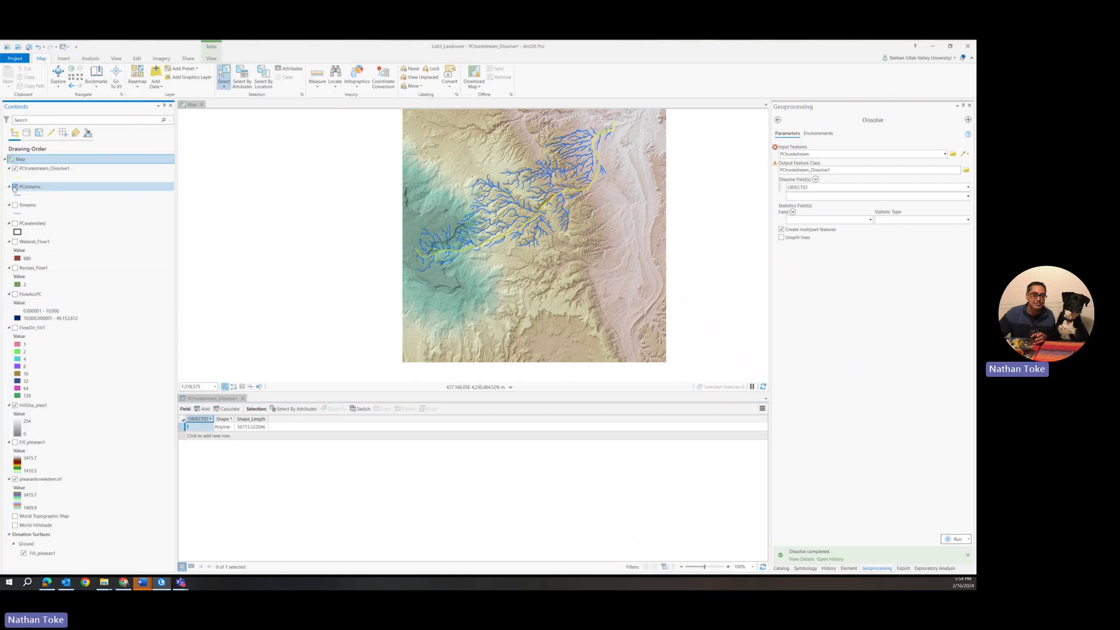
click(24, 169)
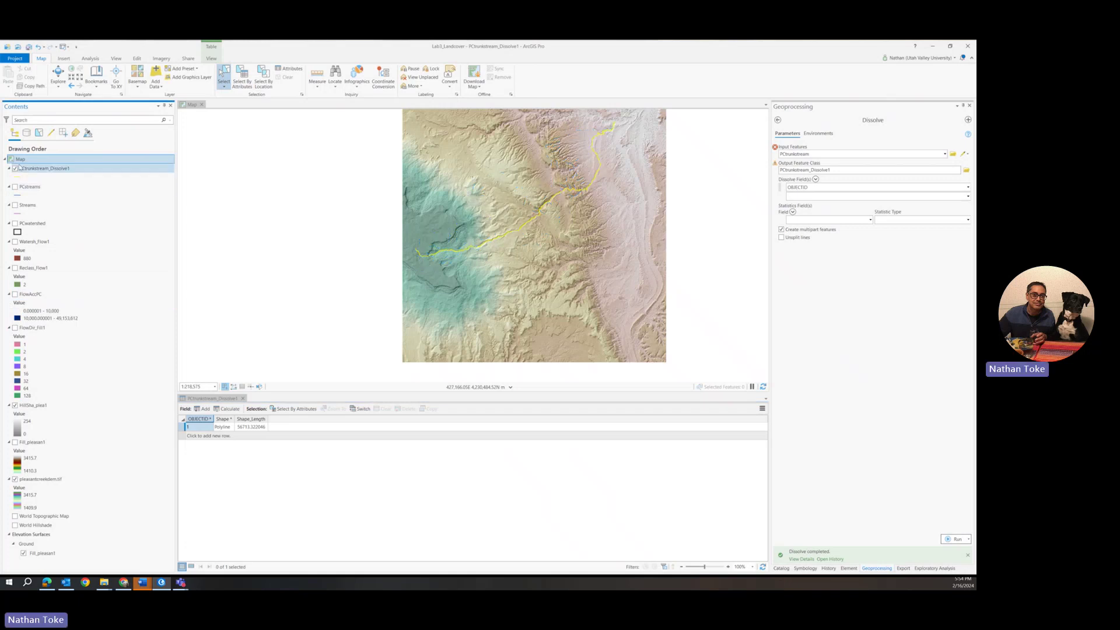
click(534, 214)
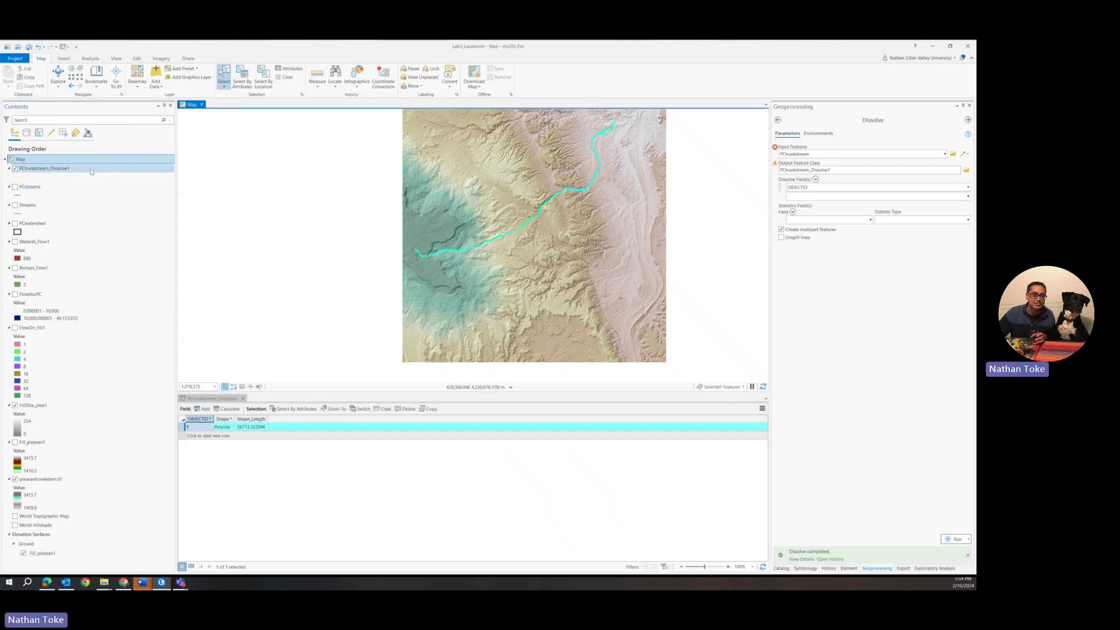
click(15, 226)
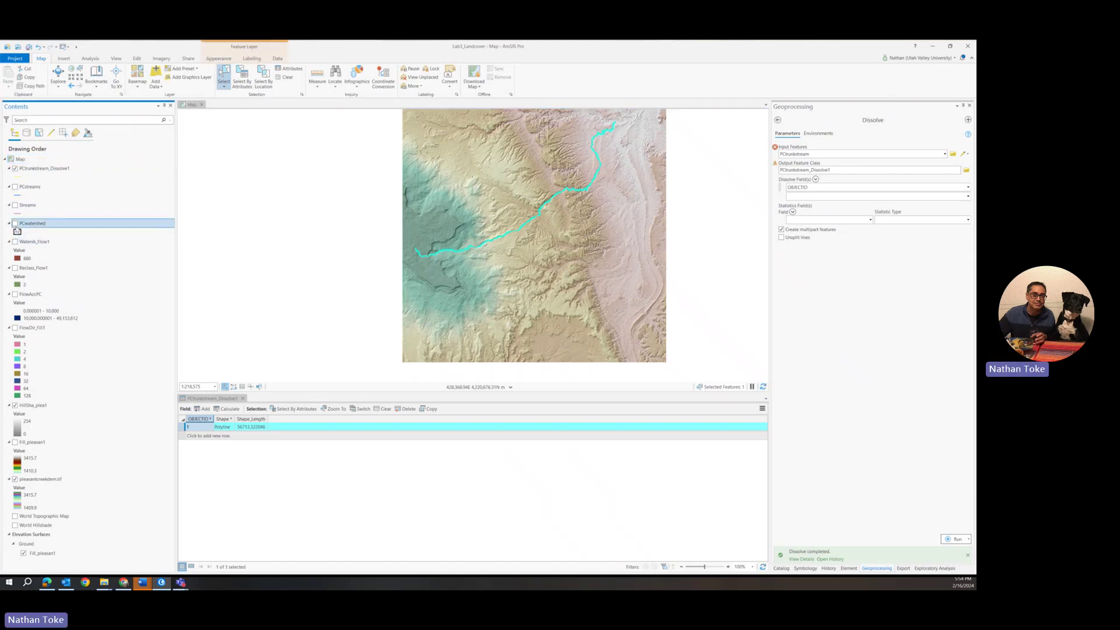
click(16, 224)
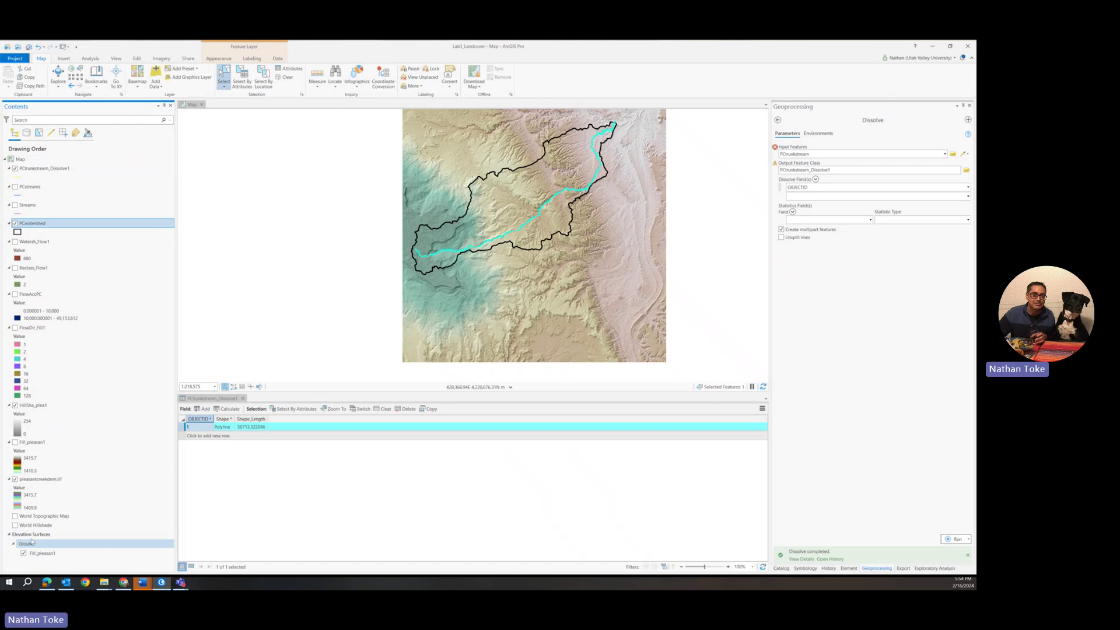
Create an elevation profile from the PCtrunkstream_Dissolve1 line layer, and close the attribute table to enlarge the profile.
click(158, 85)
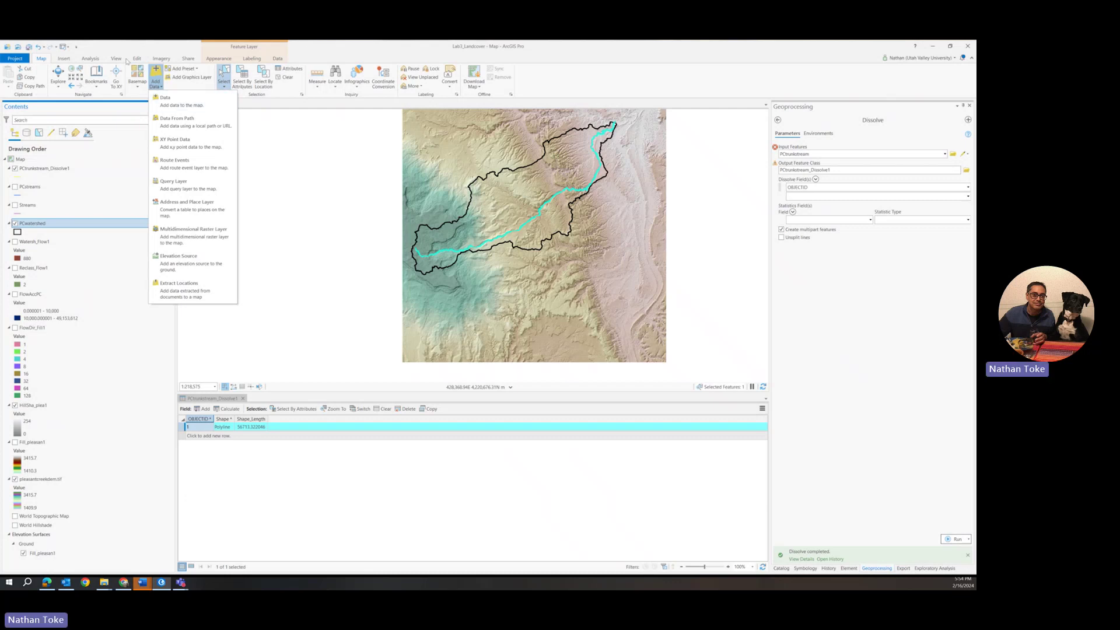
click(91, 59)
click(367, 85)
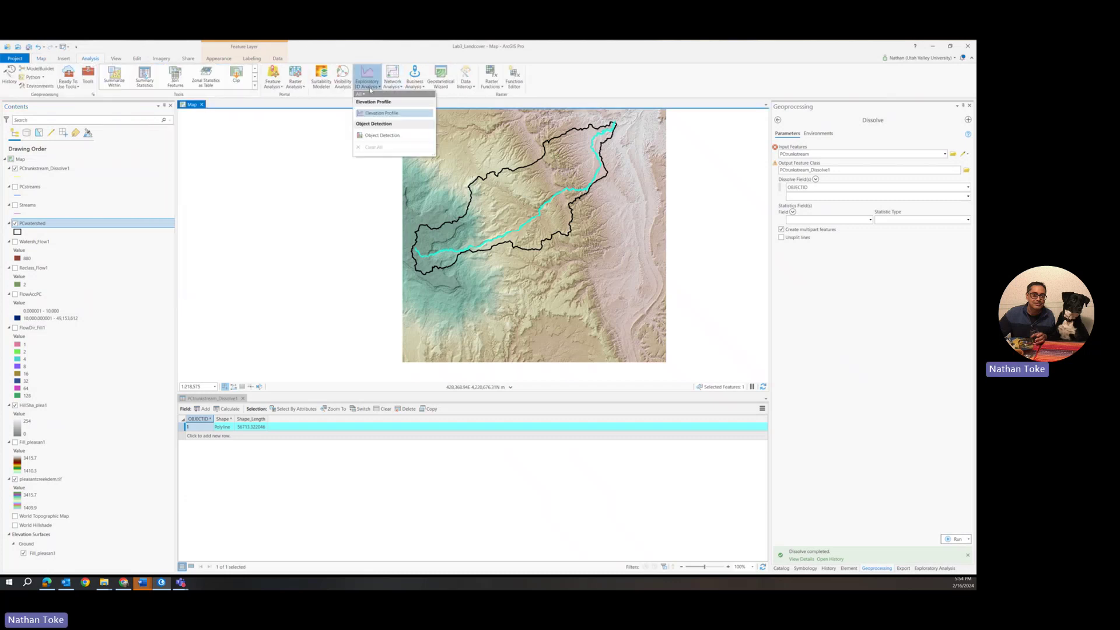
click(380, 112)
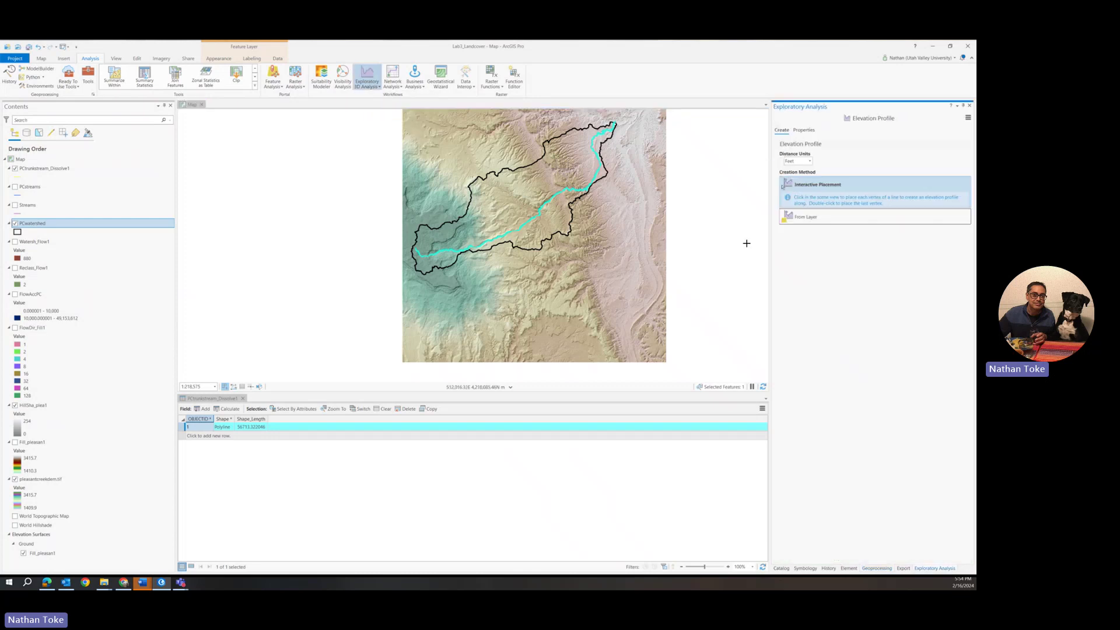
click(802, 217)
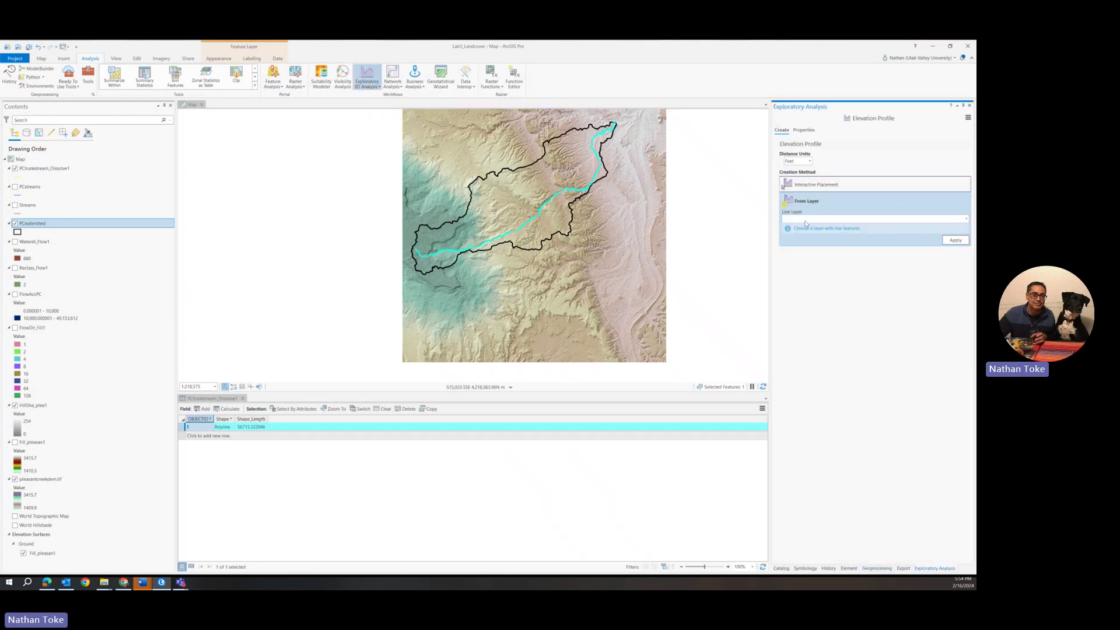
click(966, 220)
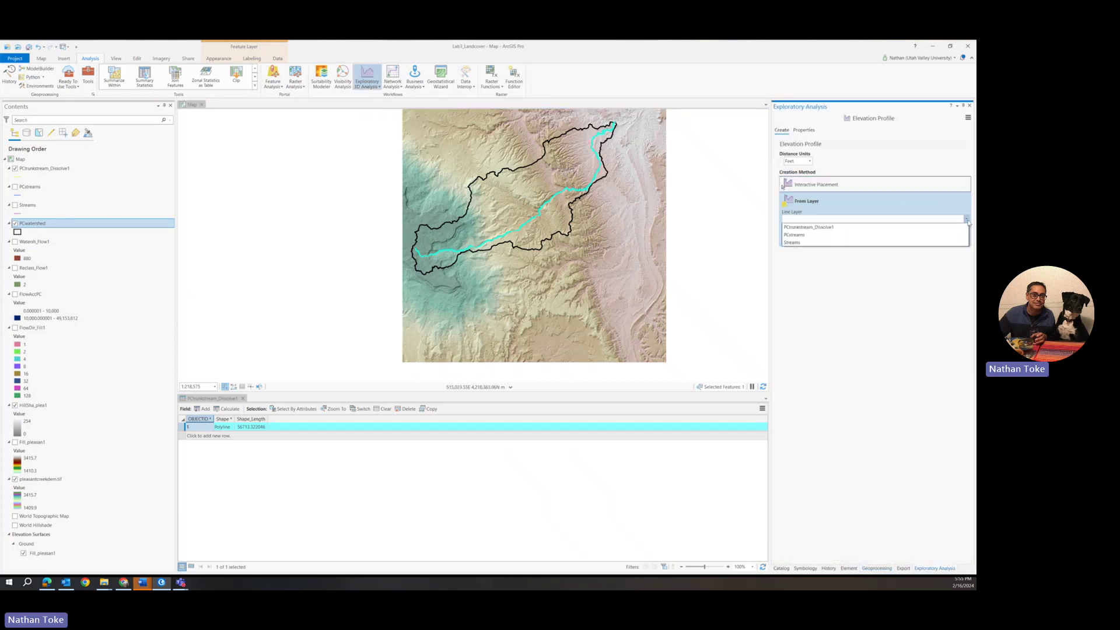
click(823, 227)
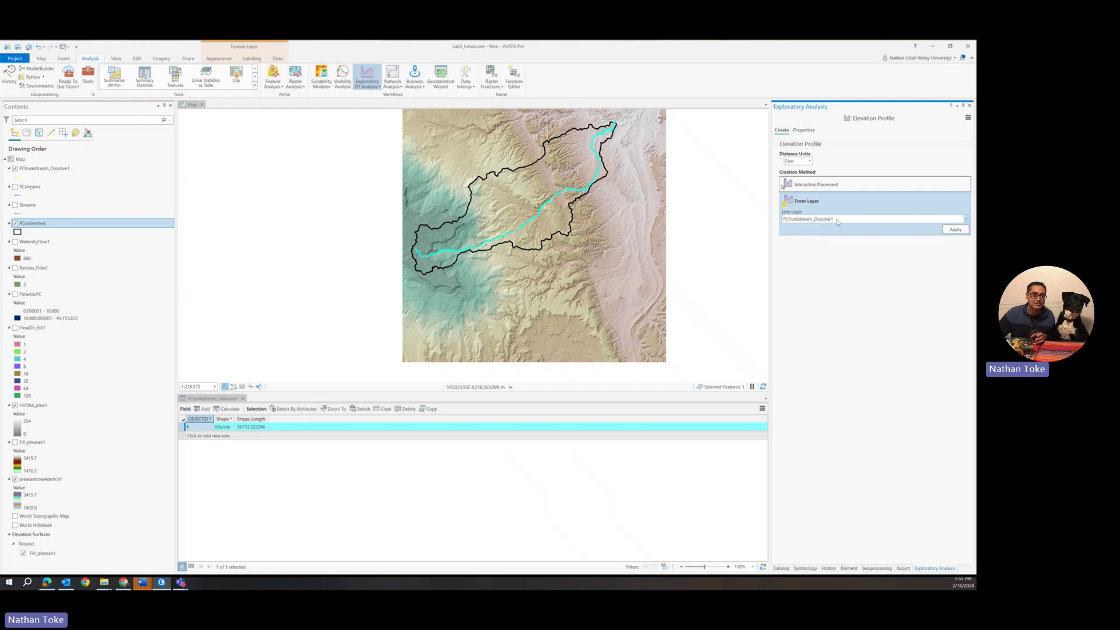
click(956, 232)
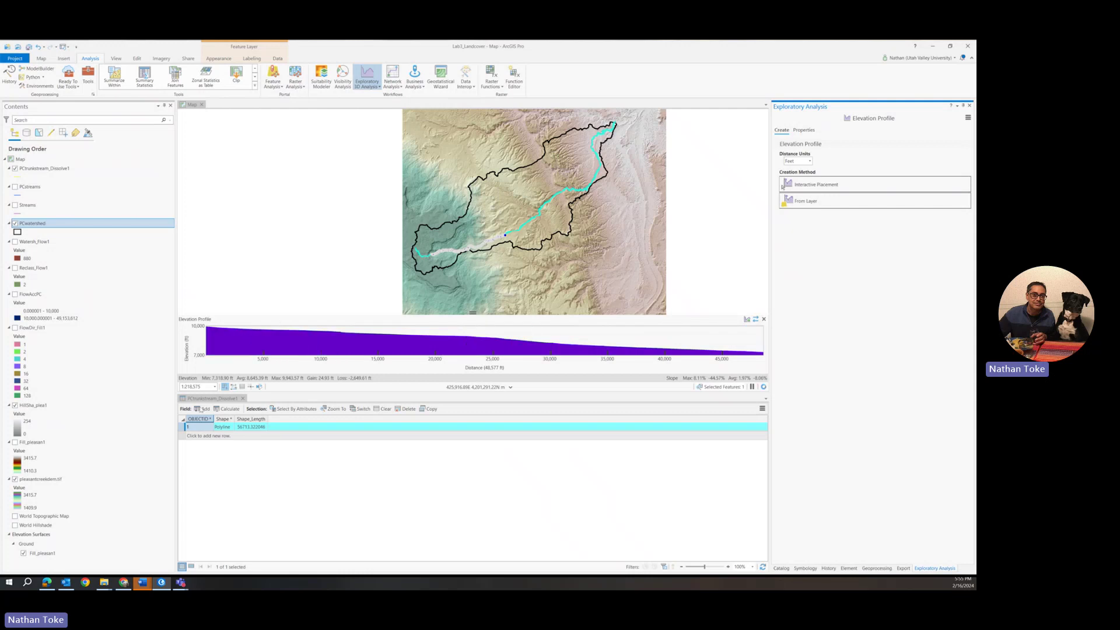
click(242, 399)
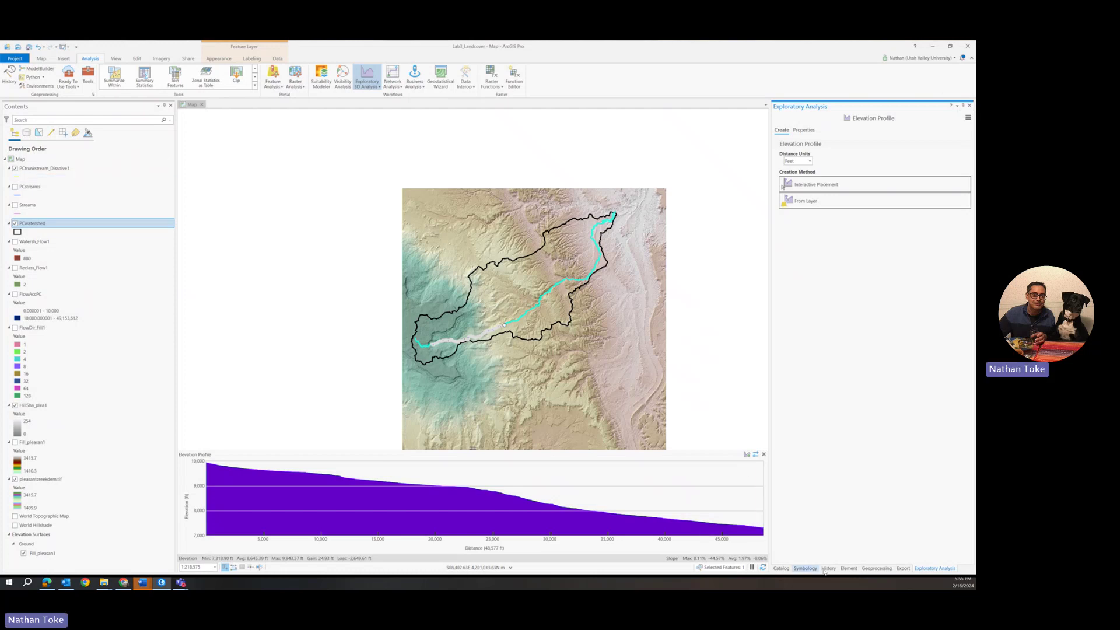
Search the geoprocessing tools for "create route" and open the Create Routes linear referencing tool.
click(876, 569)
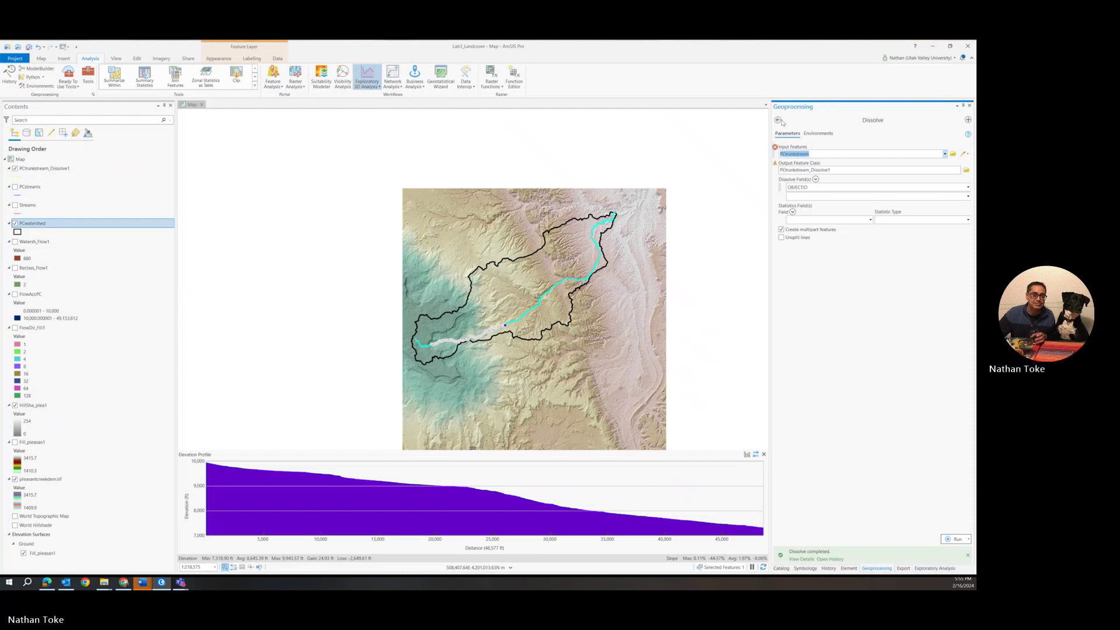
click(778, 120)
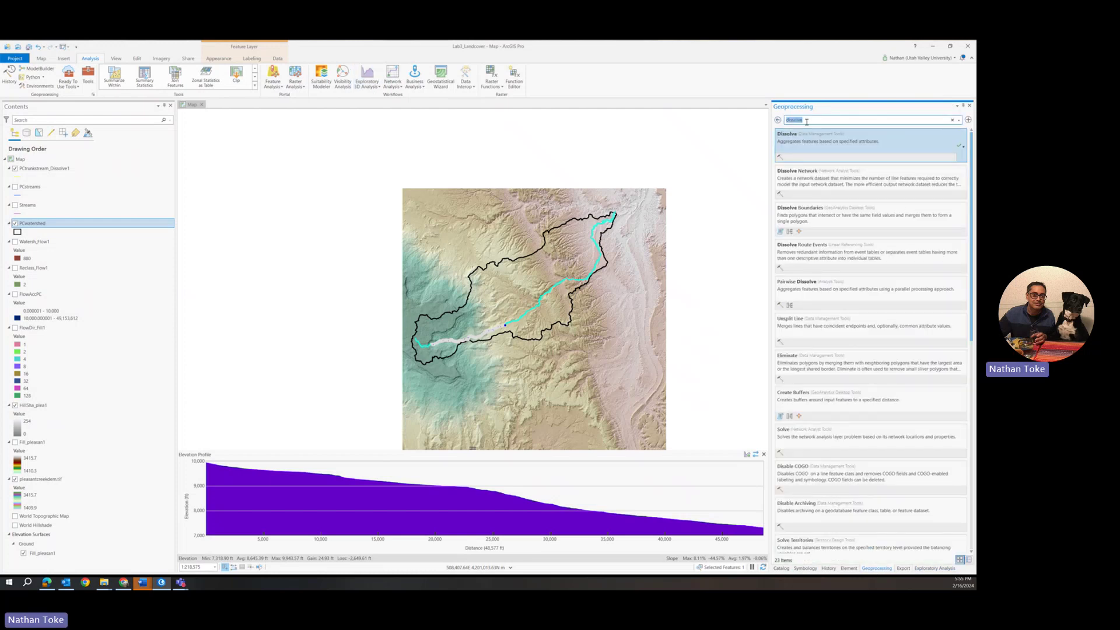
text(crea)
text(te route)
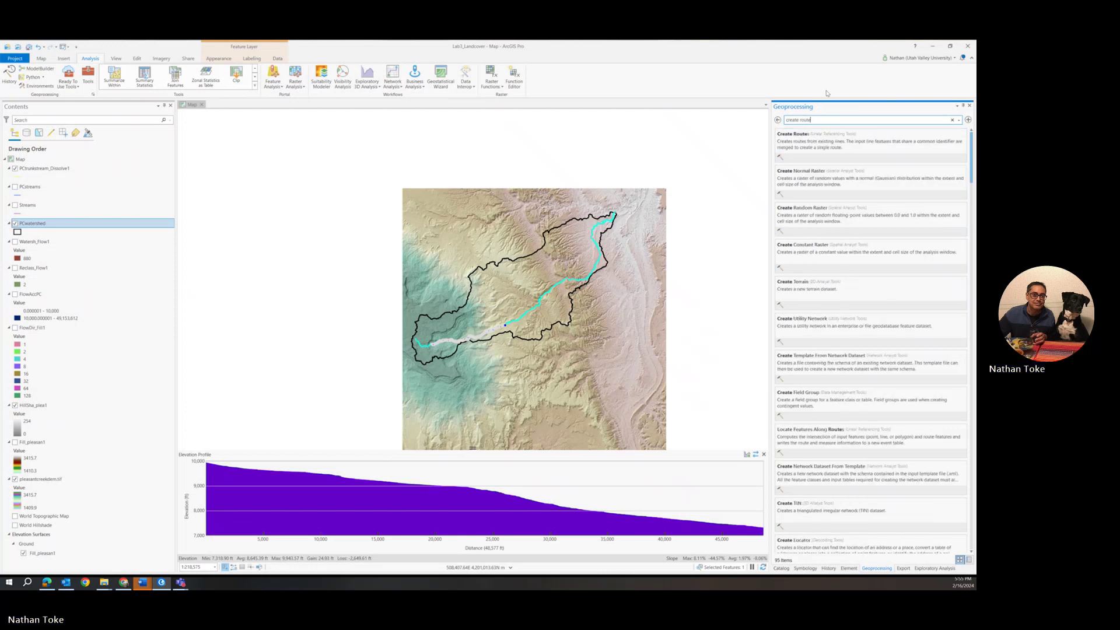
click(830, 135)
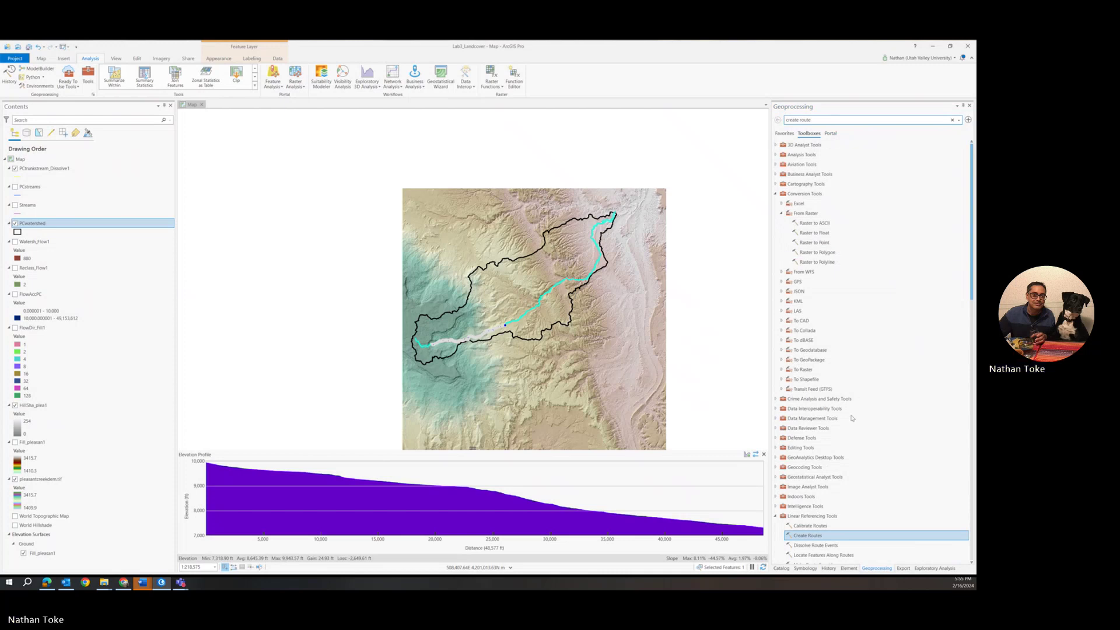
scroll(853, 397, down, 1)
click(795, 480)
scroll(795, 481, down, 1)
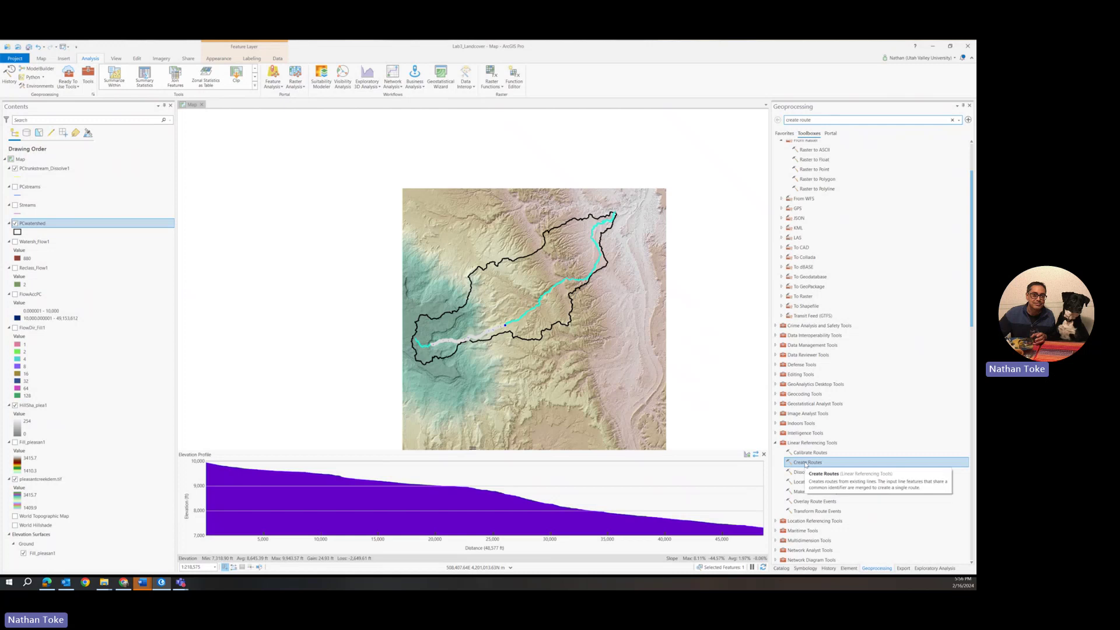
double_click(805, 463)
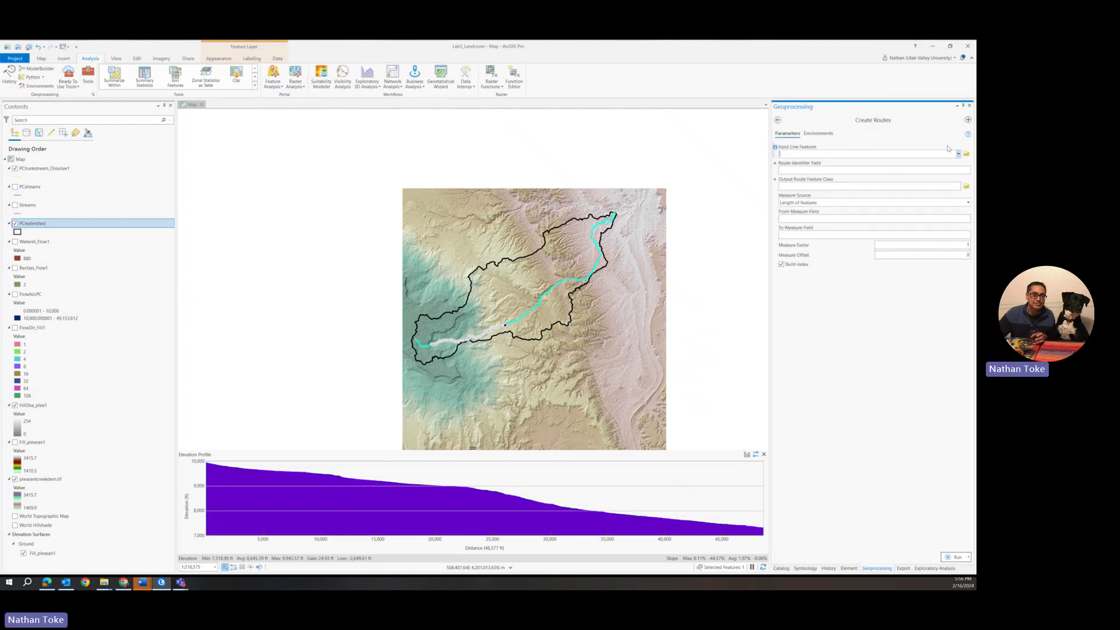
Set PCtrunkstream_Dissolve1 as the input line features for Create Routes, and close the elevation profile.
click(958, 154)
click(851, 166)
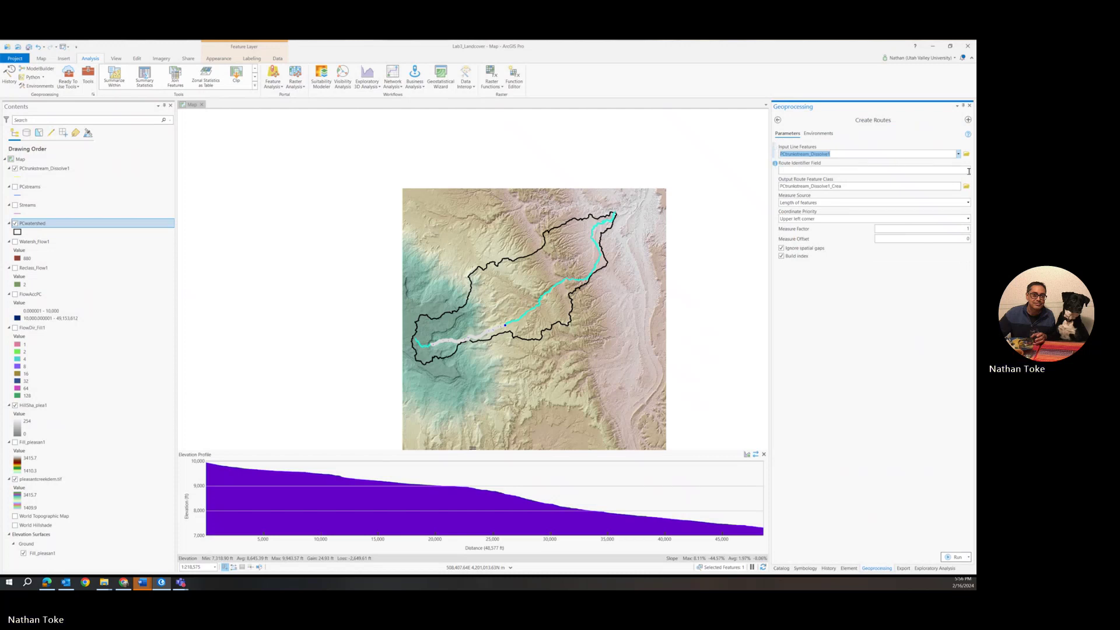
click(845, 170)
mouse_move(776, 165)
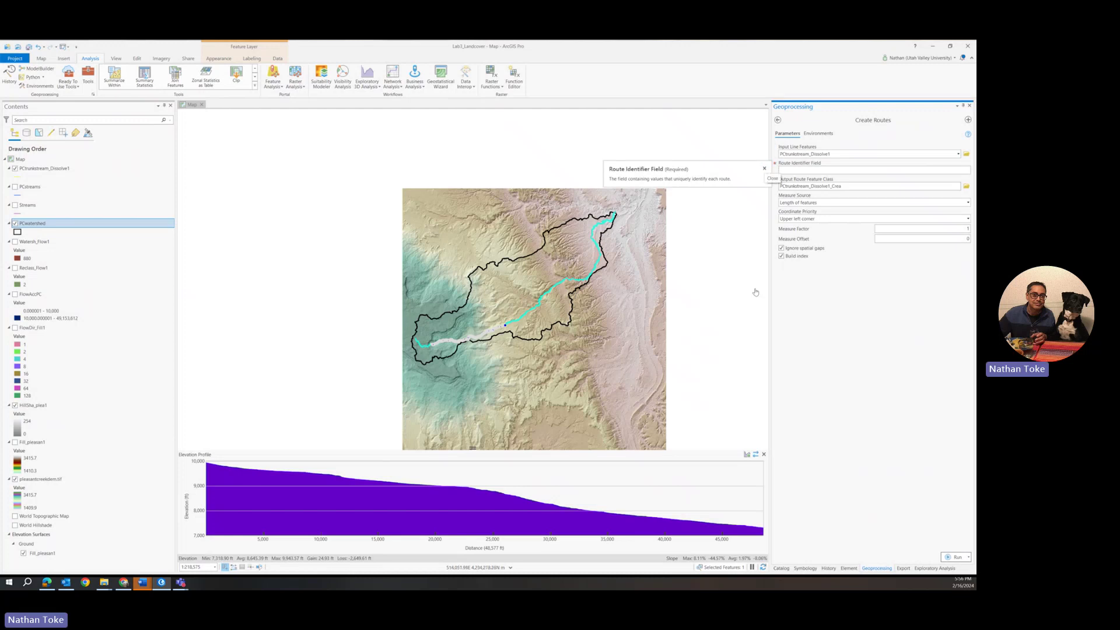
click(764, 453)
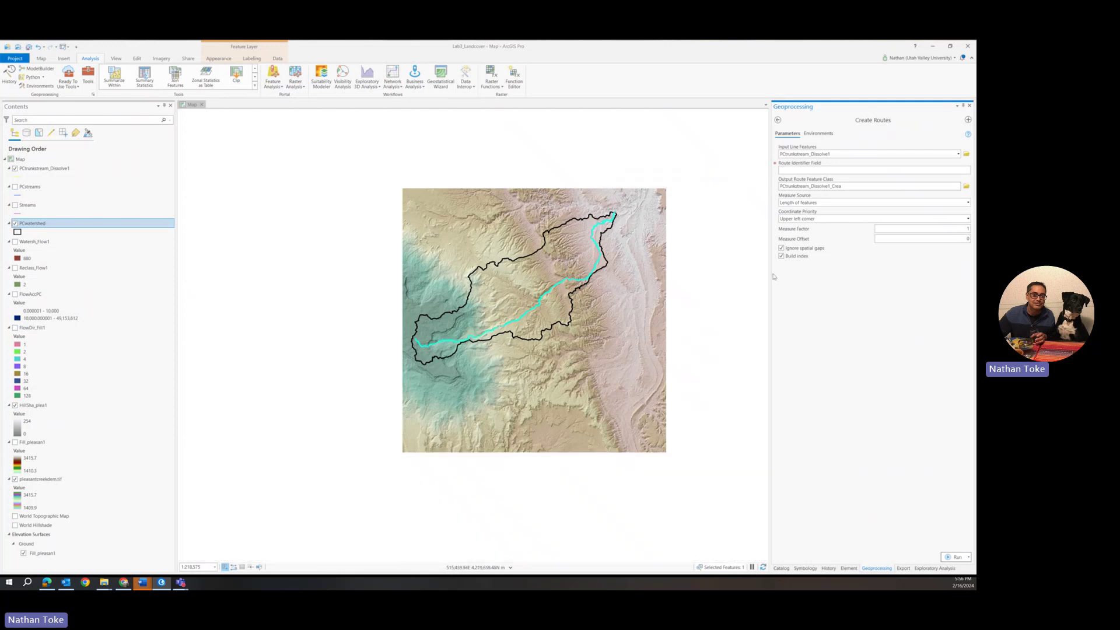
Add a Long field named number to the PCtrunkstream_Dissolve1 attribute table, save it, and close the fields view.
right_click(50, 169)
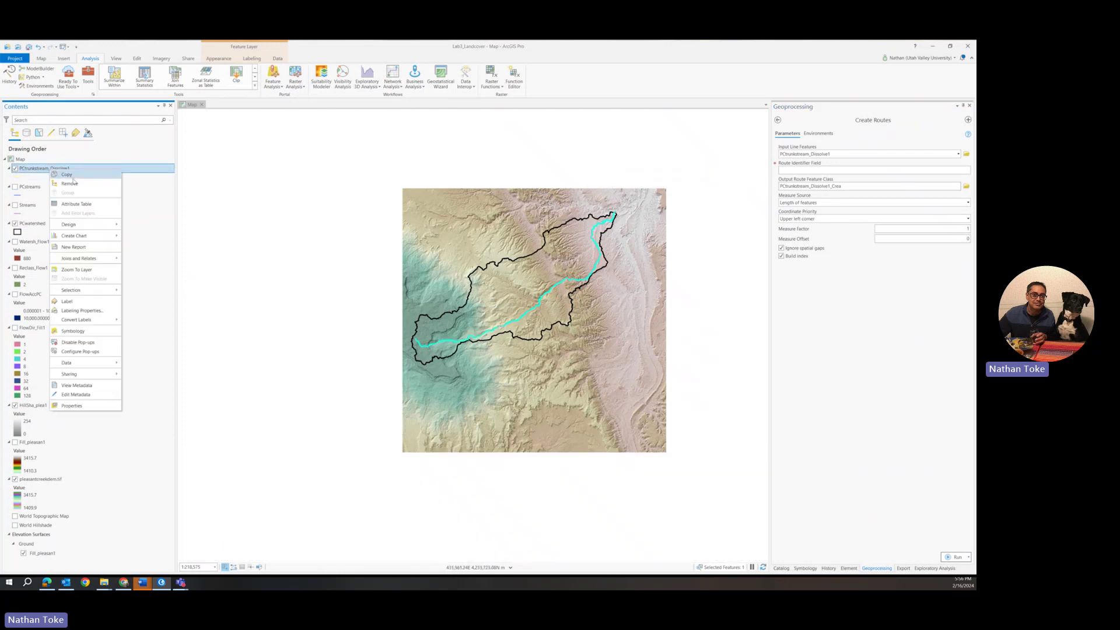
click(75, 204)
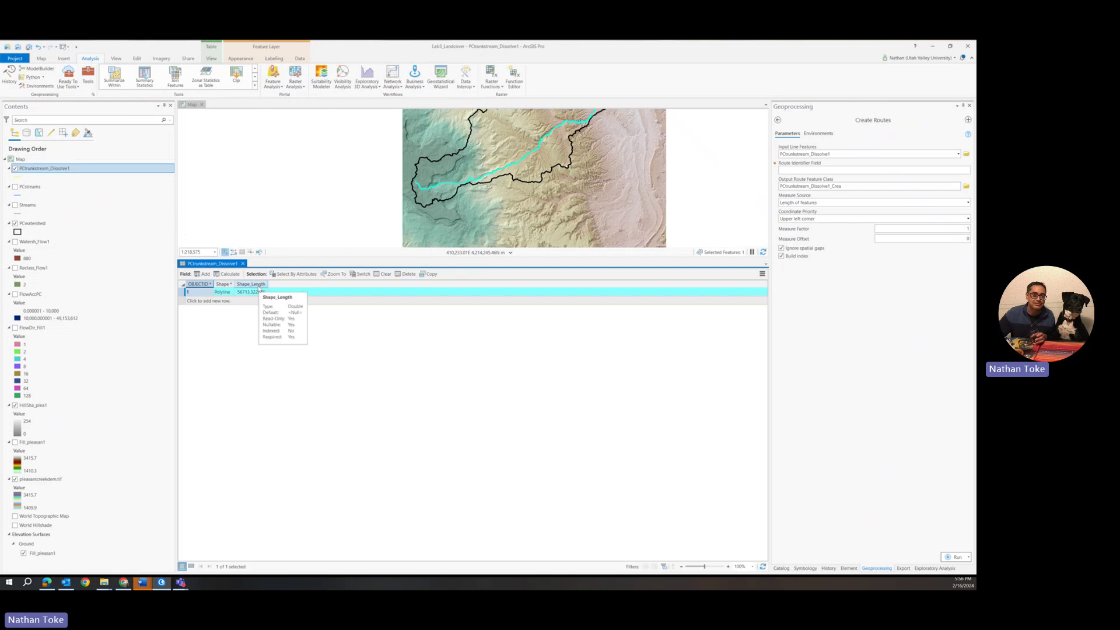
click(200, 274)
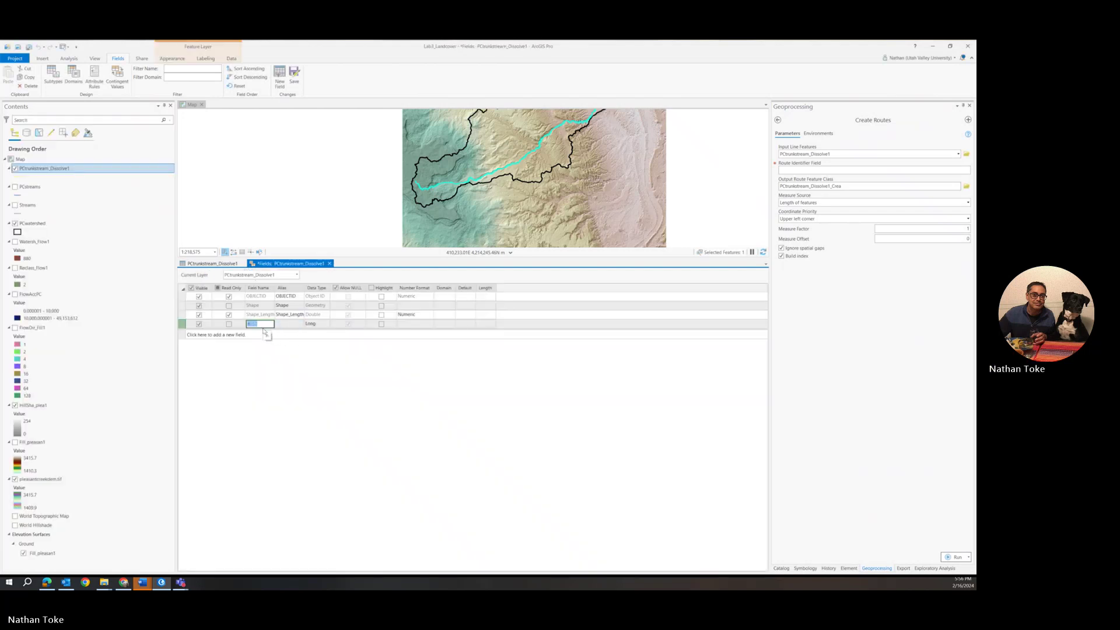
text(number)
key(Return)
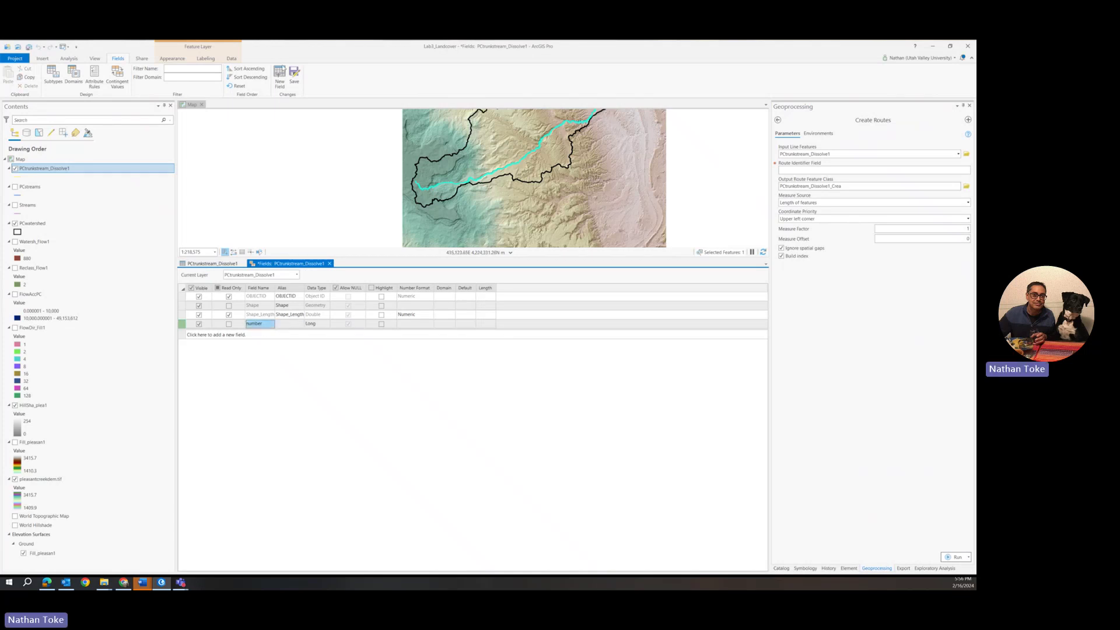
click(295, 79)
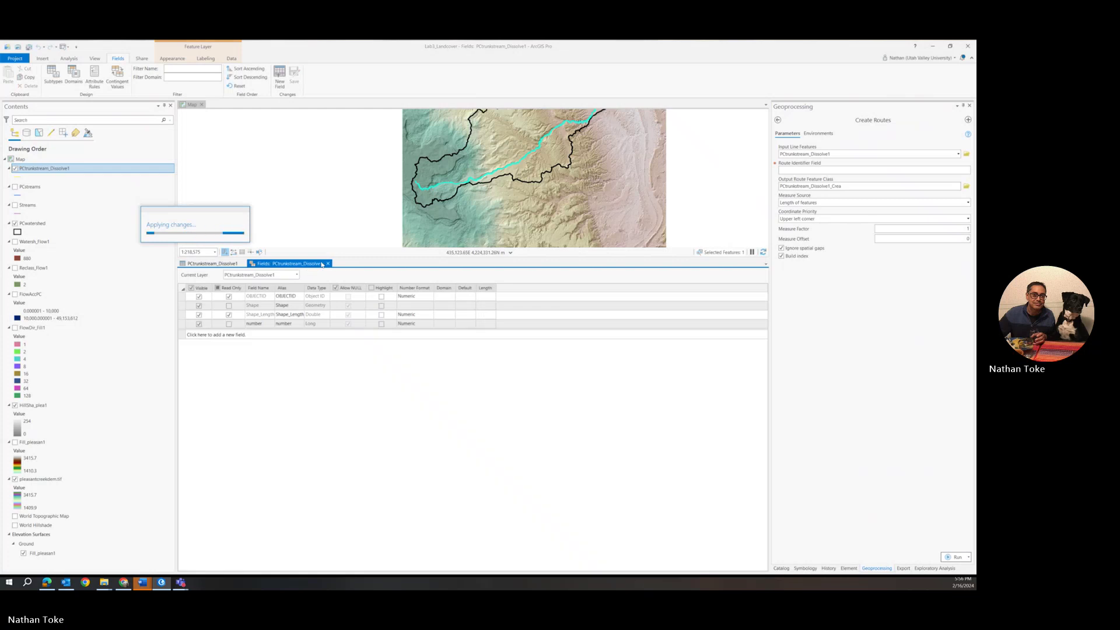
click(328, 264)
Set the trunk stream record's number value to 1 and save the edits.
click(279, 291)
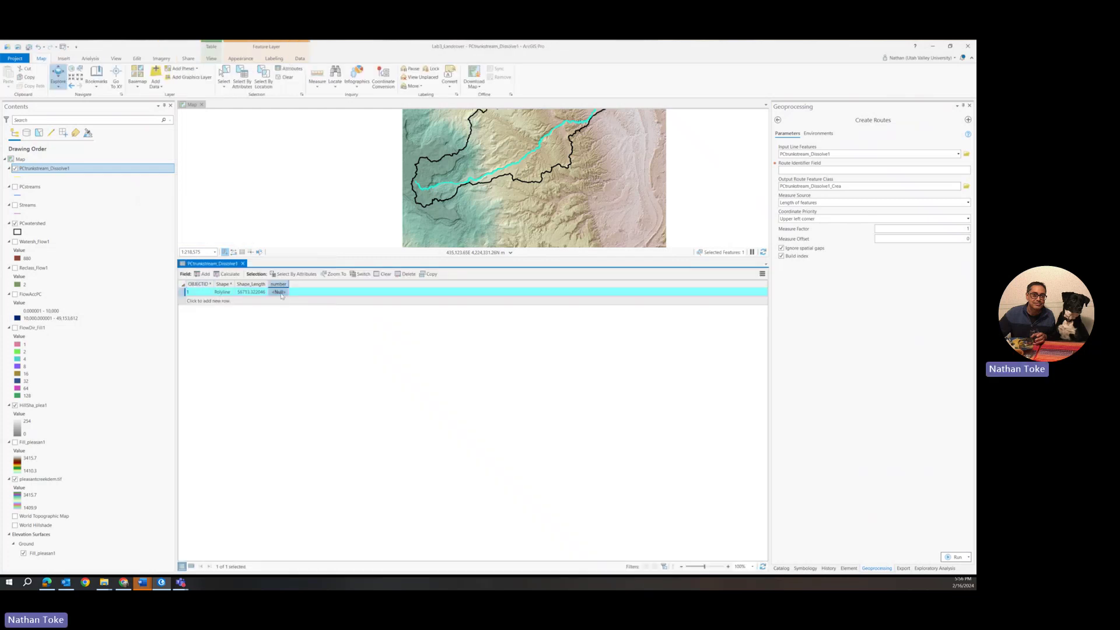
click(280, 292)
key(Return)
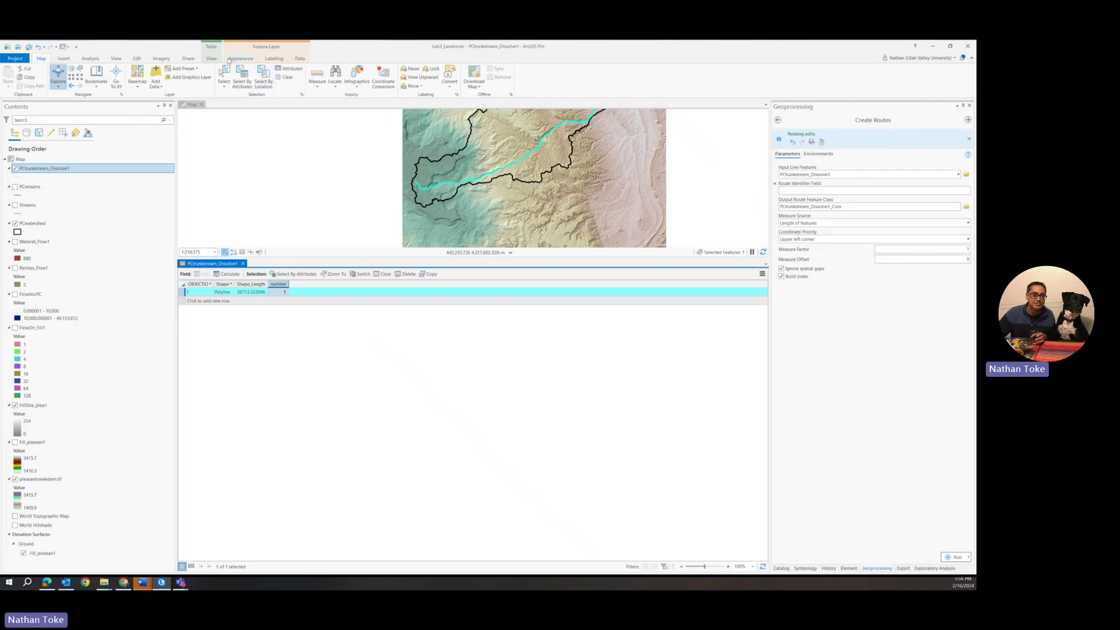
click(136, 58)
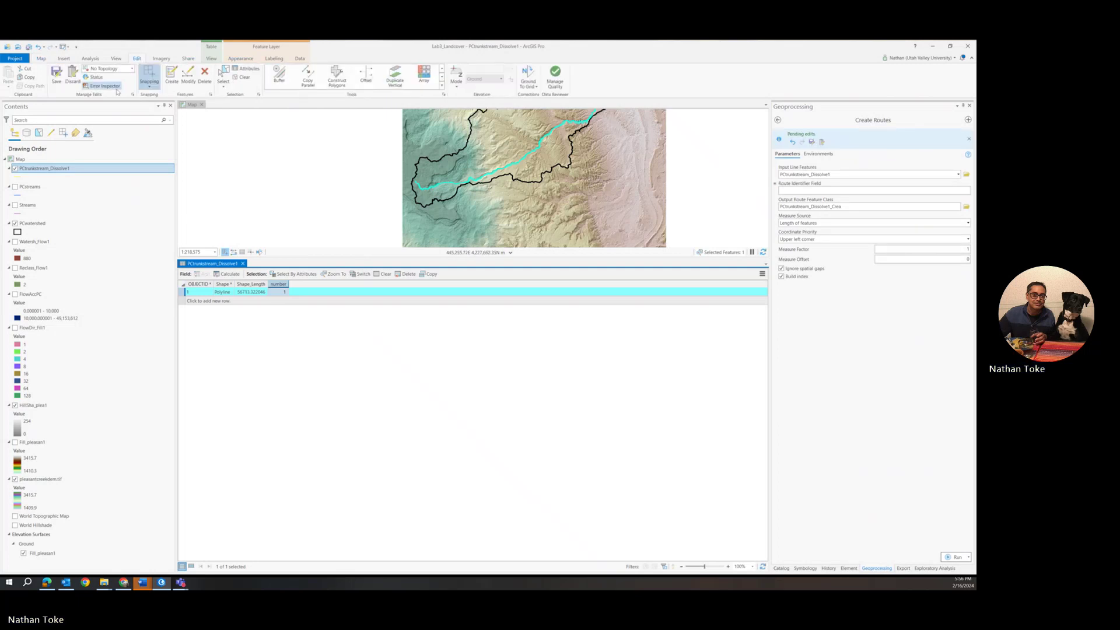
click(56, 73)
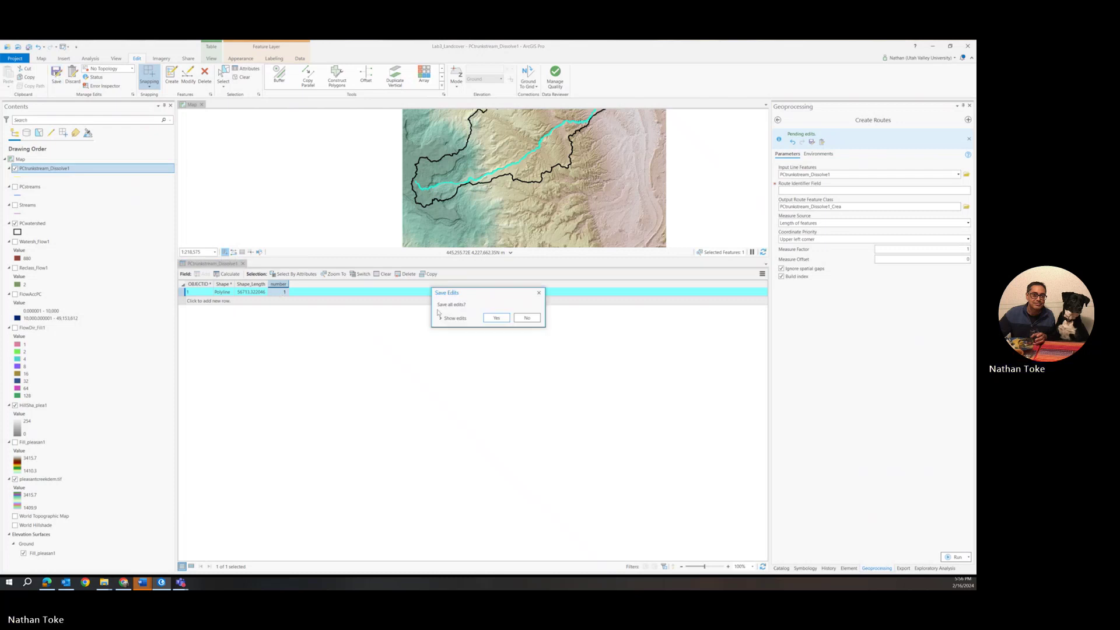
click(496, 317)
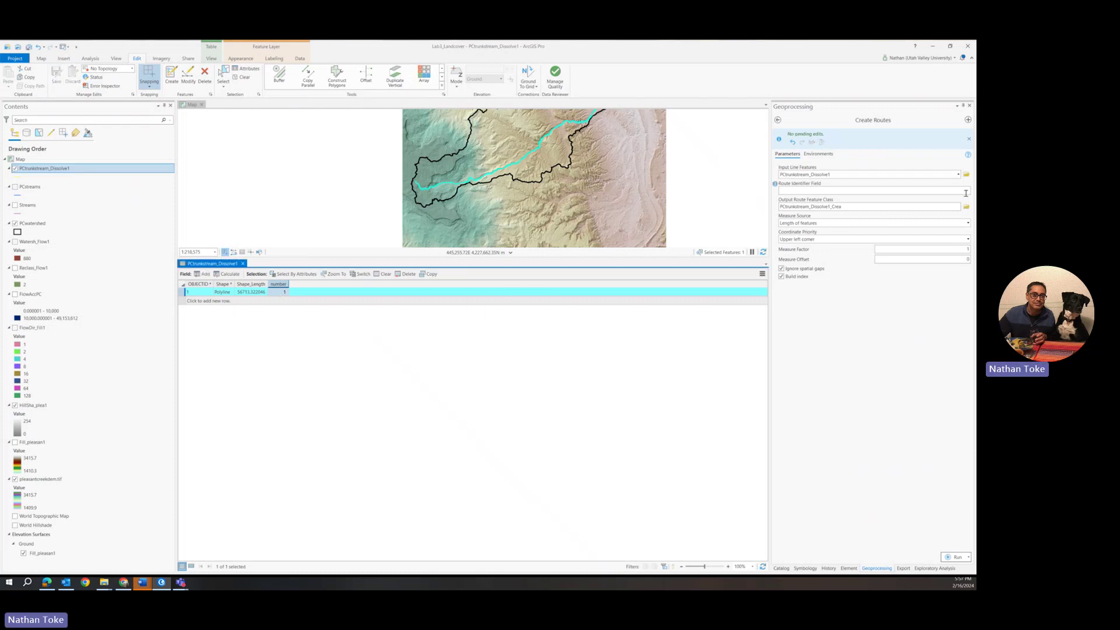
Reopen Create Routes with PCtrunkstream_Dissolve1 as the input line features and number as the route identifier field.
click(778, 119)
click(800, 465)
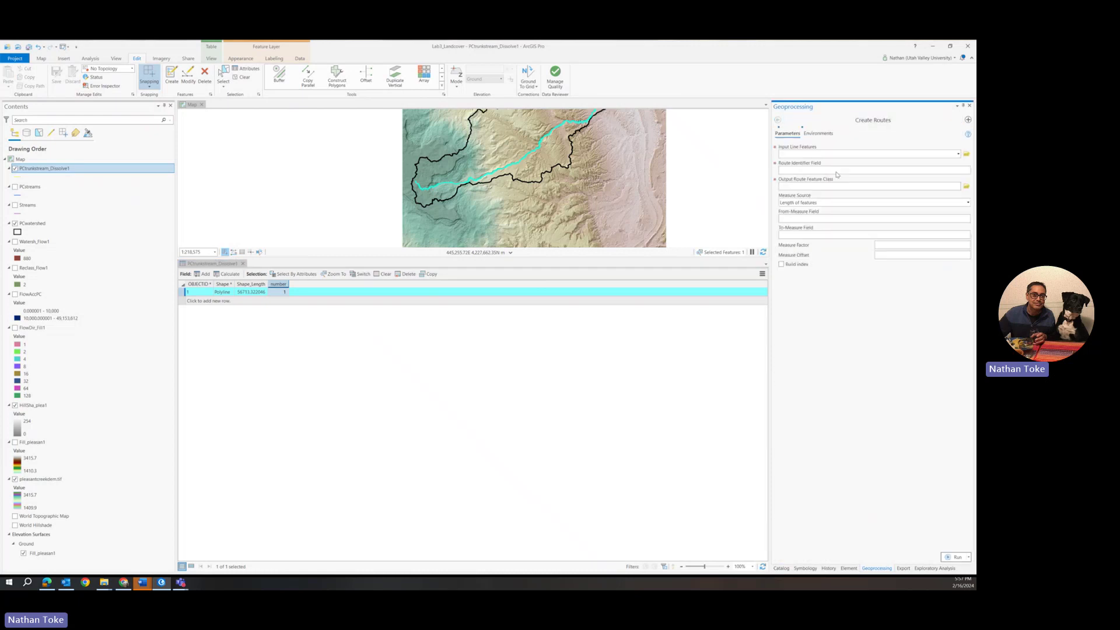
click(958, 155)
click(811, 156)
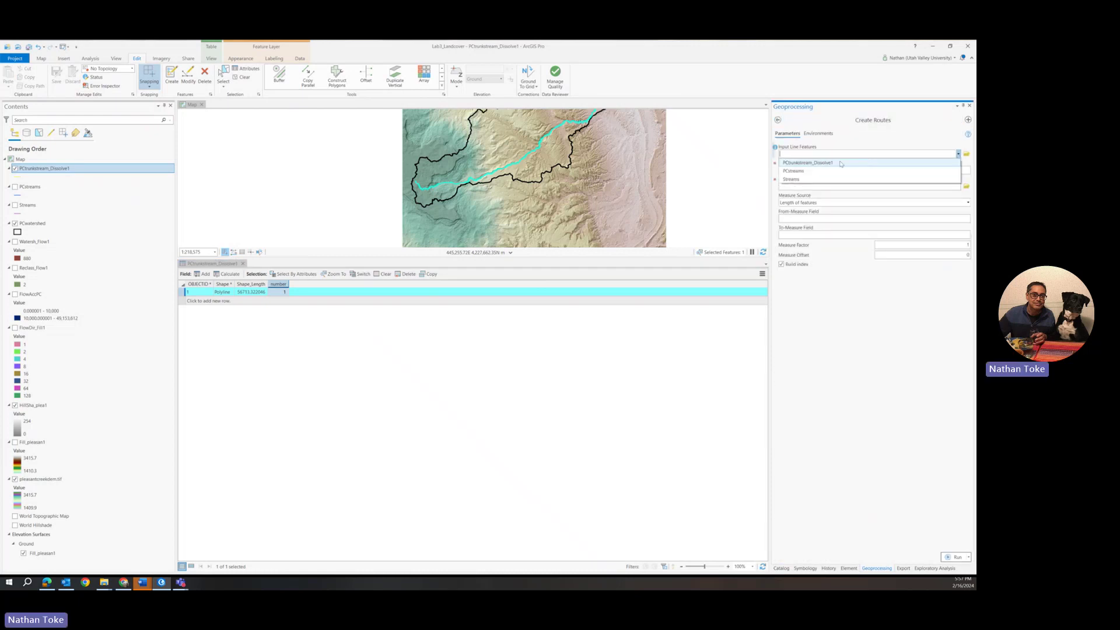
click(969, 170)
click(881, 179)
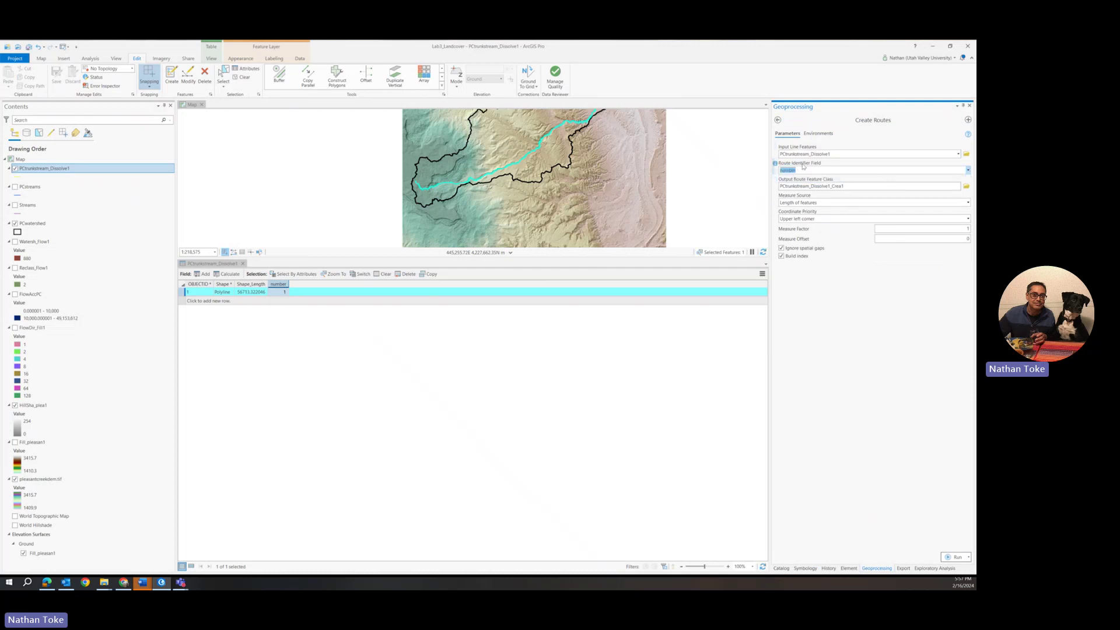
Name the output route feature class PCtrunkstream_route.
click(841, 187)
shift+click(930, 188)
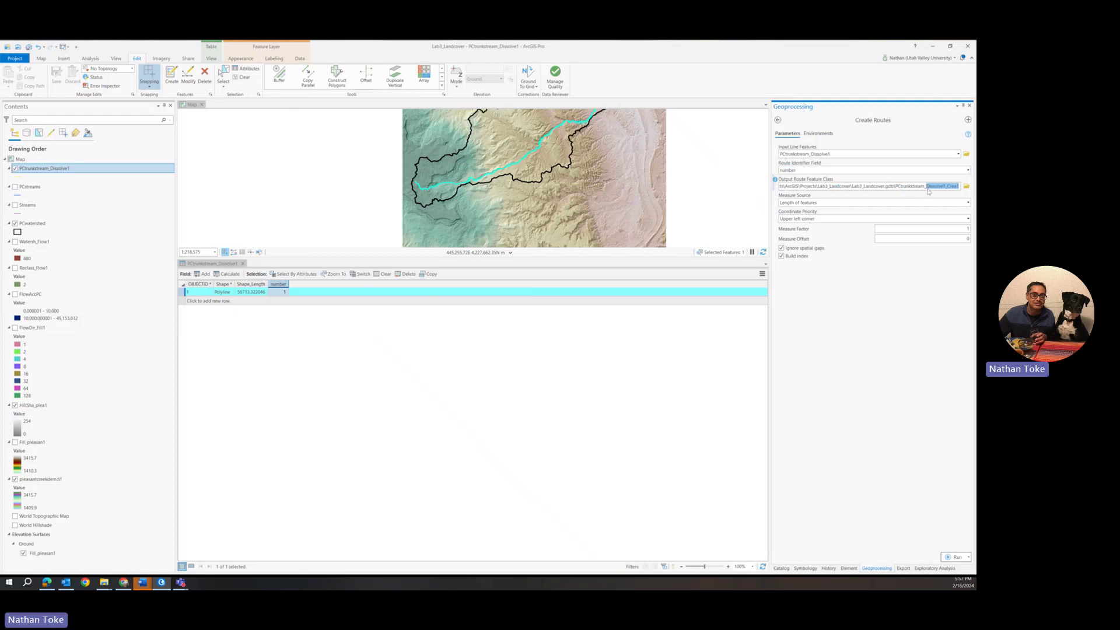
text(route)
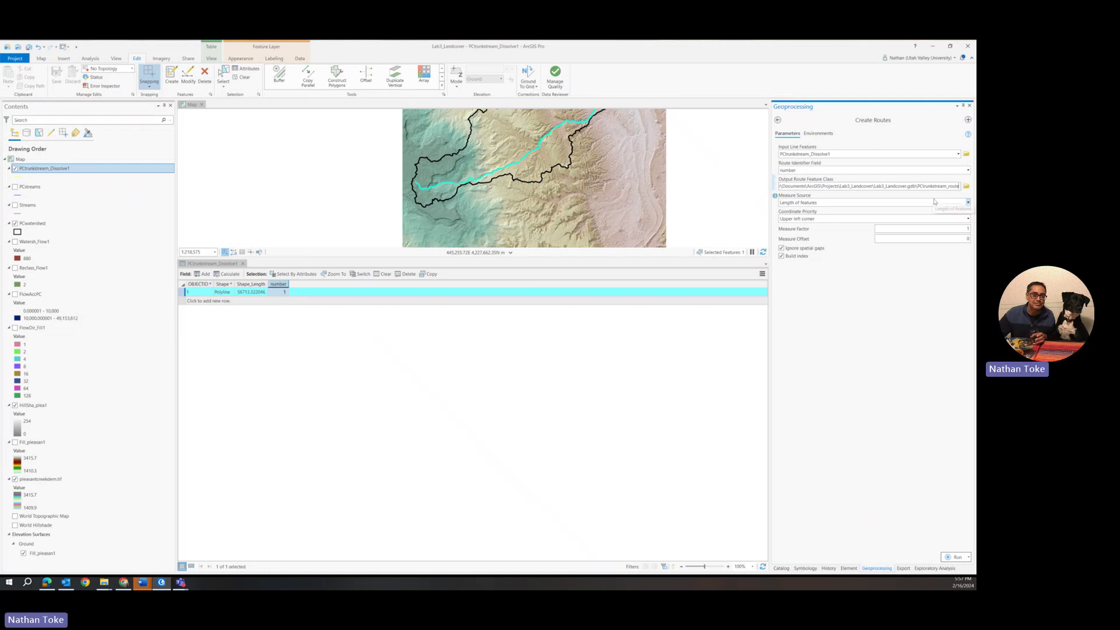
Set the coordinate priority to Upper right corner and run Create Routes.
click(969, 219)
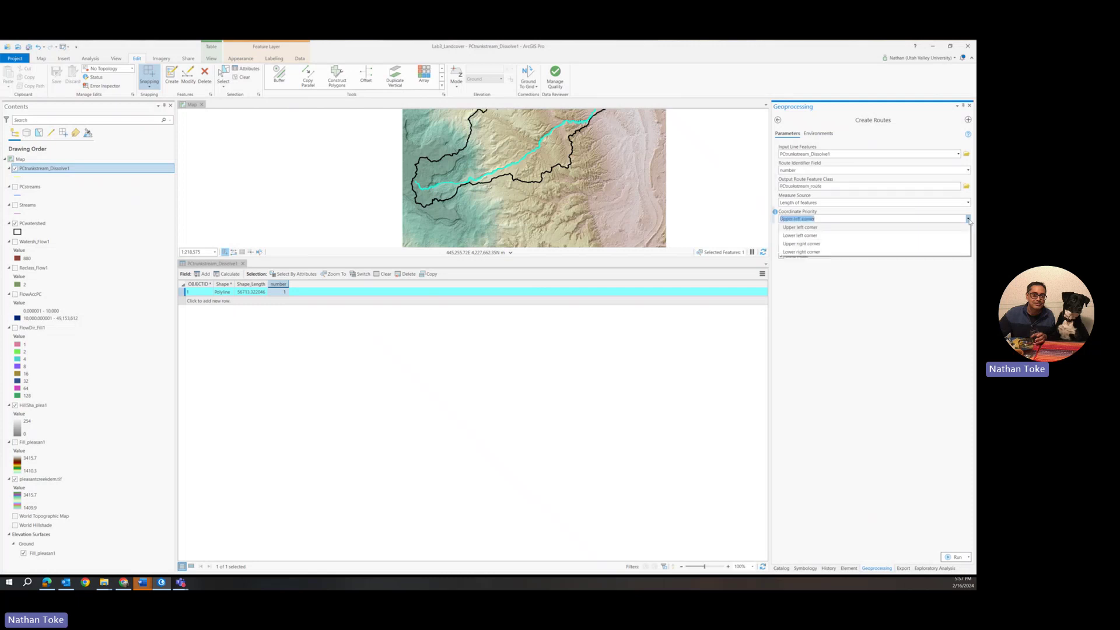
click(878, 237)
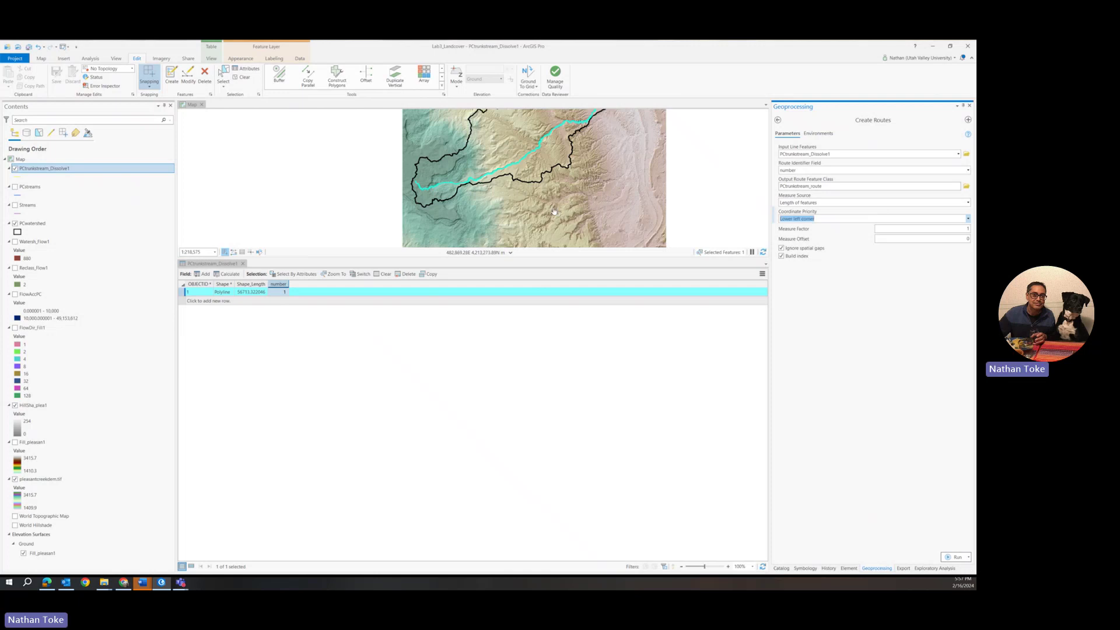
scroll(560, 155, down, 3)
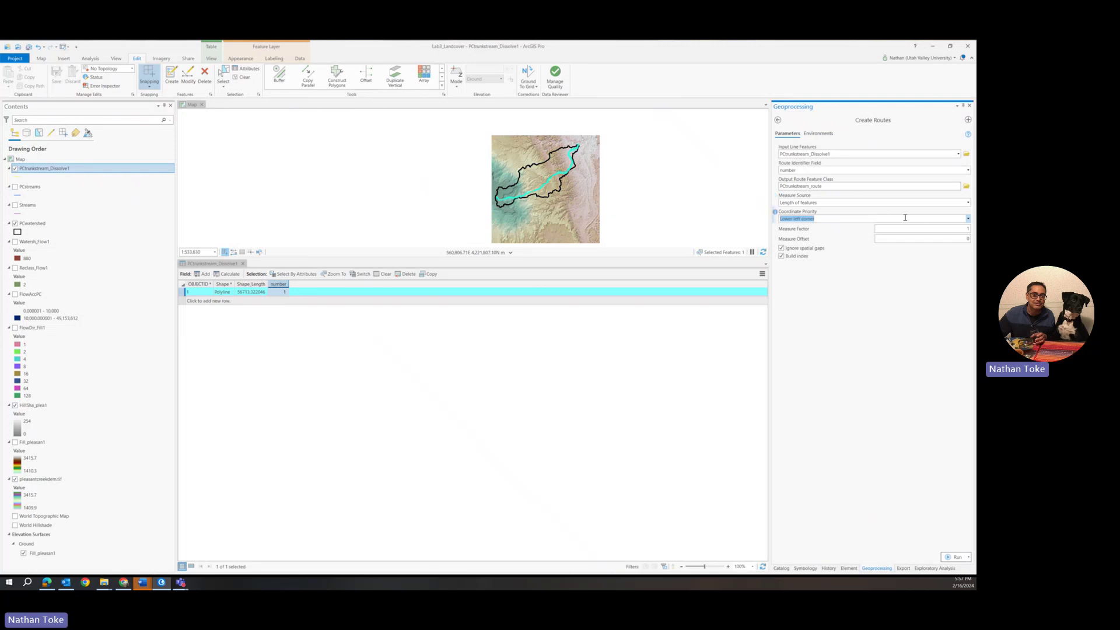
click(968, 219)
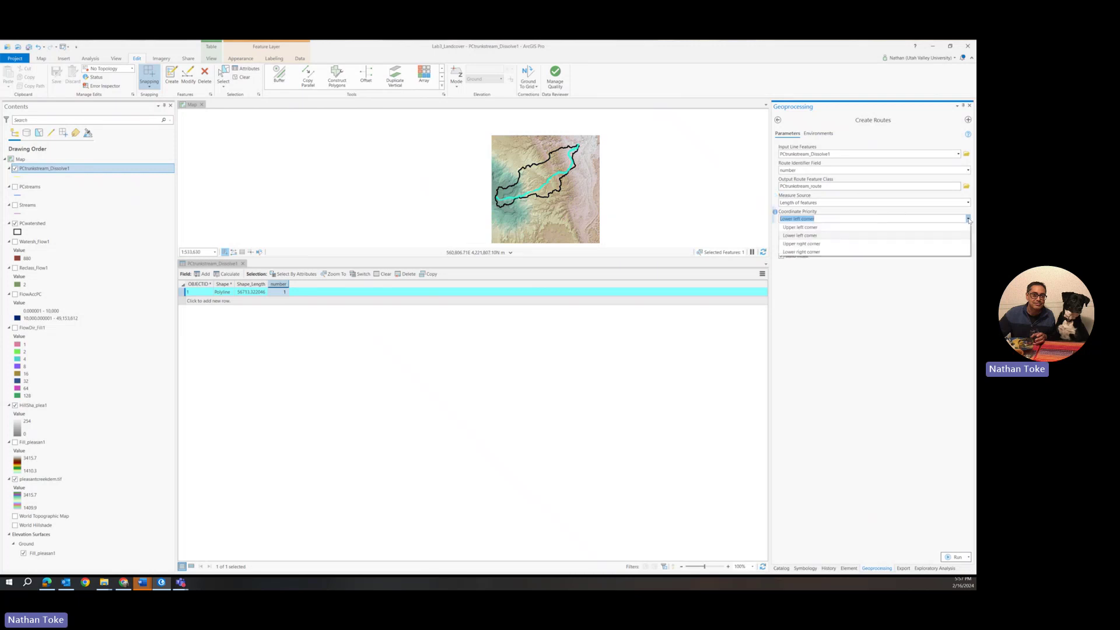
click(803, 244)
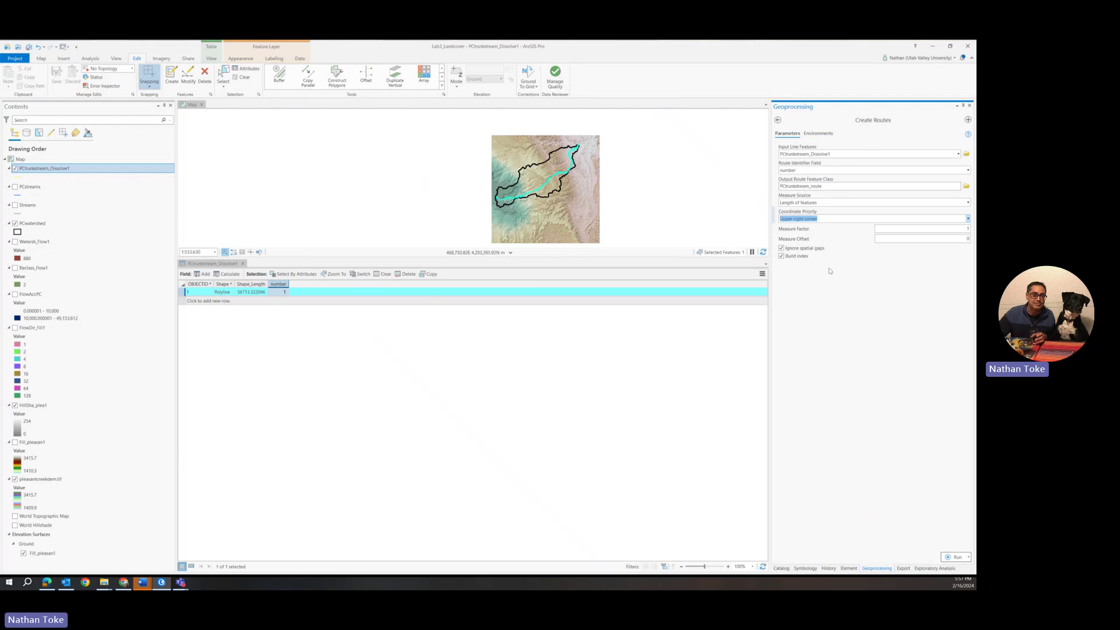
click(955, 558)
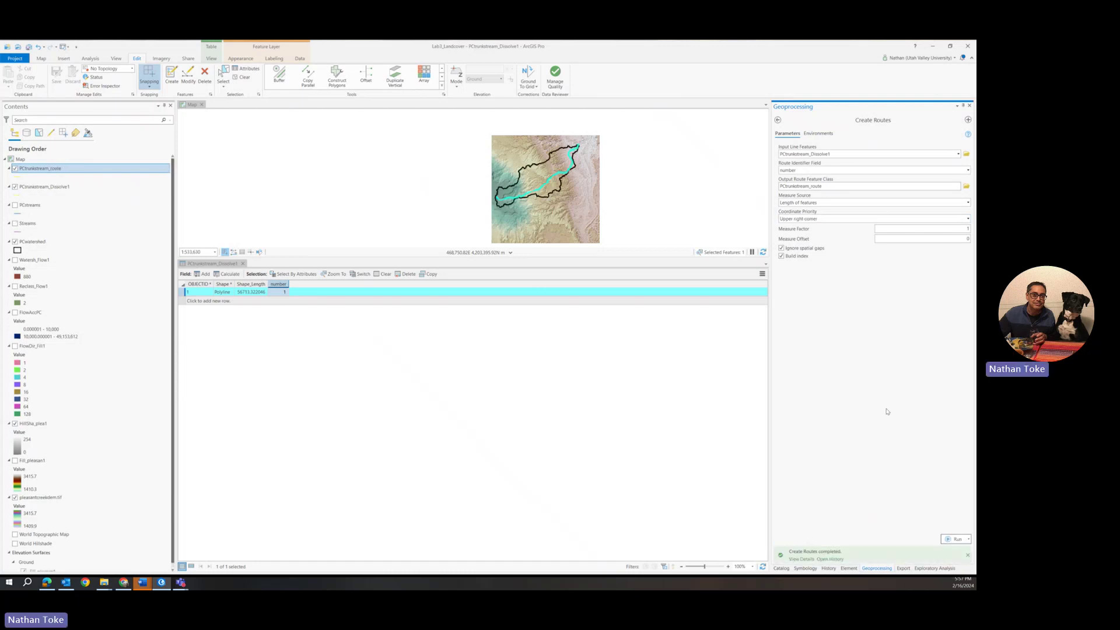
Hide PCtrunkstream_Dissolve1 and open the PCtrunkstream_route attribute table in place of the dissolved layer's table.
click(14, 187)
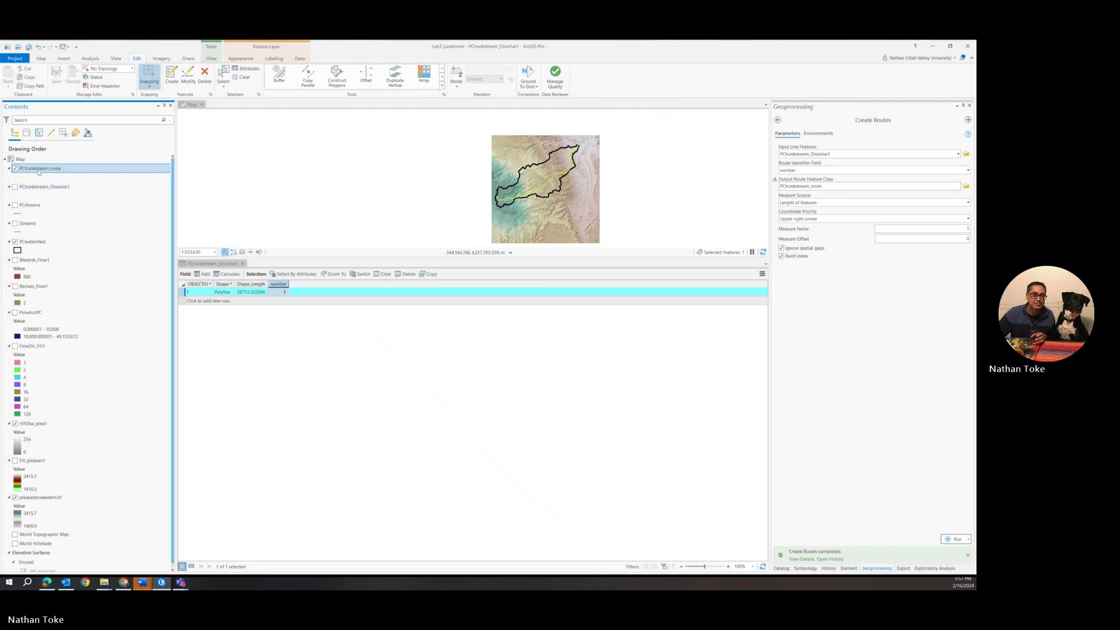
right_click(38, 168)
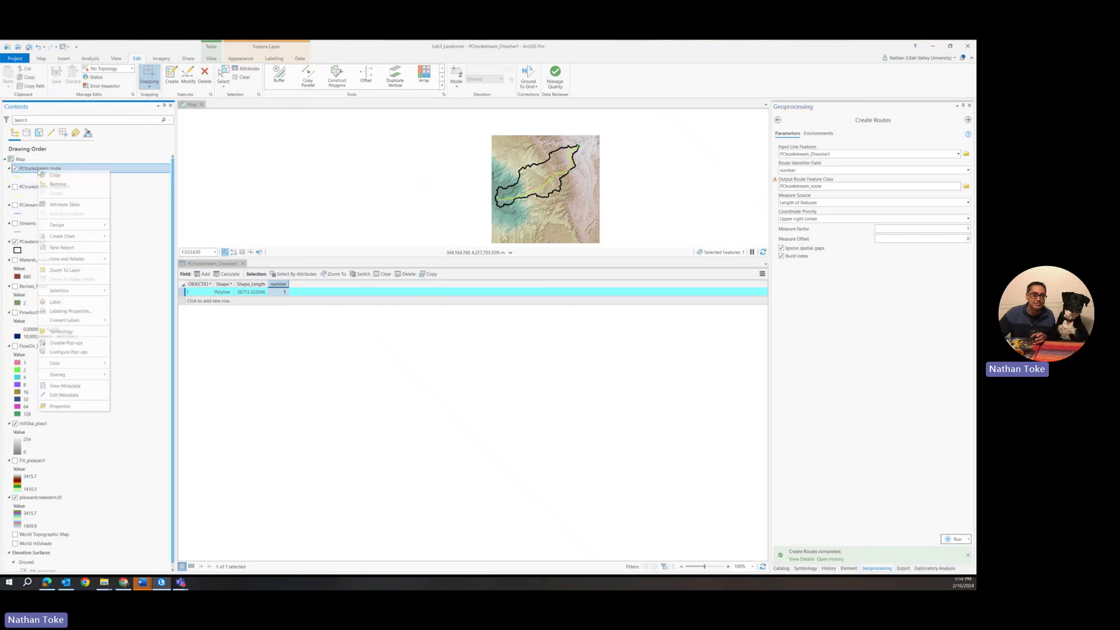
click(64, 205)
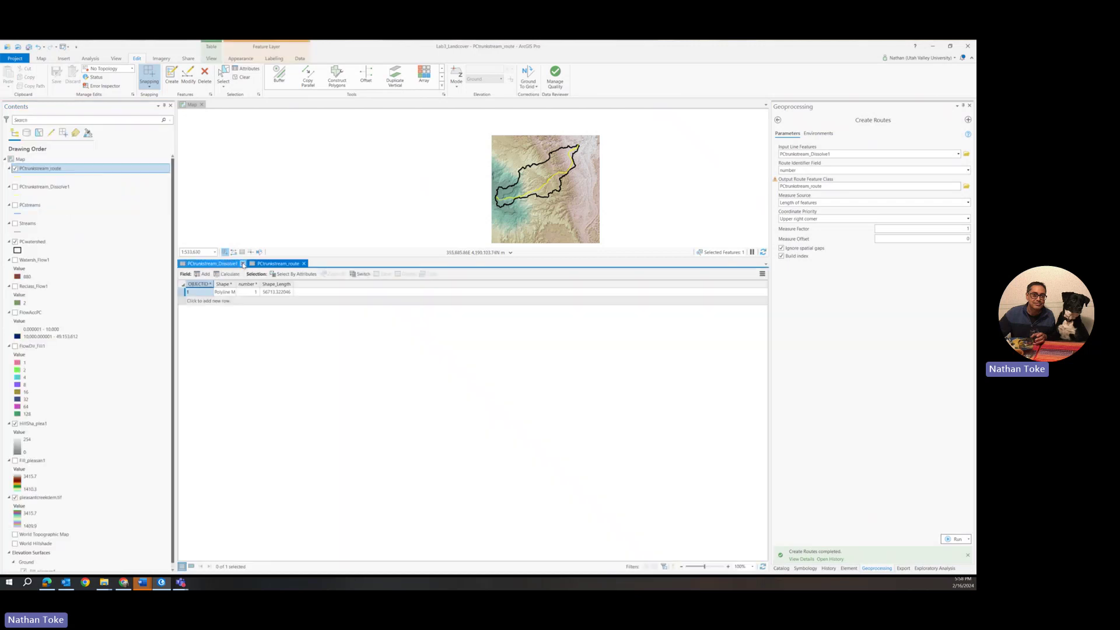
click(243, 264)
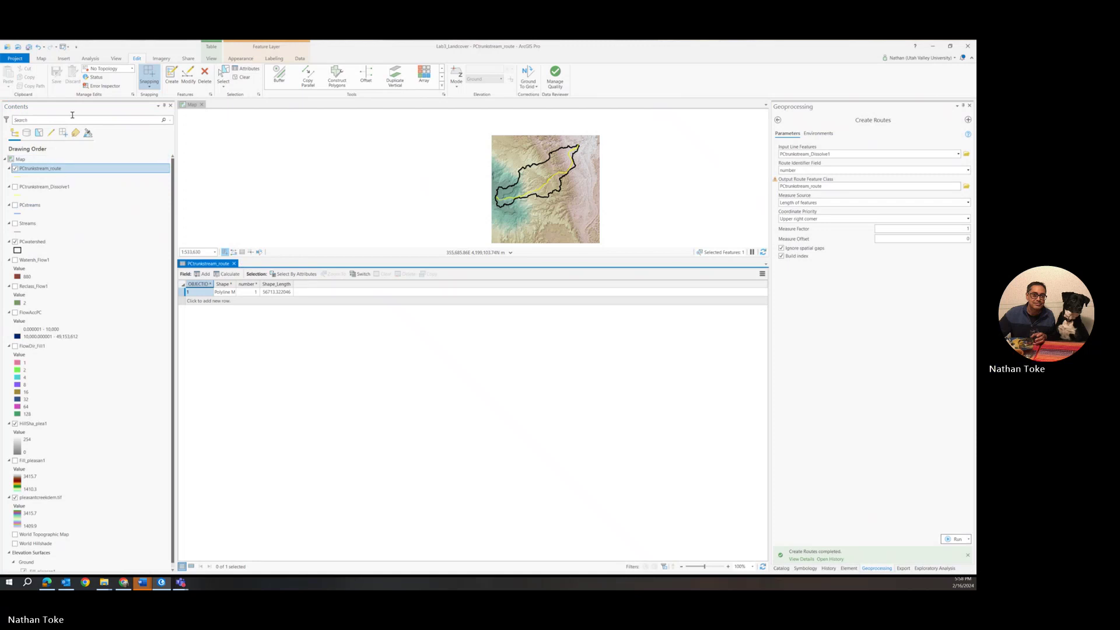
Select all features in the PCtrunkstream_route layer.
right_click(64, 169)
mouse_move(109, 292)
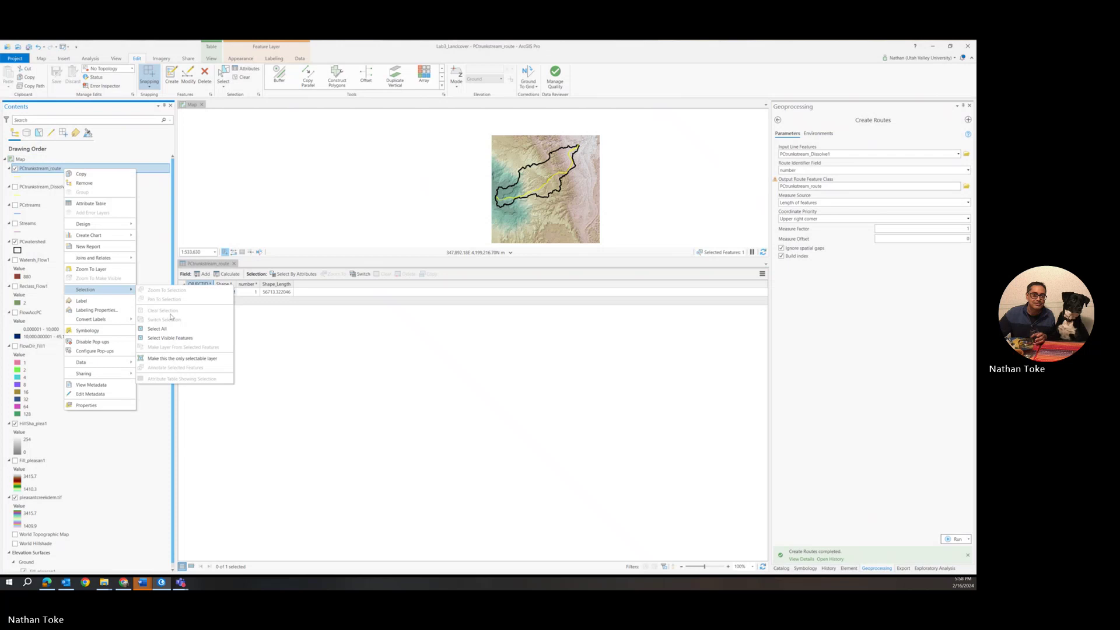
click(157, 328)
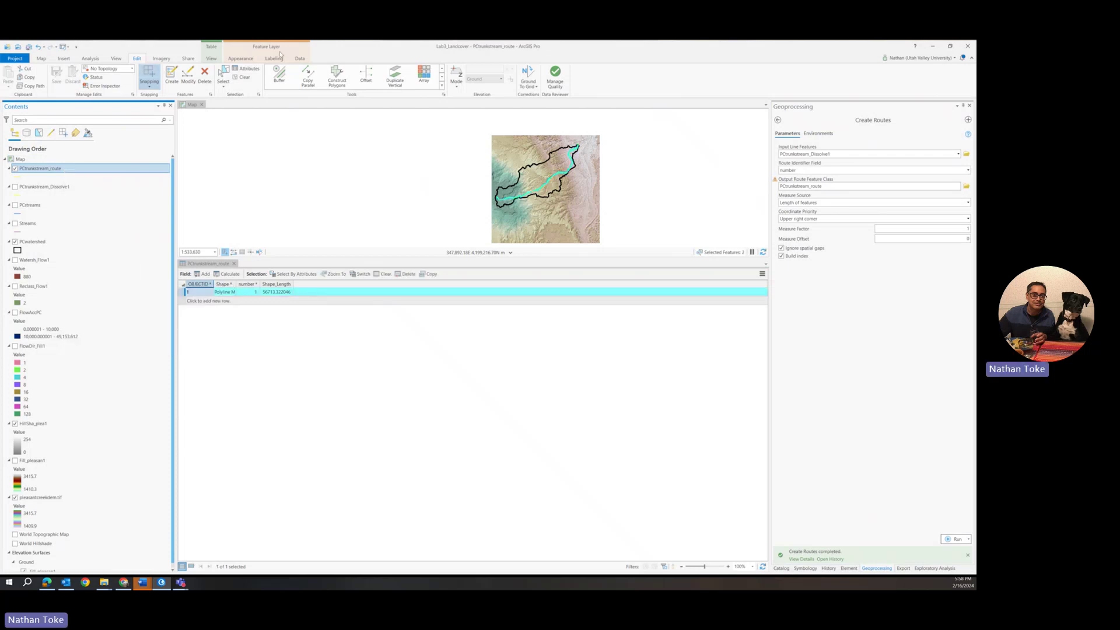
Create an elevation profile from the PCtrunkstream_route layer with distance in feet, and close the attribute table to enlarge the profile.
click(89, 59)
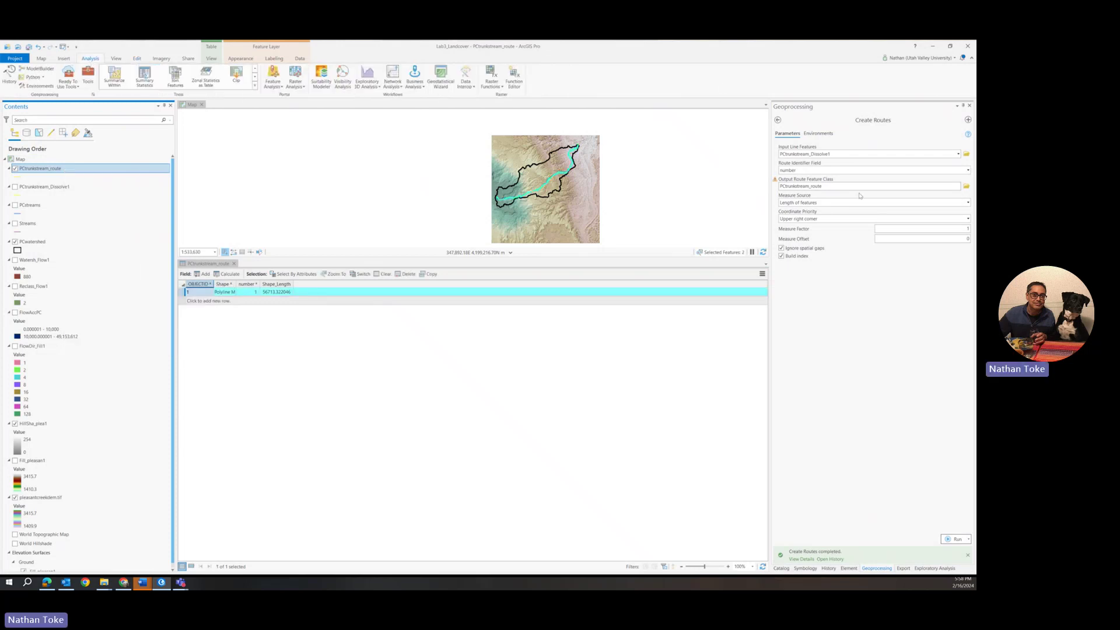
click(367, 82)
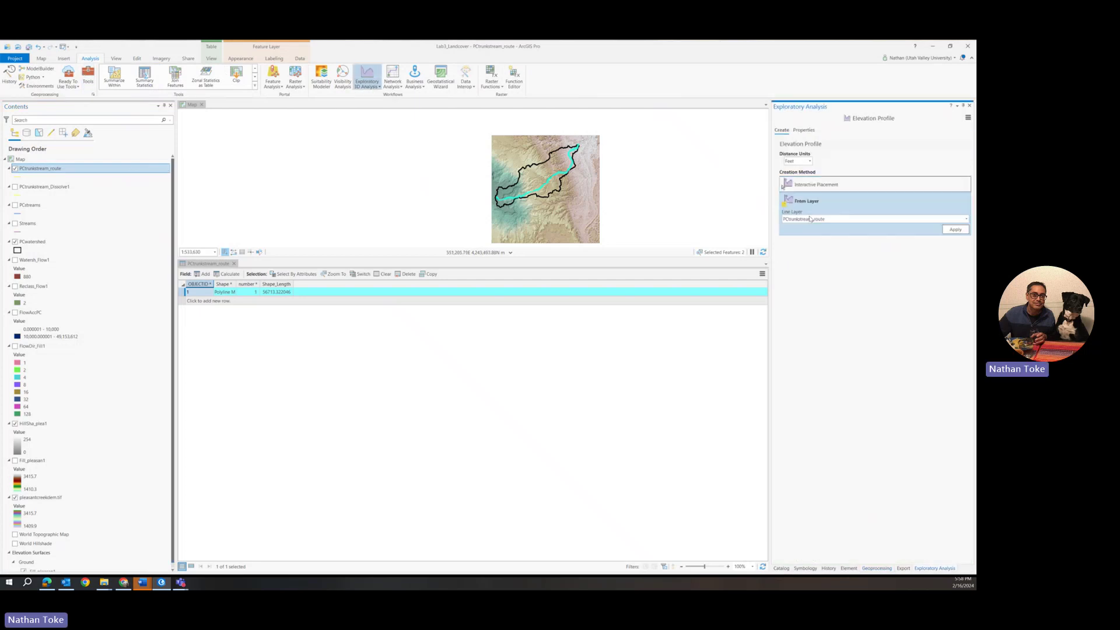
click(955, 231)
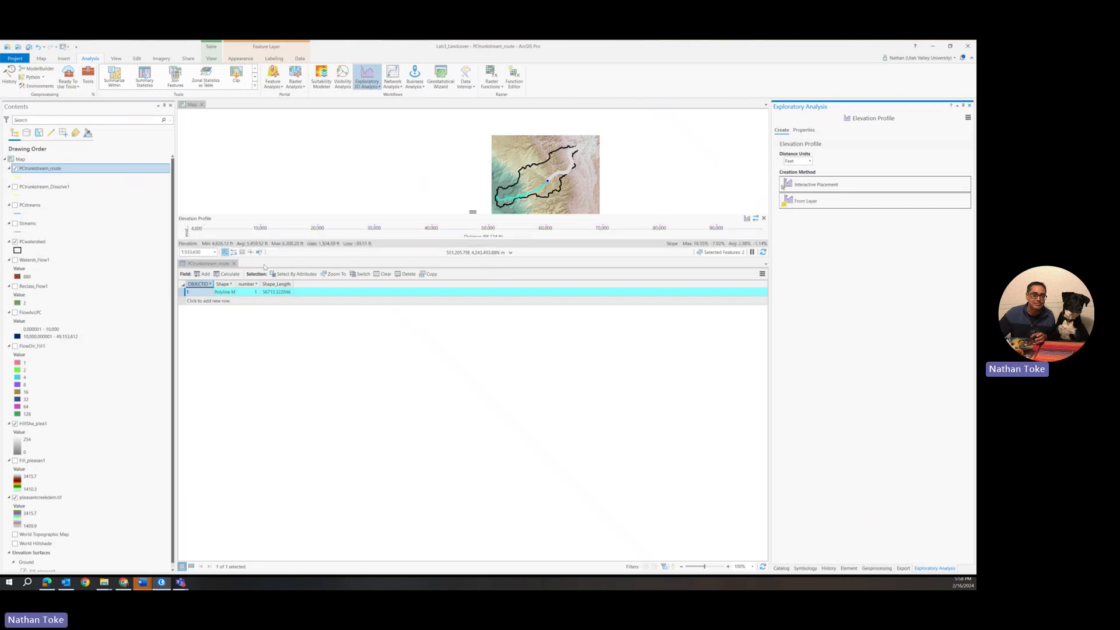
click(234, 263)
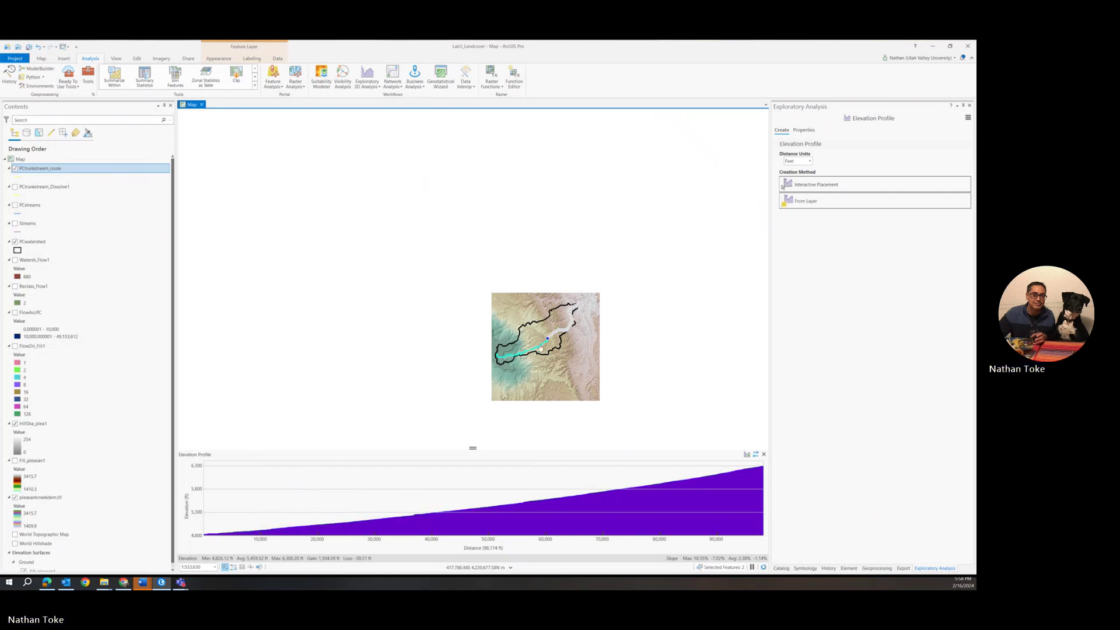
Examine the trunk stream up close on the map at the point where the elevation profile line ends.
scroll(536, 353, up, 3)
scroll(560, 334, up, 4)
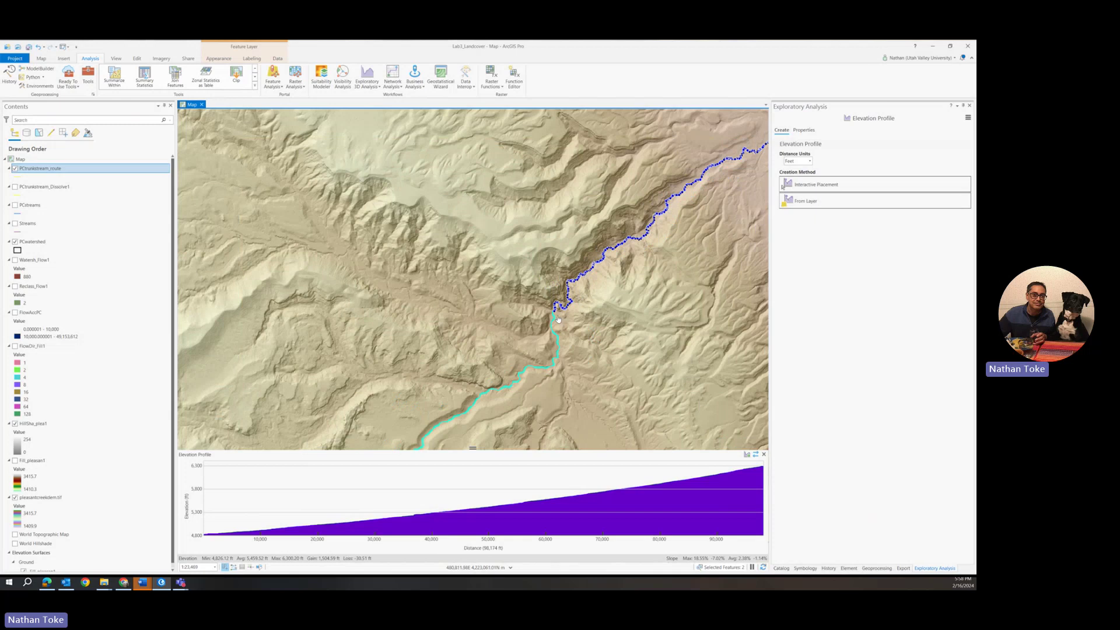
scroll(558, 320, up, 4)
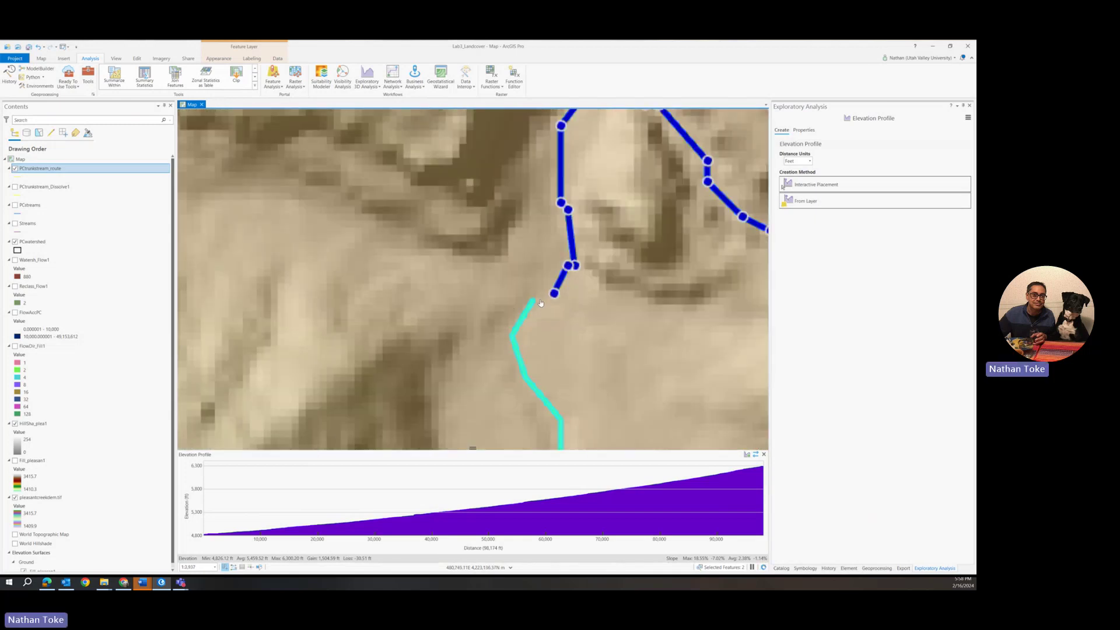
scroll(547, 302, up, 1)
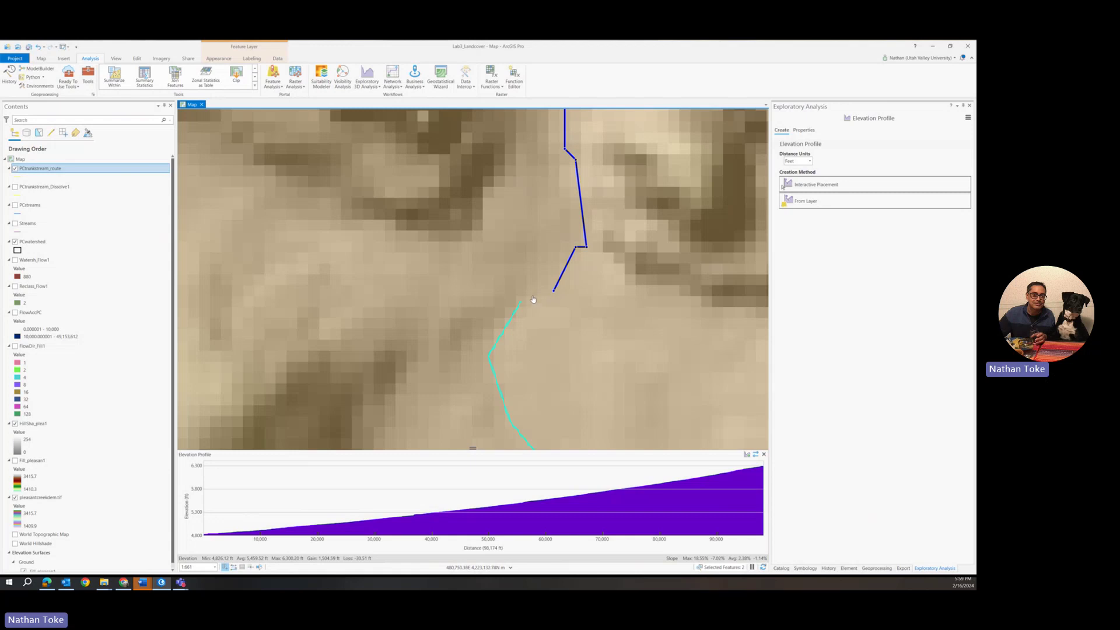
scroll(532, 299, down, 2)
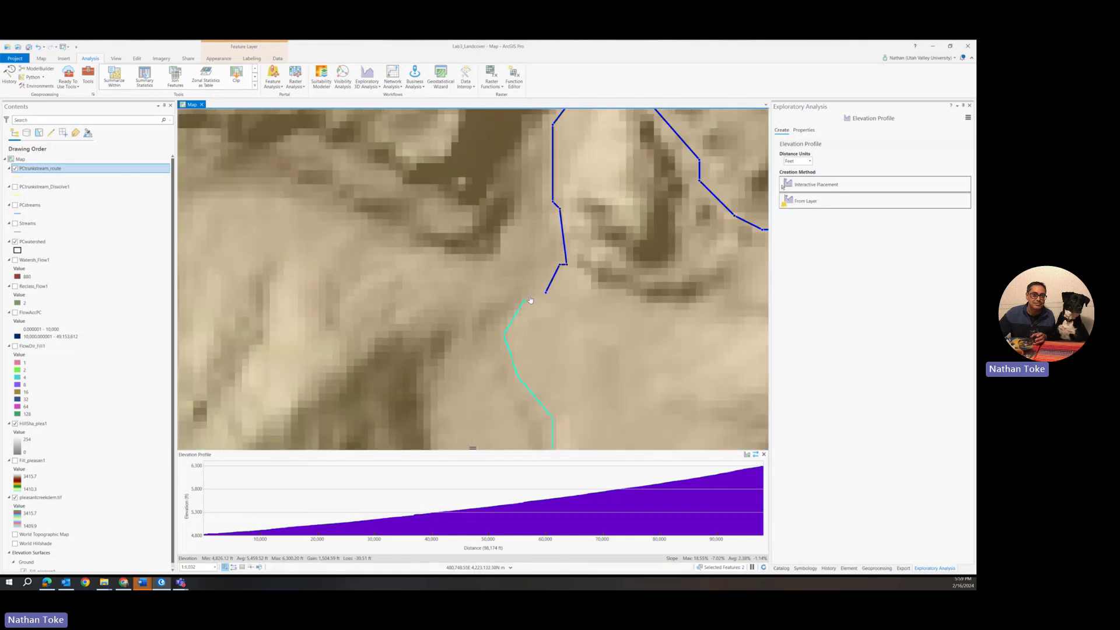
Show the Streams layer and draw a PCtrunkstream_route line snapped across the trunk stream gap where the profile line ends.
click(137, 58)
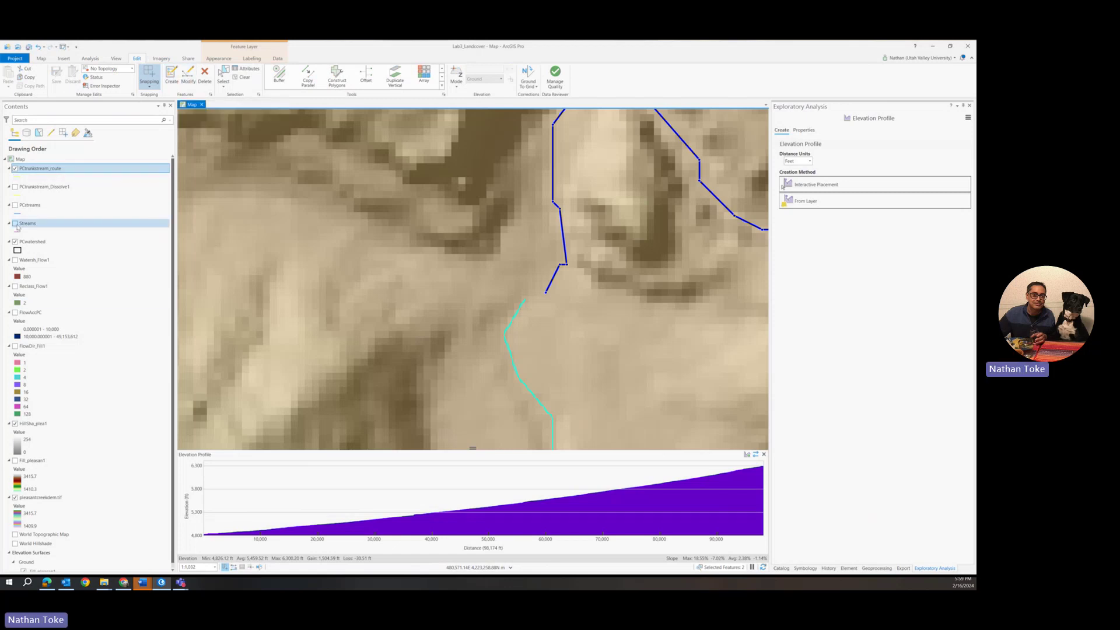
click(15, 224)
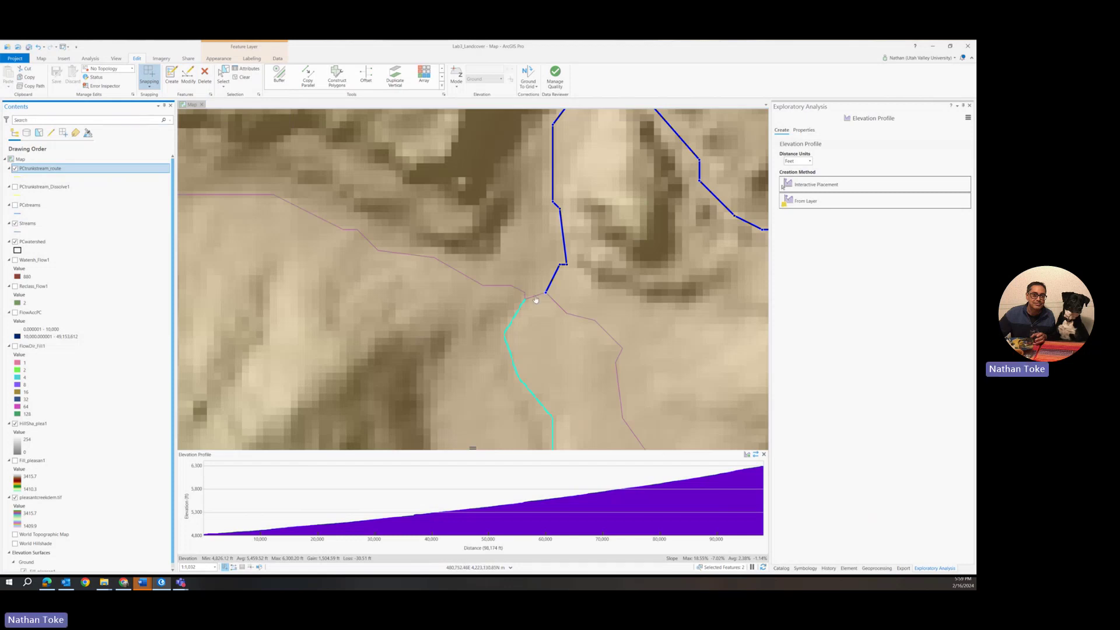
click(188, 76)
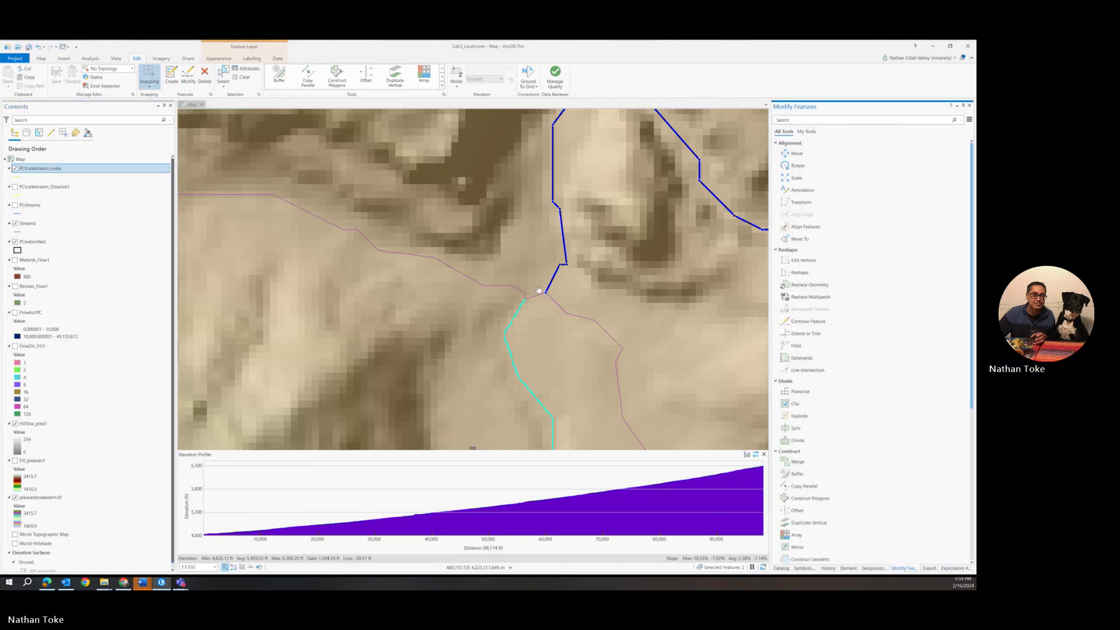
click(175, 77)
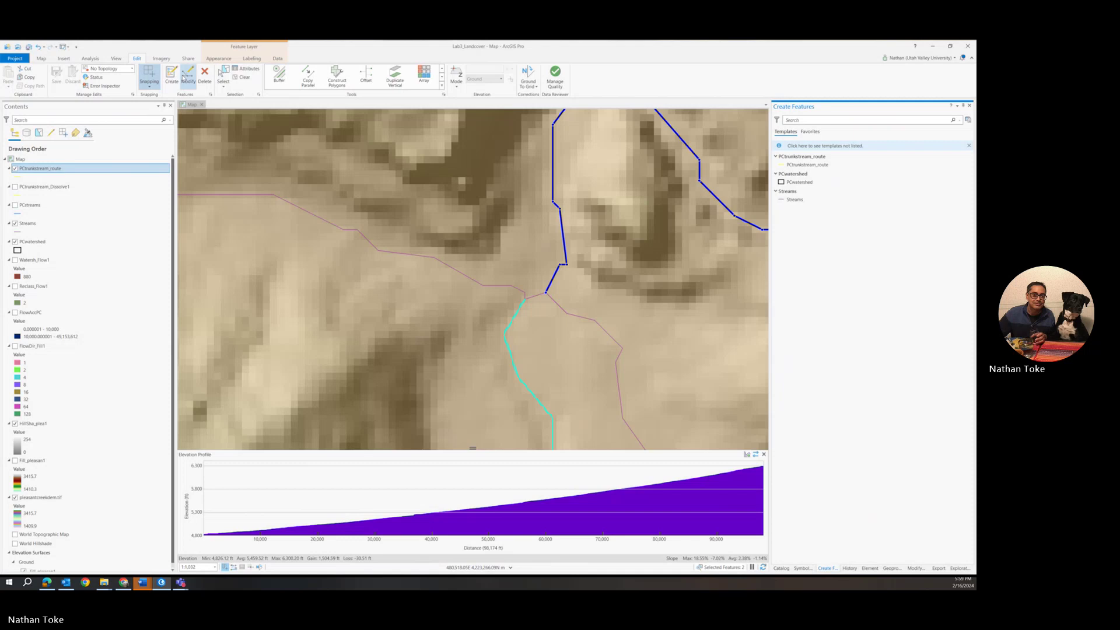
click(797, 166)
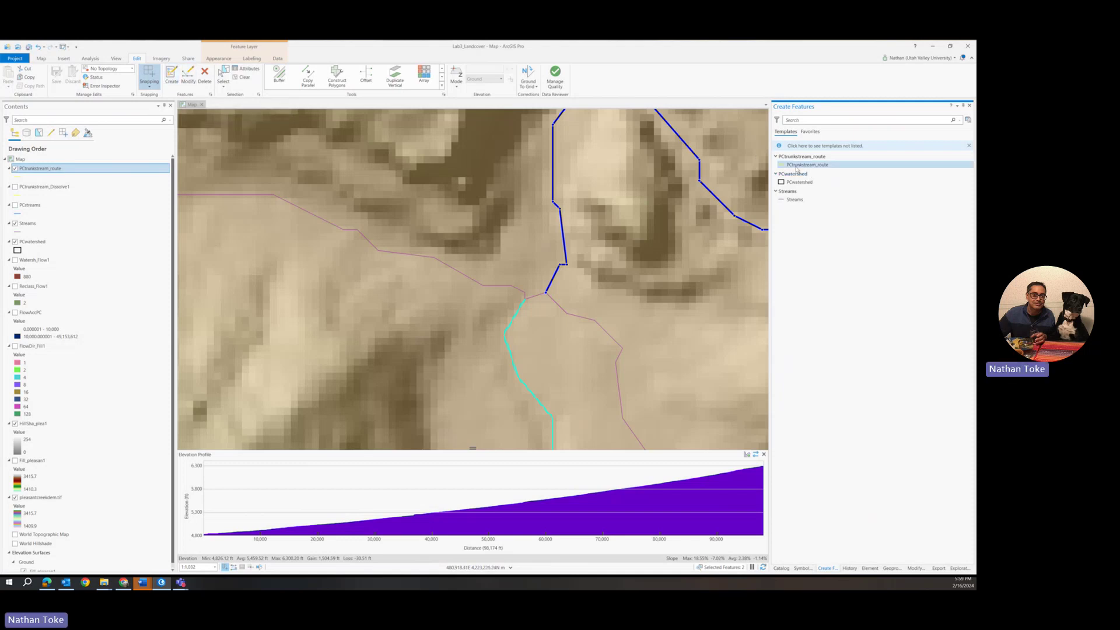
click(797, 167)
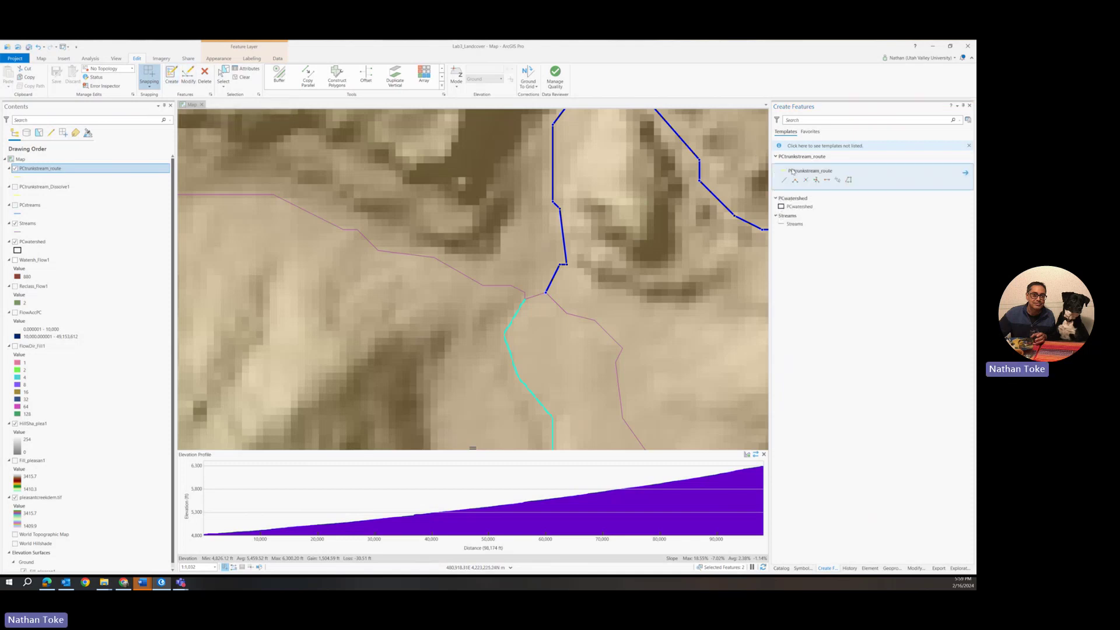
click(785, 180)
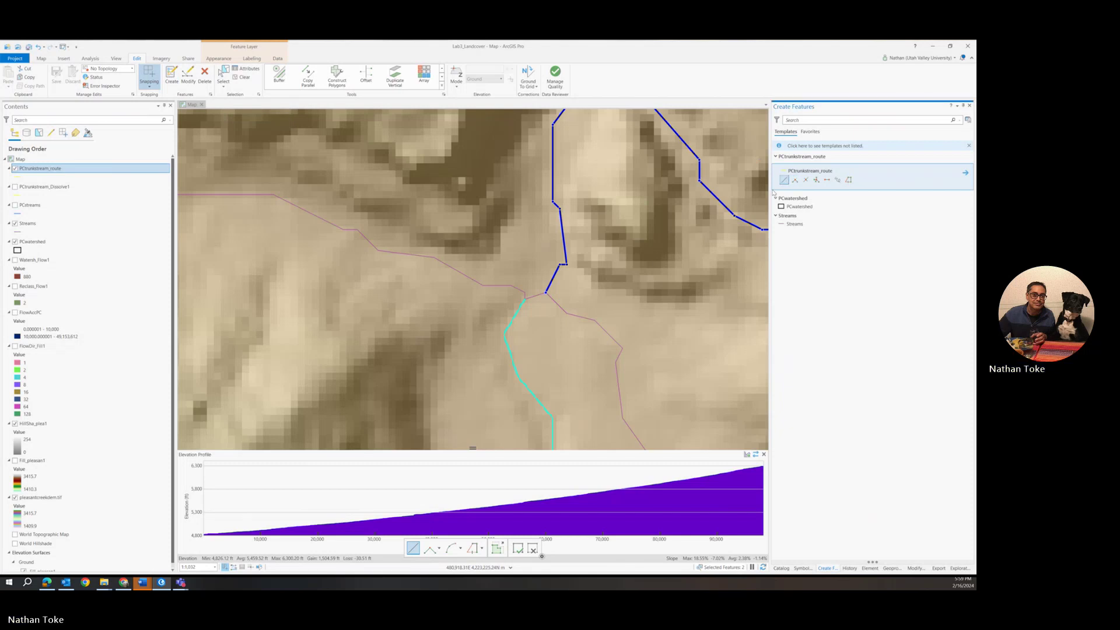
click(535, 297)
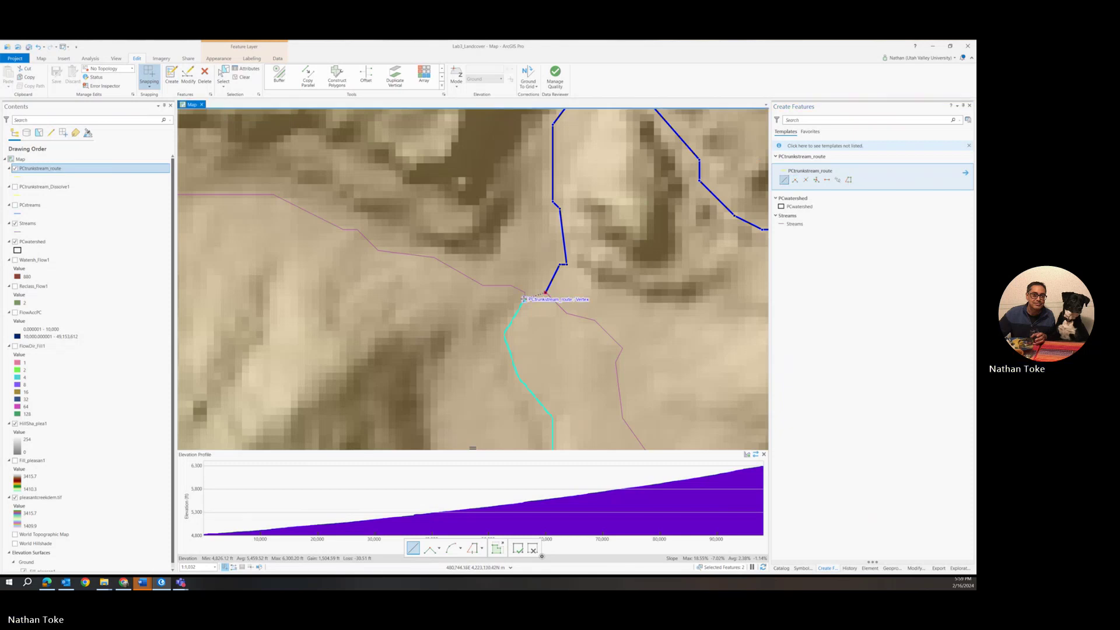
double_click(523, 299)
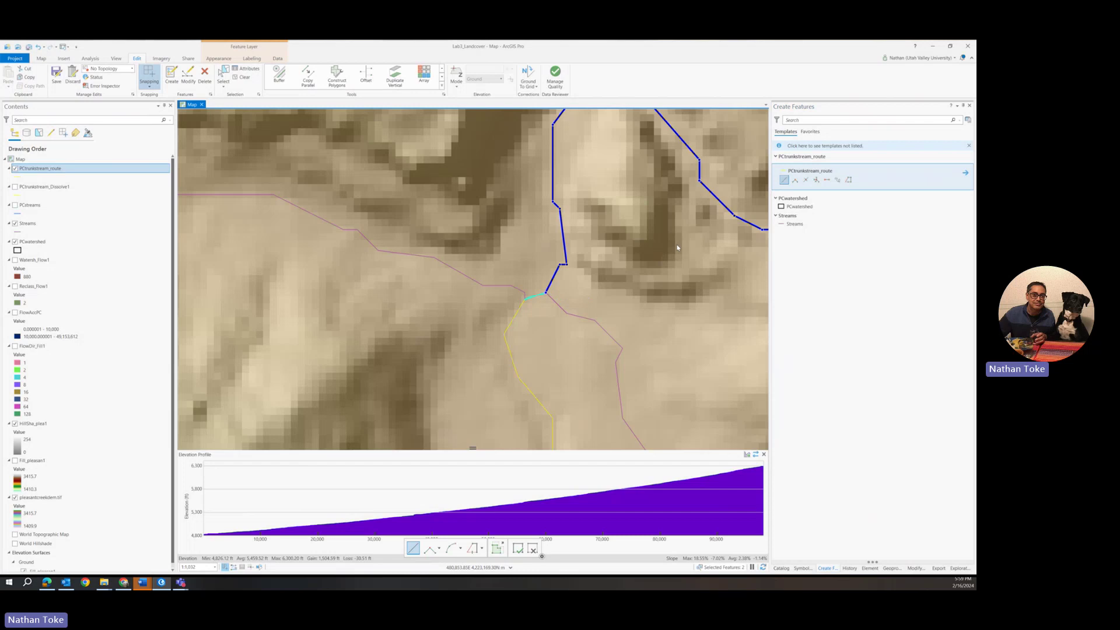
Save all edits after adding the connecting segment to PCtrunkstream_route.
scroll(612, 291, down, 2)
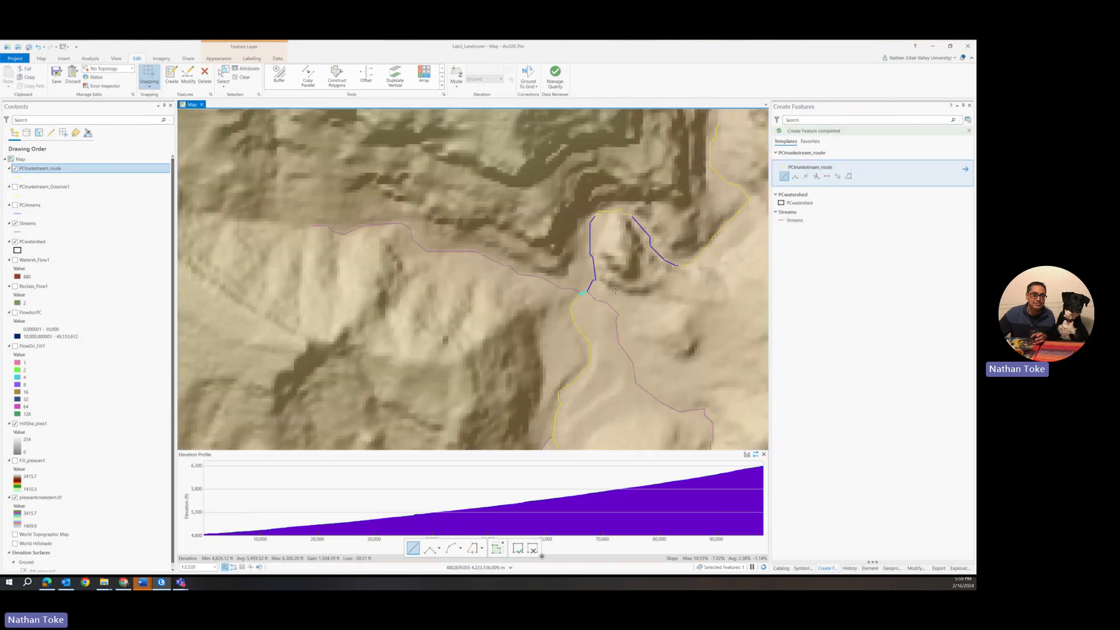
scroll(616, 290, down, 2)
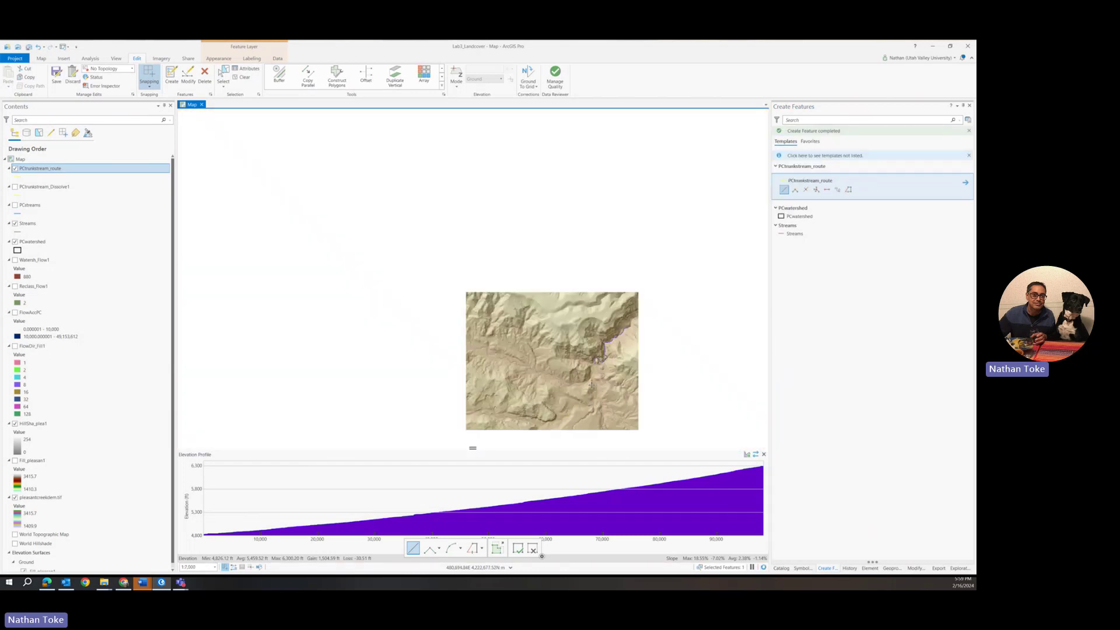
scroll(589, 238, down, 3)
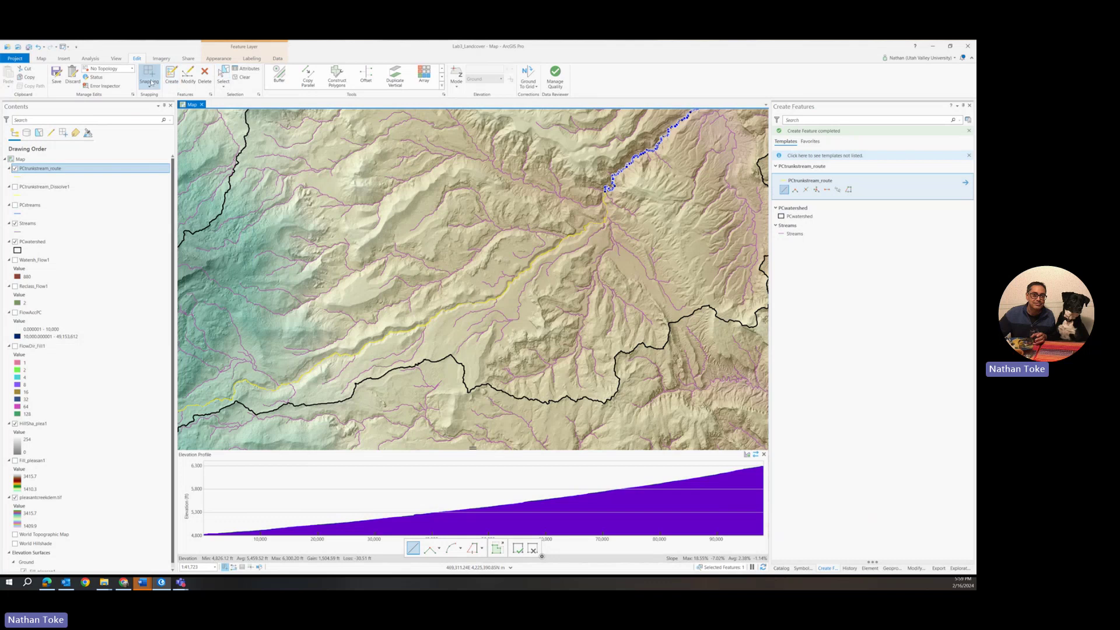
click(55, 76)
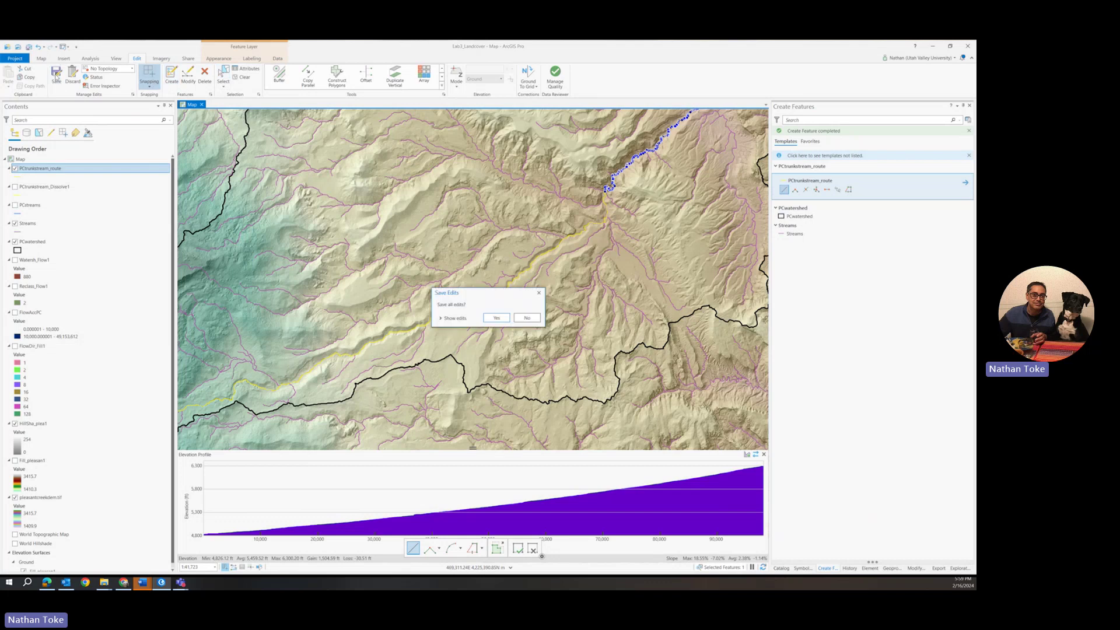
click(496, 316)
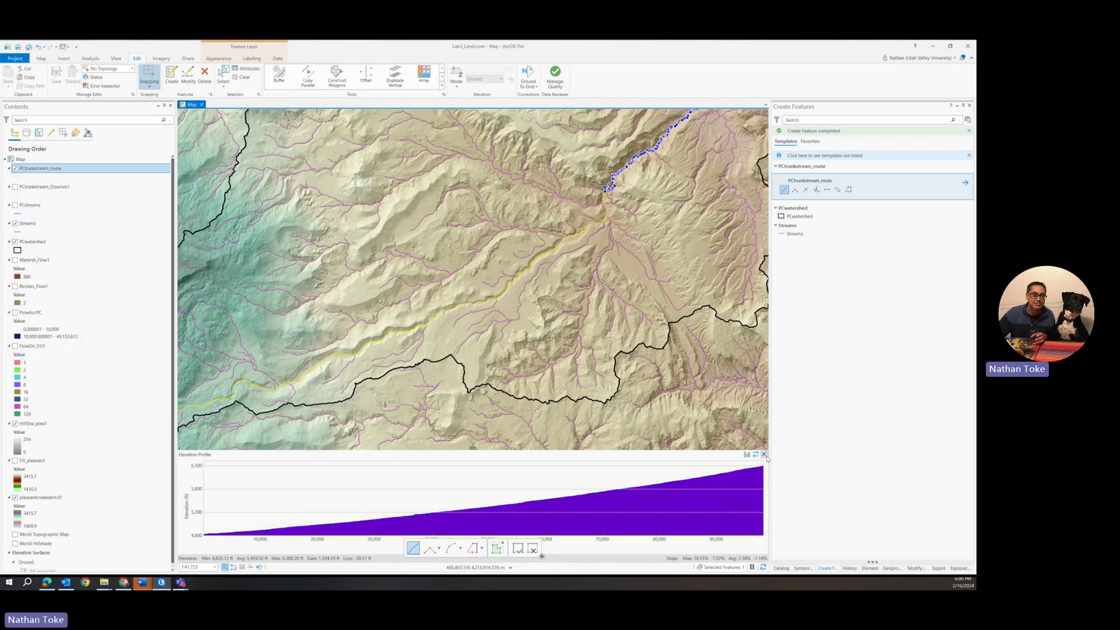
Close the outdated elevation profile and select all features in the PCtrunkstream_route layer.
key(Escape)
right_click(29, 169)
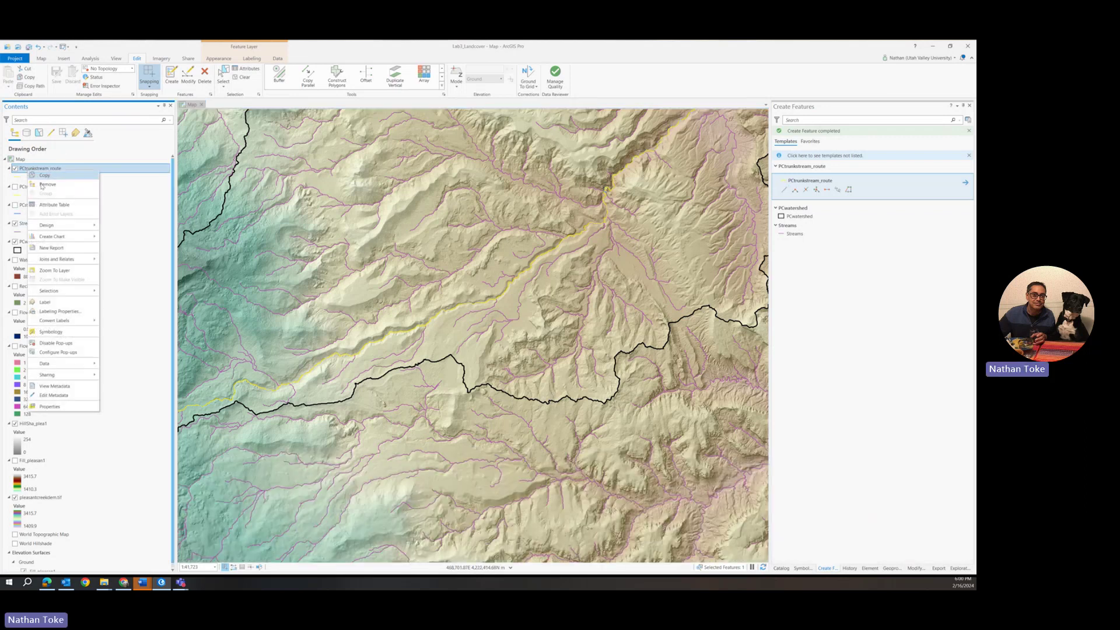
mouse_move(53, 291)
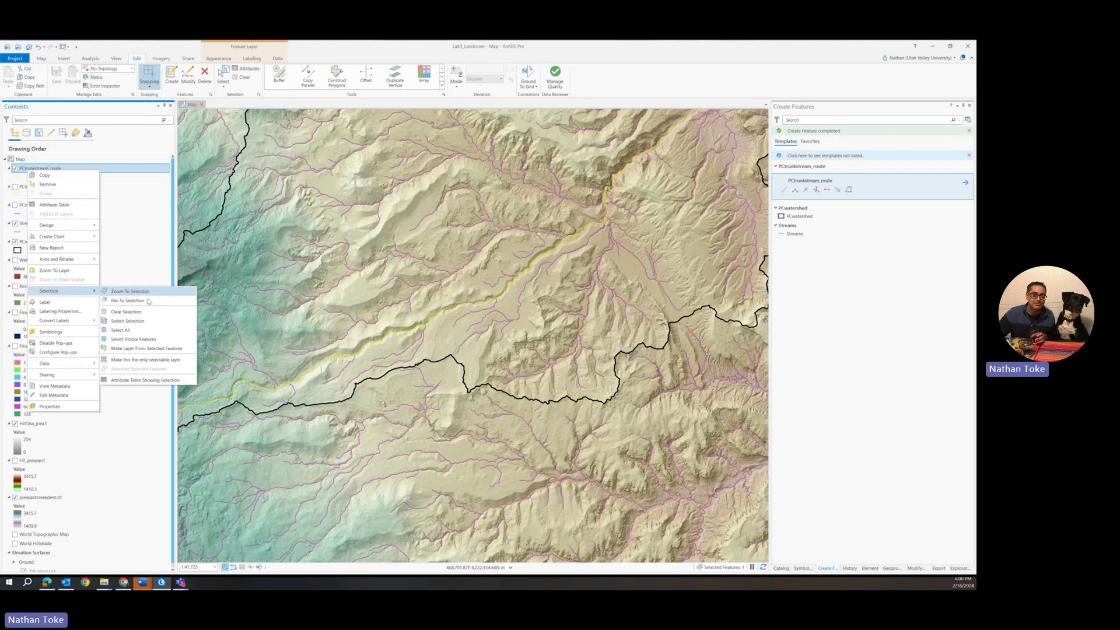
click(140, 330)
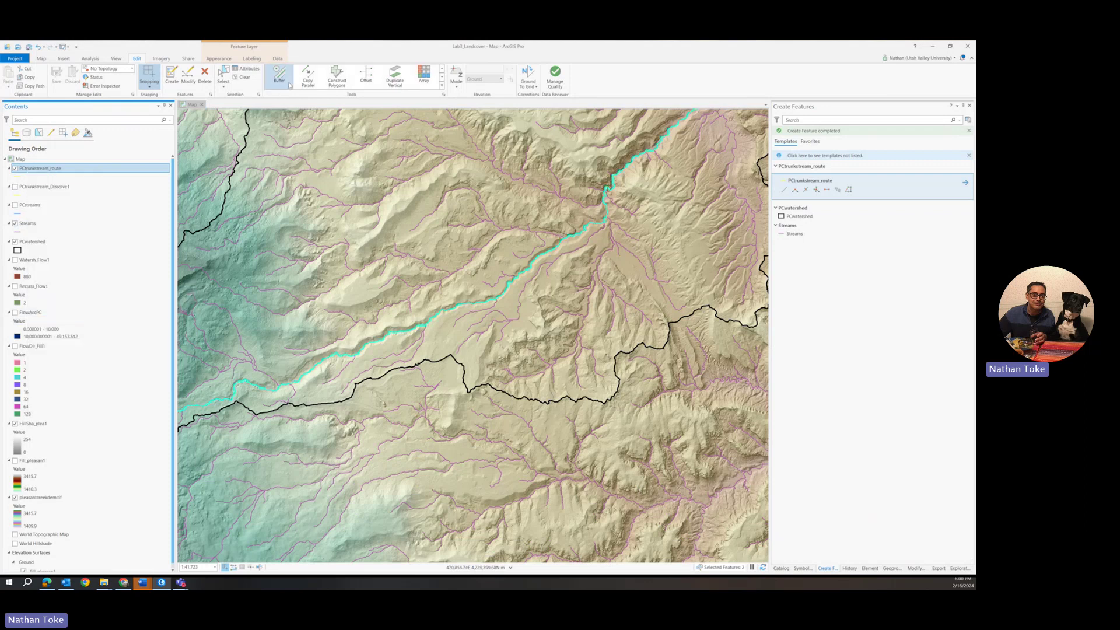
Create an elevation profile from the PCtrunkstream_route layer with distance in feet.
click(87, 60)
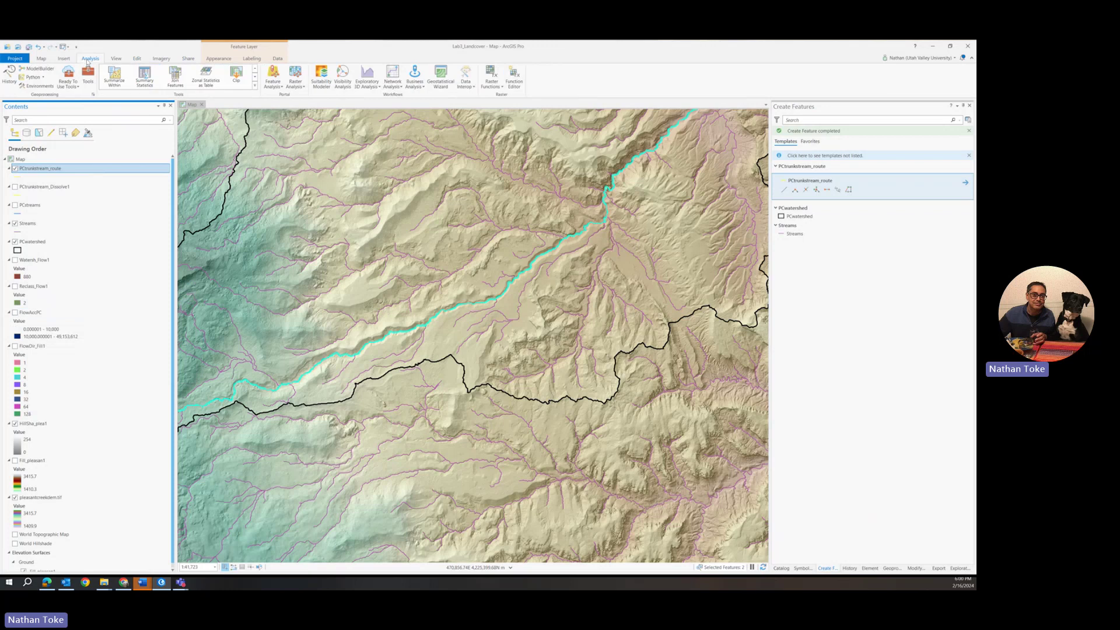
click(365, 88)
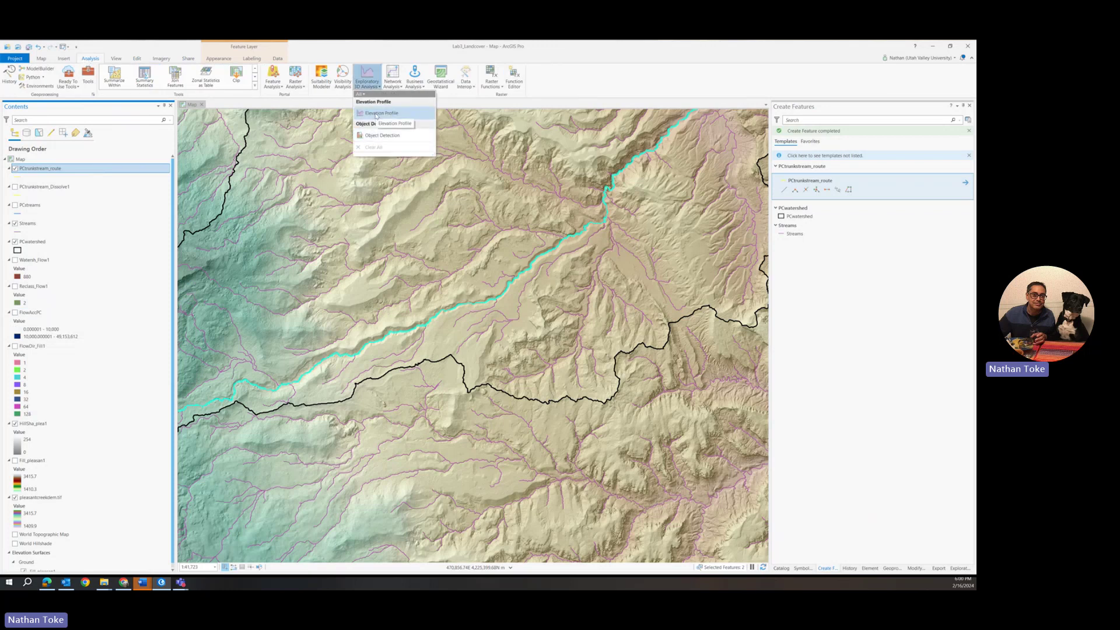
click(381, 113)
click(811, 217)
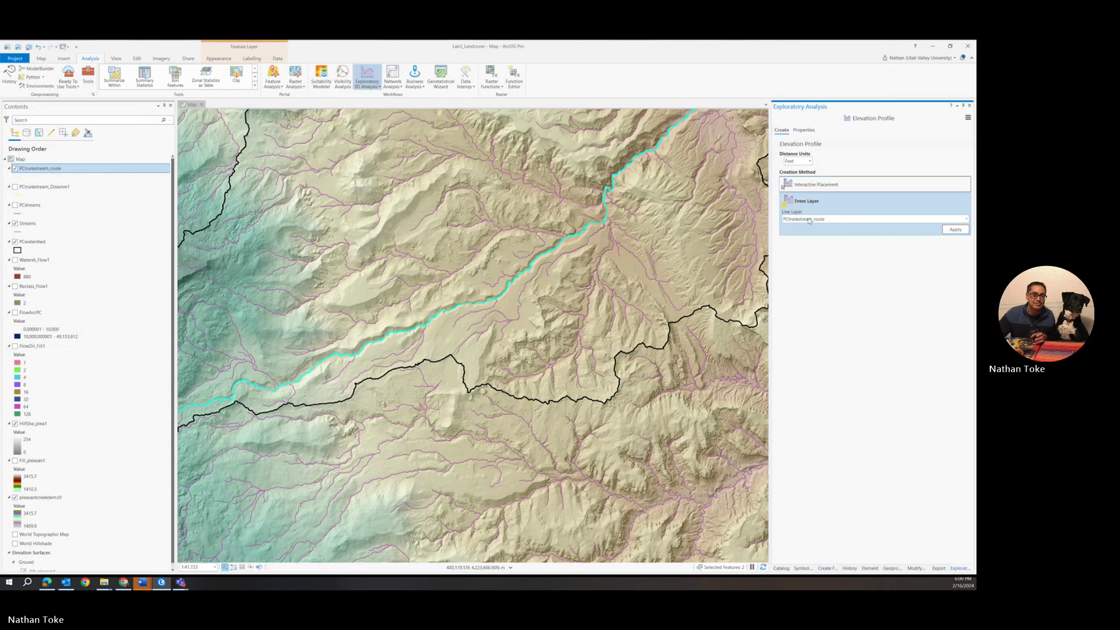
click(955, 229)
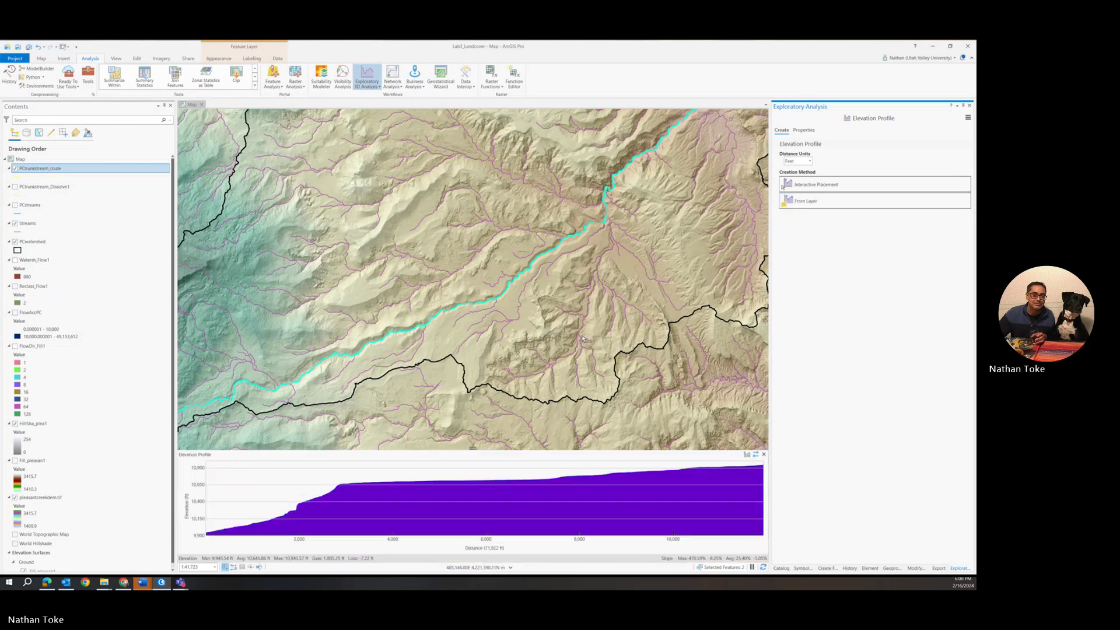
Locate the trunk stream gap near the headwaters and bridge it with a PCtrunkstream_route line drawn diagonally across the small Streams square.
scroll(574, 344, down, 6)
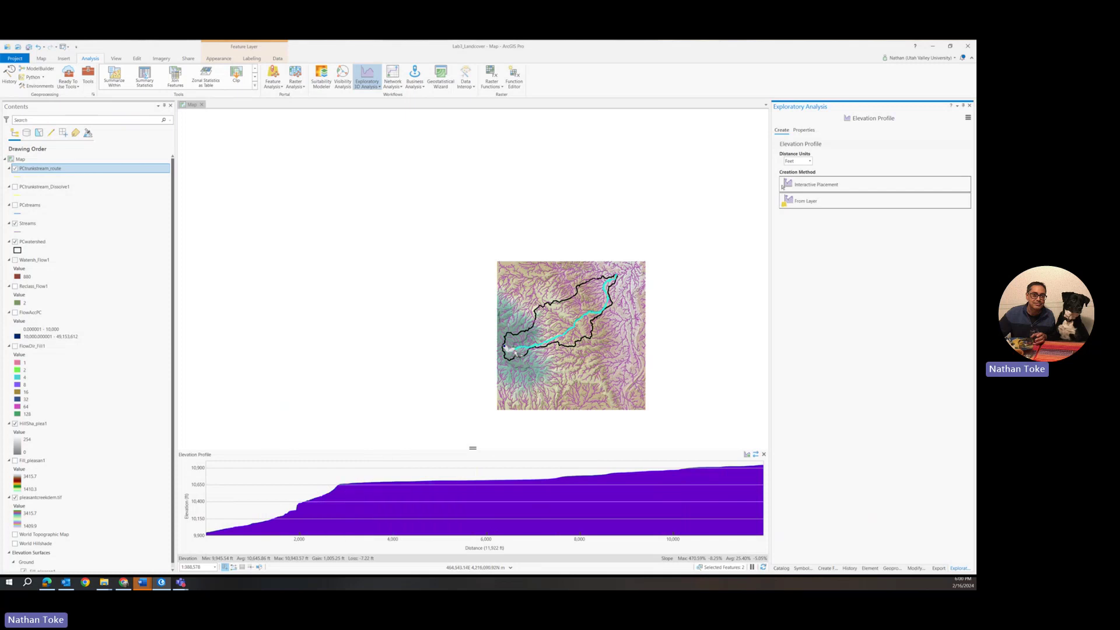
scroll(512, 349, up, 6)
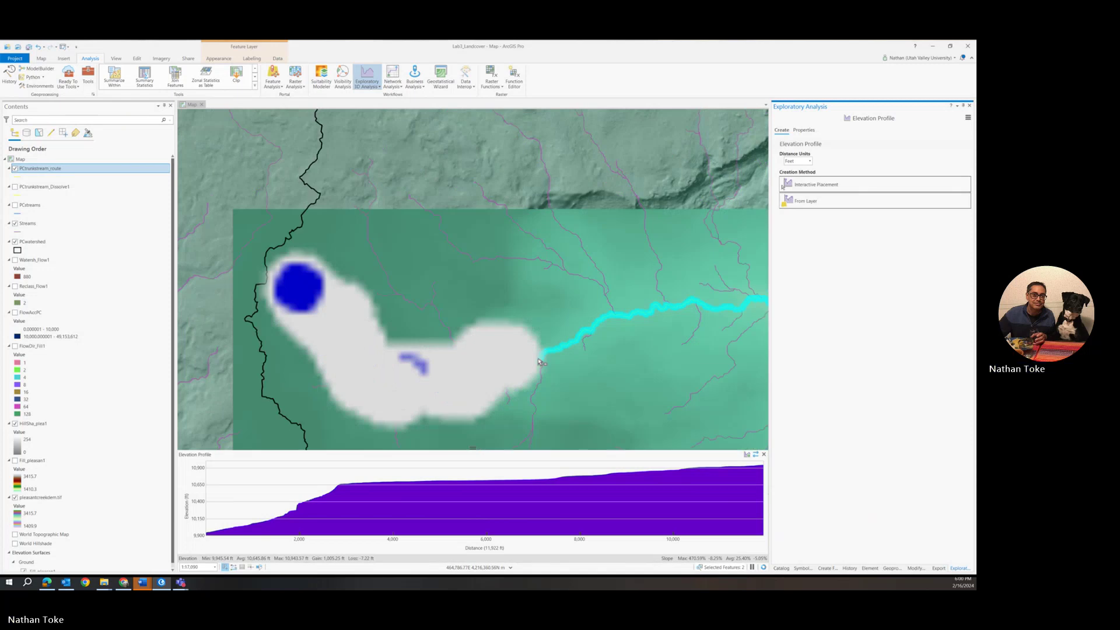
scroll(537, 368, up, 5)
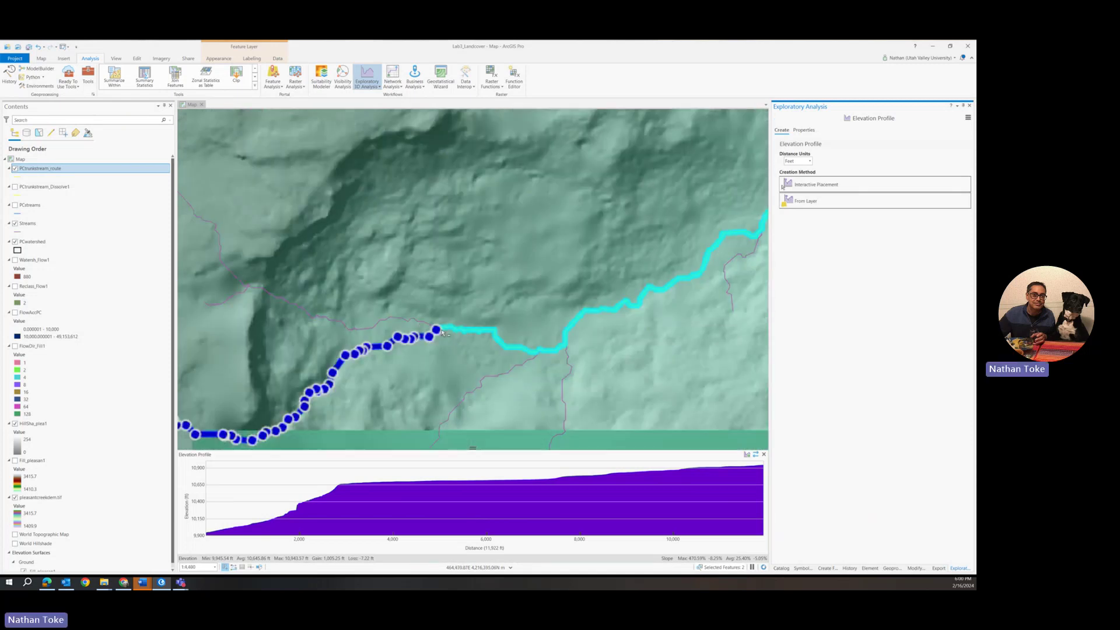
scroll(427, 328, up, 2)
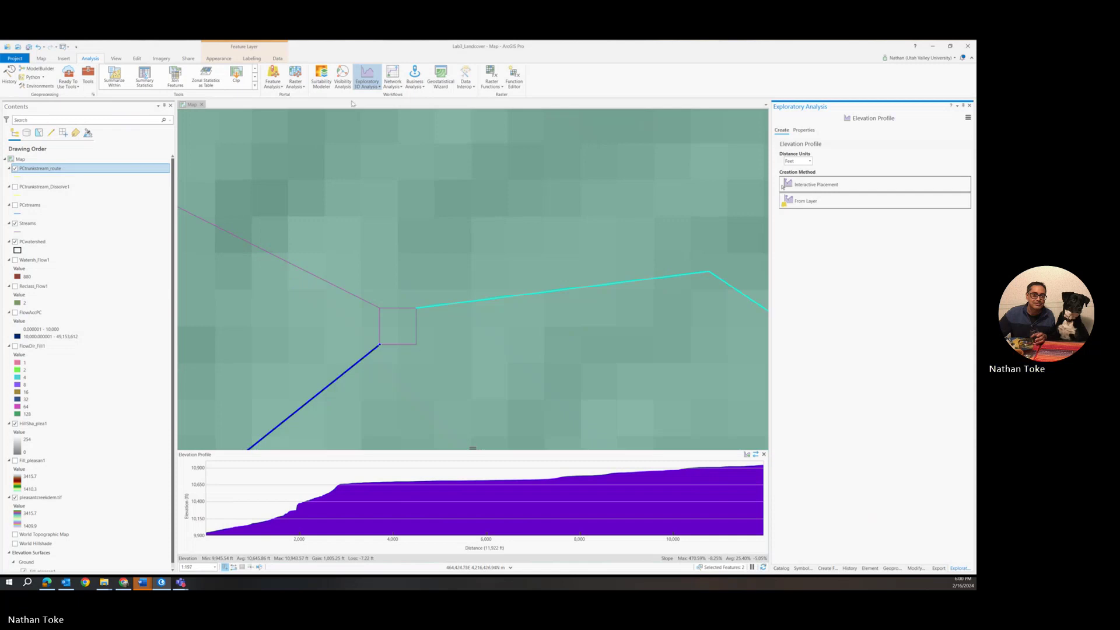
click(137, 59)
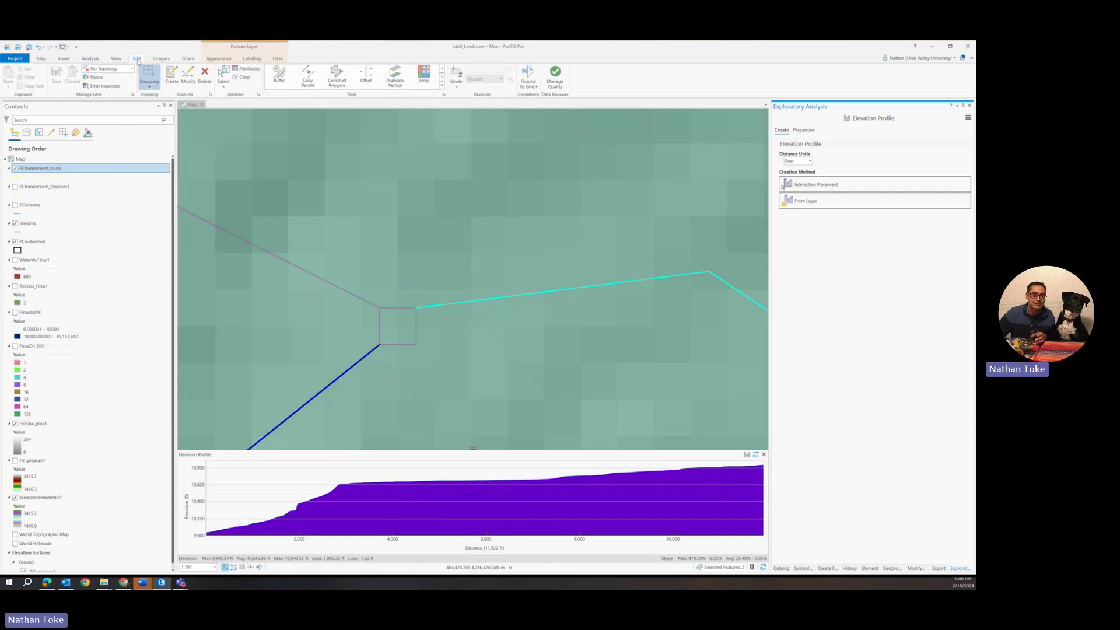
click(169, 76)
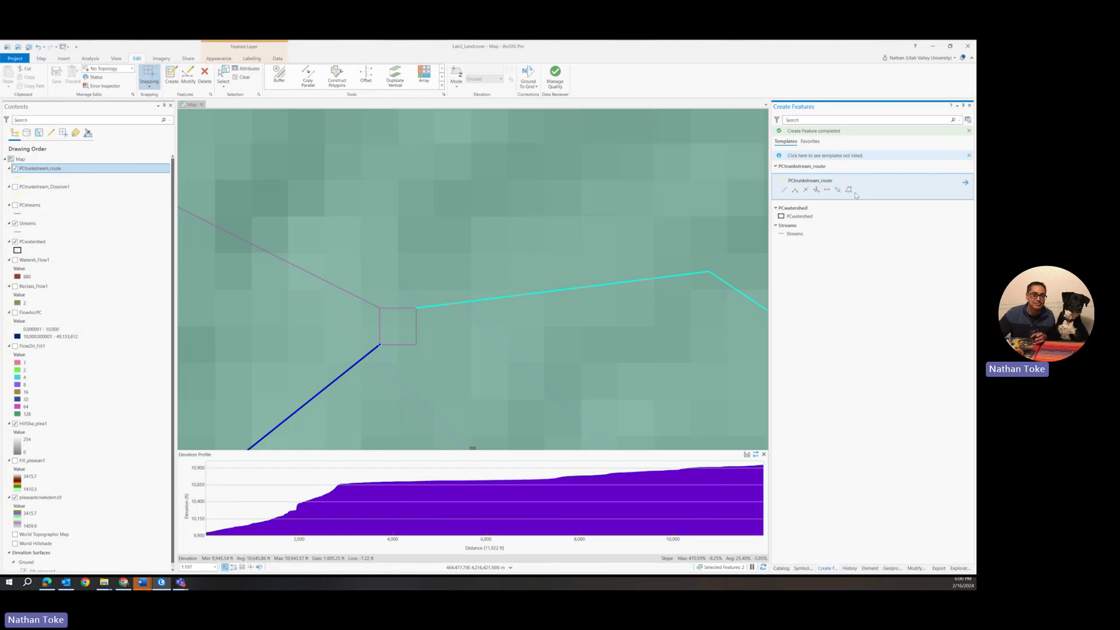
click(785, 190)
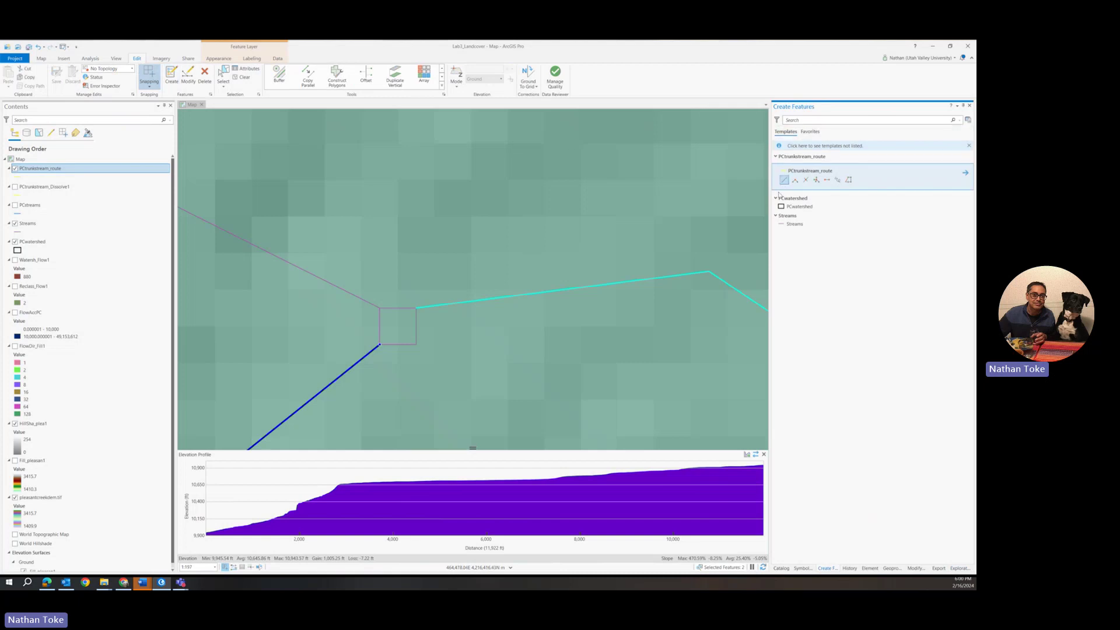
click(414, 308)
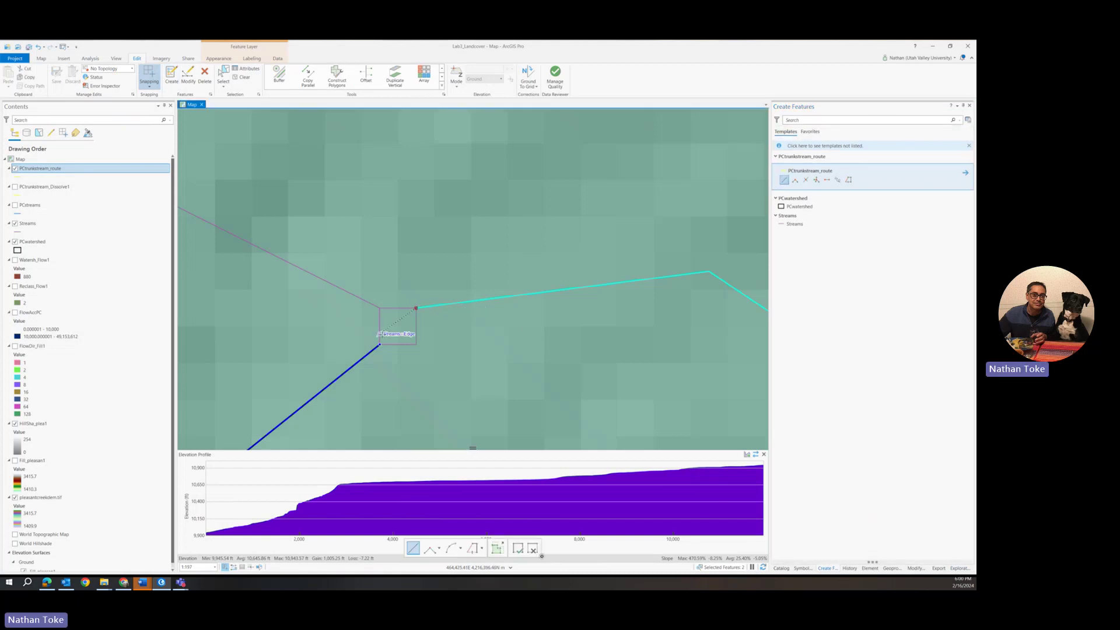
double_click(378, 345)
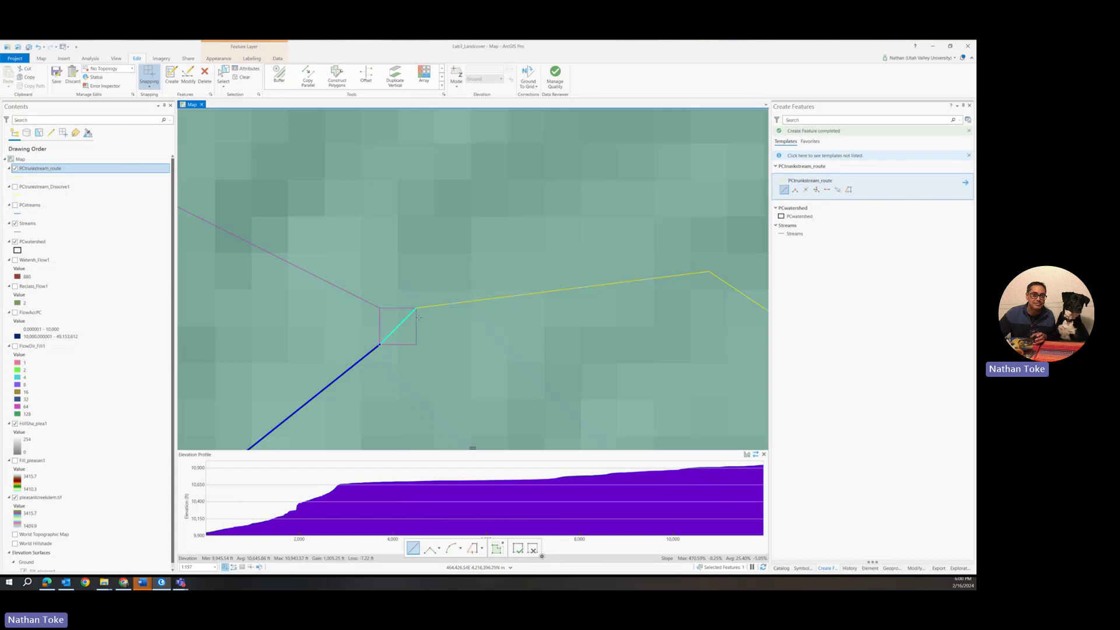
Save all edits after closing the headwaters gap in the trunk stream route.
scroll(430, 395, up, 1)
scroll(430, 395, down, 5)
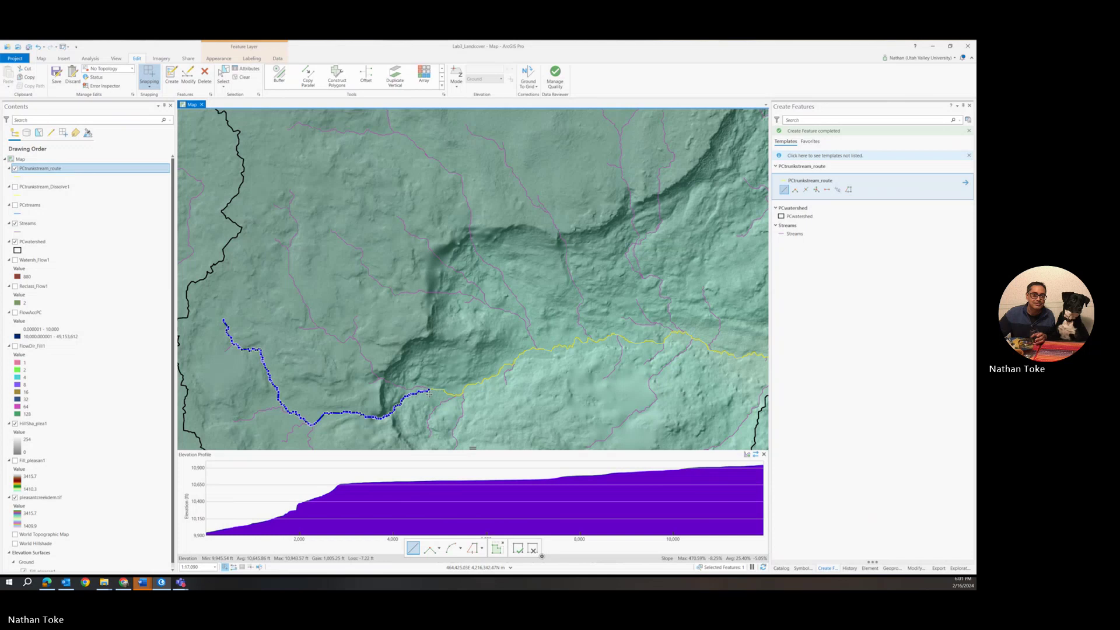
scroll(428, 393, down, 2)
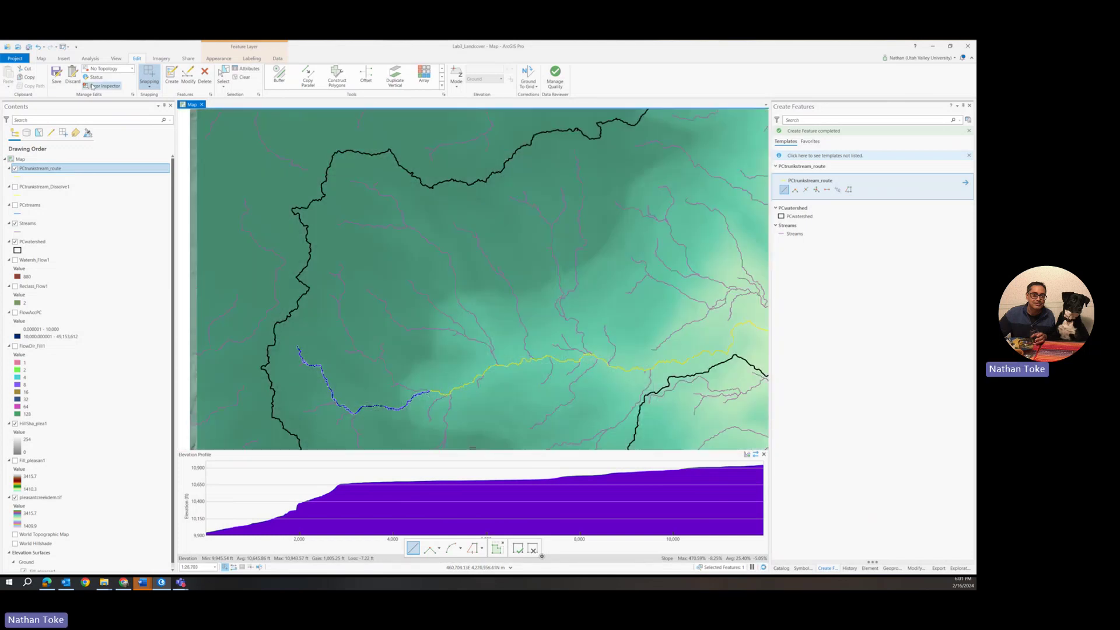
click(56, 73)
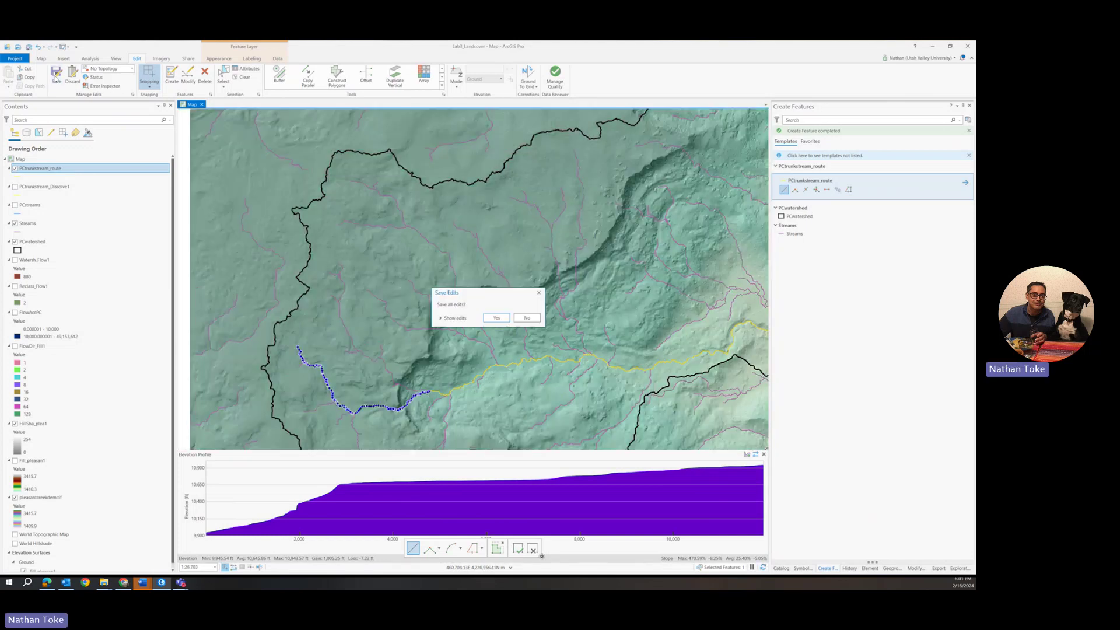
click(498, 318)
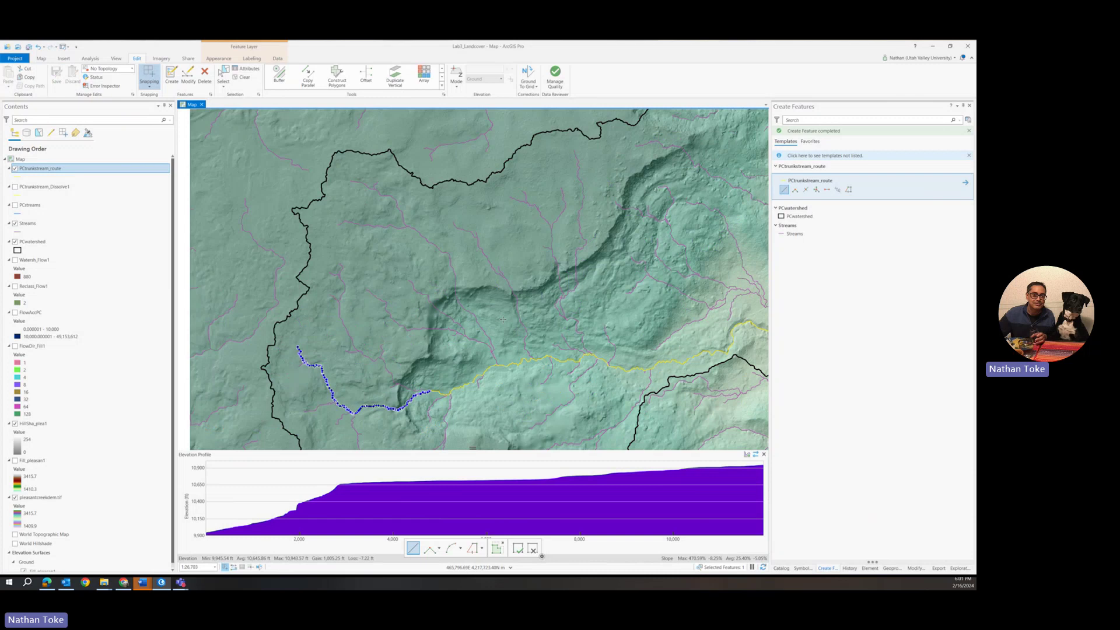
Clear the feature selection and close the elevation profile.
click(245, 77)
click(763, 453)
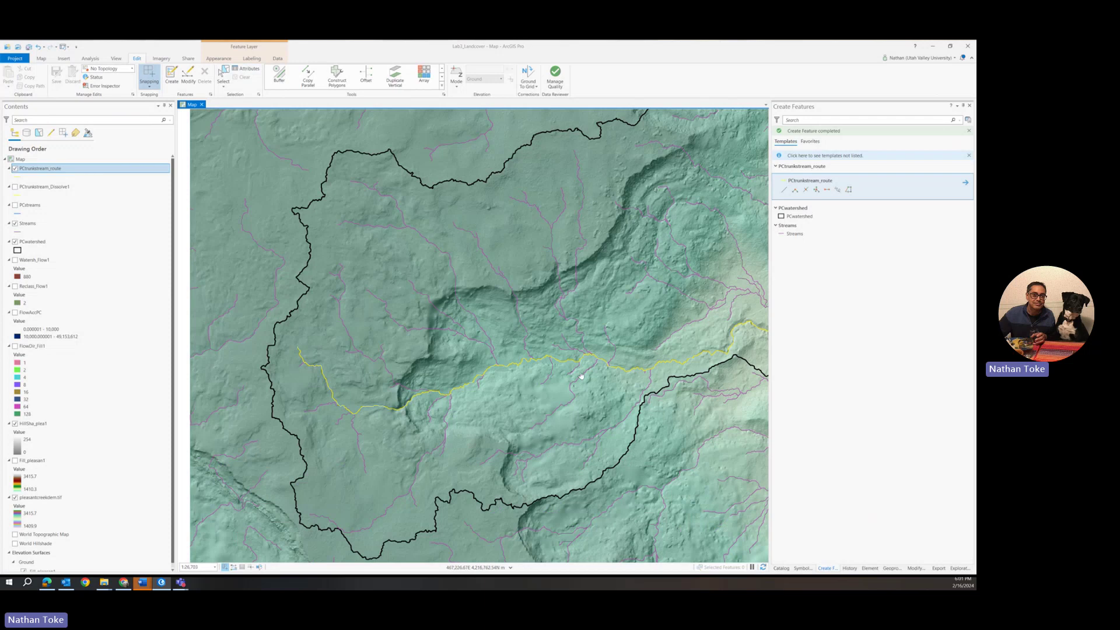
Select all features in the PCtrunkstream_route layer.
click(224, 80)
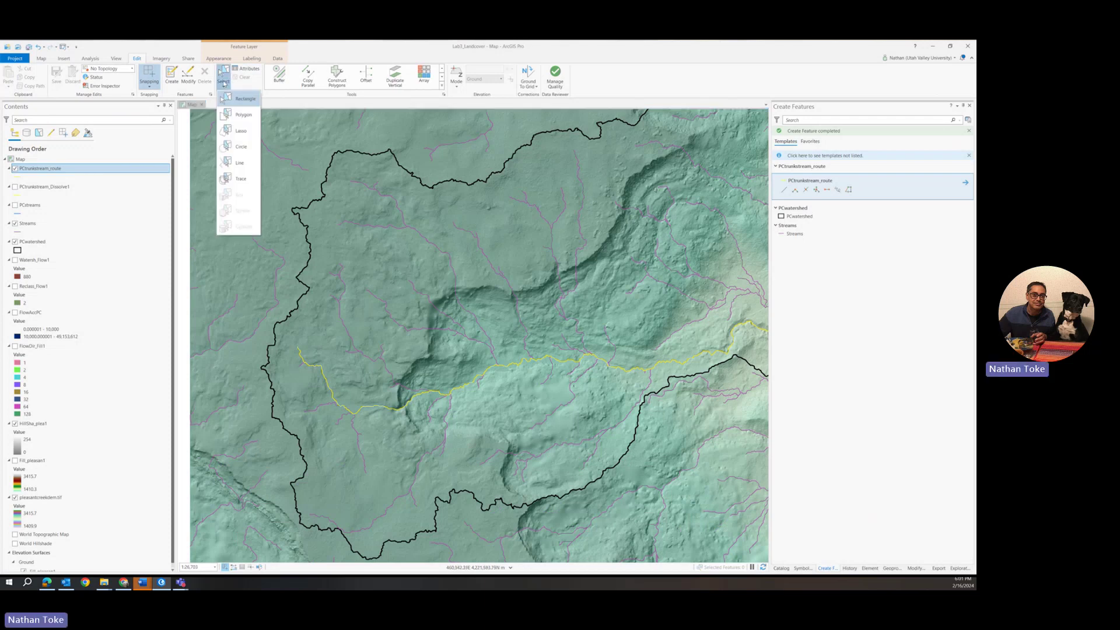
click(43, 172)
right_click(43, 172)
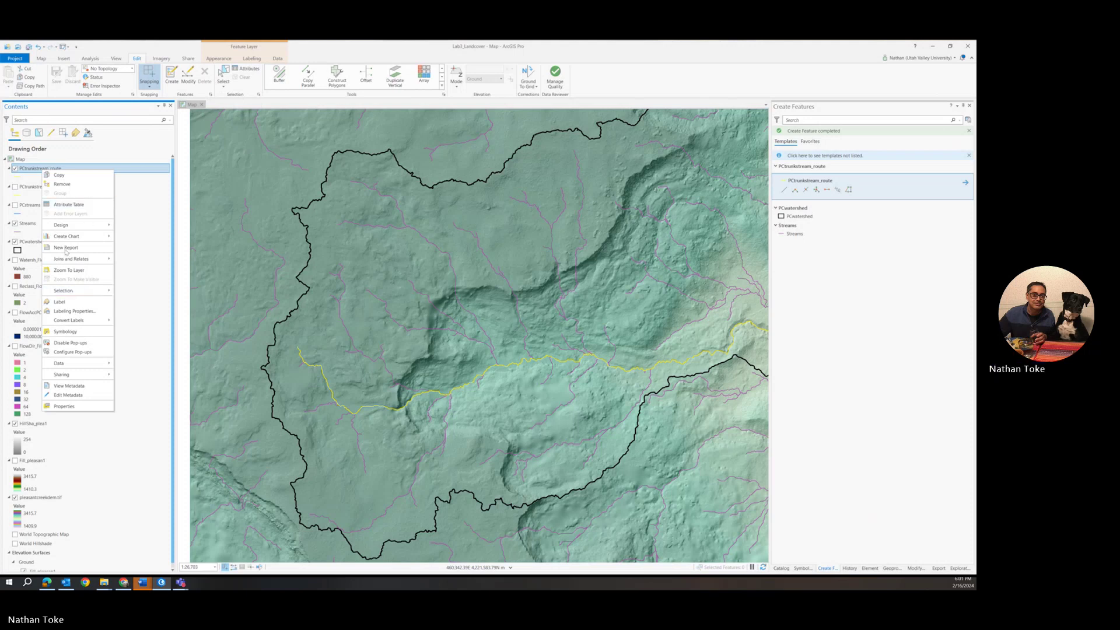
mouse_move(64, 291)
click(140, 330)
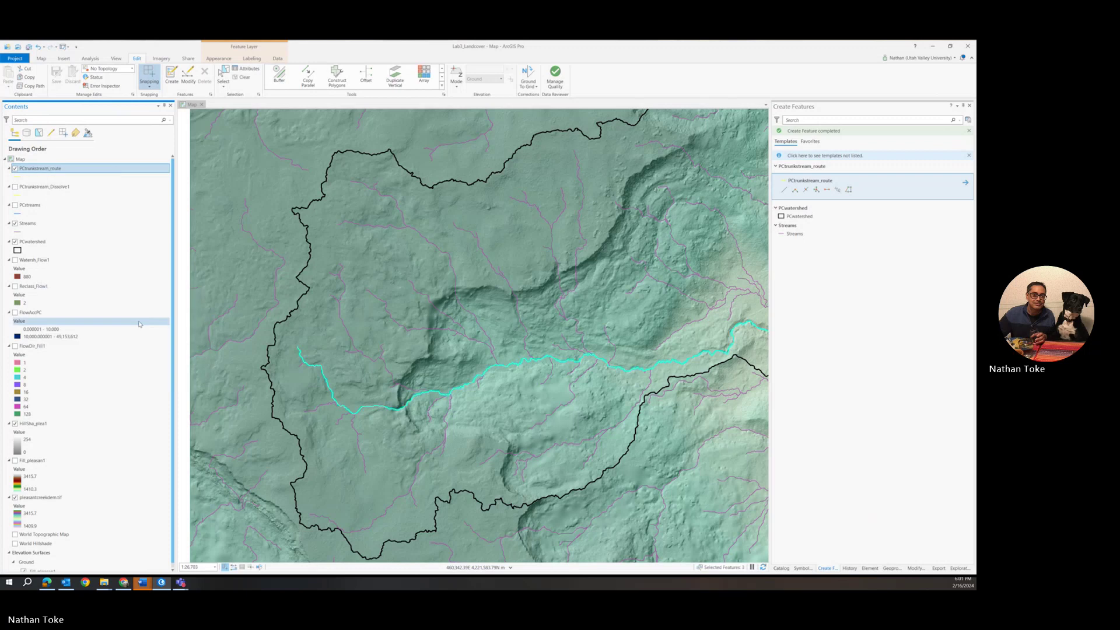
Generate an elevation profile in feet from the selected PCtrunkstream_route features to check the route's continuity.
click(90, 58)
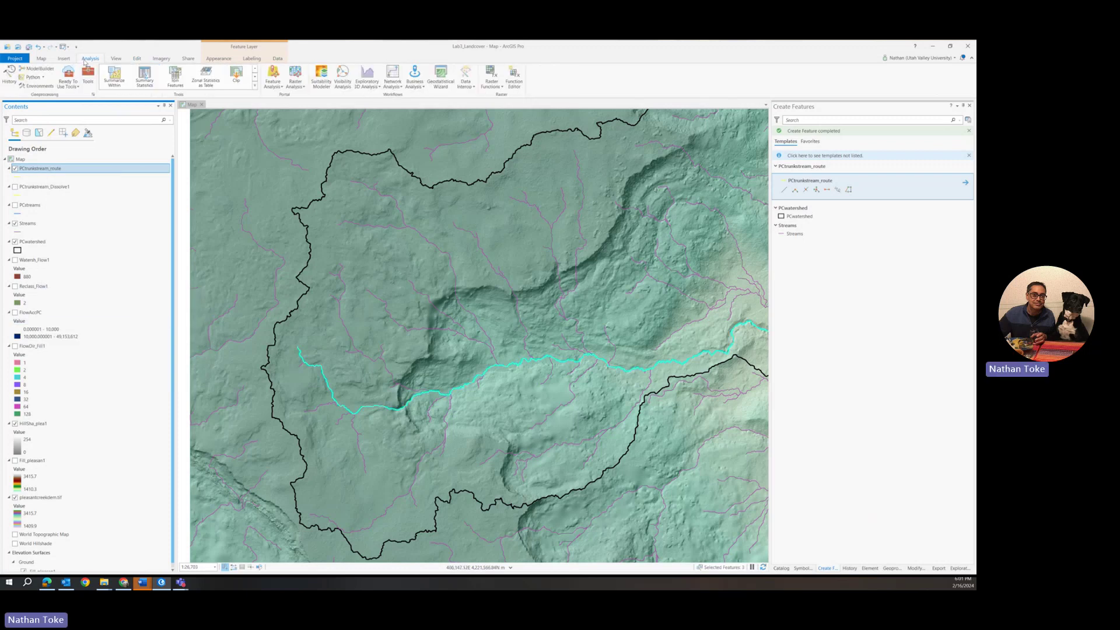
click(367, 84)
click(378, 115)
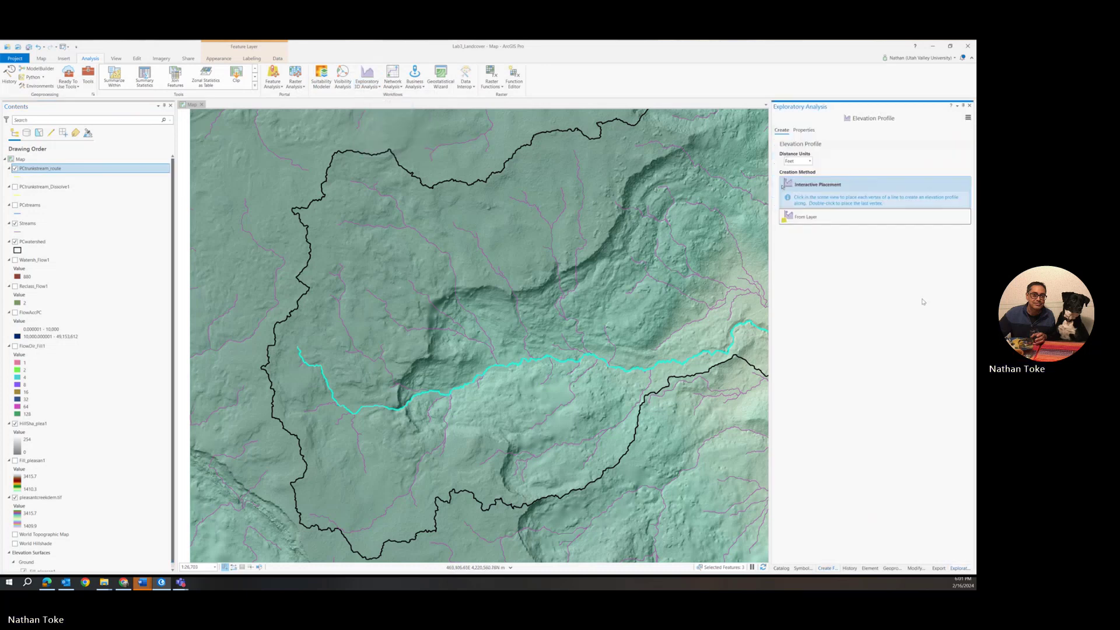
click(829, 217)
click(956, 230)
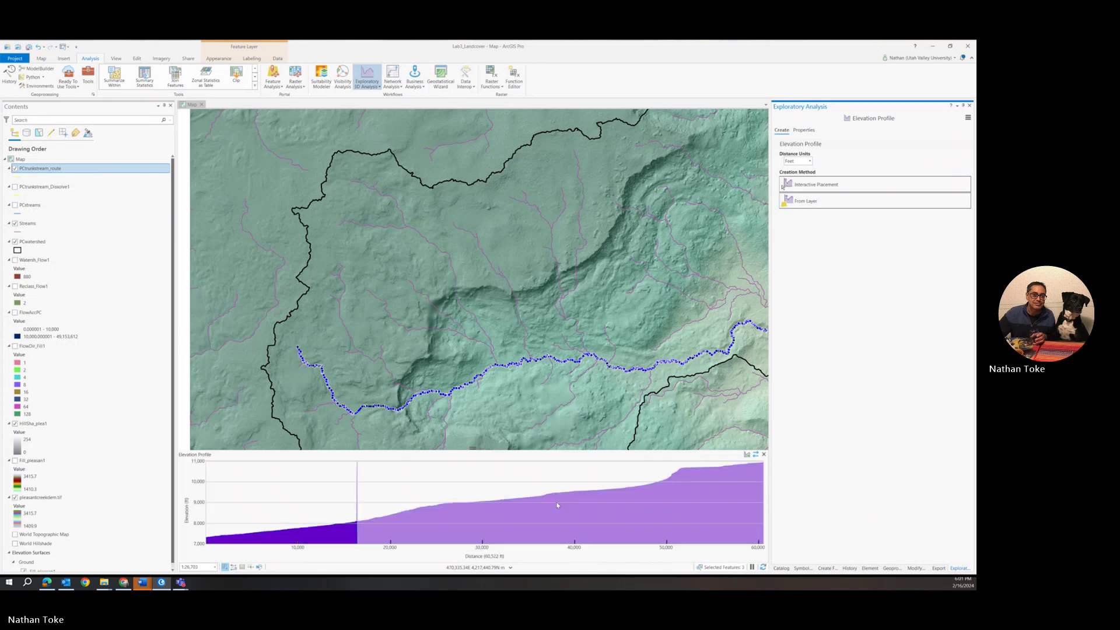
Bridge the trunk stream gap where the profile line stops with a PCtrunkstream_route line along the small Streams square's upper edge, and save the edits.
scroll(636, 386, down, 5)
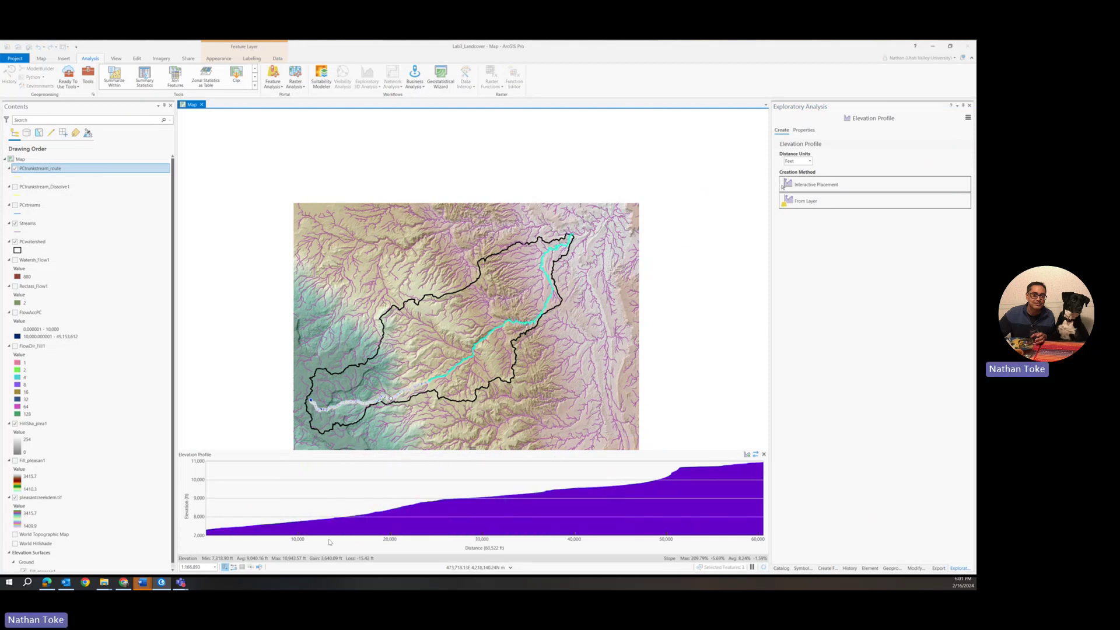
scroll(435, 385, up, 3)
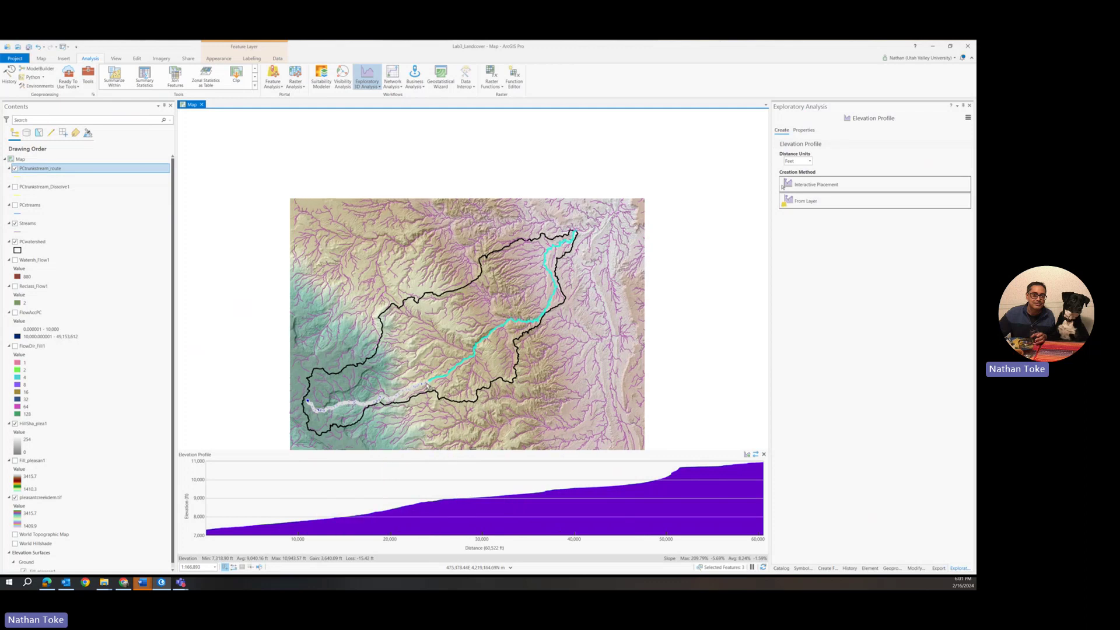
scroll(442, 385, up, 3)
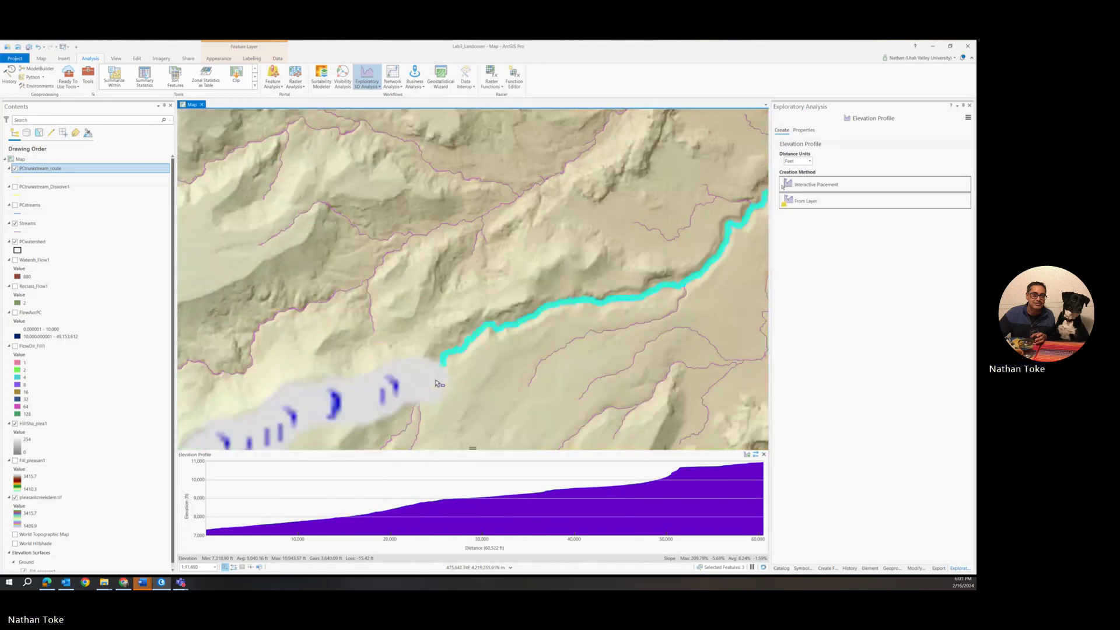
scroll(424, 389, up, 3)
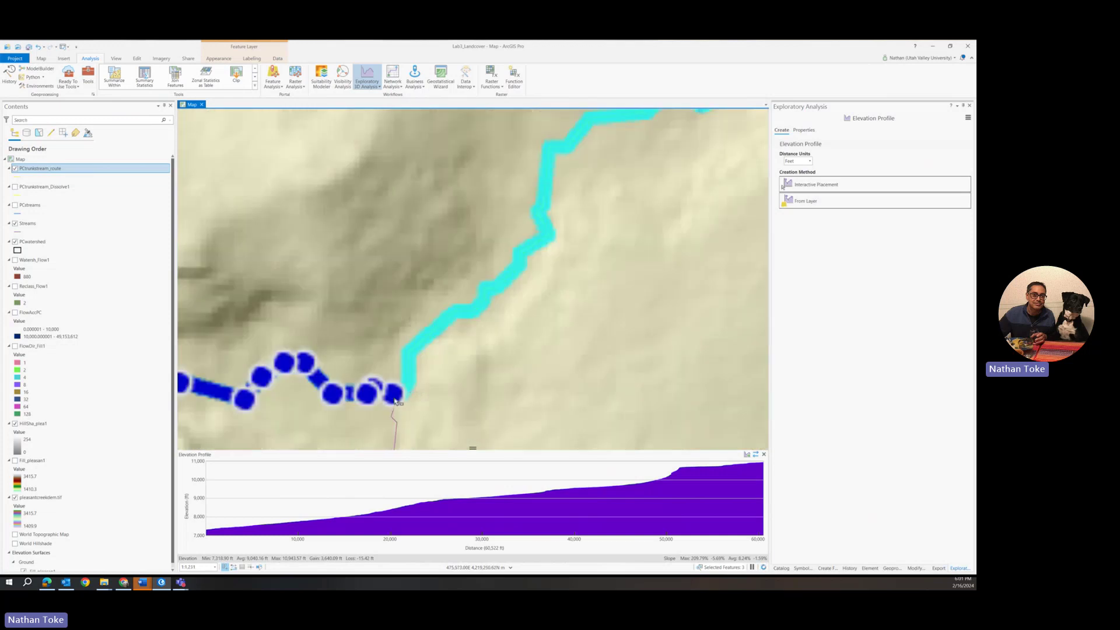
scroll(395, 406, up, 2)
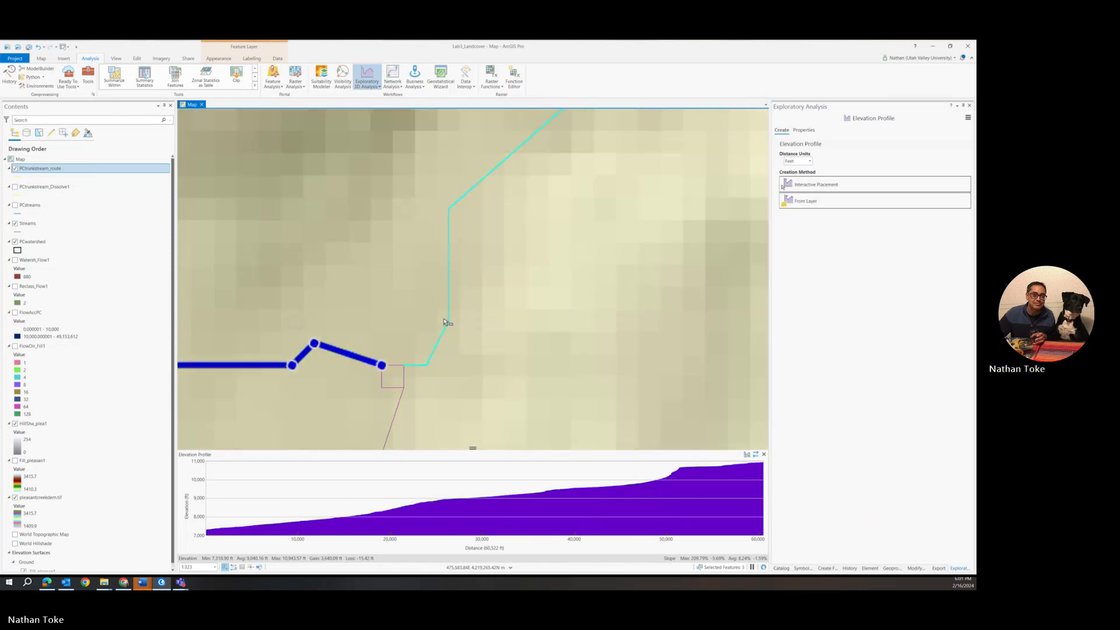
click(136, 59)
click(171, 75)
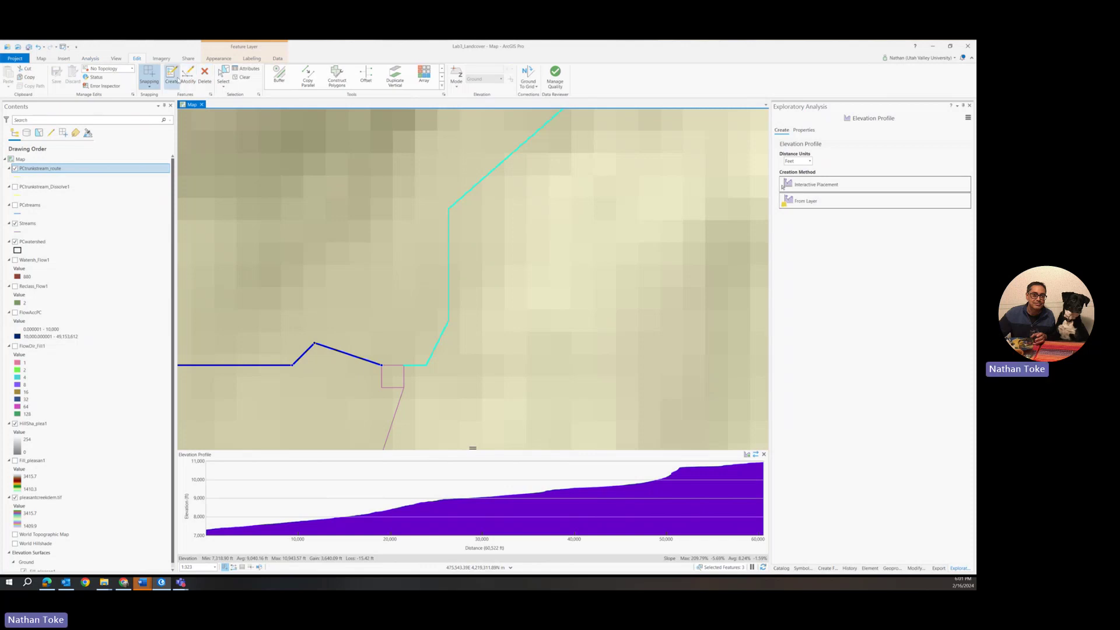
click(785, 189)
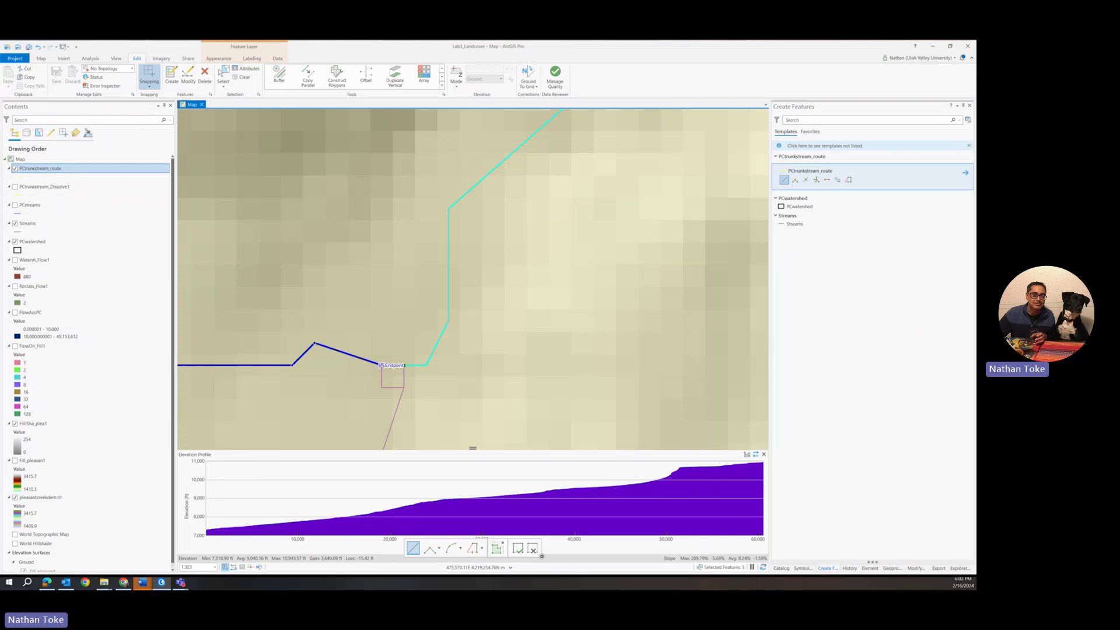
click(381, 365)
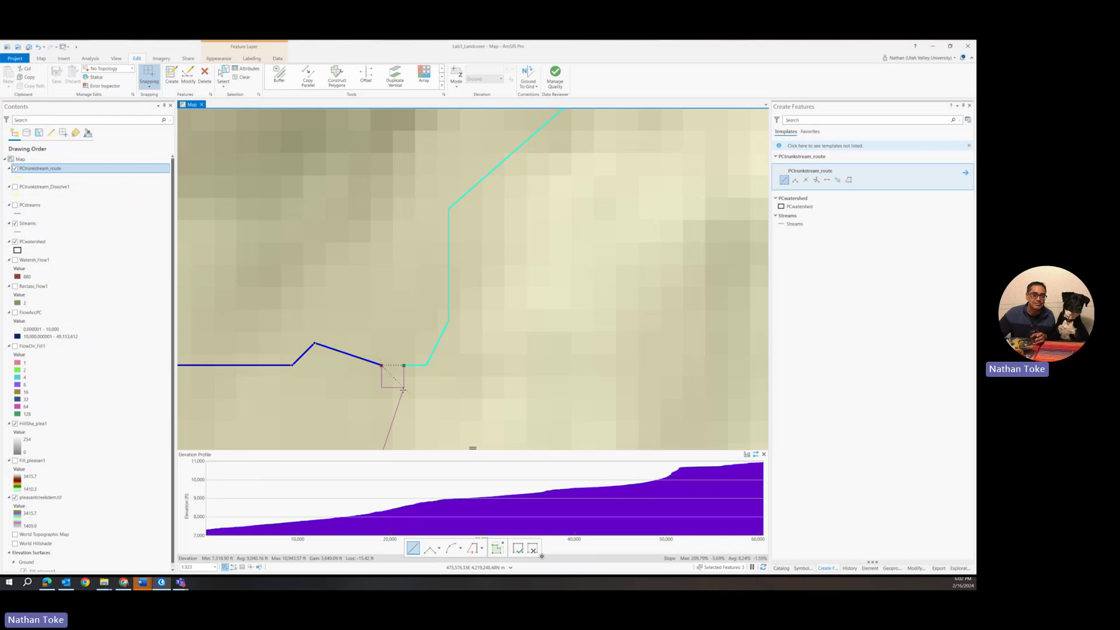
right_click(381, 365)
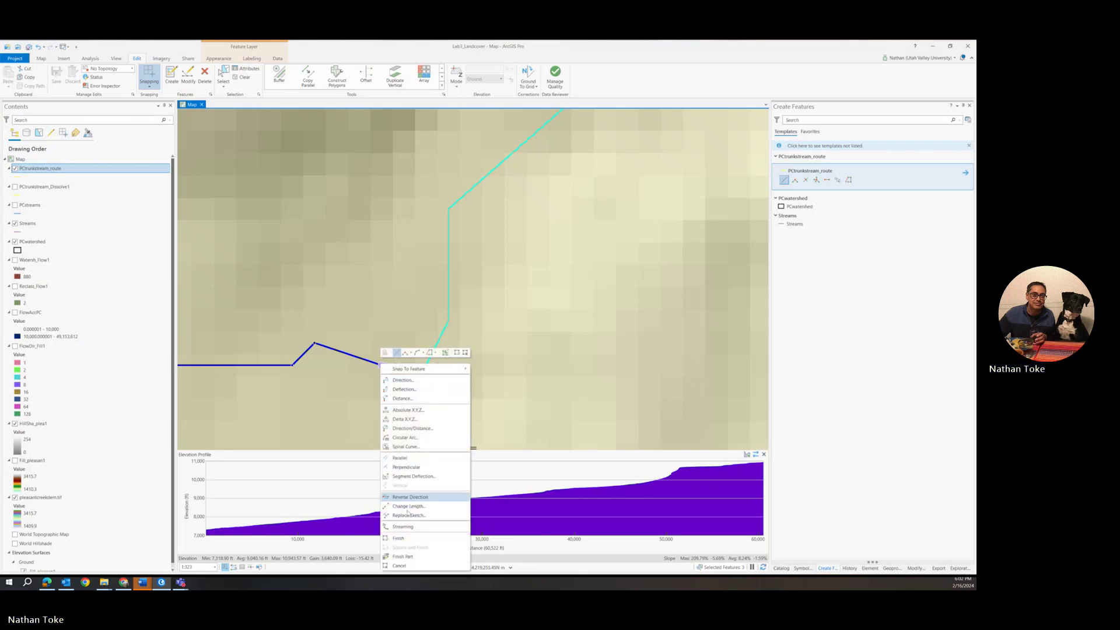
click(398, 538)
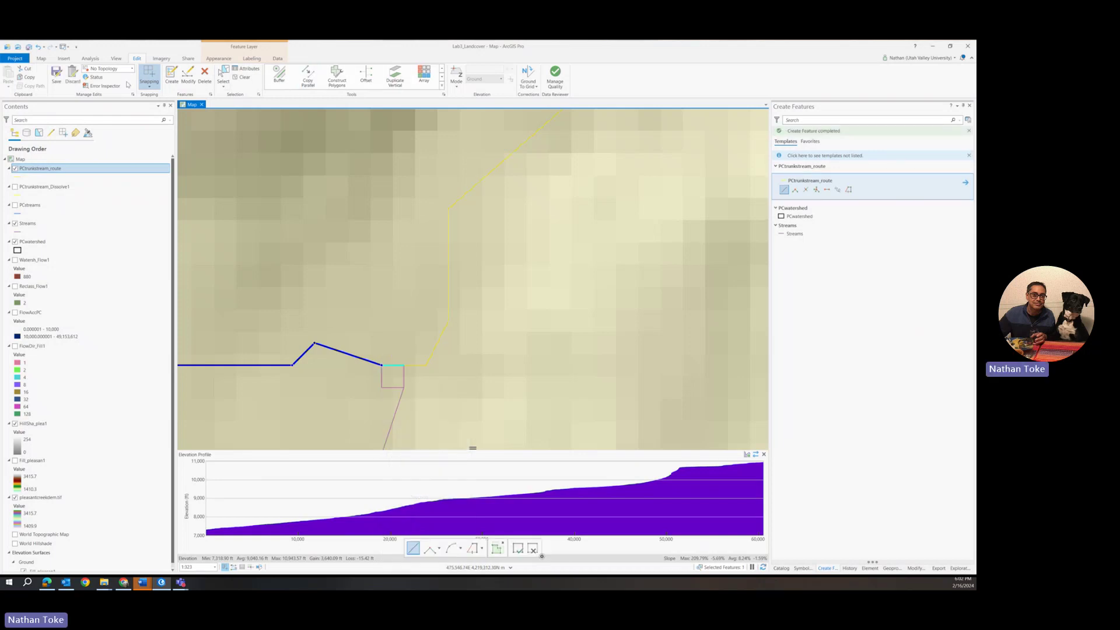
click(56, 76)
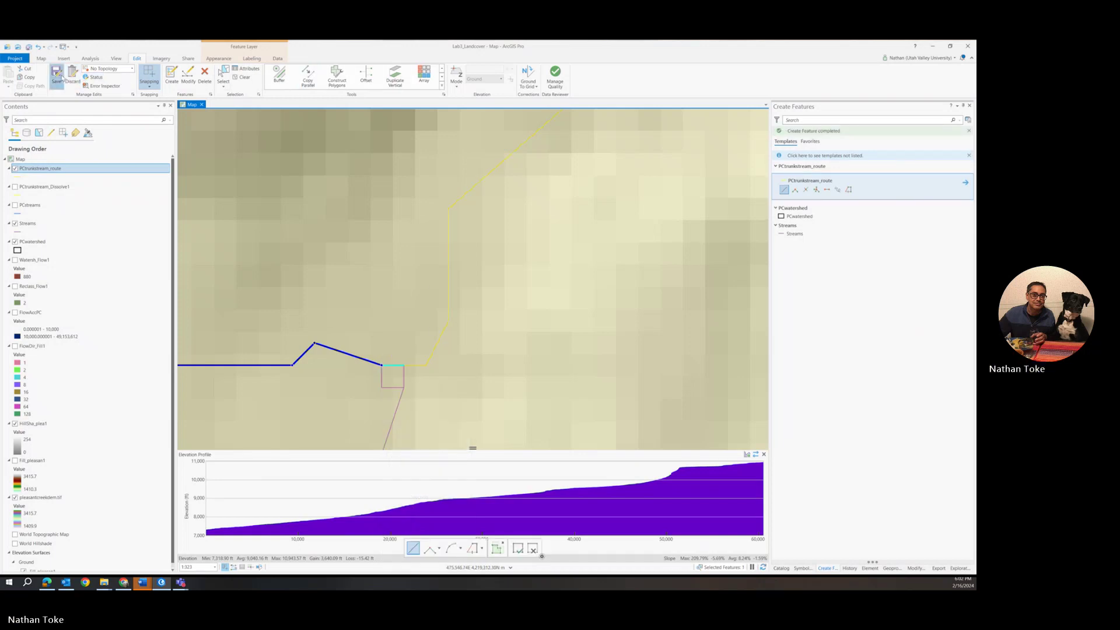
click(492, 320)
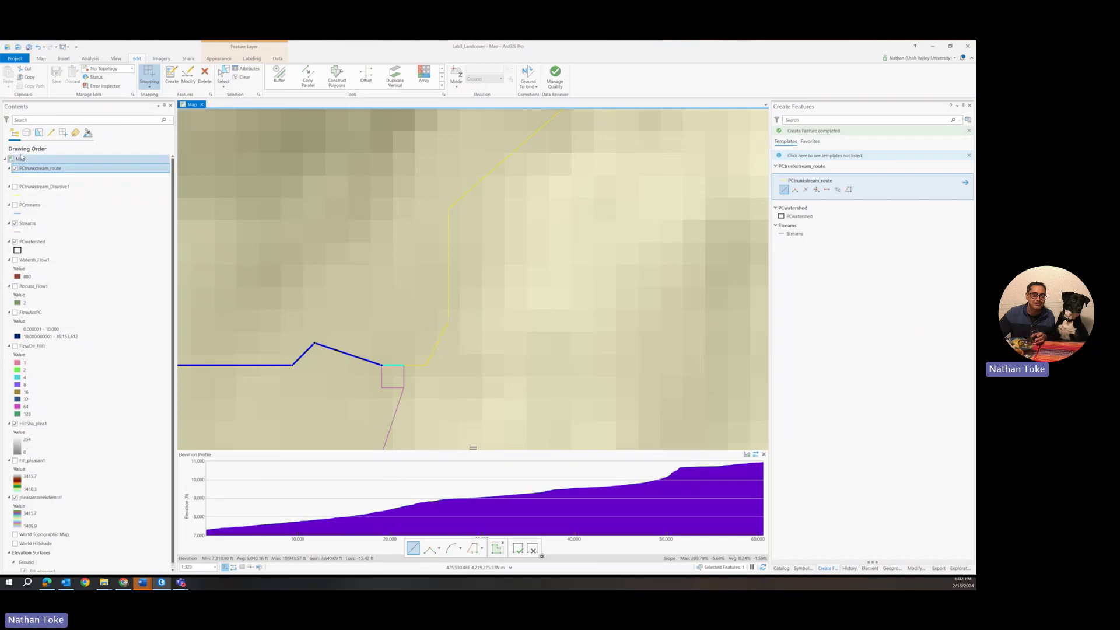
Reselect all PCtrunkstream_route features, including the new connecting segment, and close the outdated elevation profile.
right_click(32, 169)
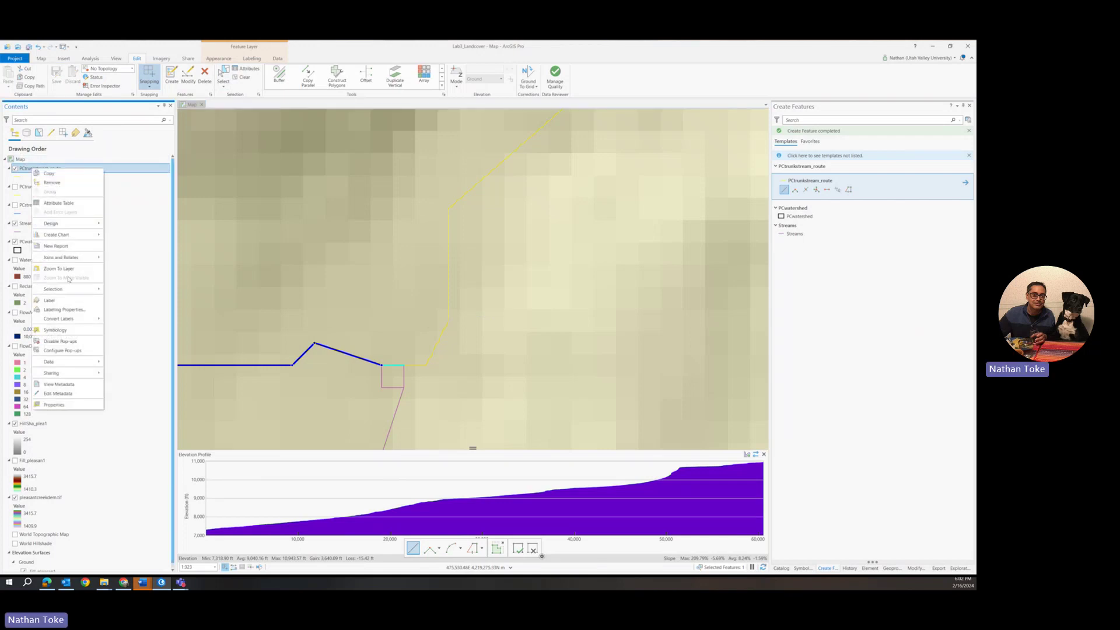
mouse_move(70, 290)
click(130, 329)
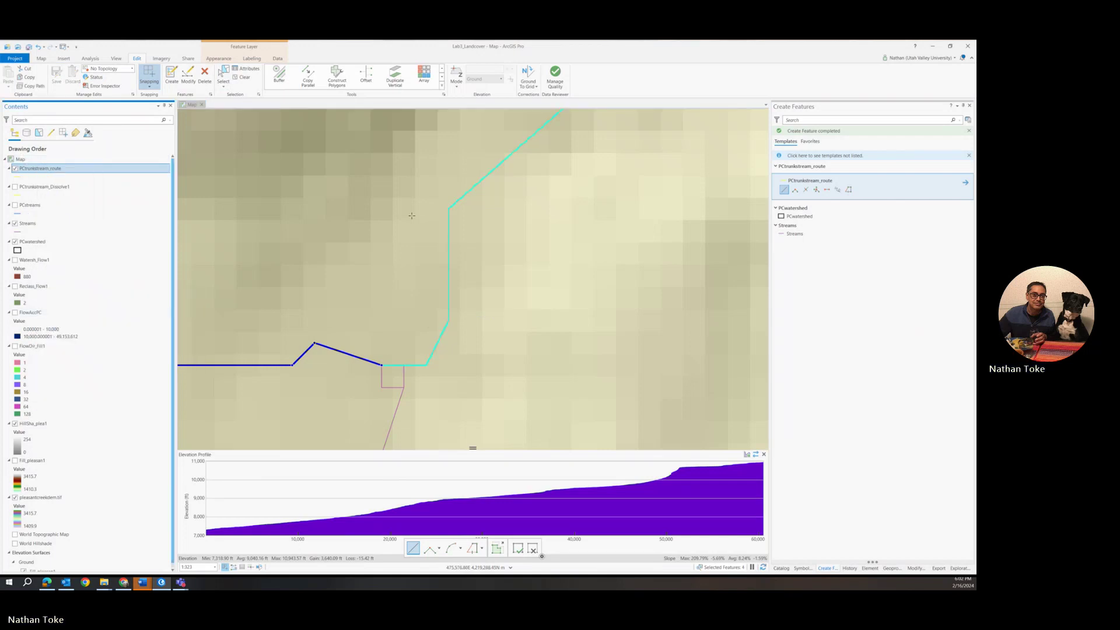
scroll(412, 215, down, 5)
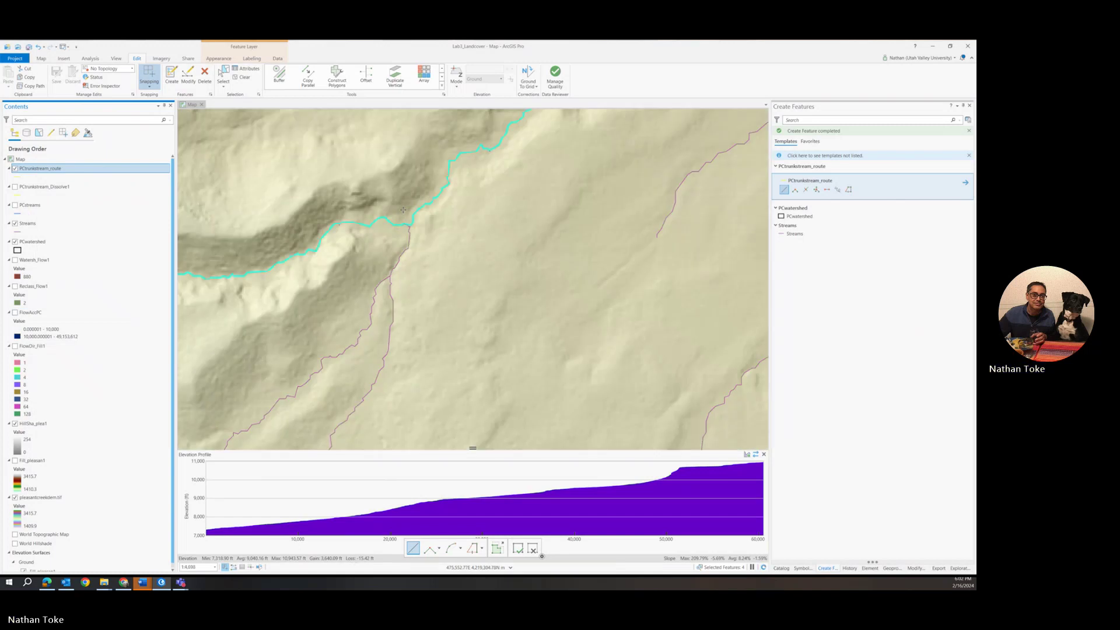
scroll(404, 209, down, 5)
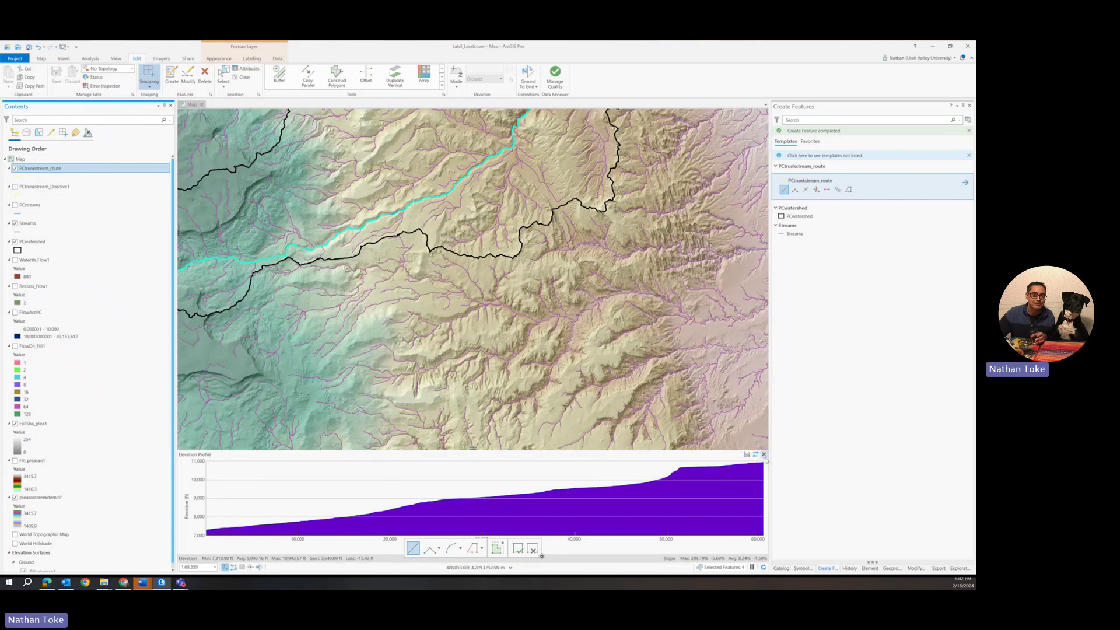
click(764, 455)
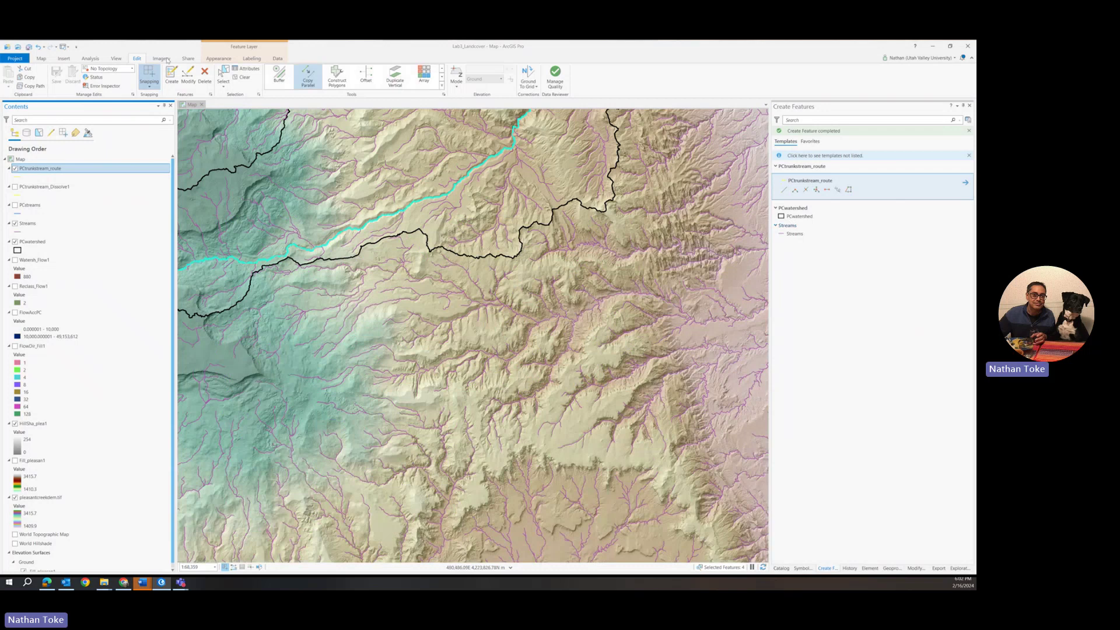
Create a new elevation profile in feet from the PCtrunkstream_route layer, covering the trunk stream's full length.
click(88, 58)
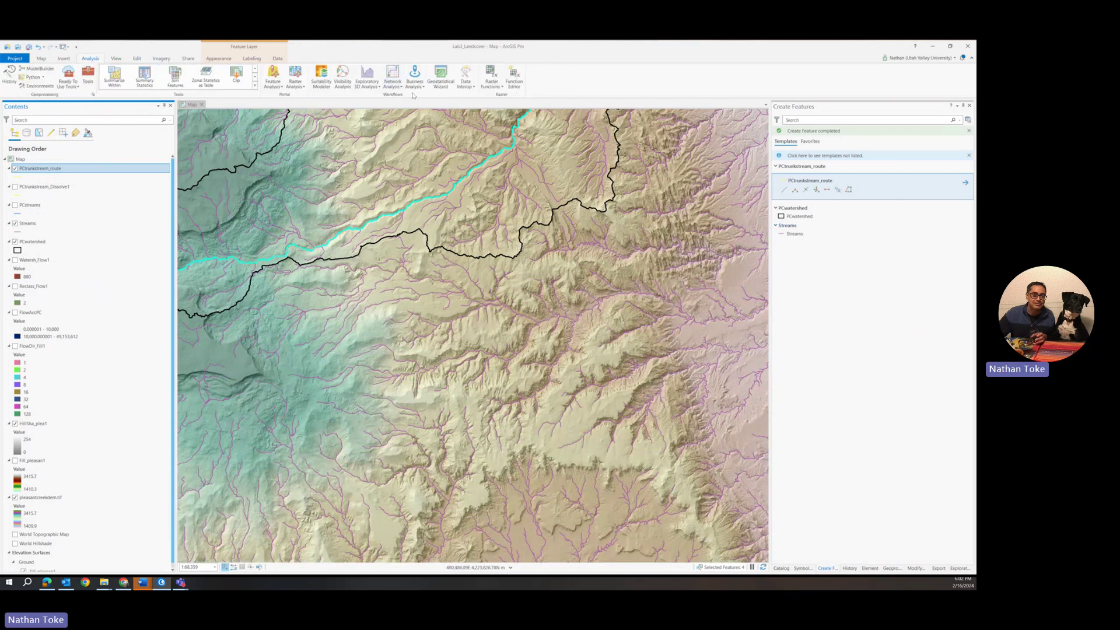
click(374, 86)
click(381, 113)
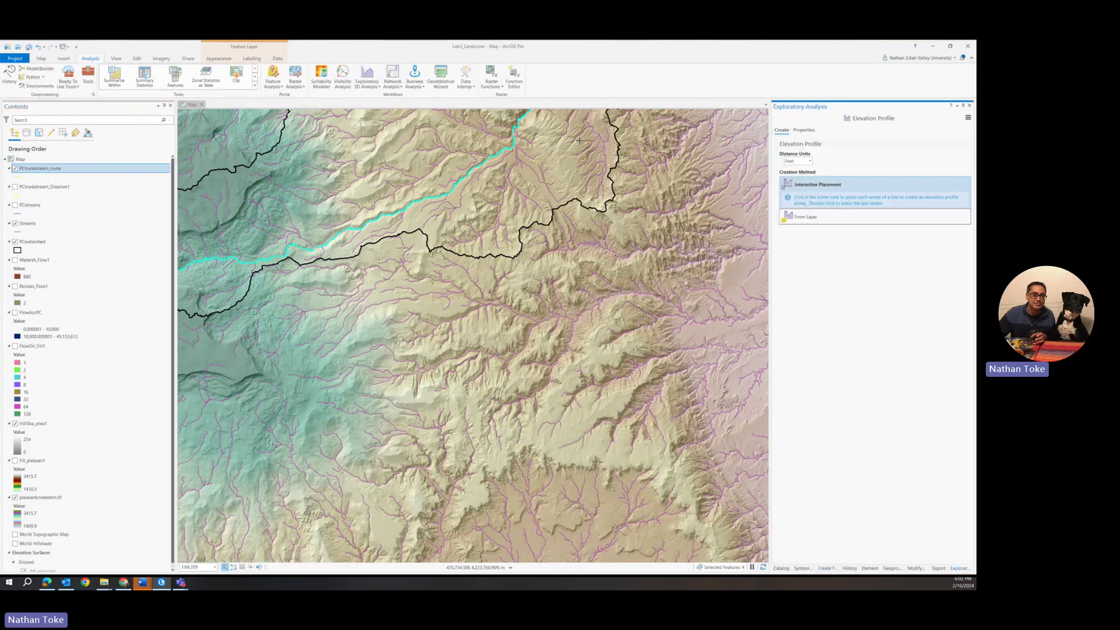
click(807, 212)
click(955, 229)
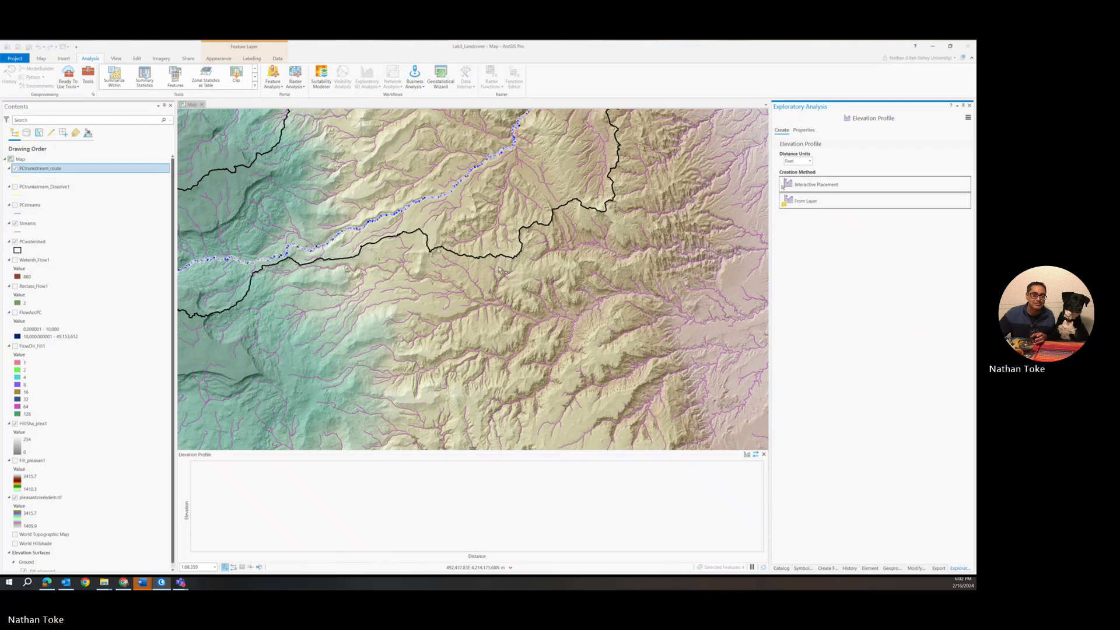
scroll(500, 269, down, 2)
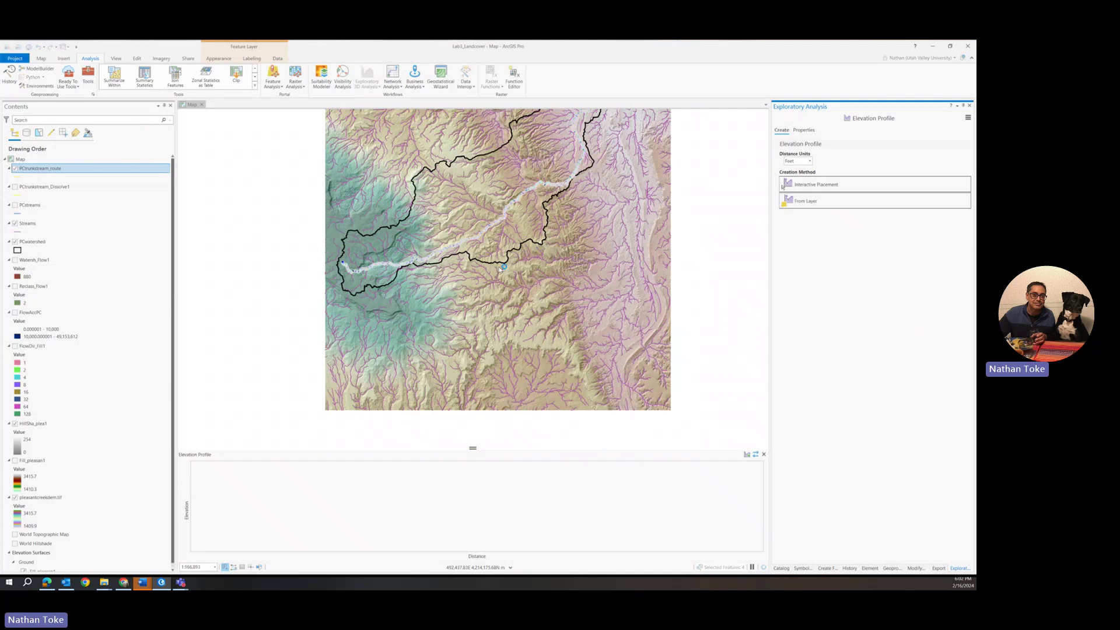
scroll(500, 269, down, 1)
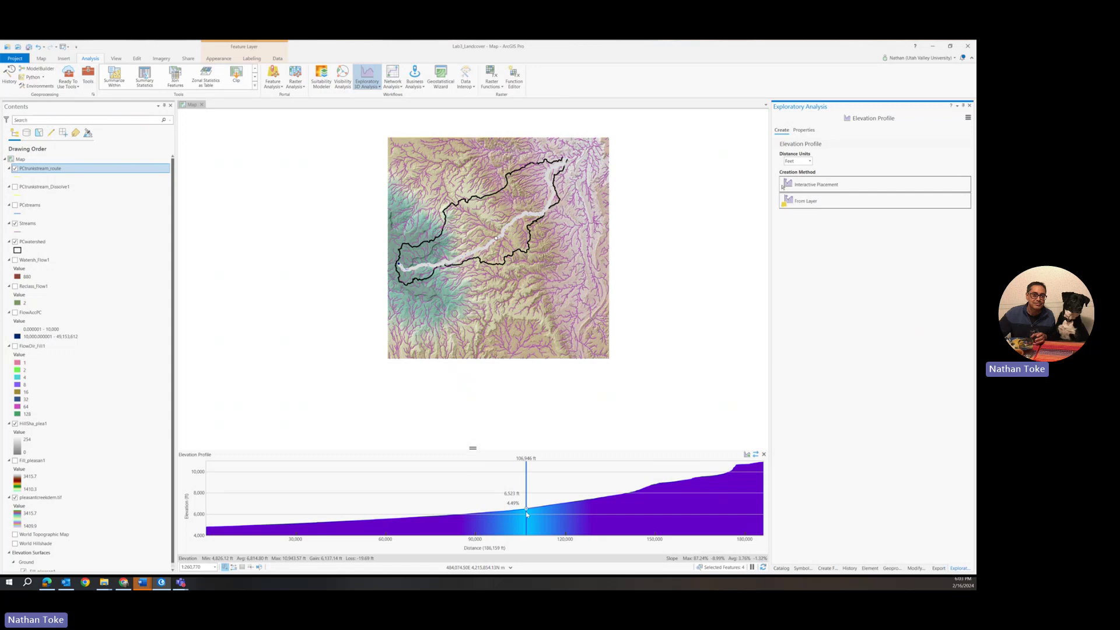
Start a new feature class in the Lab3_Landcover.gdb geodatabase inside the project's Lab3_Landcover folder.
click(782, 569)
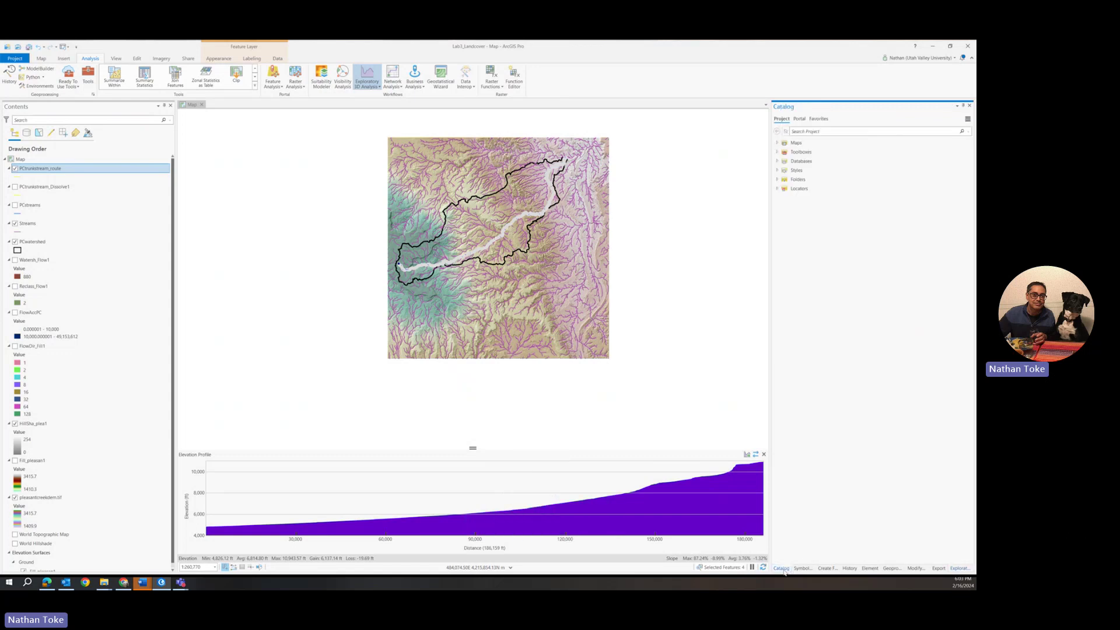
click(778, 180)
click(784, 188)
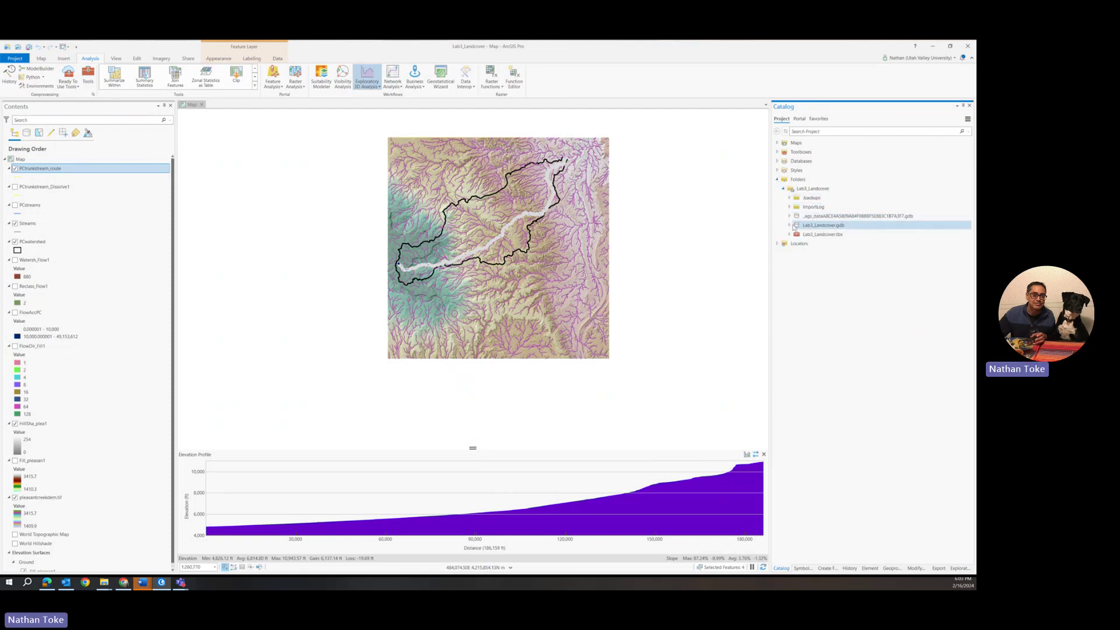
double_click(822, 225)
right_click(823, 230)
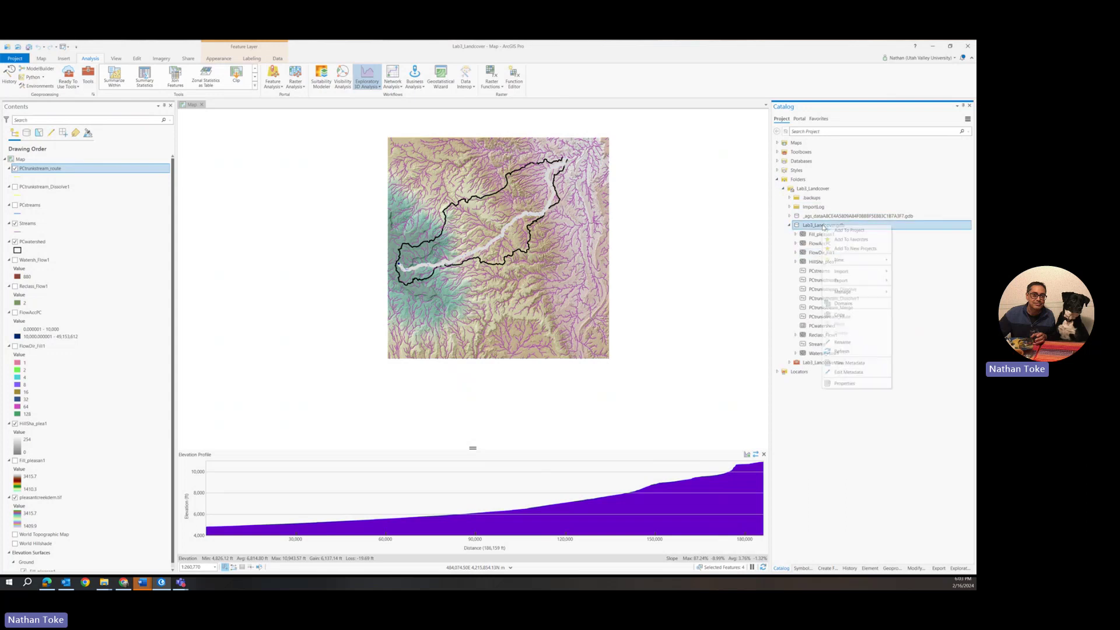
mouse_move(849, 263)
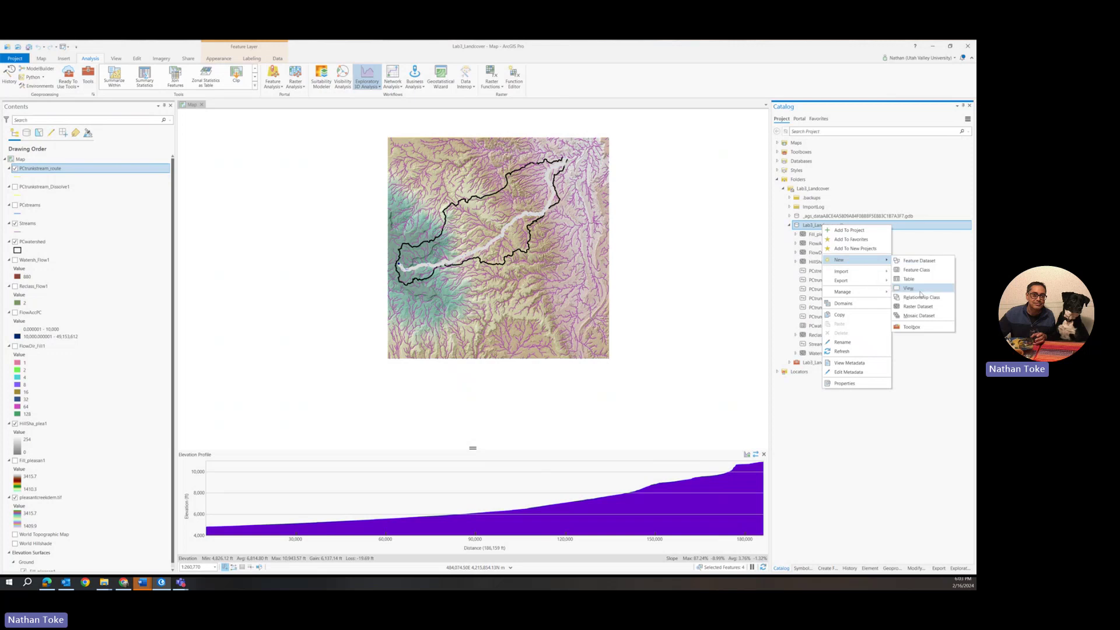
click(918, 271)
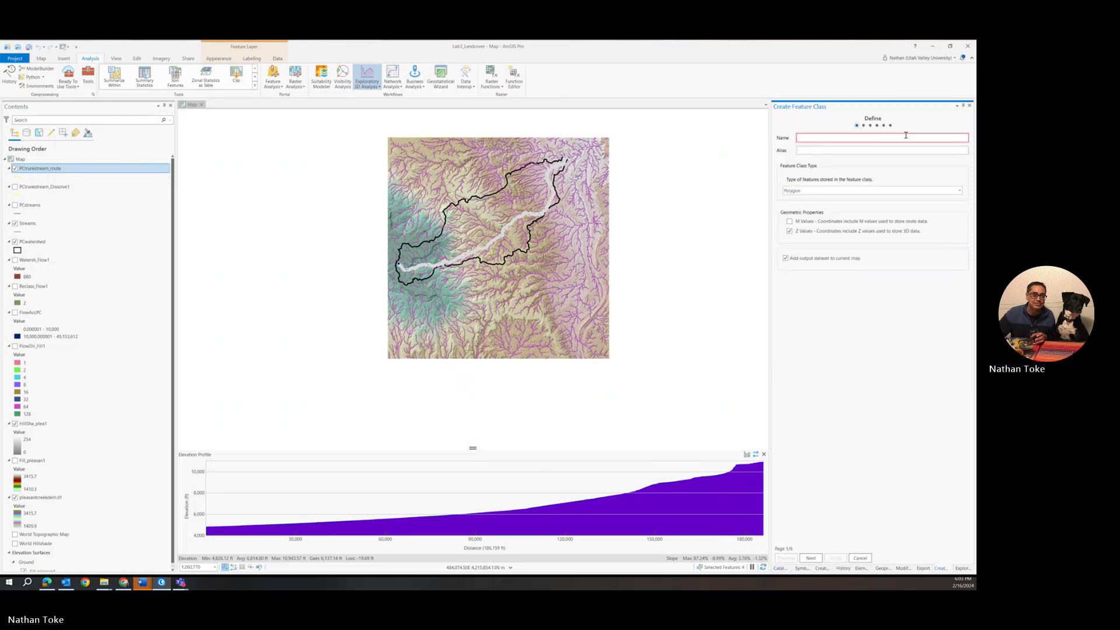
Define the feature class as Point type with the name Tributaries and create it with the remaining default settings.
click(922, 190)
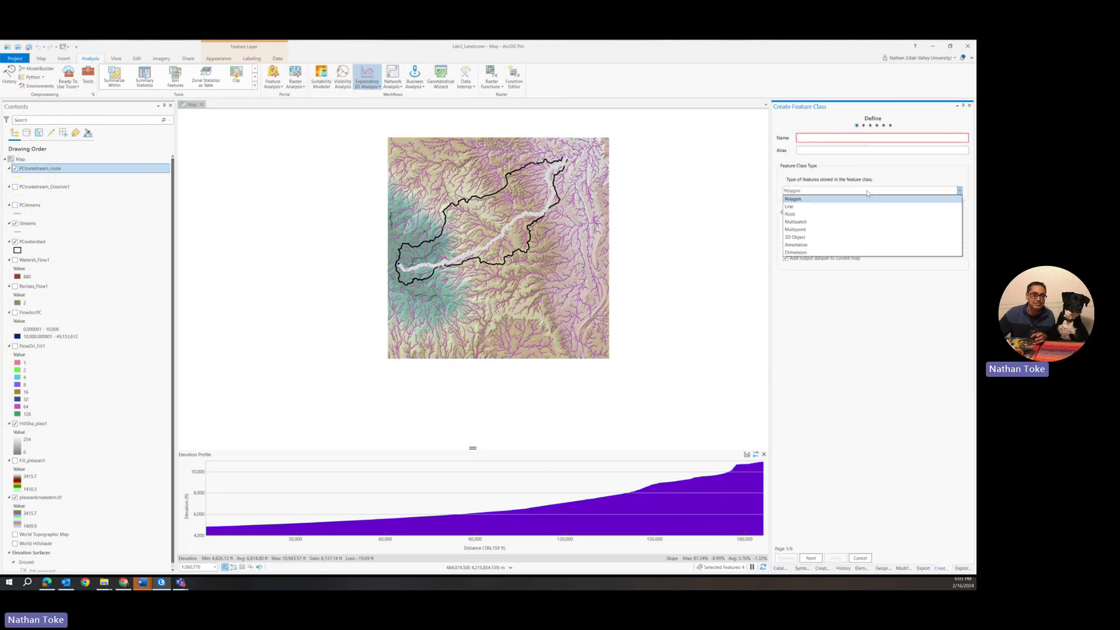
click(806, 215)
click(818, 140)
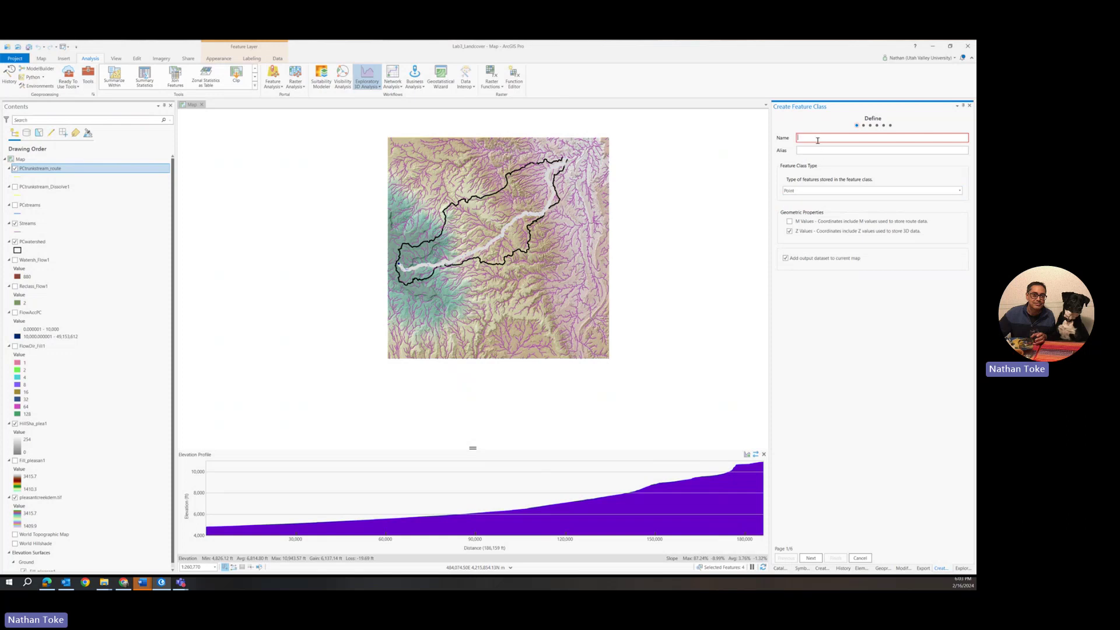
text(Trib)
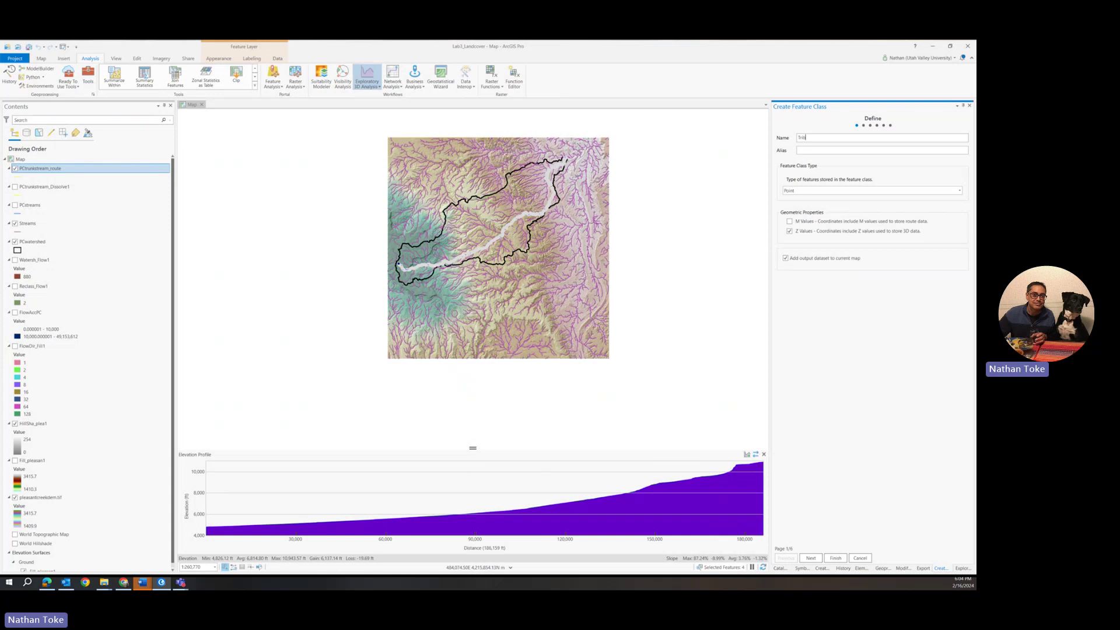
text(utaries)
click(835, 559)
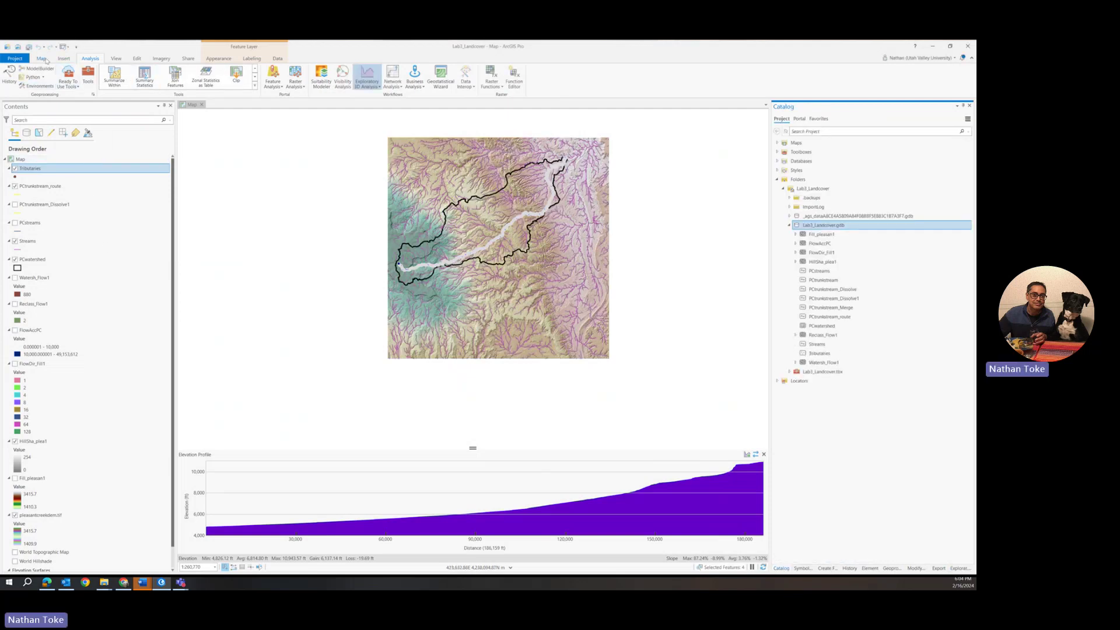
Clear the selected trunk stream features and close the elevation profile.
click(42, 59)
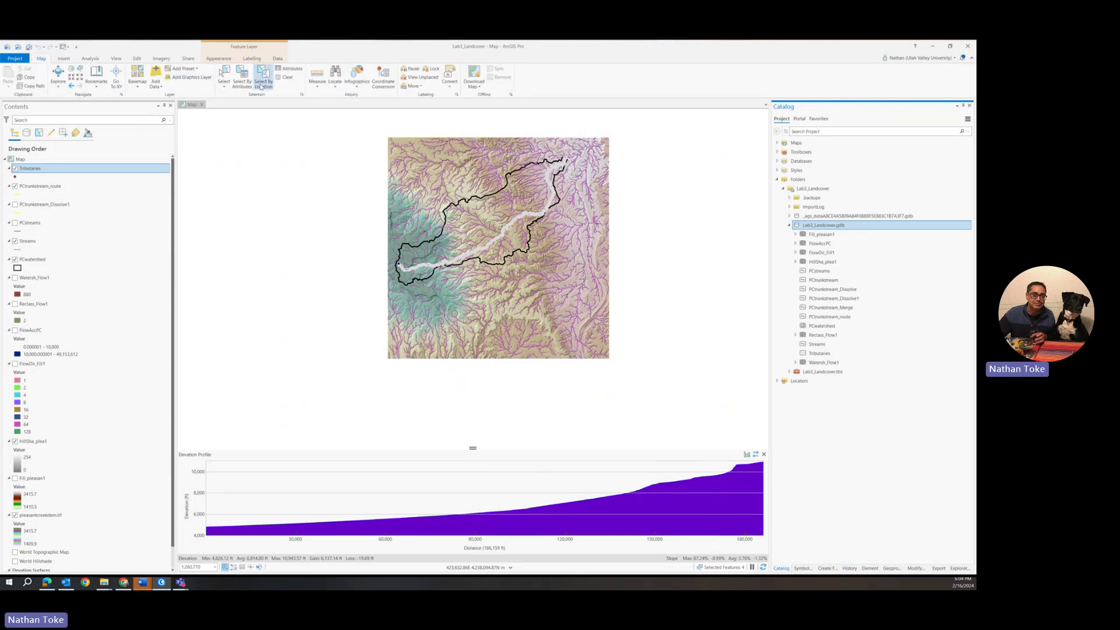
click(282, 79)
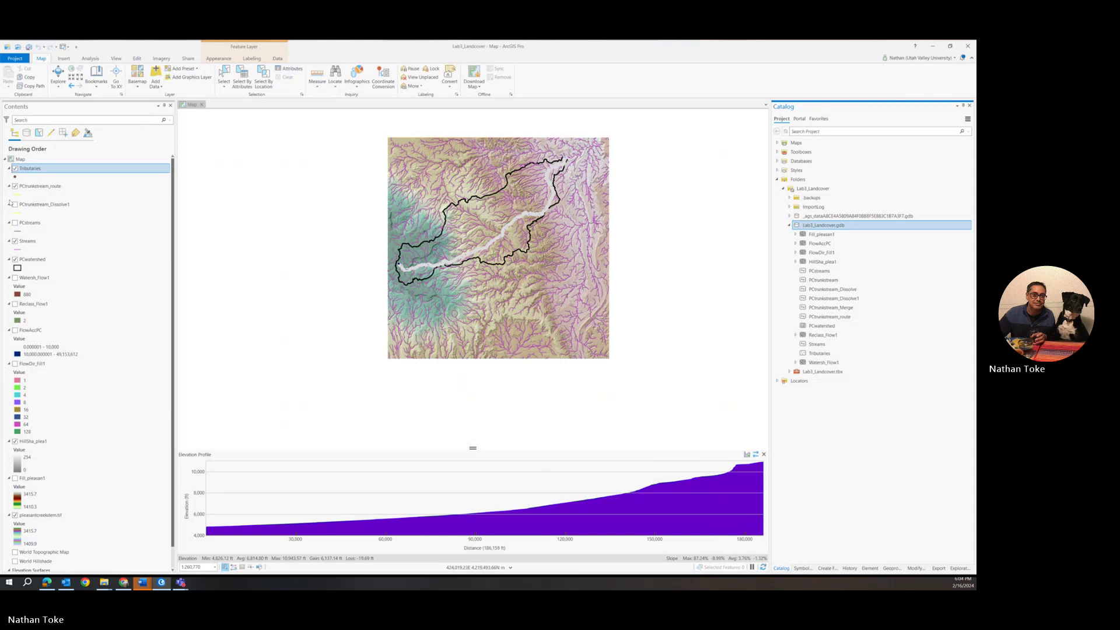
click(764, 454)
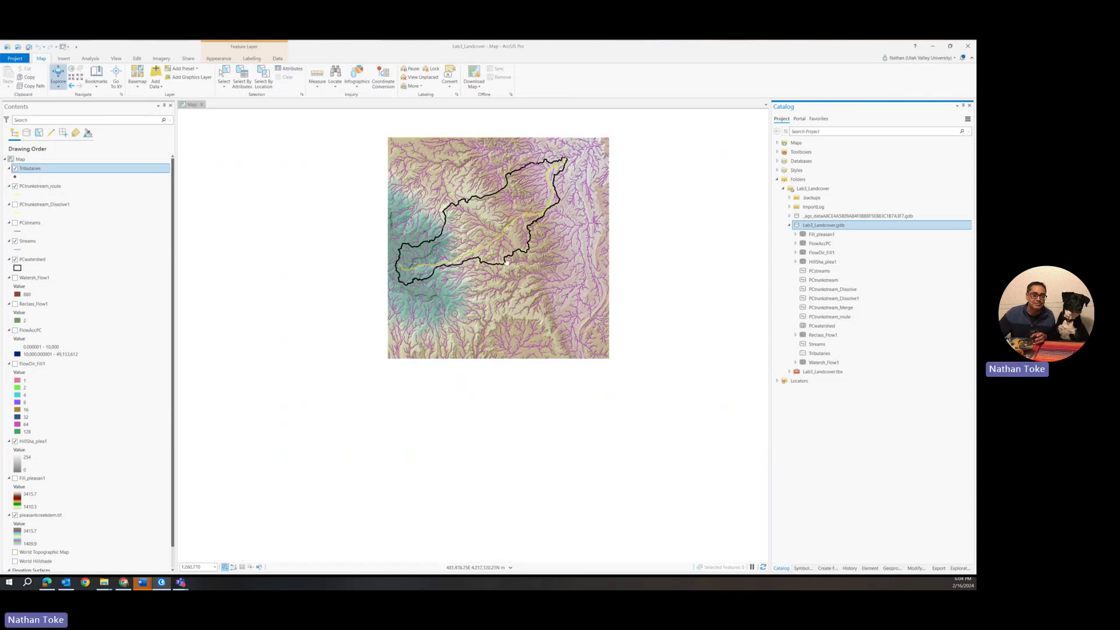
Examine the western reach of the trunk stream for the places where significant tributaries join it.
scroll(411, 268, up, 10)
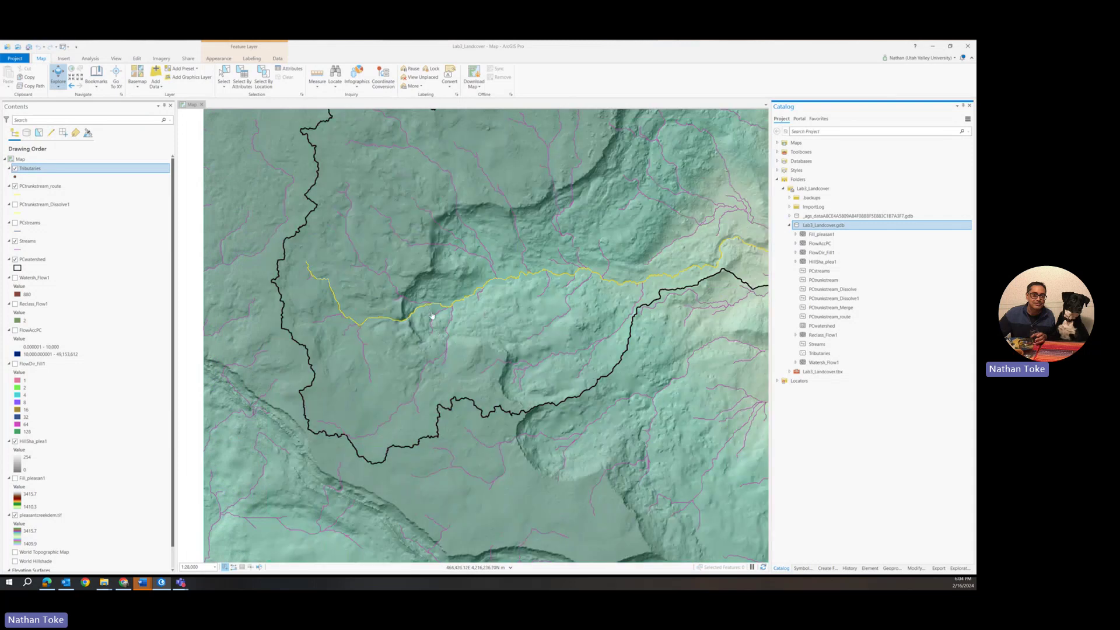
scroll(427, 310, up, 3)
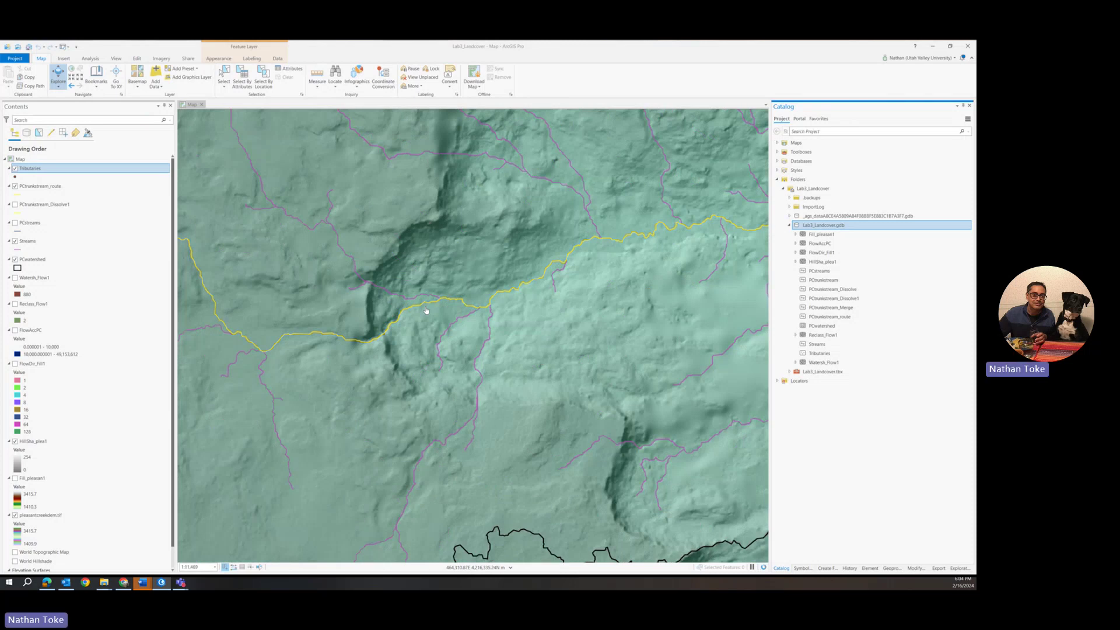
scroll(427, 309, down, 3)
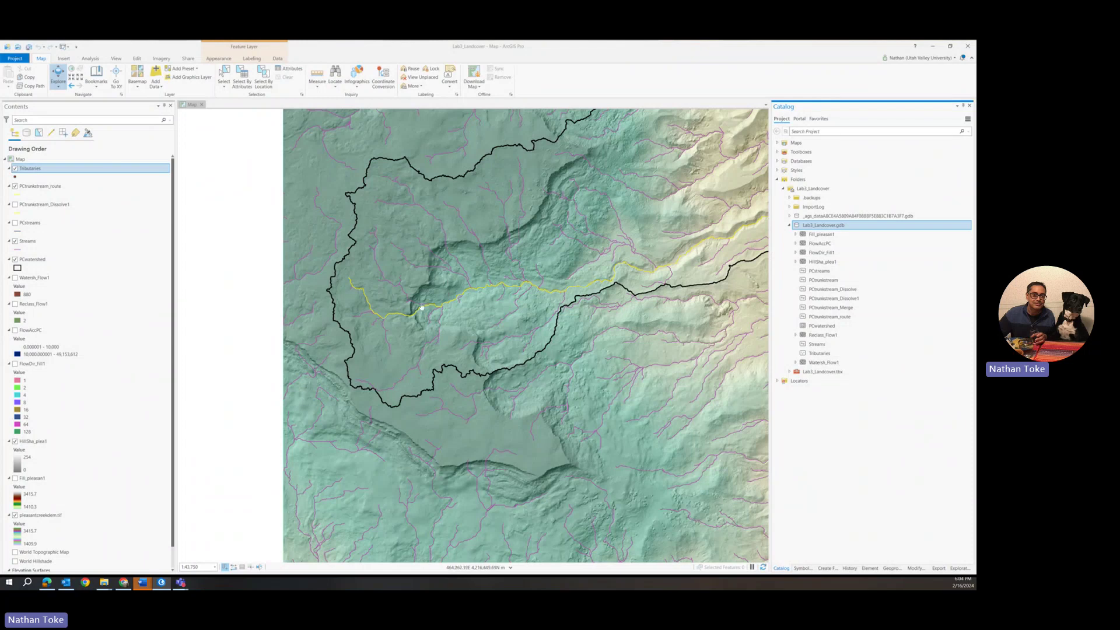
scroll(421, 306, up, 3)
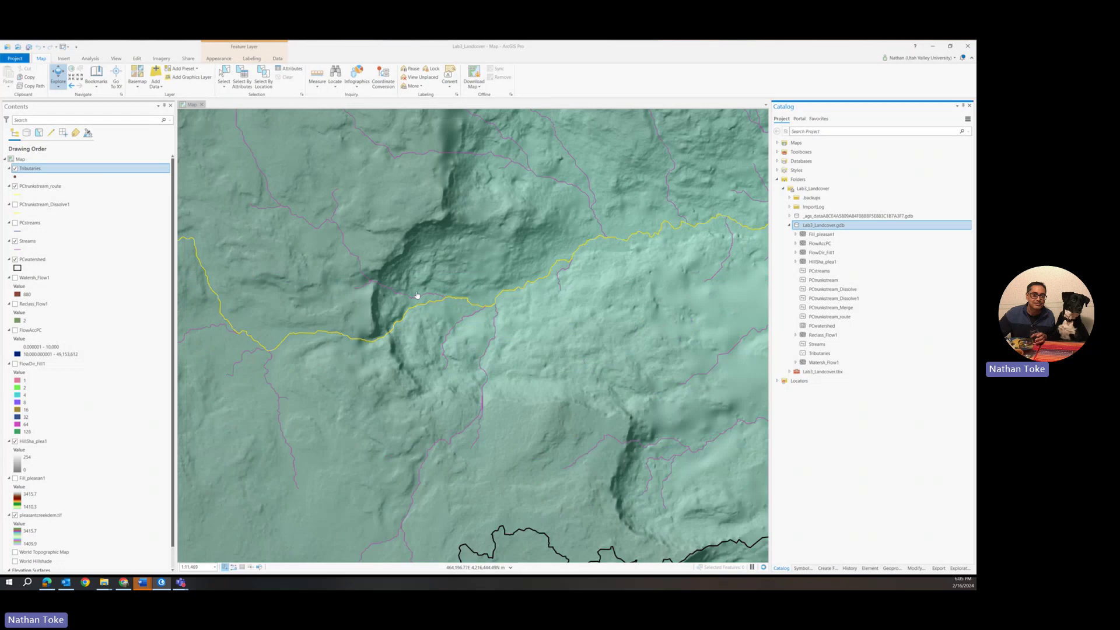
drag(417, 295, 470, 255)
scroll(470, 245, up, 1)
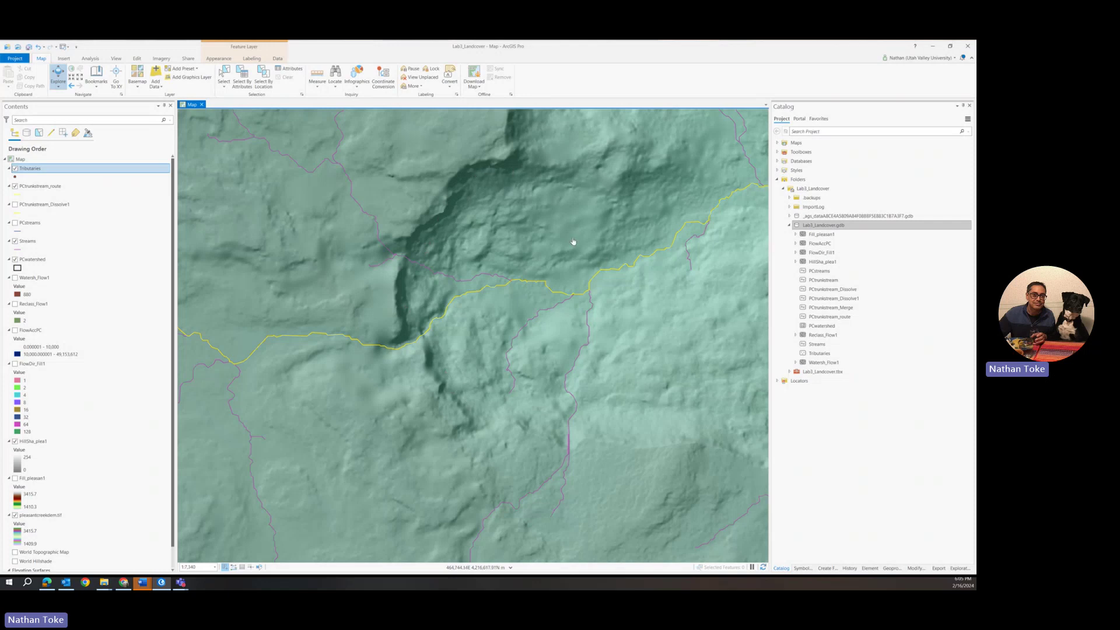
scroll(573, 241, down, 3)
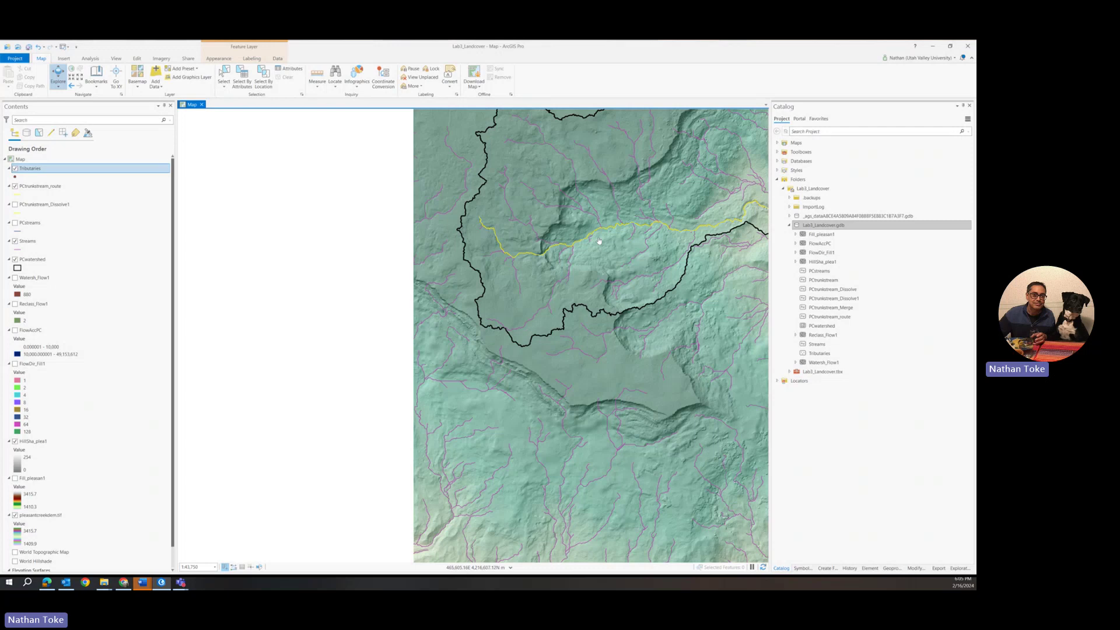
drag(598, 241, 527, 257)
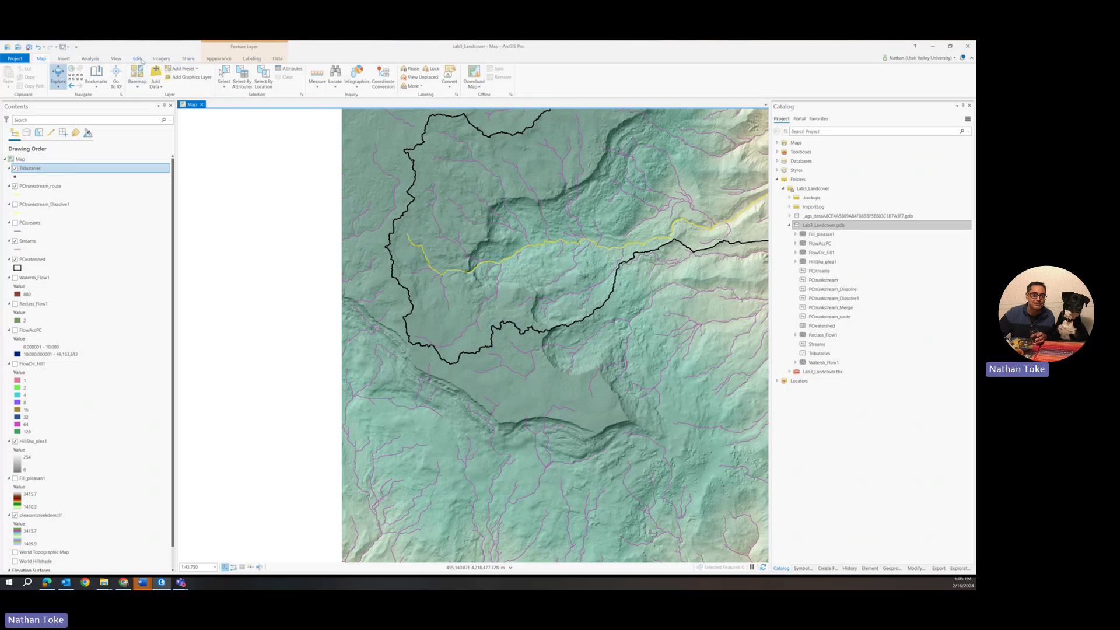
Add a Tributaries point snapped to the PCtrunkstream_route line where the northern tributary joins just east of the western reach's hooked bend.
click(139, 59)
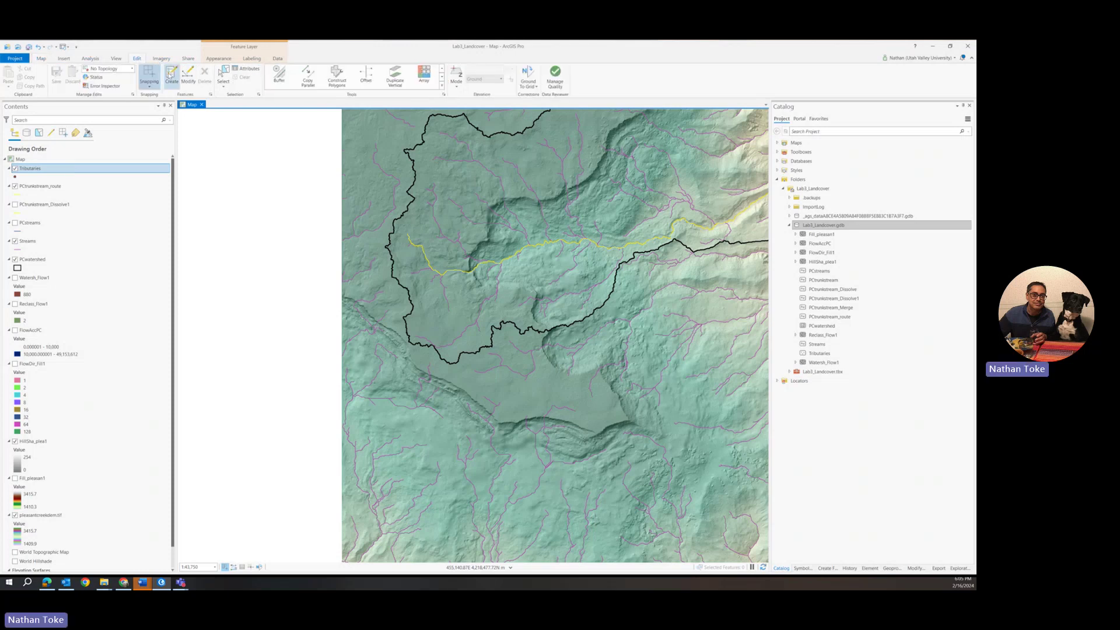
click(171, 74)
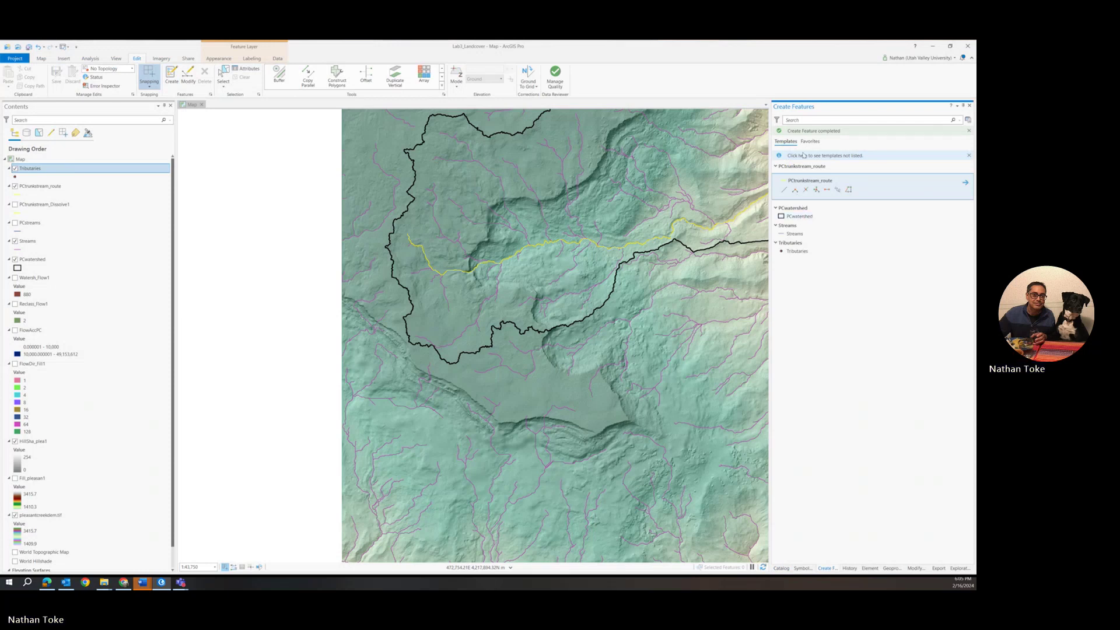
click(797, 252)
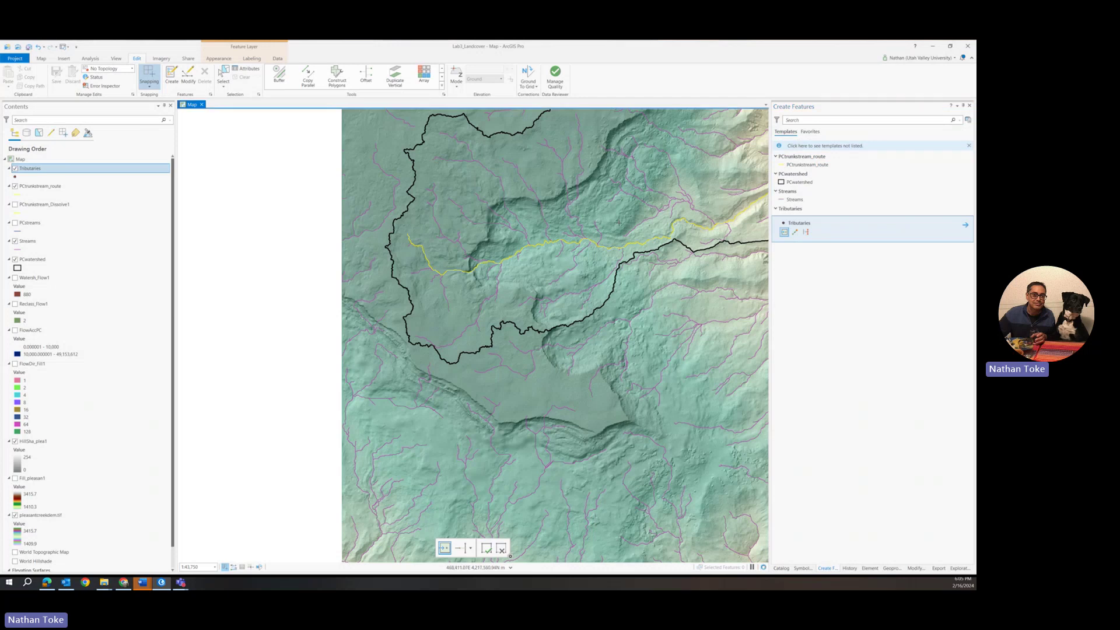
scroll(618, 222, up, 3)
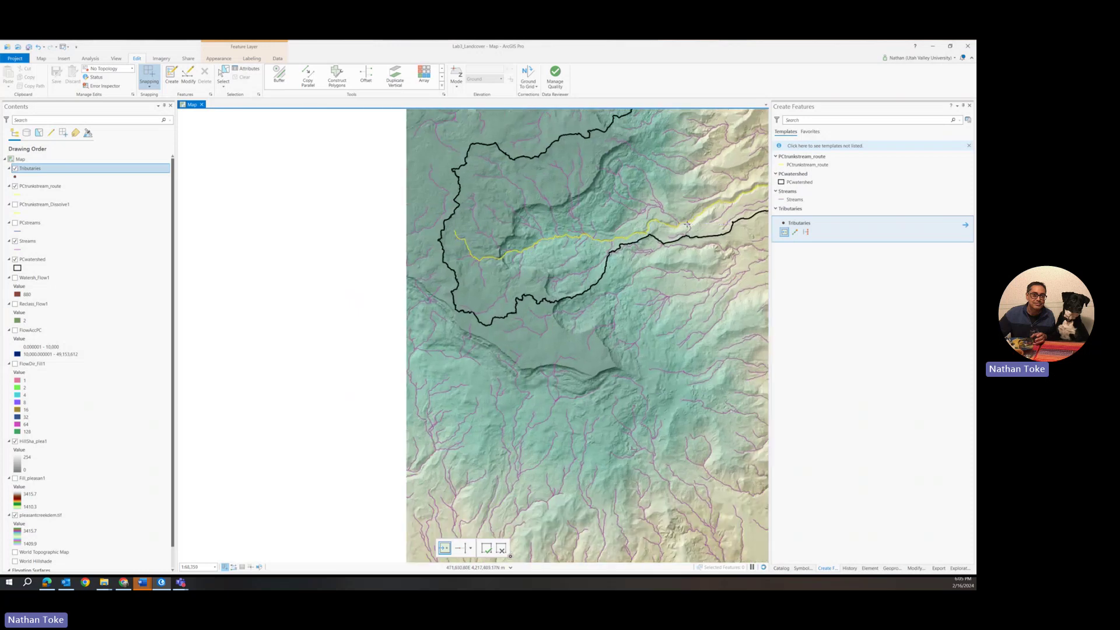
scroll(673, 241, up, 2)
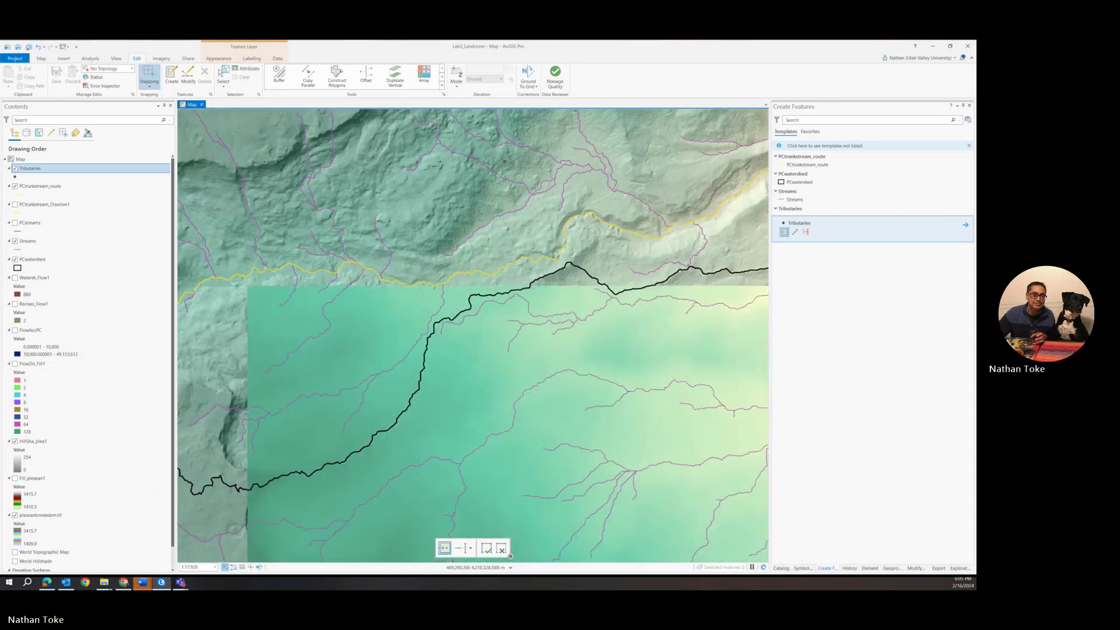
scroll(679, 224, up, 3)
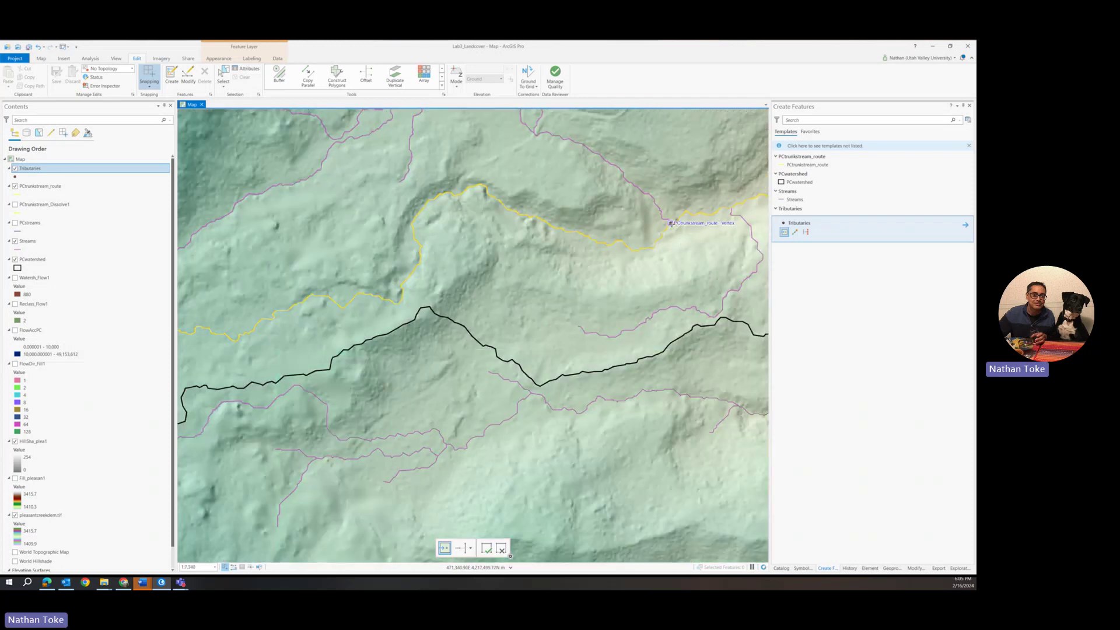
click(671, 223)
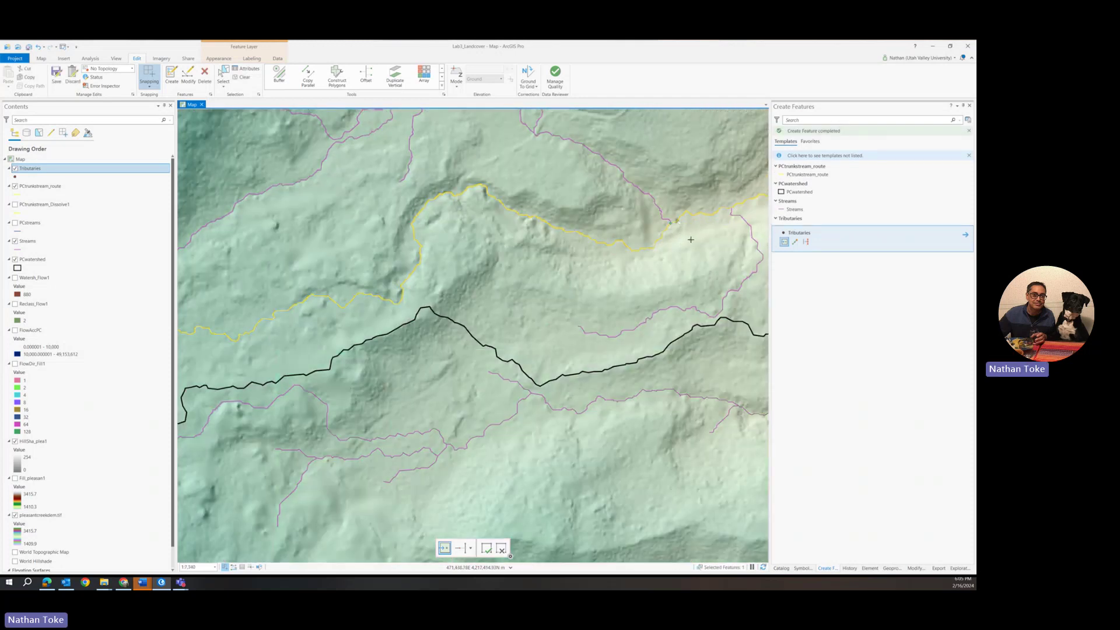
Add Tributaries points on the trunk stream at the two neighbouring large confluences in the central watershed, farther northeast.
scroll(691, 240, down, 4)
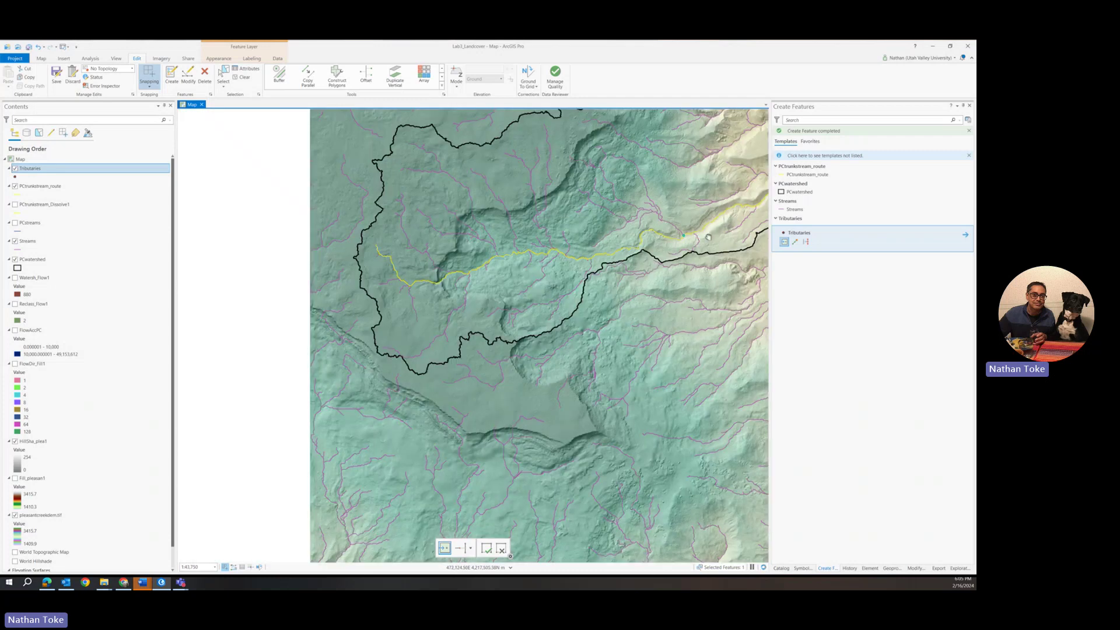
drag(626, 260, 405, 277)
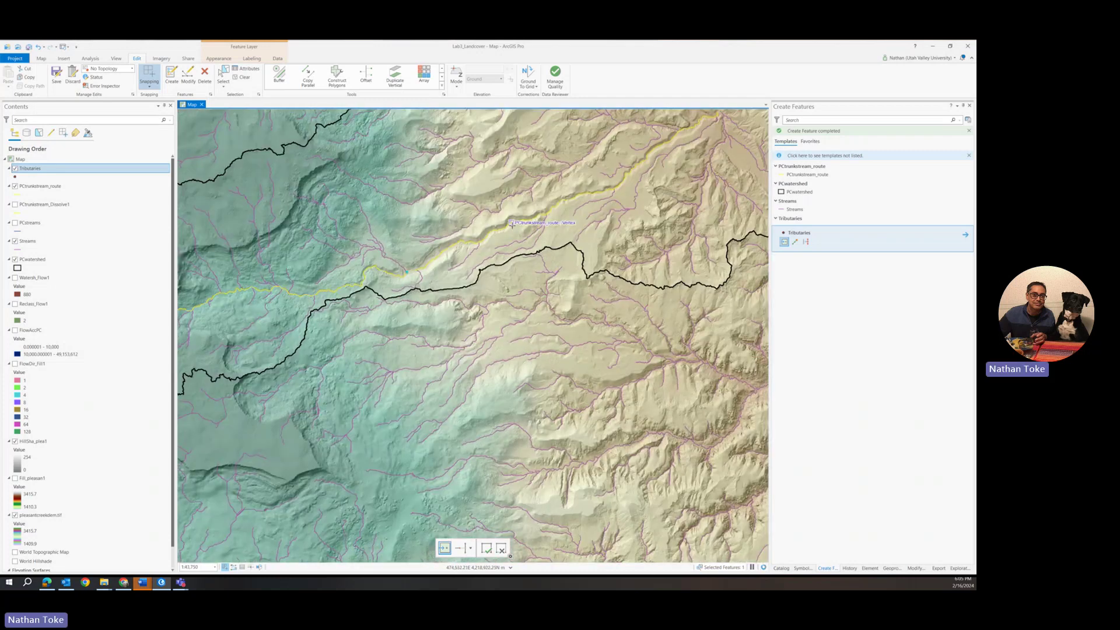
scroll(559, 215, down, 1)
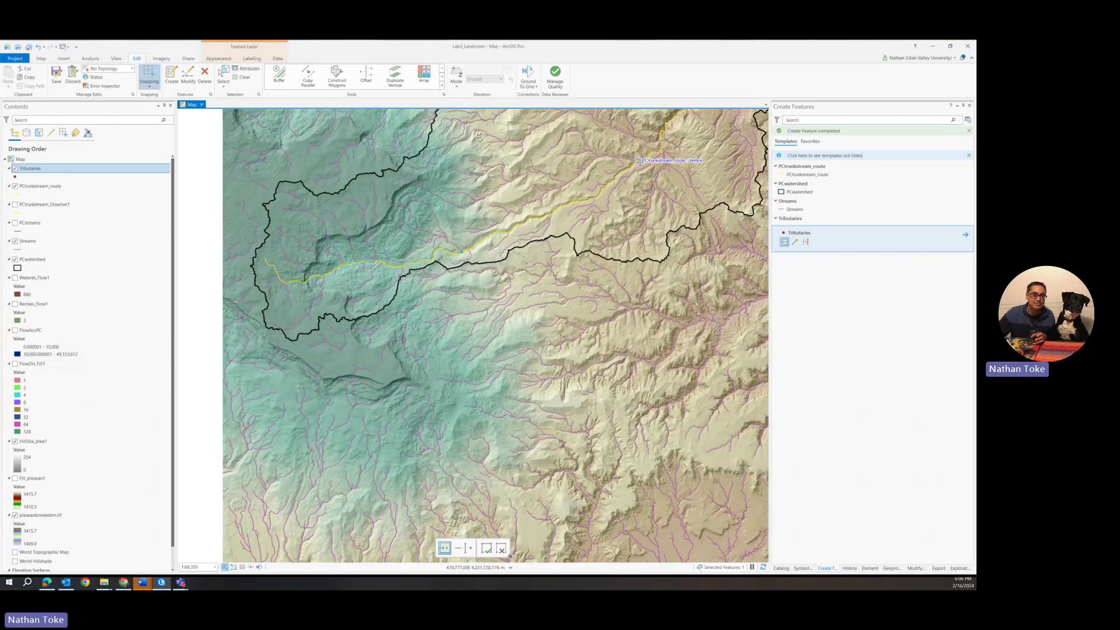
scroll(636, 166, up, 2)
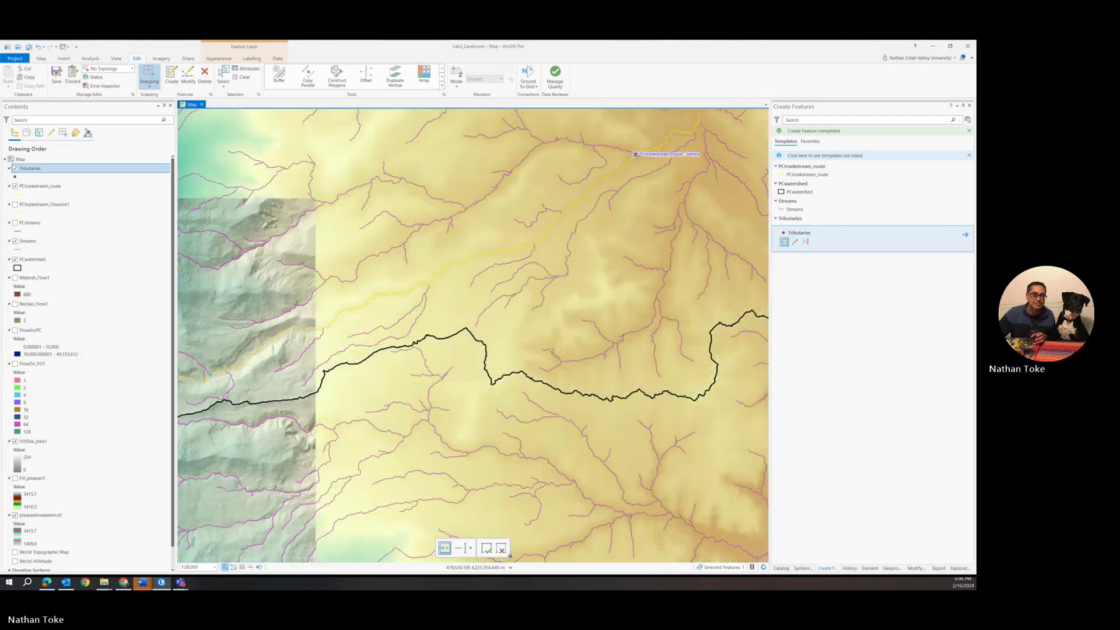
drag(636, 154, 498, 270)
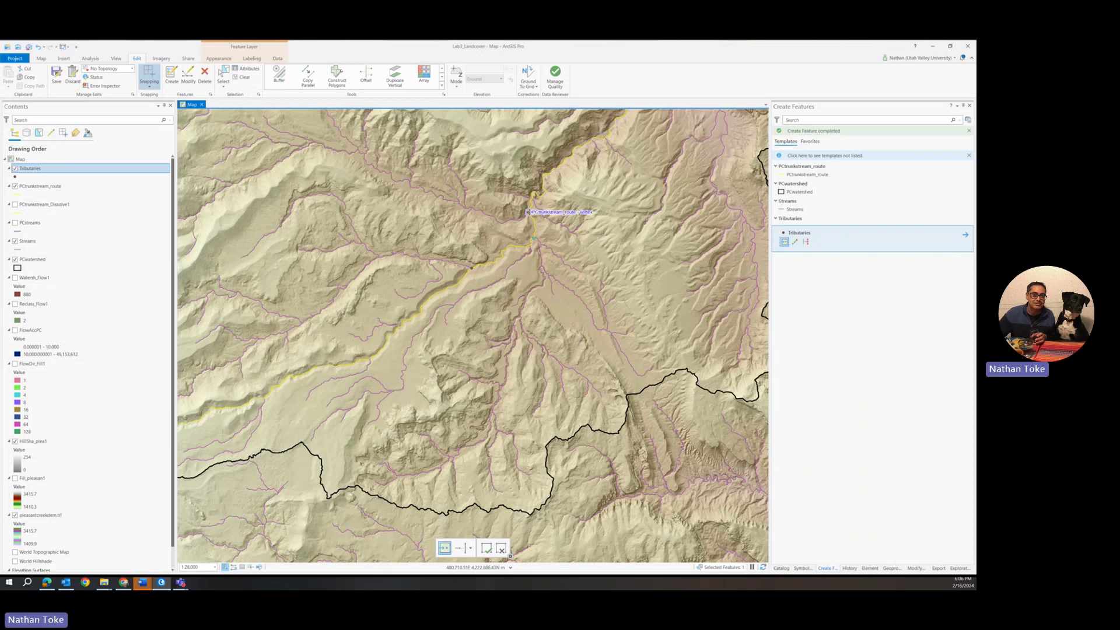
Add a Tributaries point snapped to the trunk stream at the next major confluence northeast, just before the stream turns east.
scroll(529, 212, down, 3)
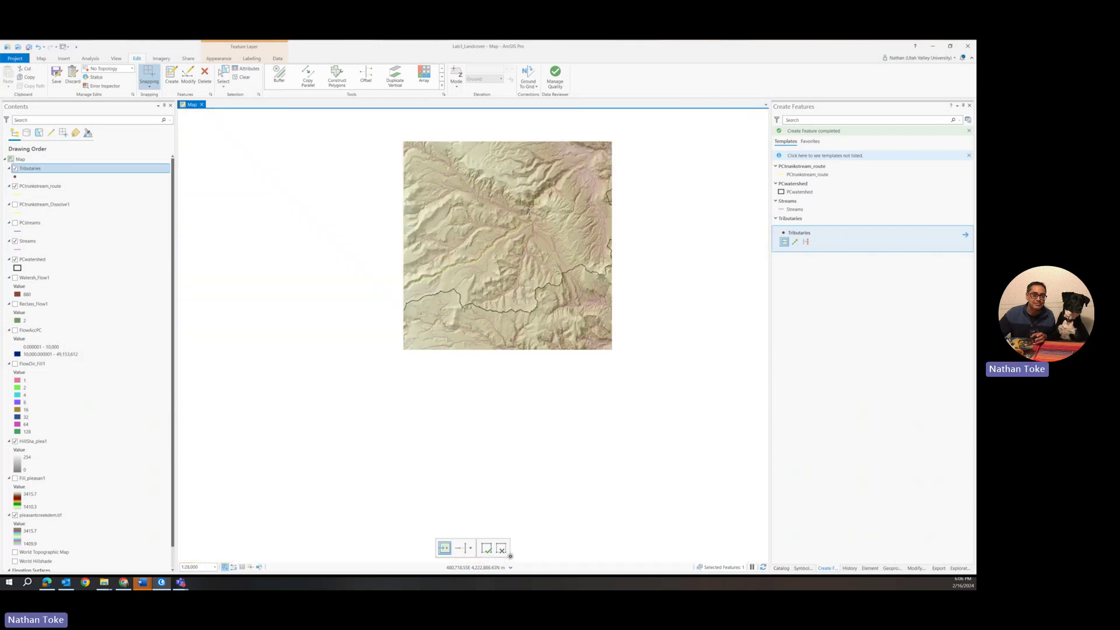
scroll(542, 219, up, 1)
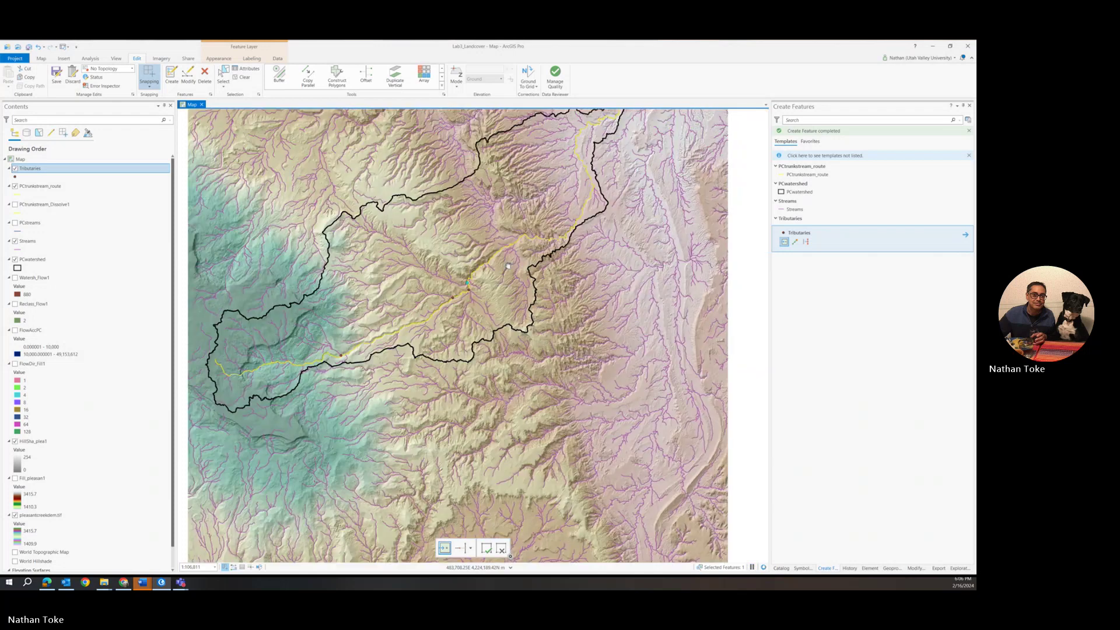
scroll(517, 244, up, 3)
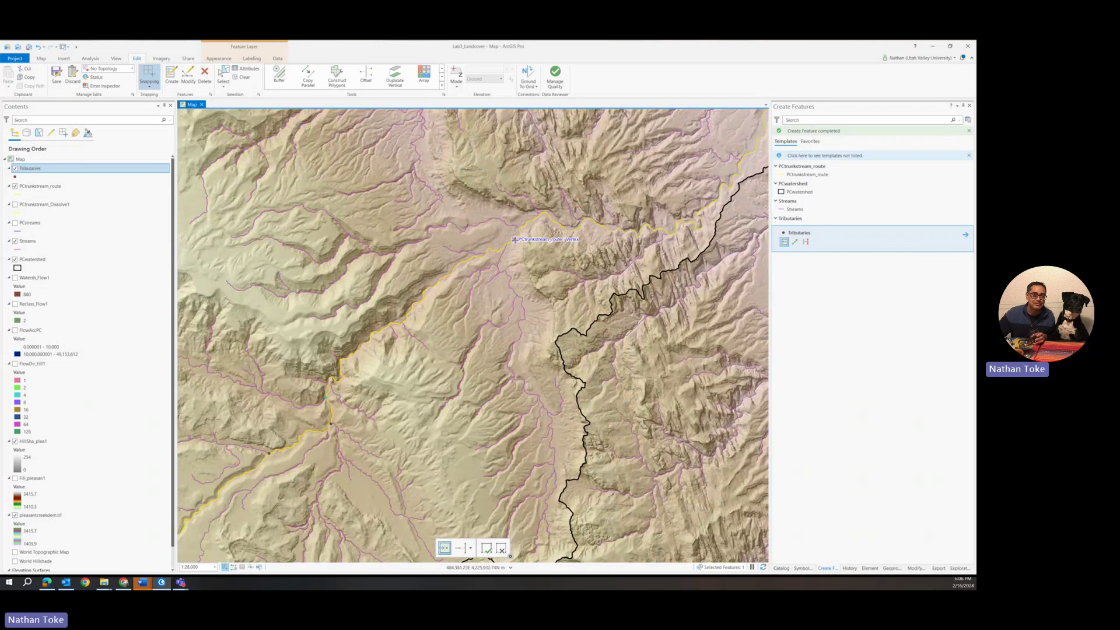
click(515, 240)
scroll(548, 241, down, 2)
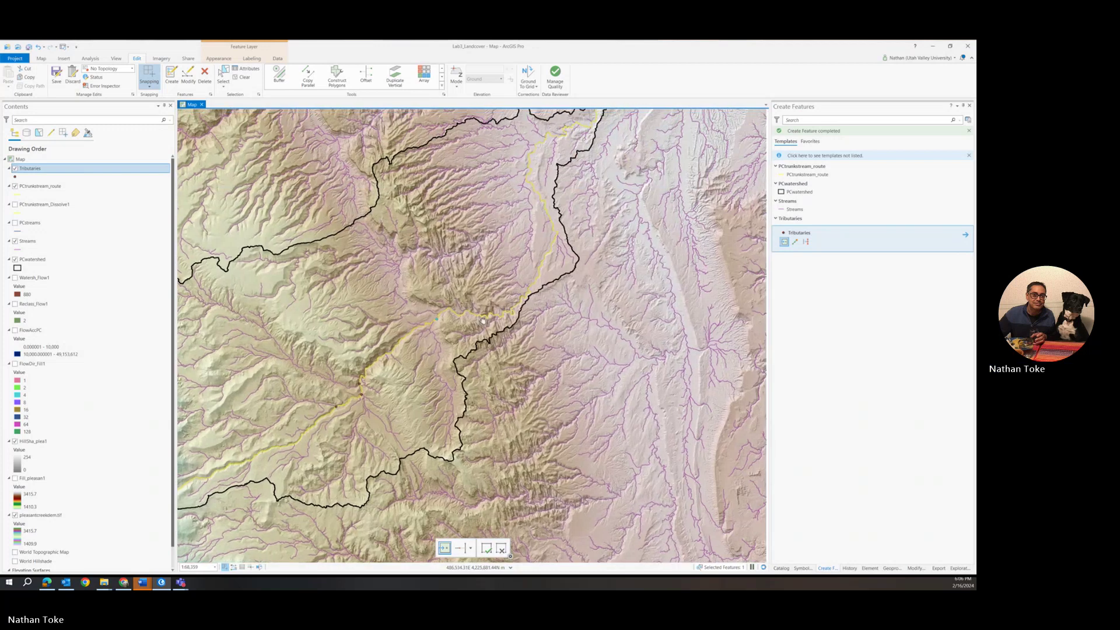
Save all pending edits to the Tributaries points.
drag(483, 320, 473, 363)
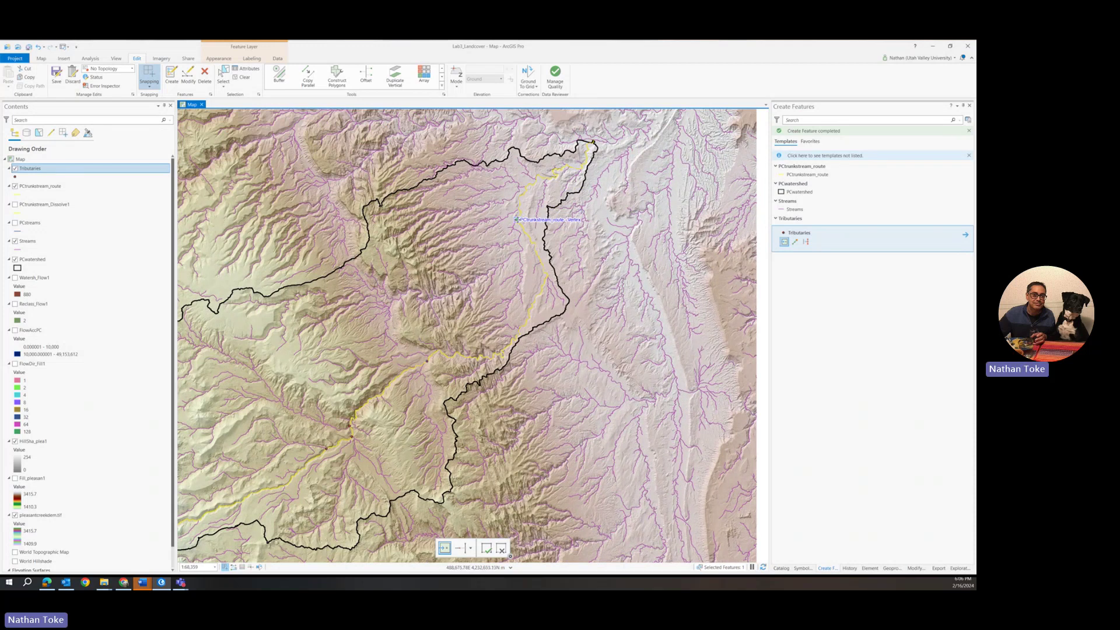
scroll(517, 220, down, 4)
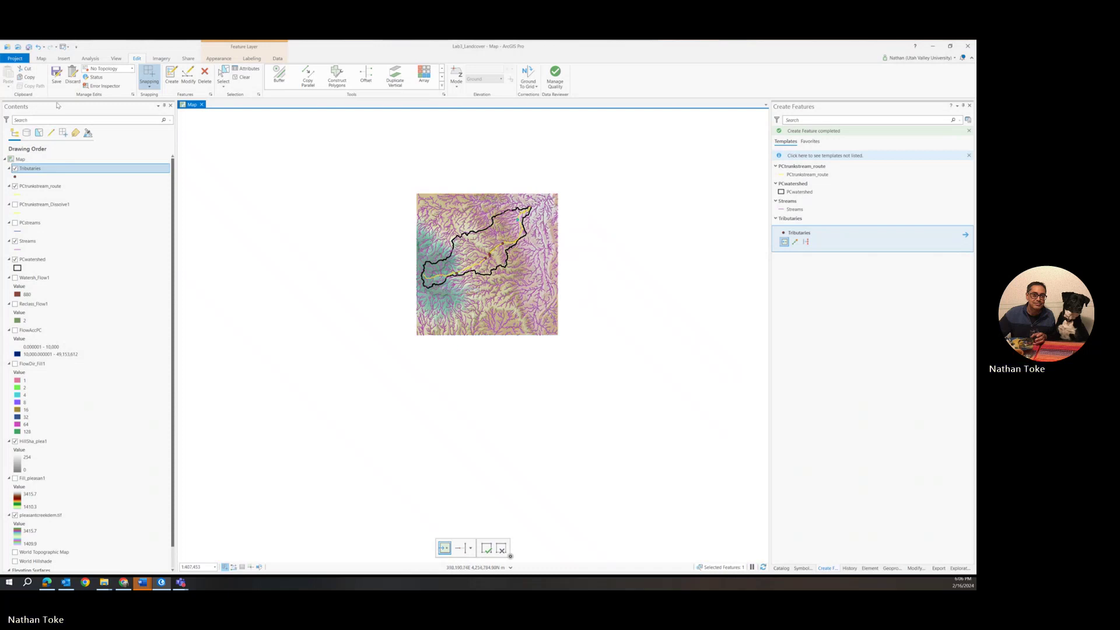
click(61, 80)
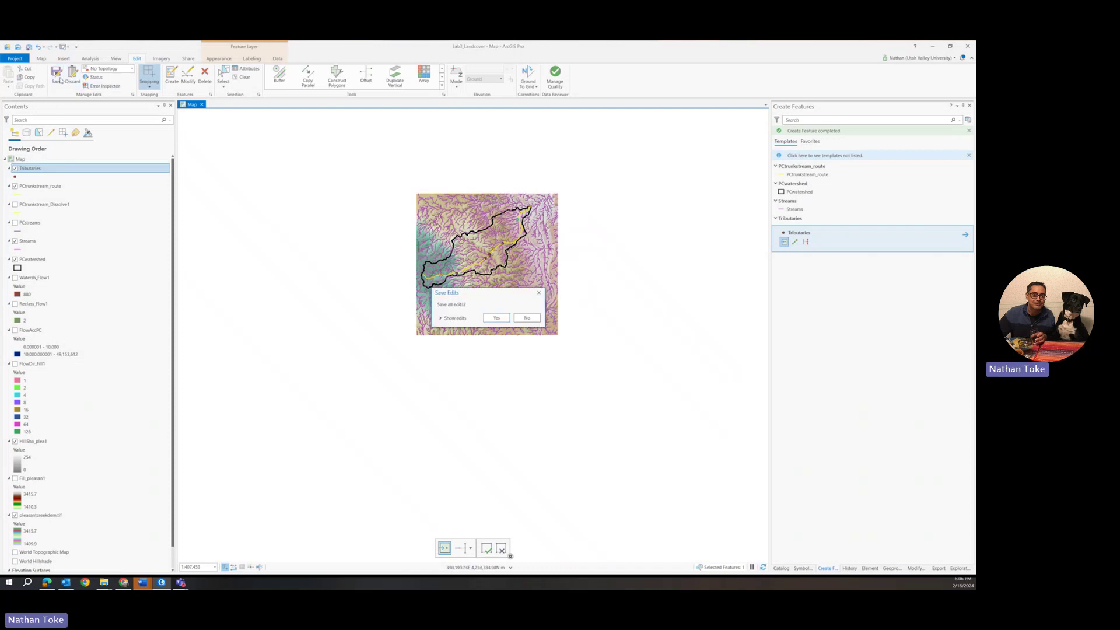
click(497, 318)
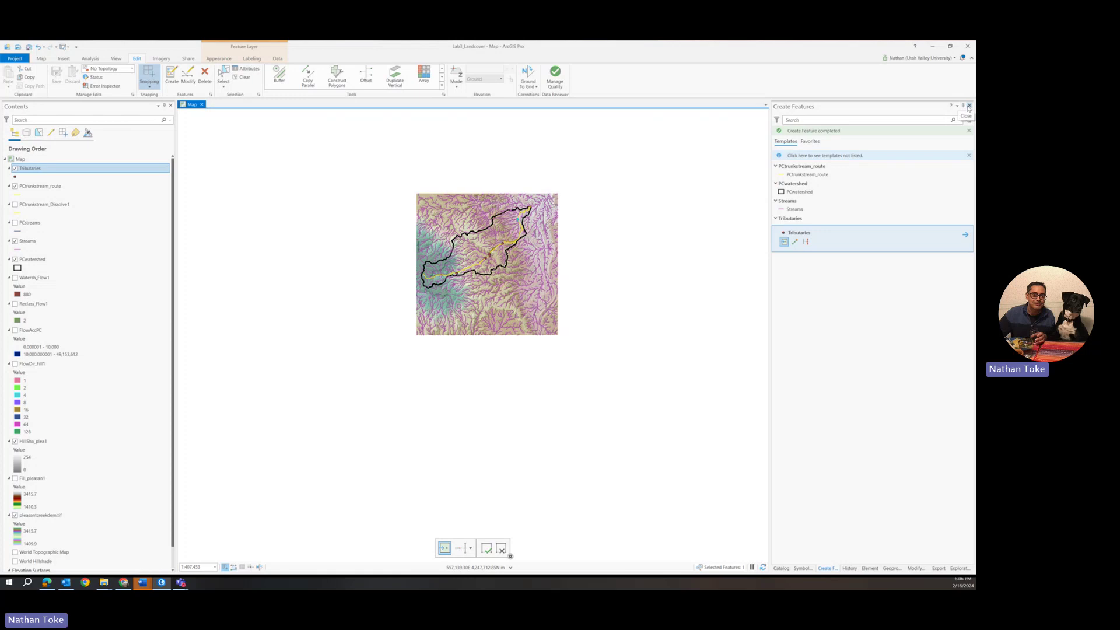
Add a Short field named Position to the Tributaries attribute table, save the field change and close the field design view.
click(40, 170)
right_click(39, 170)
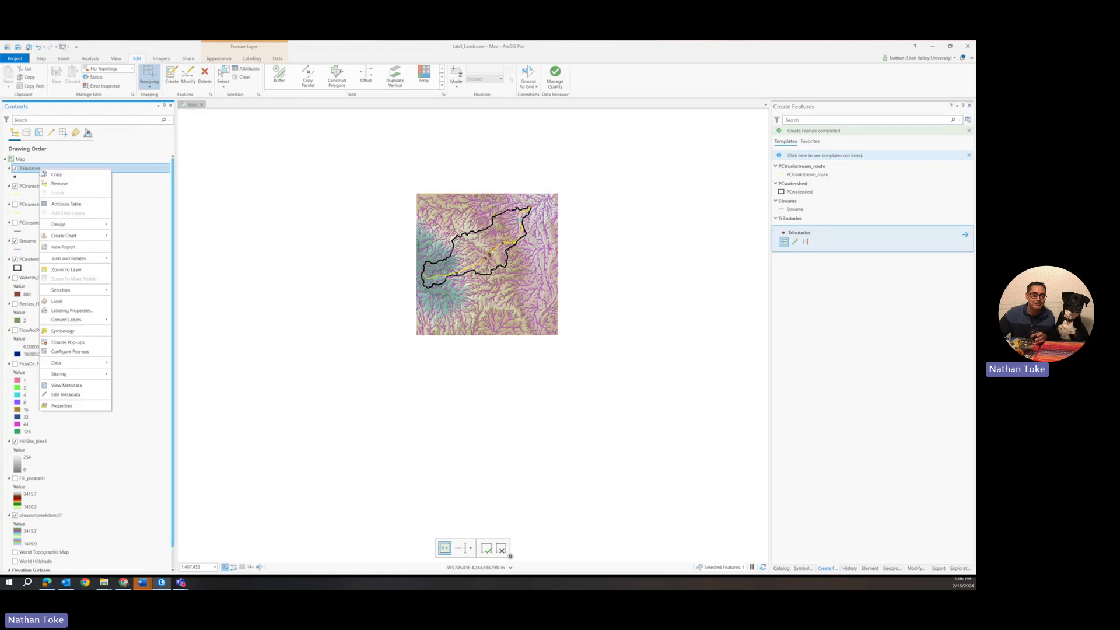
click(66, 205)
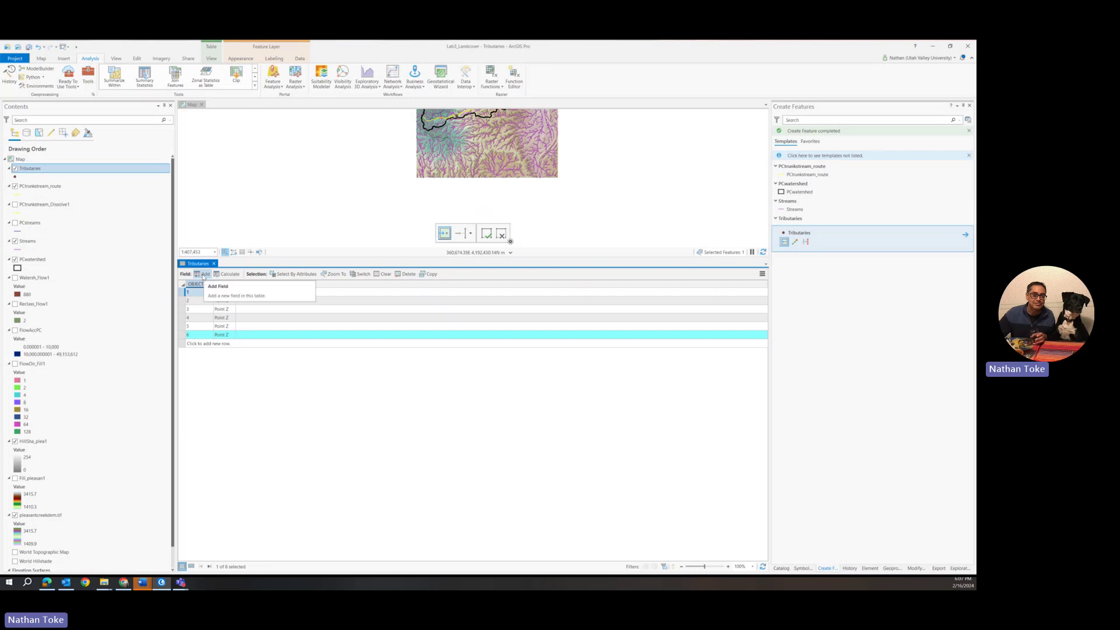
click(204, 274)
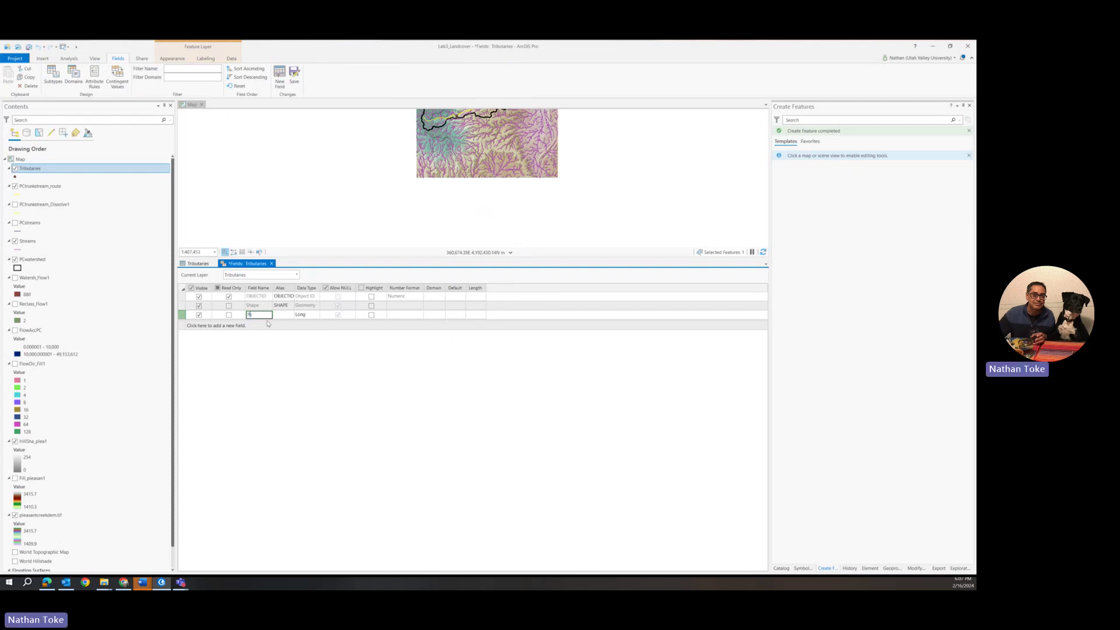
text(Position)
click(314, 318)
click(315, 318)
click(311, 327)
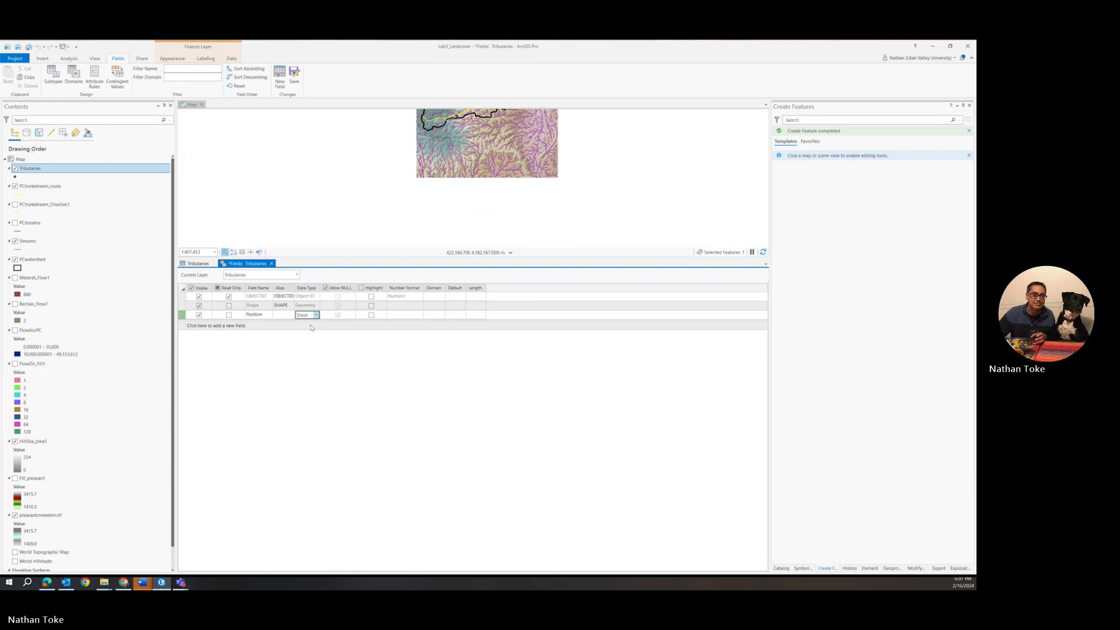
click(294, 74)
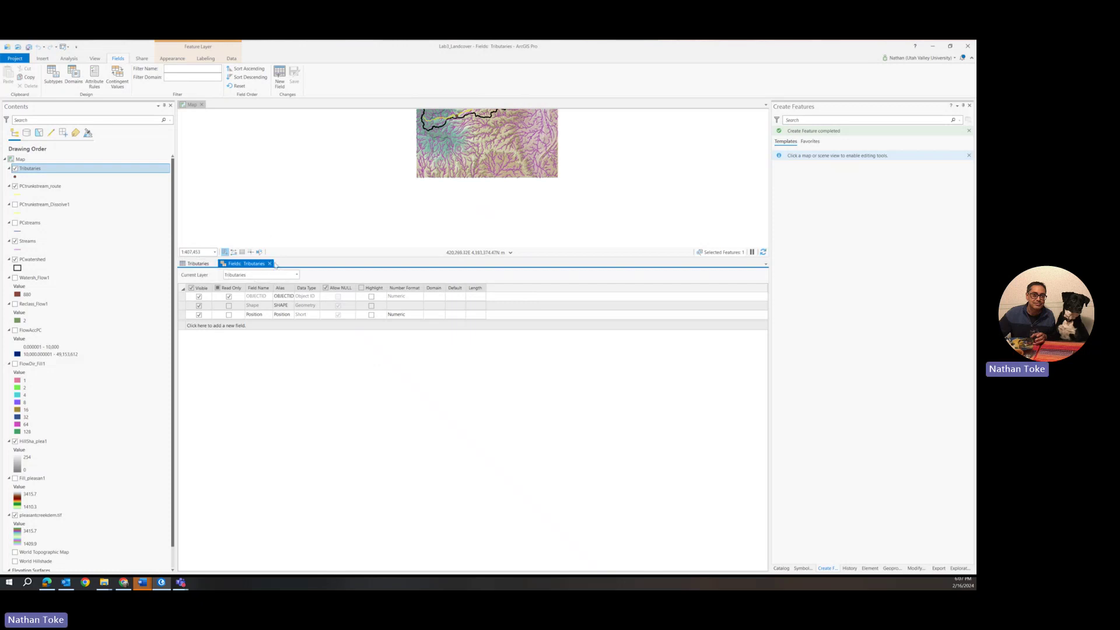
click(271, 263)
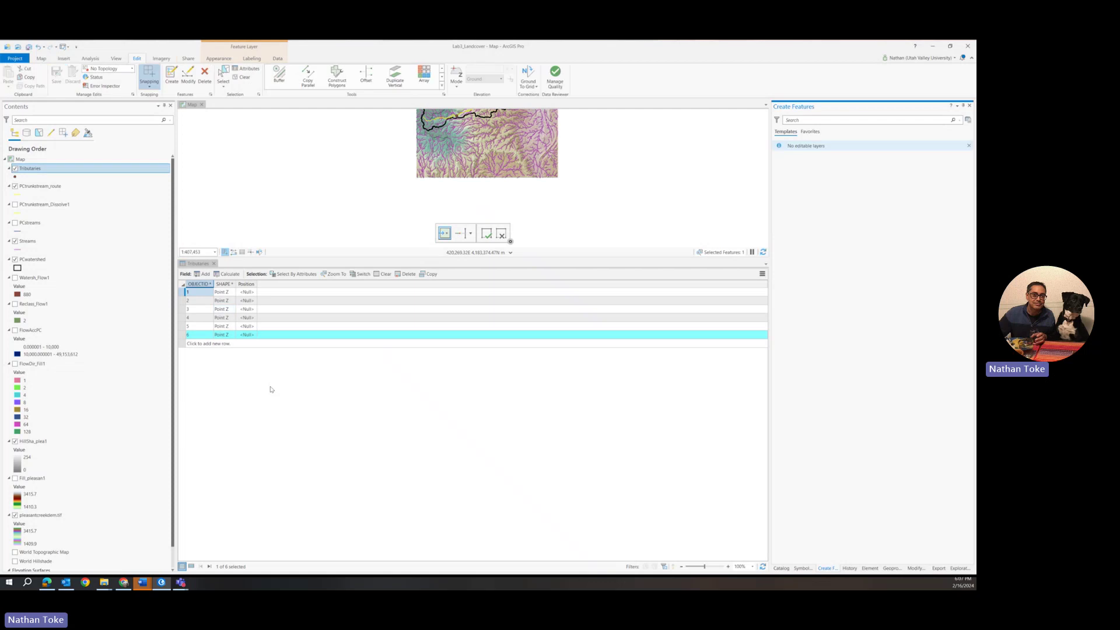
Number the six Tributaries records 1 through 6 in the Position field, in ascending OBJECTID order.
click(325, 403)
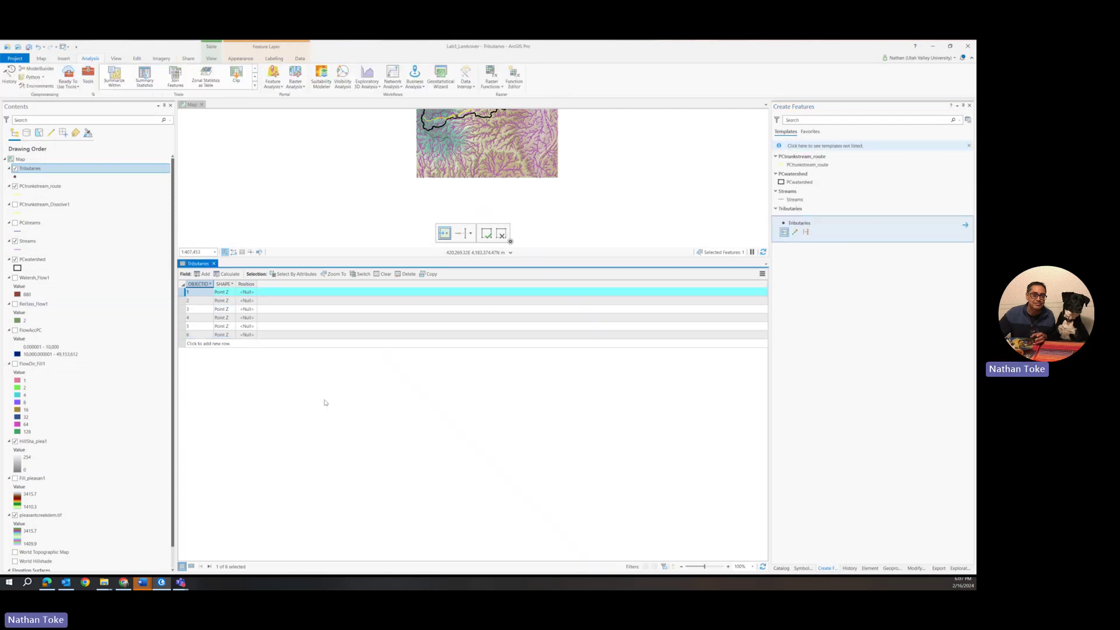
click(247, 292)
text(1)
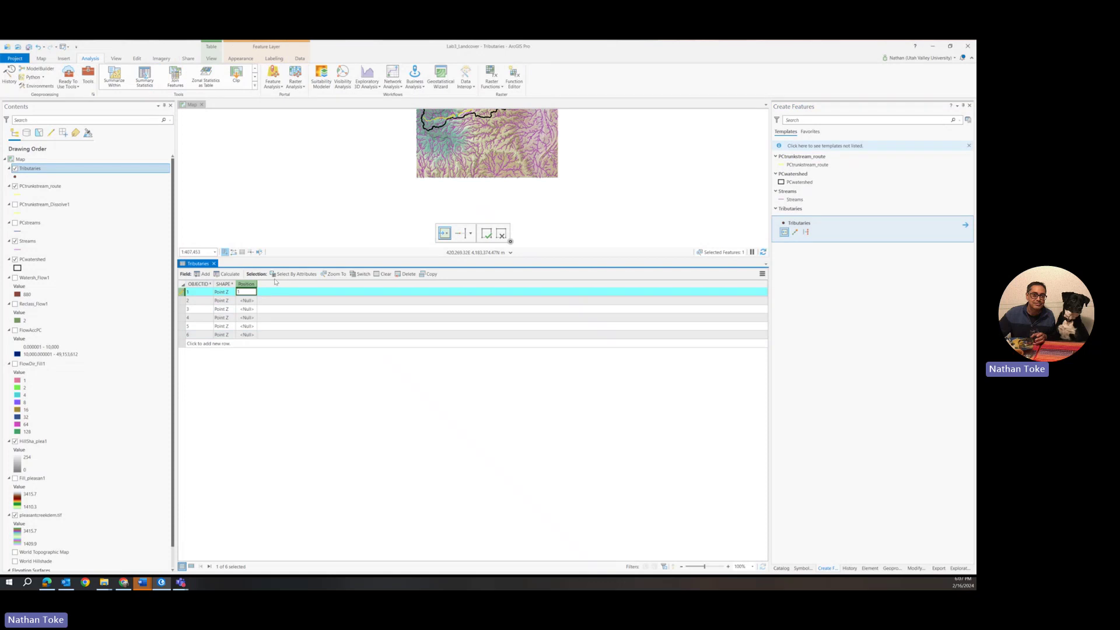
key(Return)
text(2)
key(Return)
text(3)
key(Return)
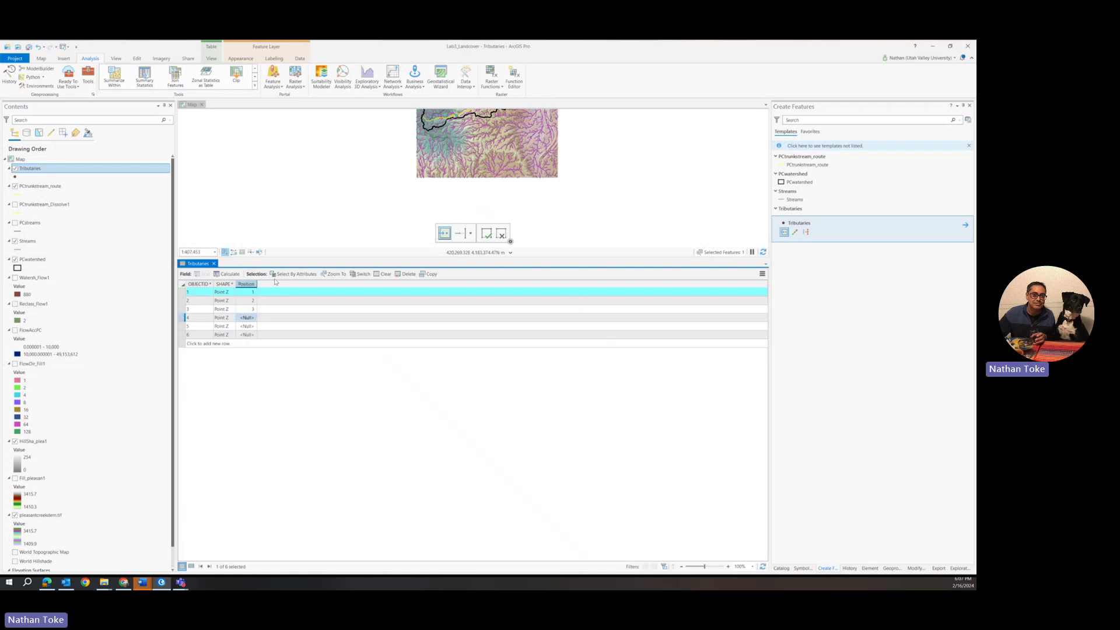
text(4)
key(Return)
text(5)
text(6)
click(538, 216)
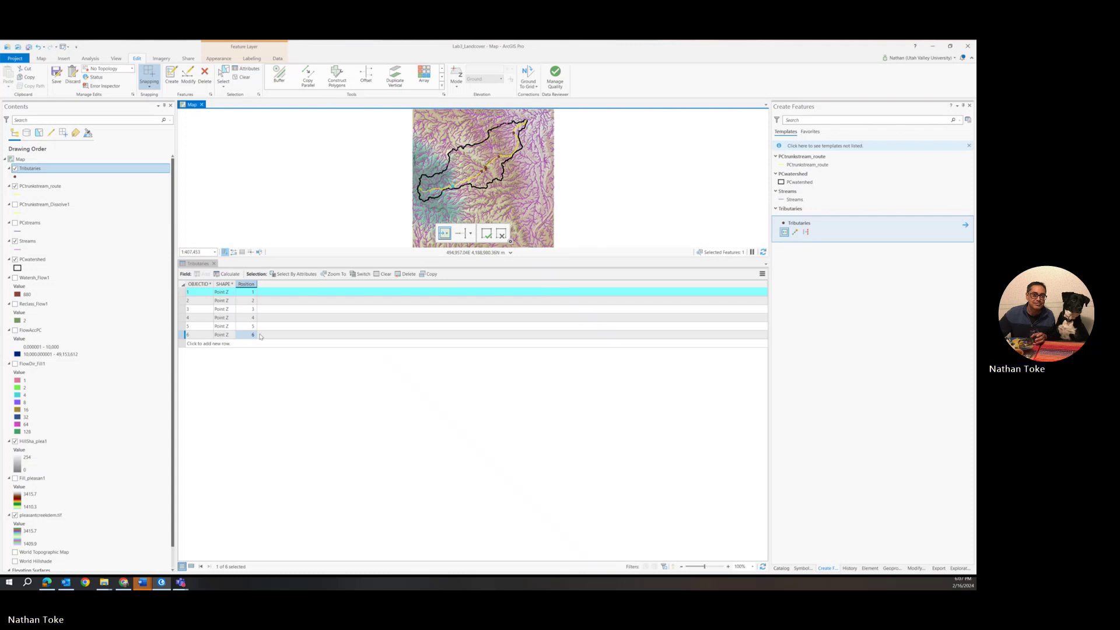
drag(254, 335, 240, 329)
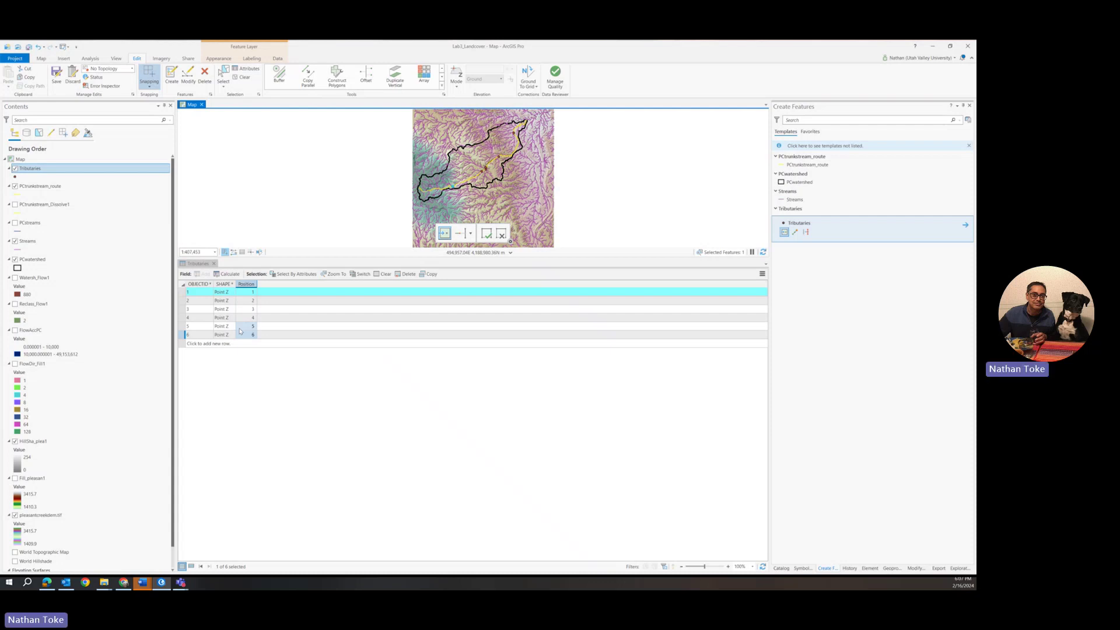
Select all PCtrunkstream_route features, create an elevation profile from that layer in feet, and enlarge the map area to show the graph.
right_click(50, 188)
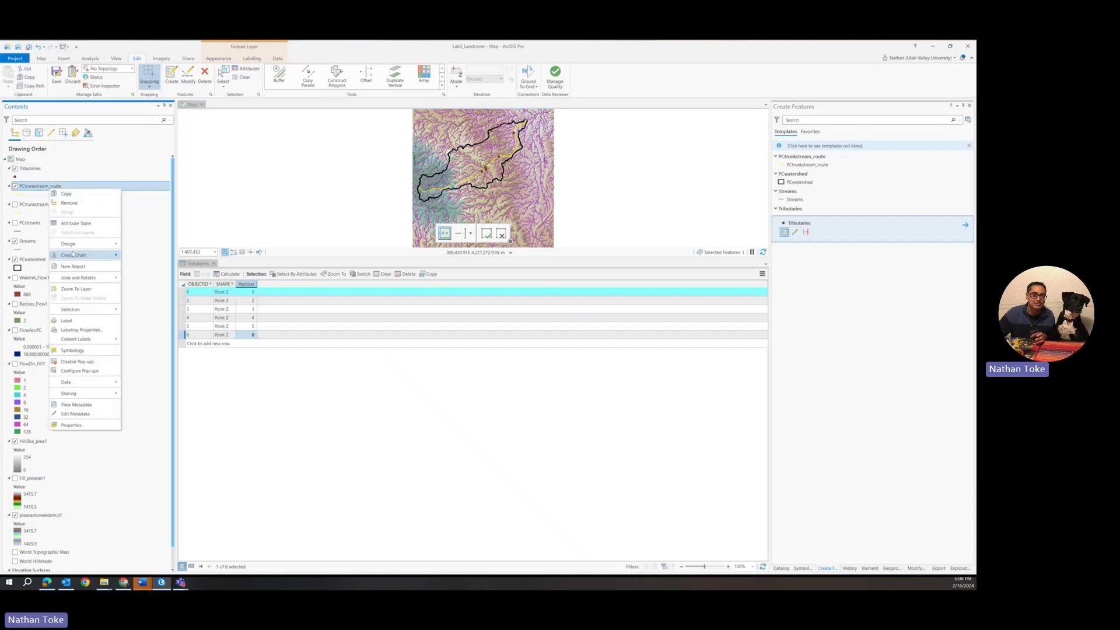
mouse_move(88, 309)
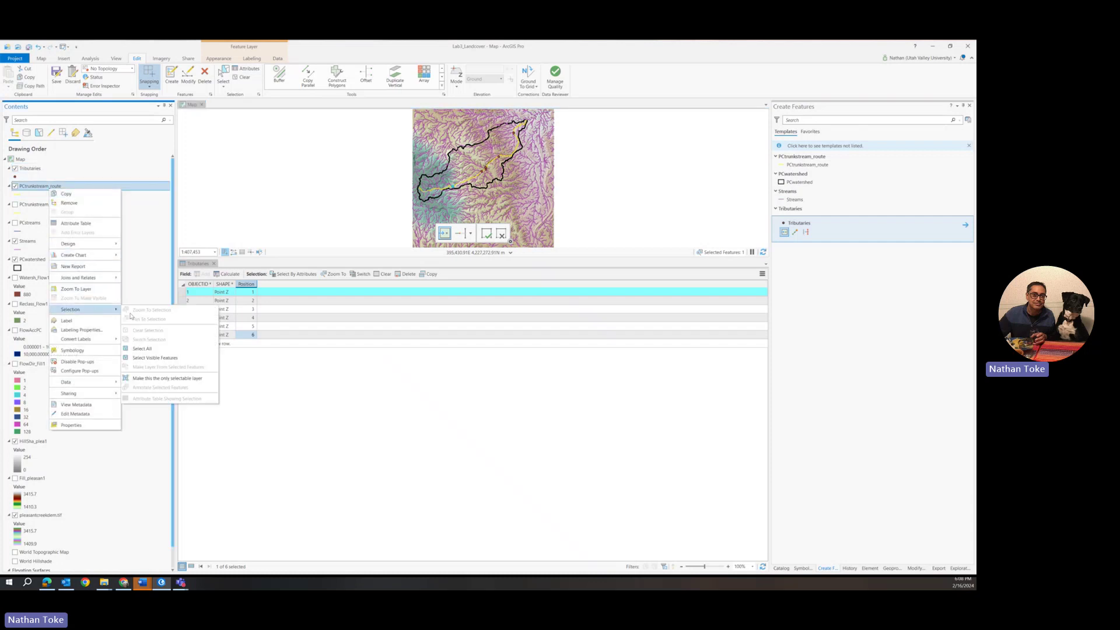
click(142, 348)
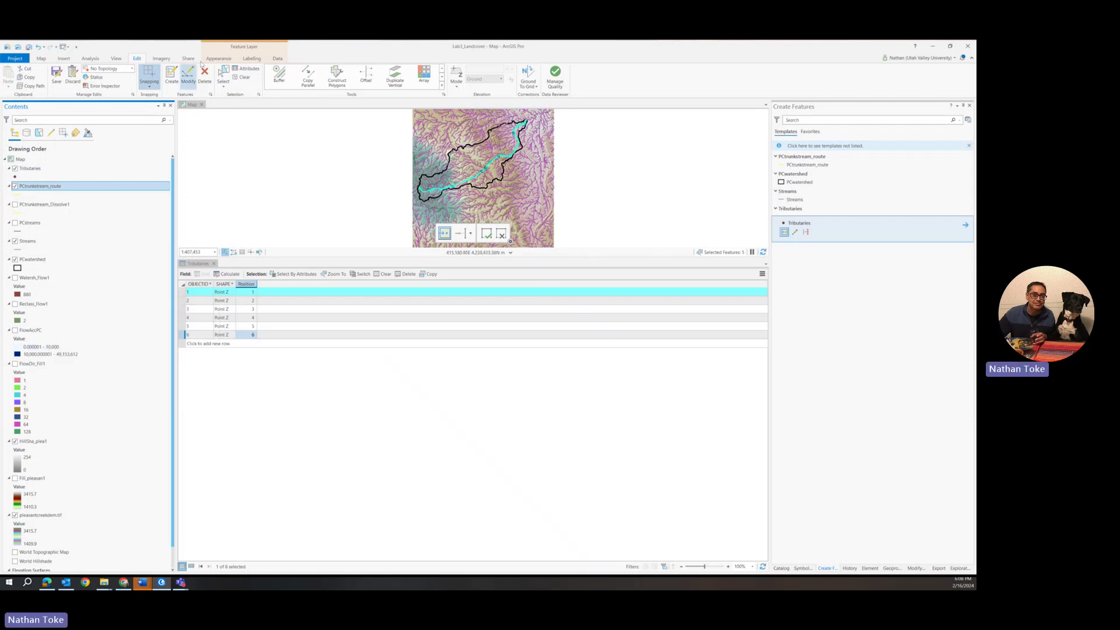
click(88, 59)
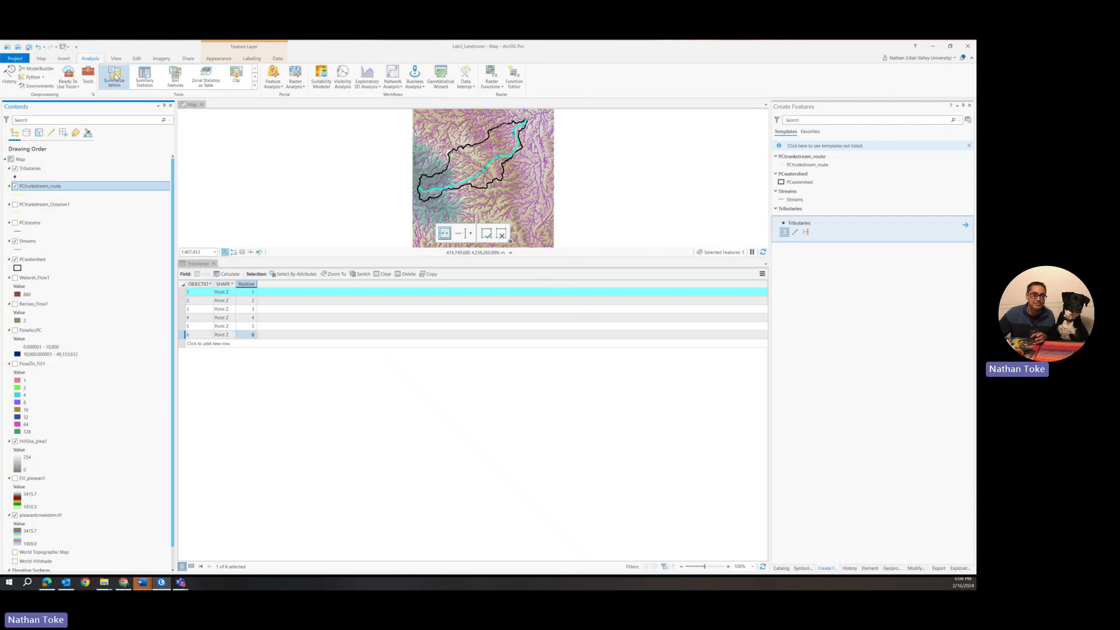
click(376, 89)
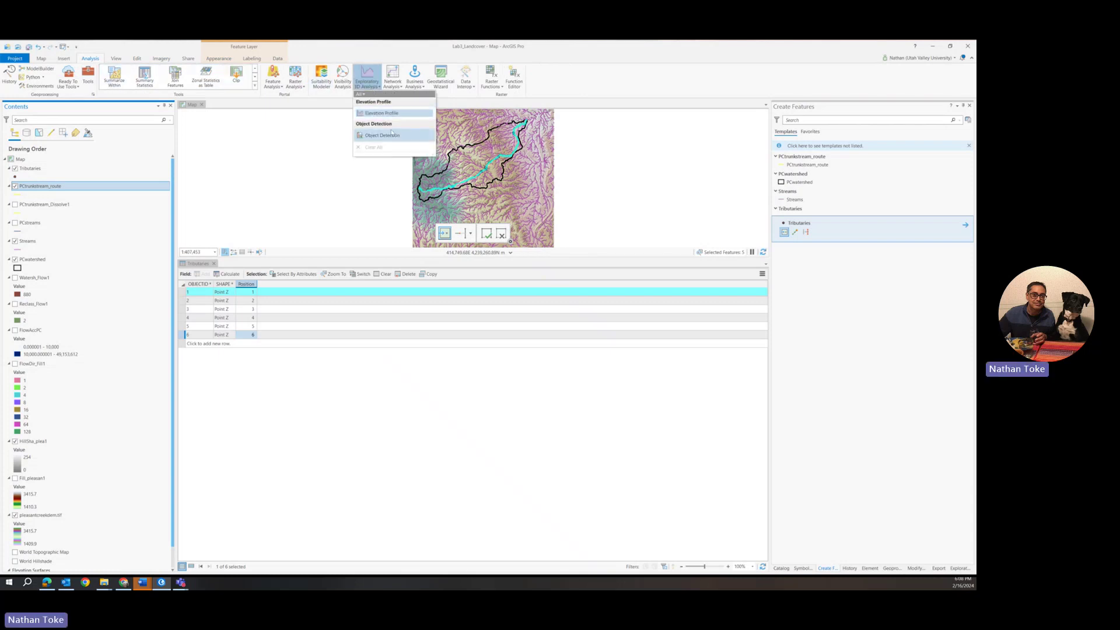
click(381, 113)
click(793, 205)
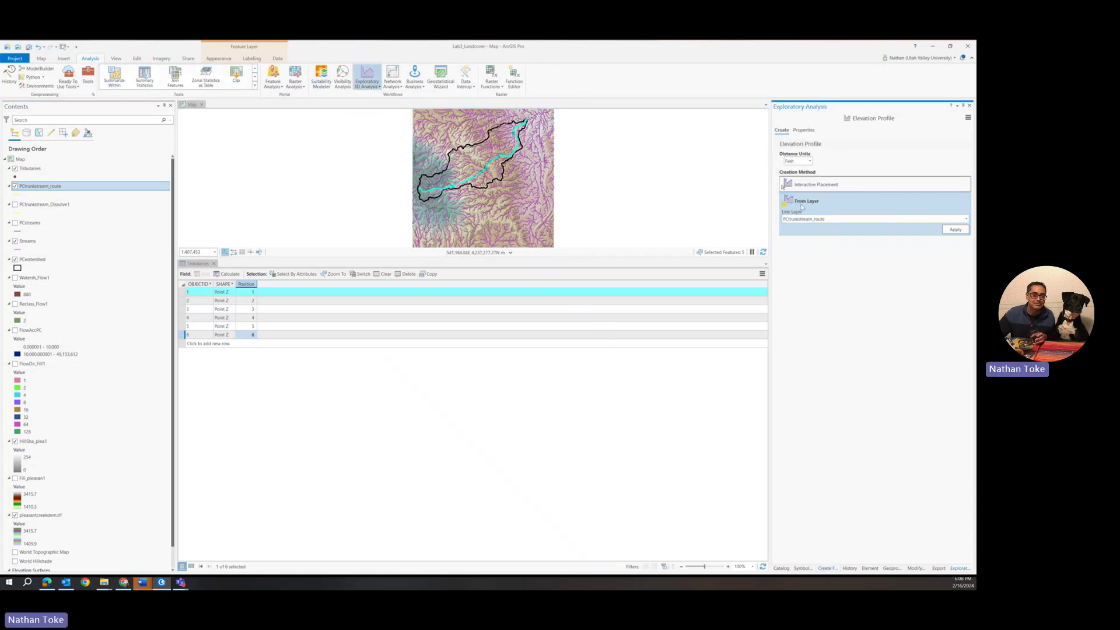
click(954, 230)
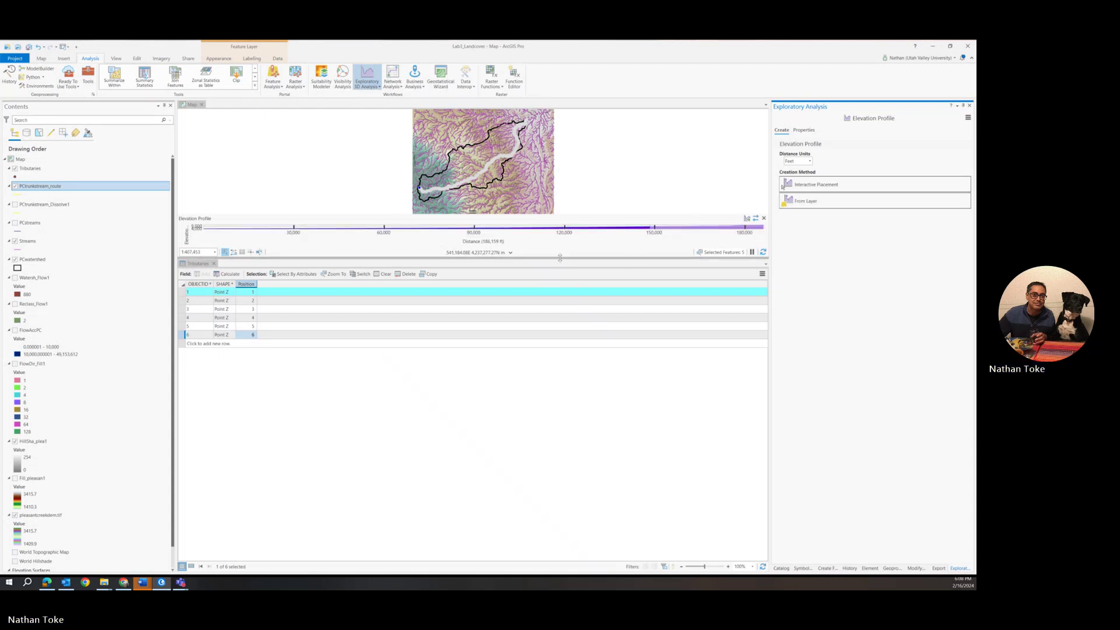
drag(560, 258, 560, 426)
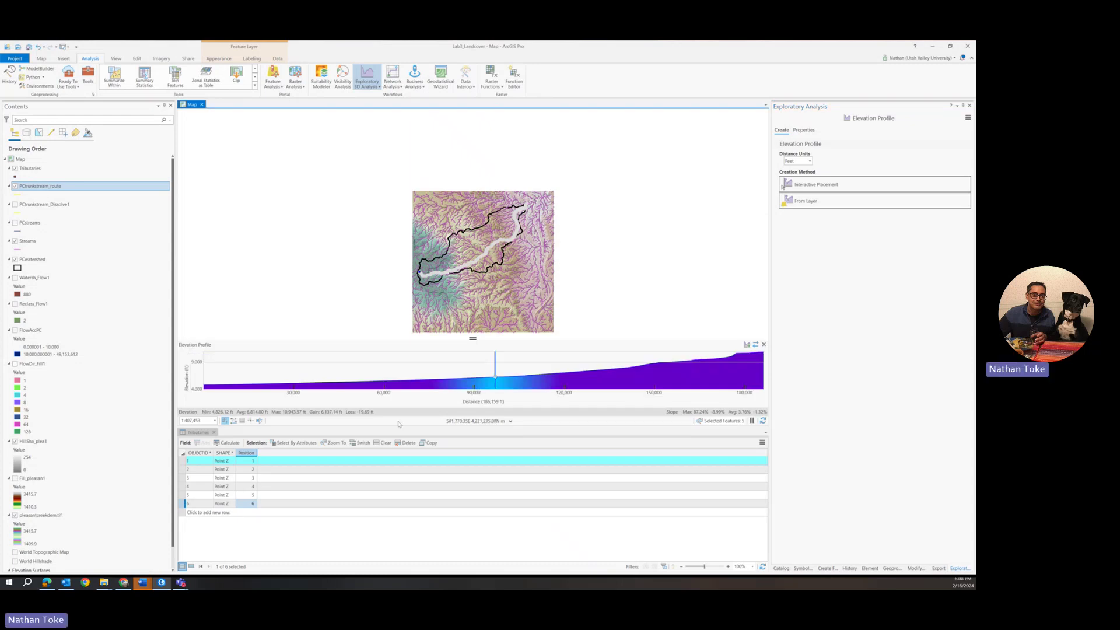
Renumber the Position field of the Tributaries records in descending order, from 6 for OBJECTID 1 to 1 for OBJECTID 6.
click(252, 461)
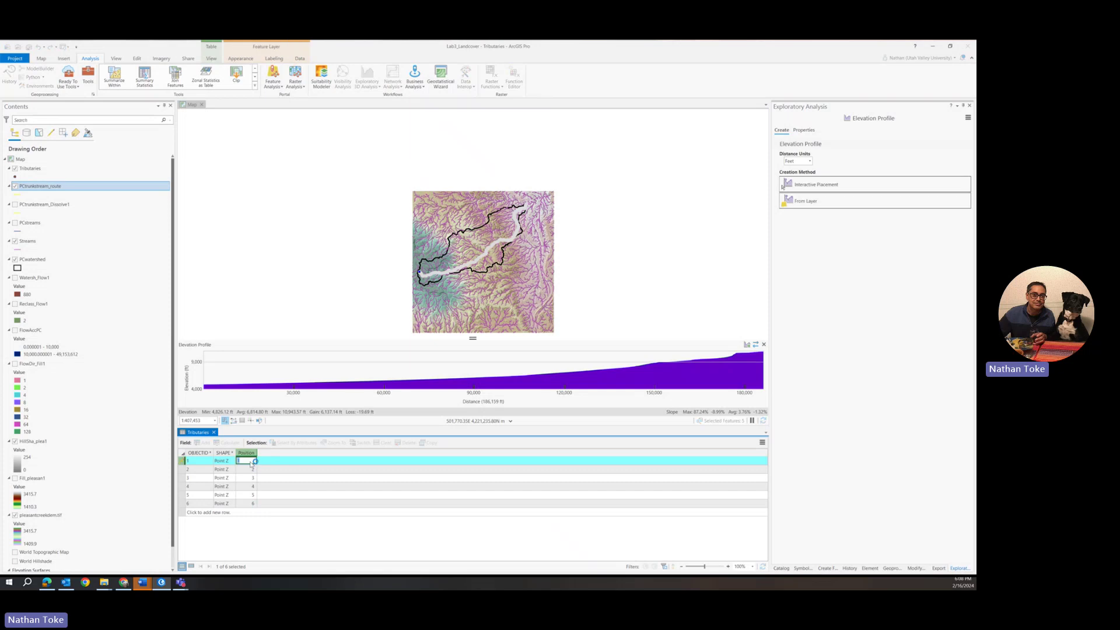
text(6)
key(Return)
text(5)
key(Return)
text(4)
key(Return)
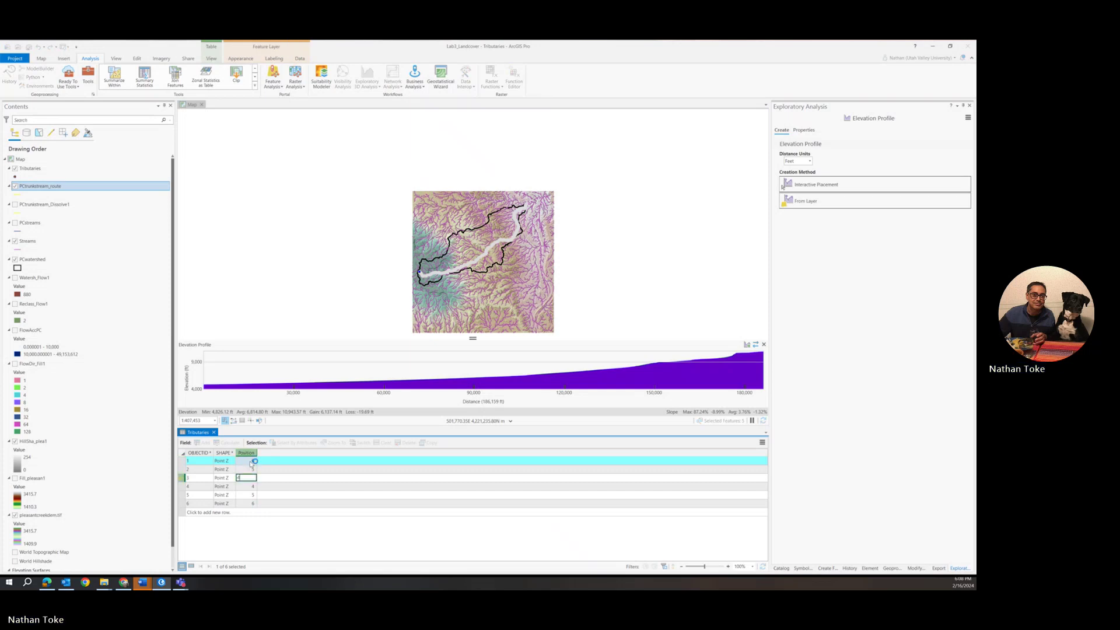
text(3)
key(Return)
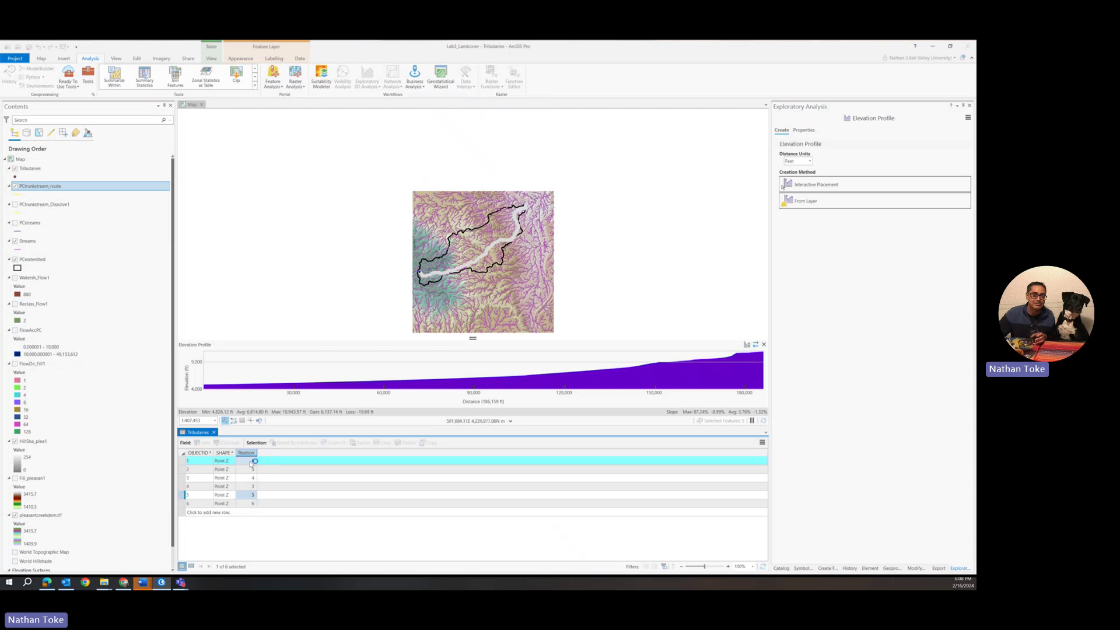
text(2)
key(Up)
text(1)
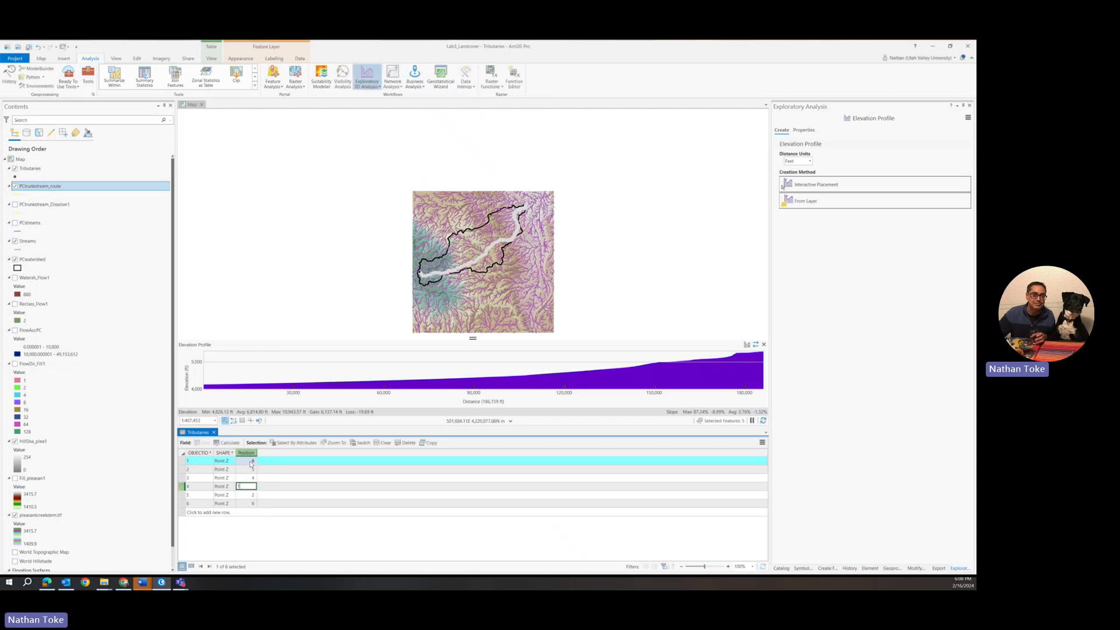
text(3)
key(Return)
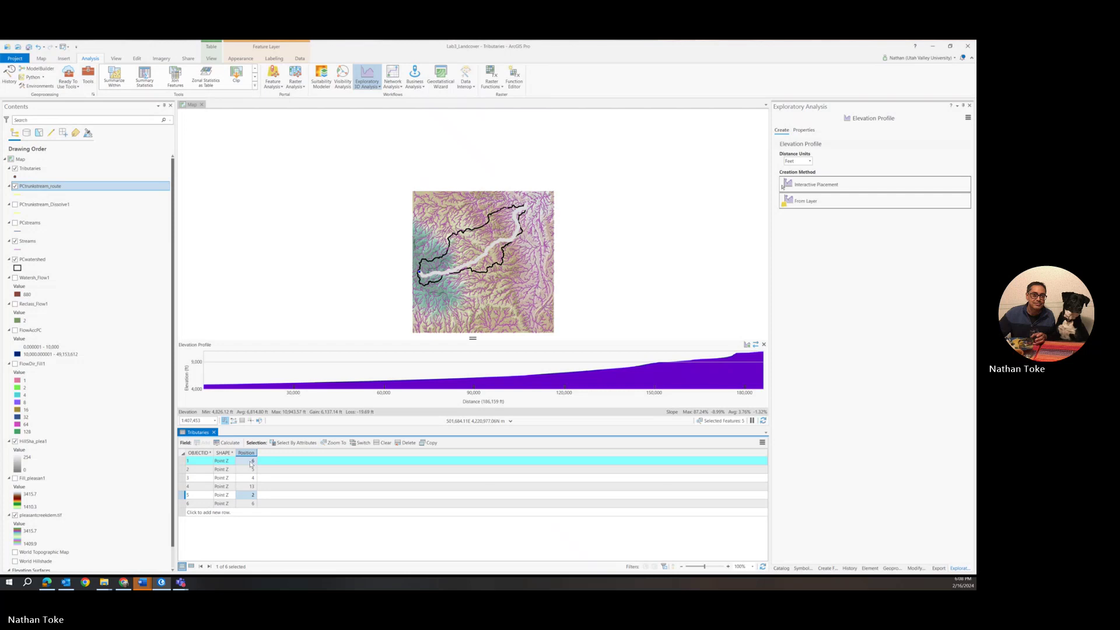
double_click(248, 486)
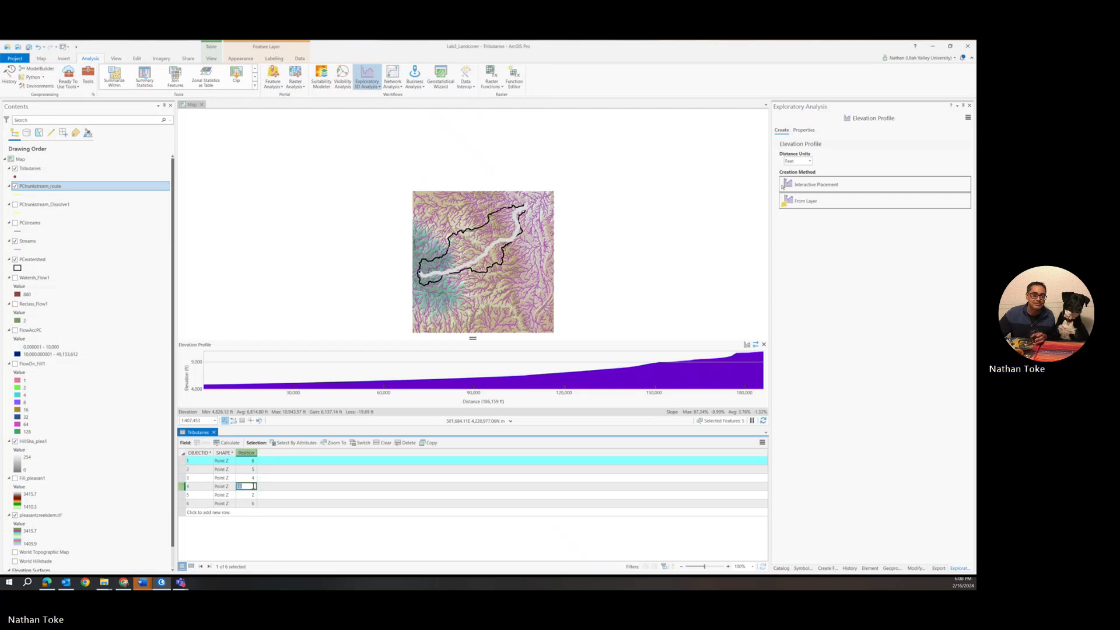
text(3)
key(Return)
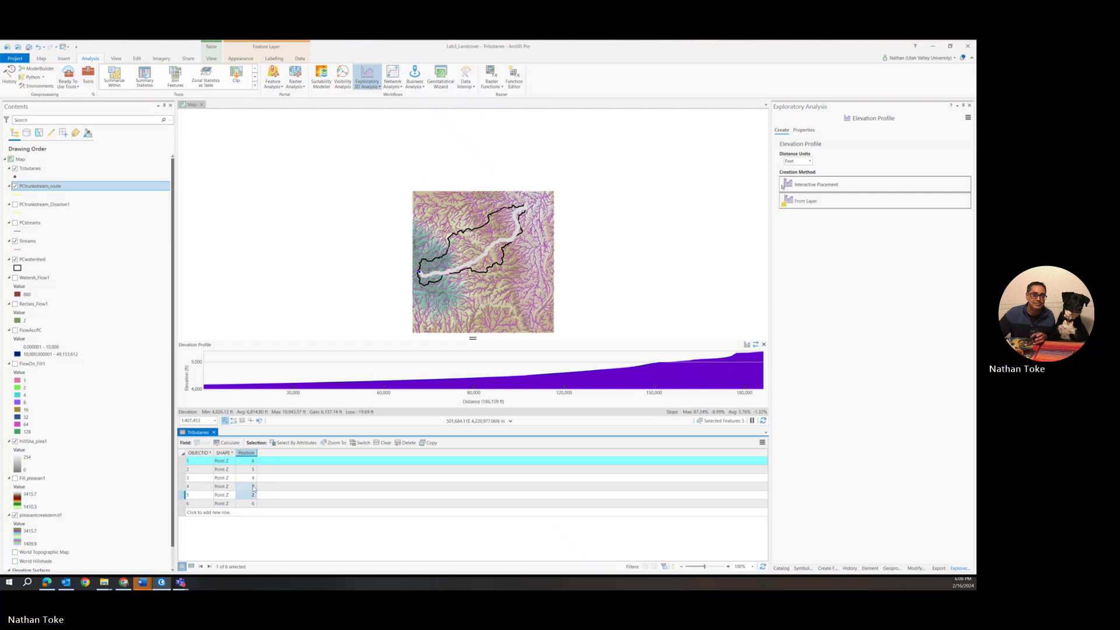
double_click(251, 503)
text(1)
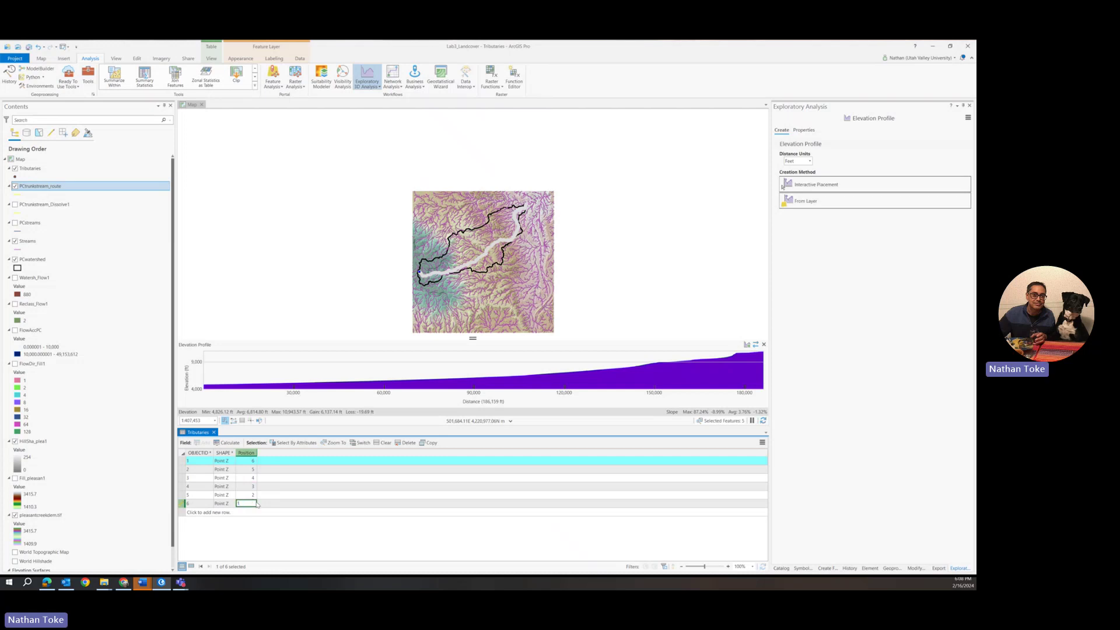
key(Return)
Save all edits made to the Tributaries Position values.
click(138, 59)
click(57, 75)
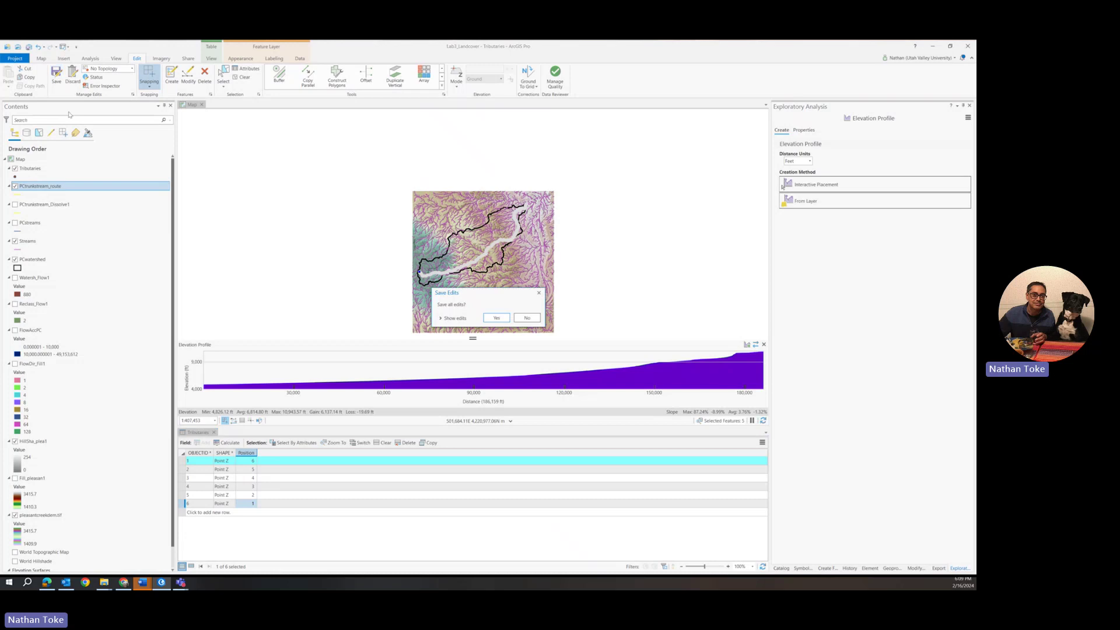
click(499, 319)
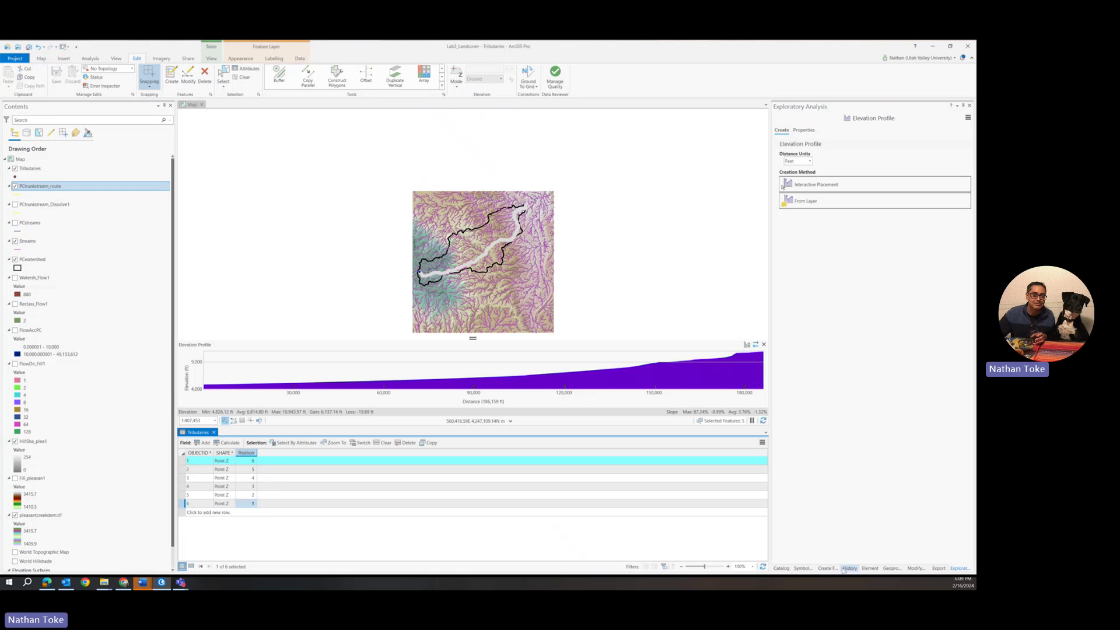
Set up Locate Features Along Routes with Tributaries as the input features and PCtrunkstream_route as the input route features.
click(892, 569)
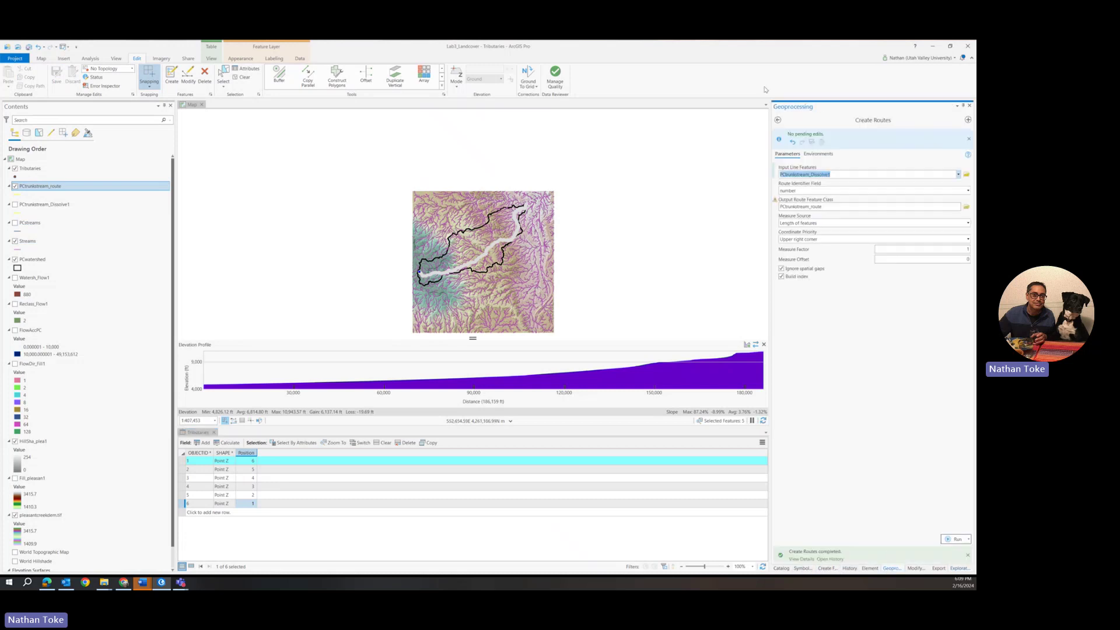
click(779, 121)
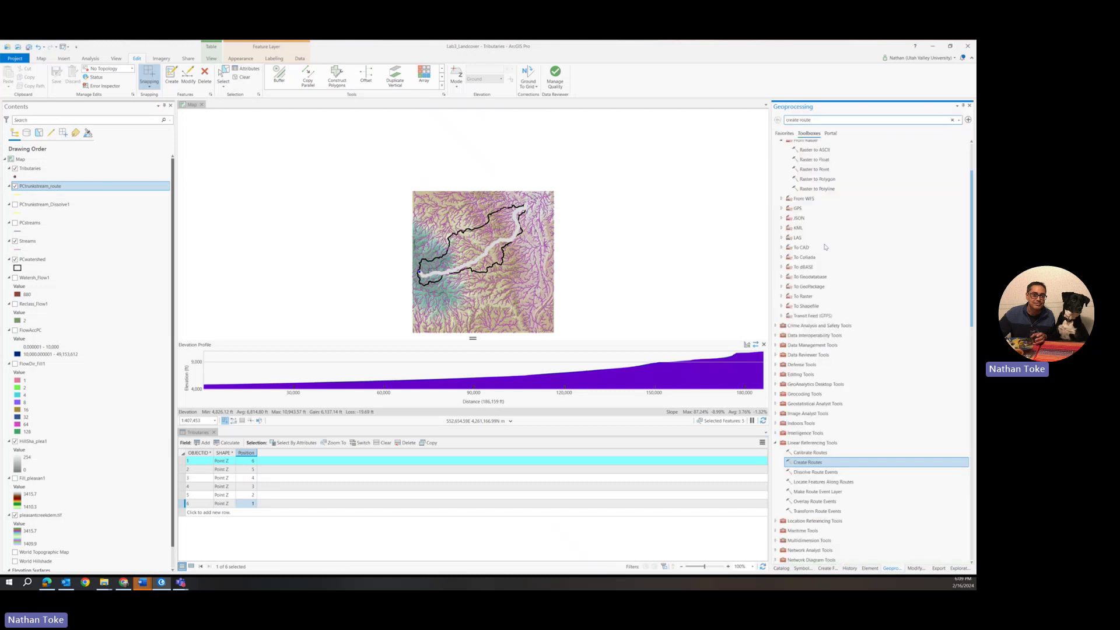
click(821, 483)
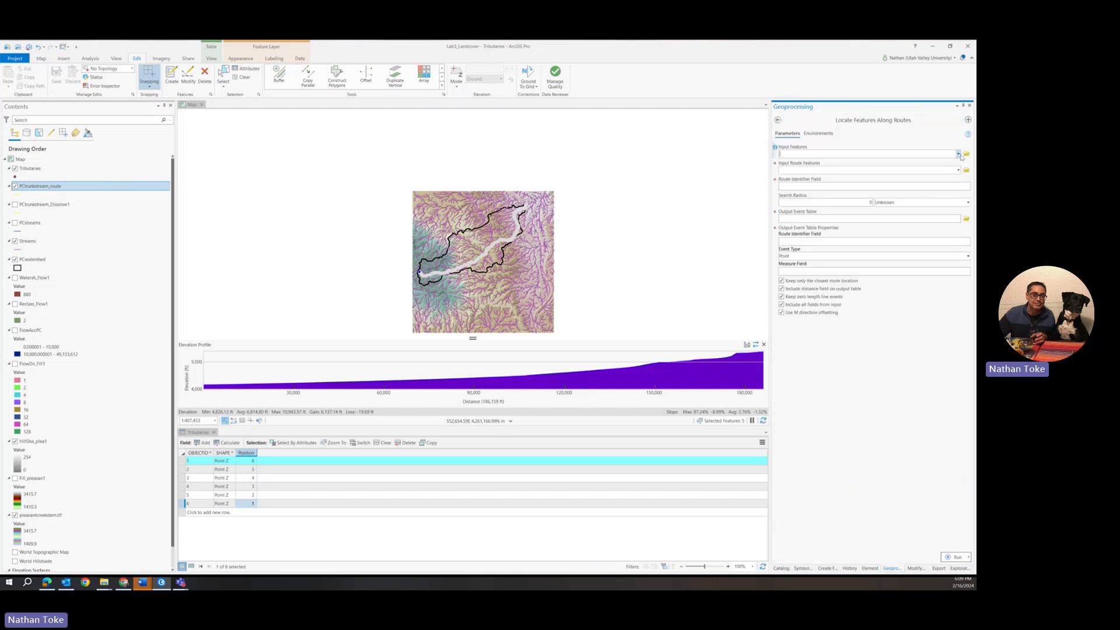
click(959, 154)
click(952, 163)
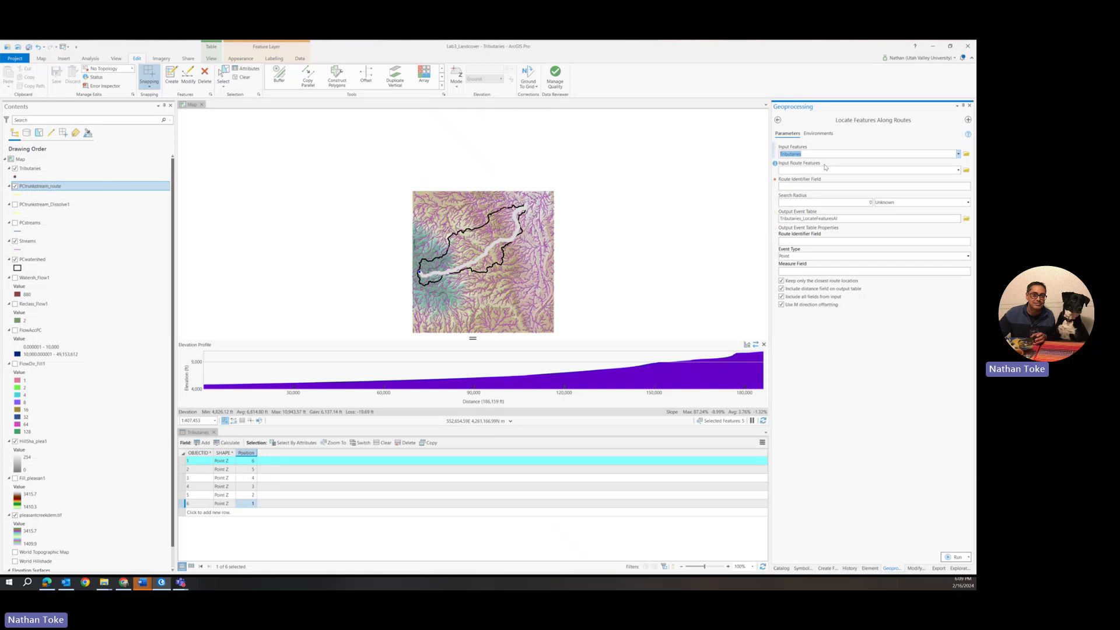
click(959, 171)
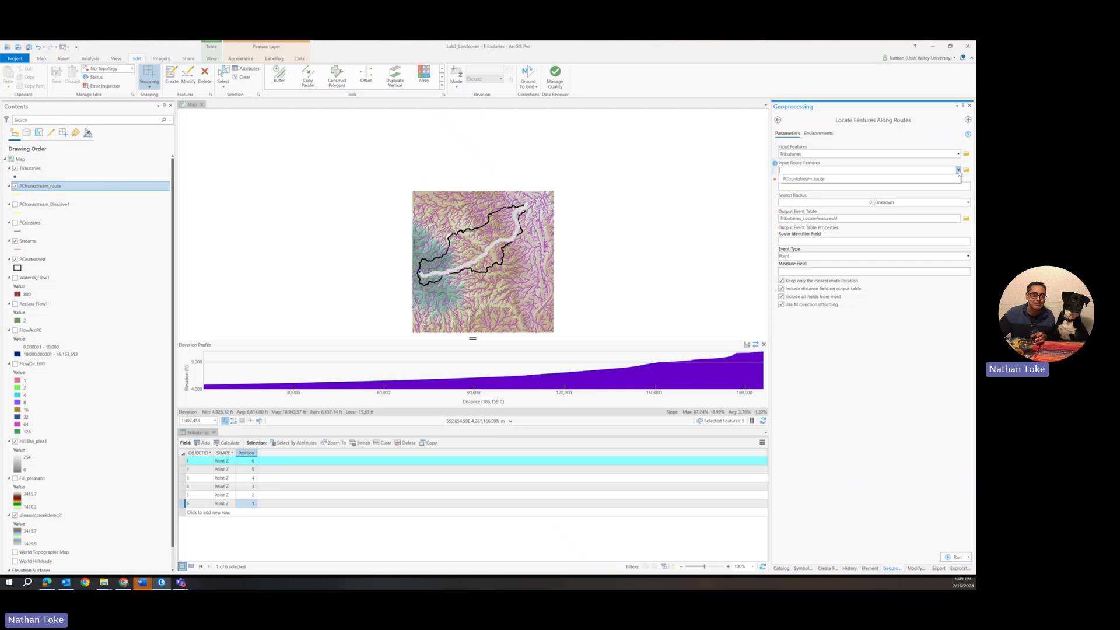
click(862, 179)
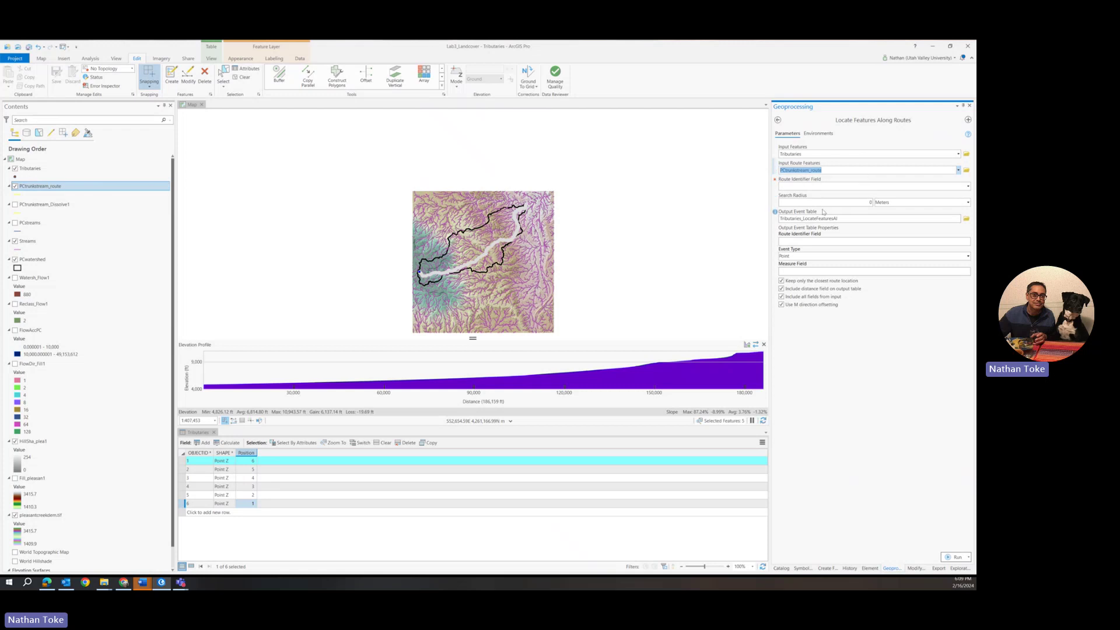
Set the route identifier field to number and the search radius to 10 meters, and run Locate Features Along Routes.
click(968, 187)
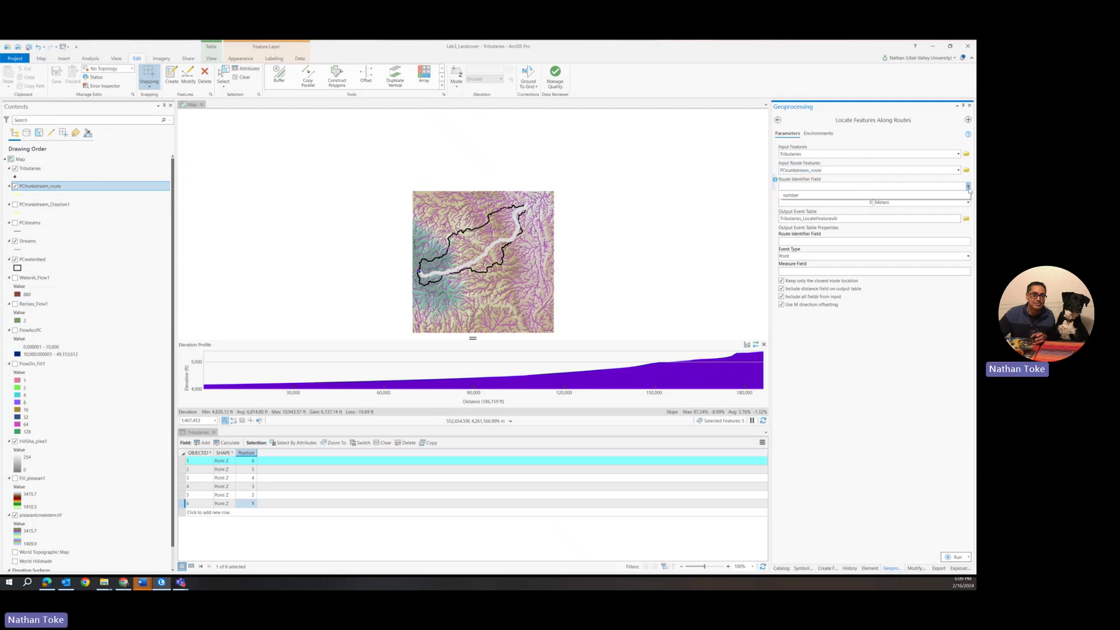
click(912, 197)
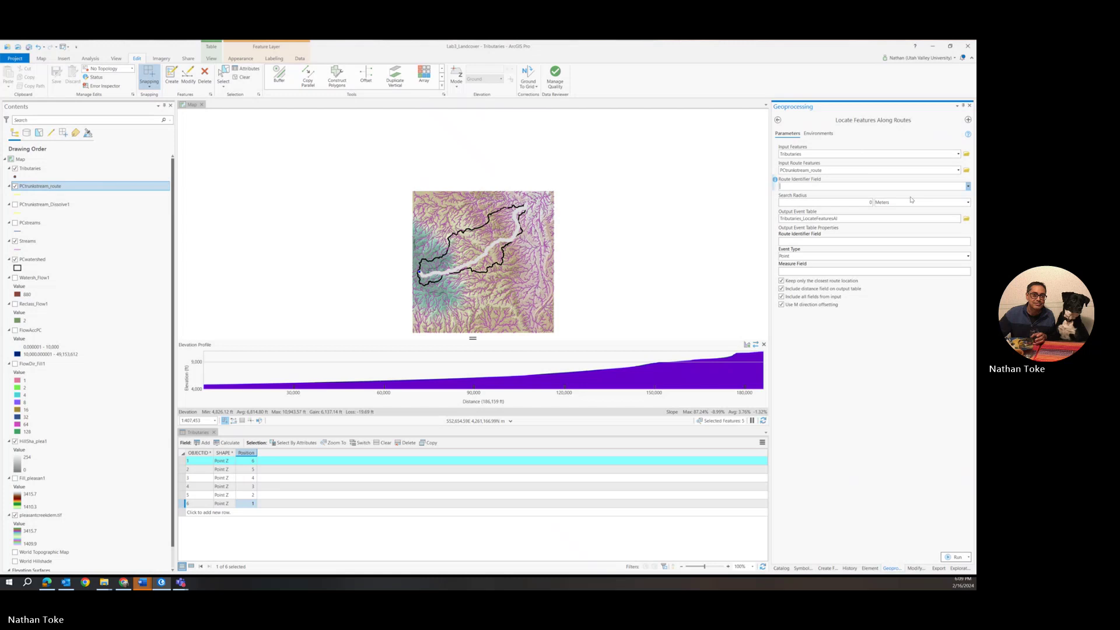
click(861, 202)
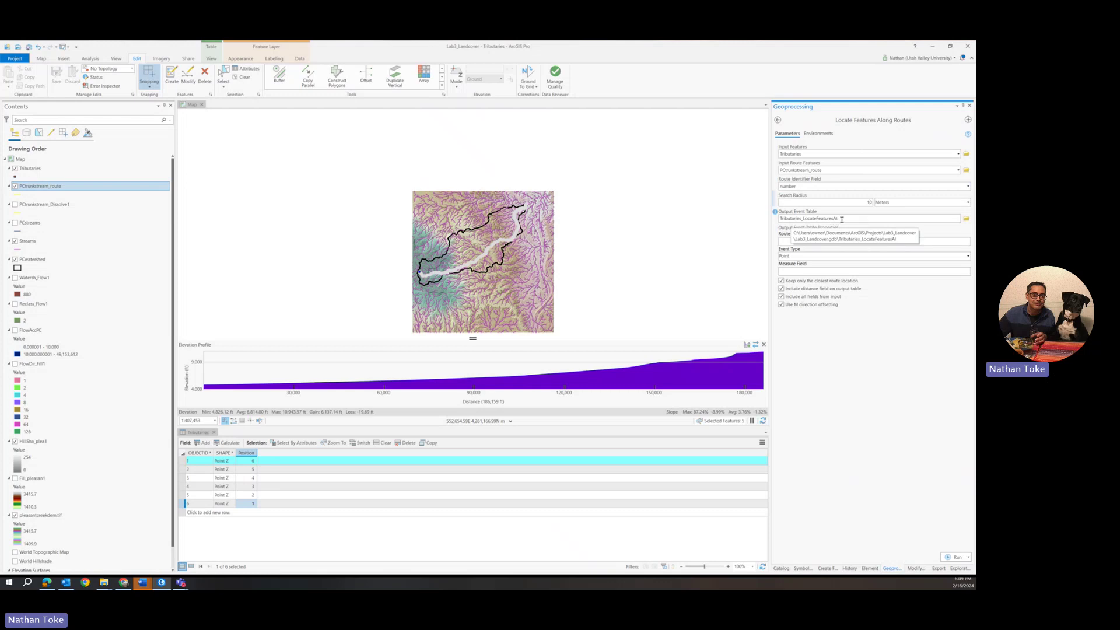
click(958, 558)
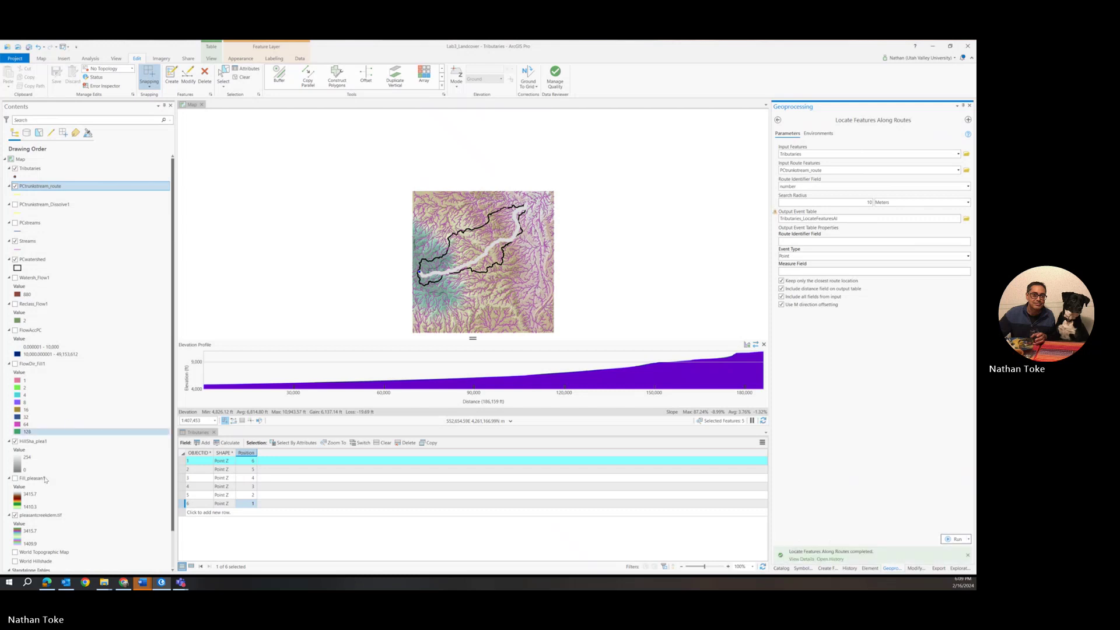
Open the Tributaries_LocateFeaturesAl table and compare its records with the Tributaries attribute table.
scroll(87, 461, down, 2)
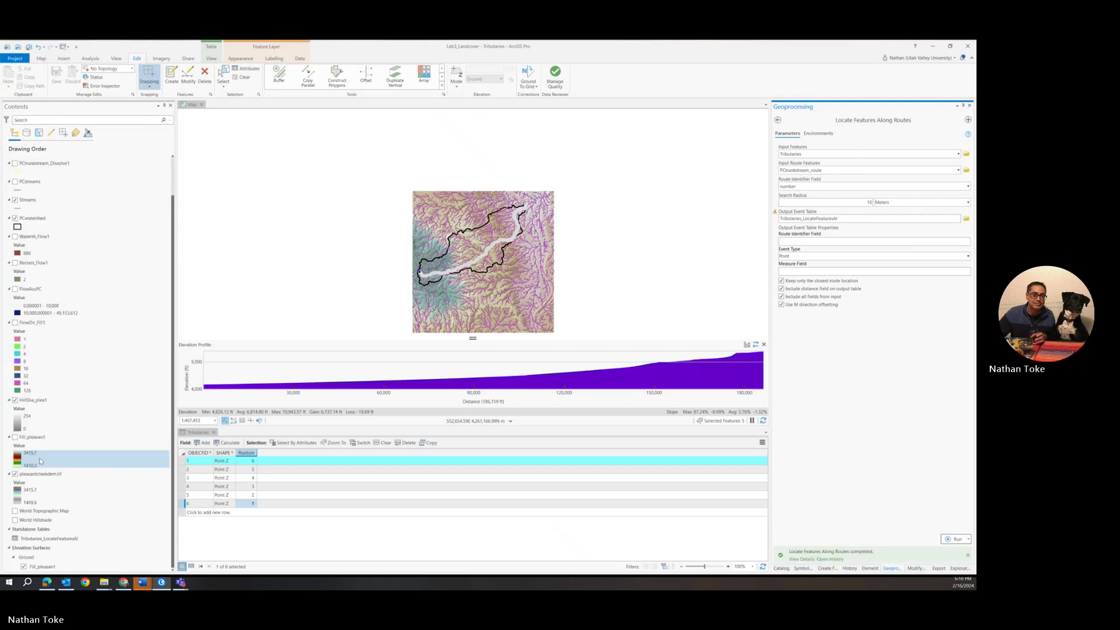
right_click(38, 538)
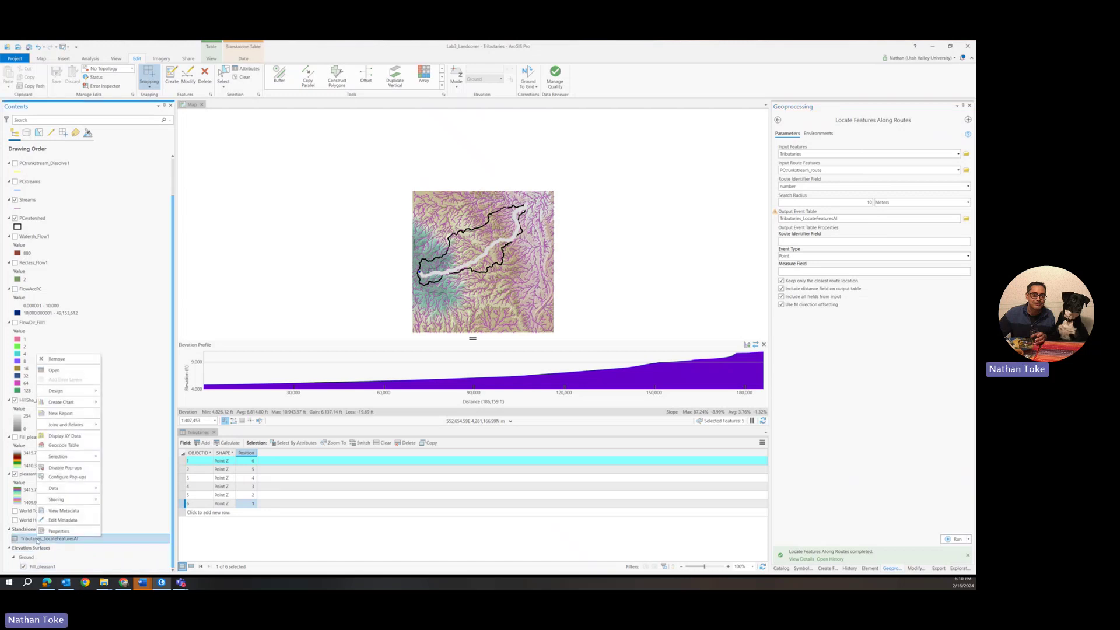
click(46, 371)
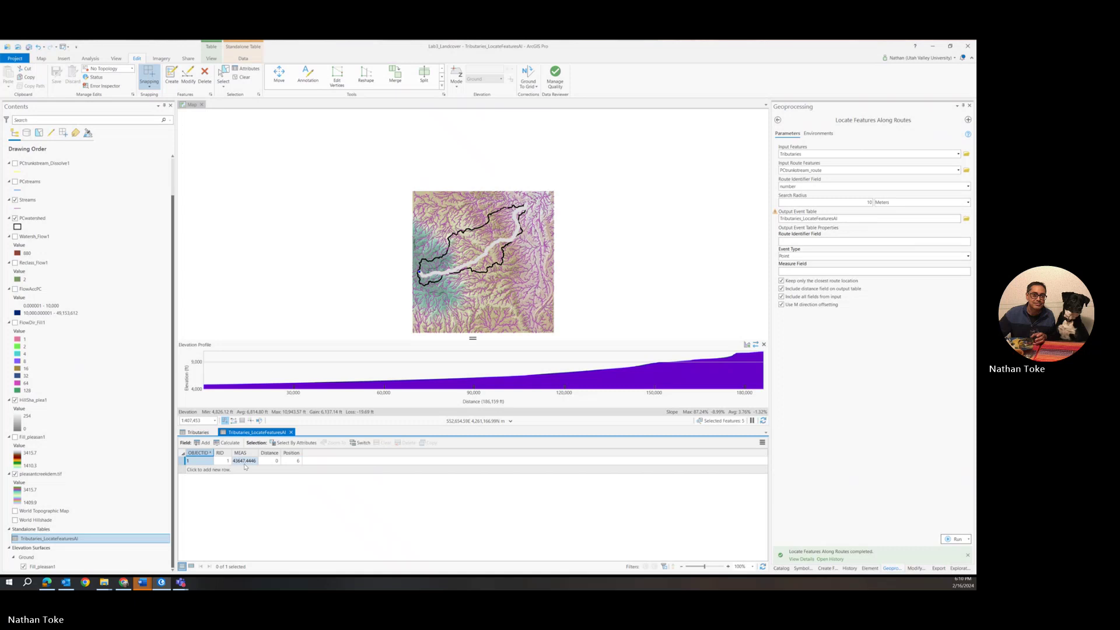
click(190, 434)
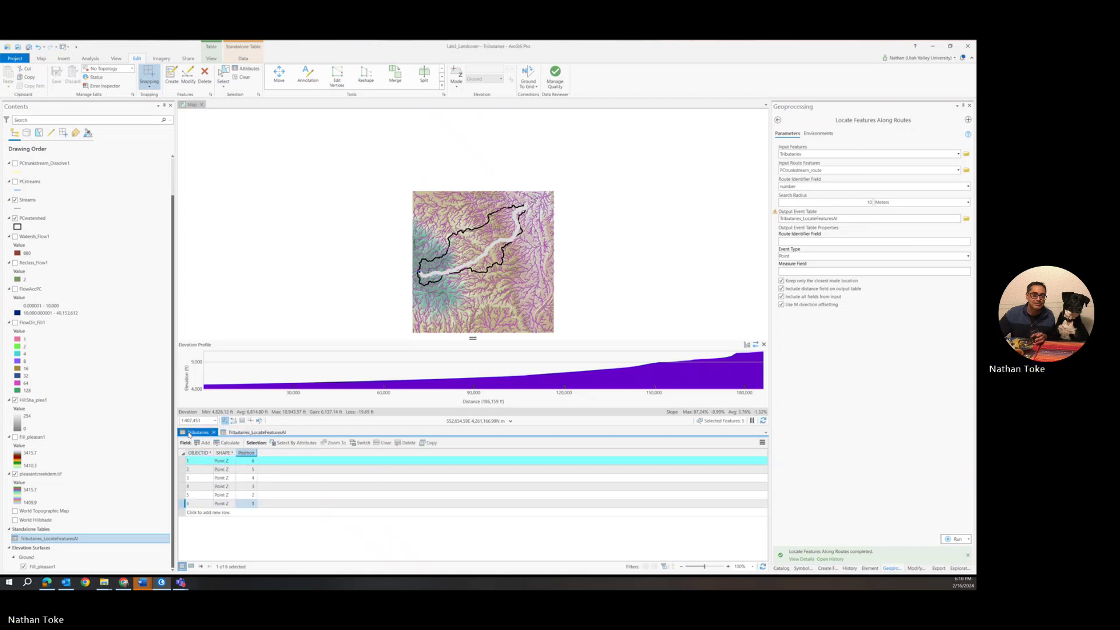
click(245, 432)
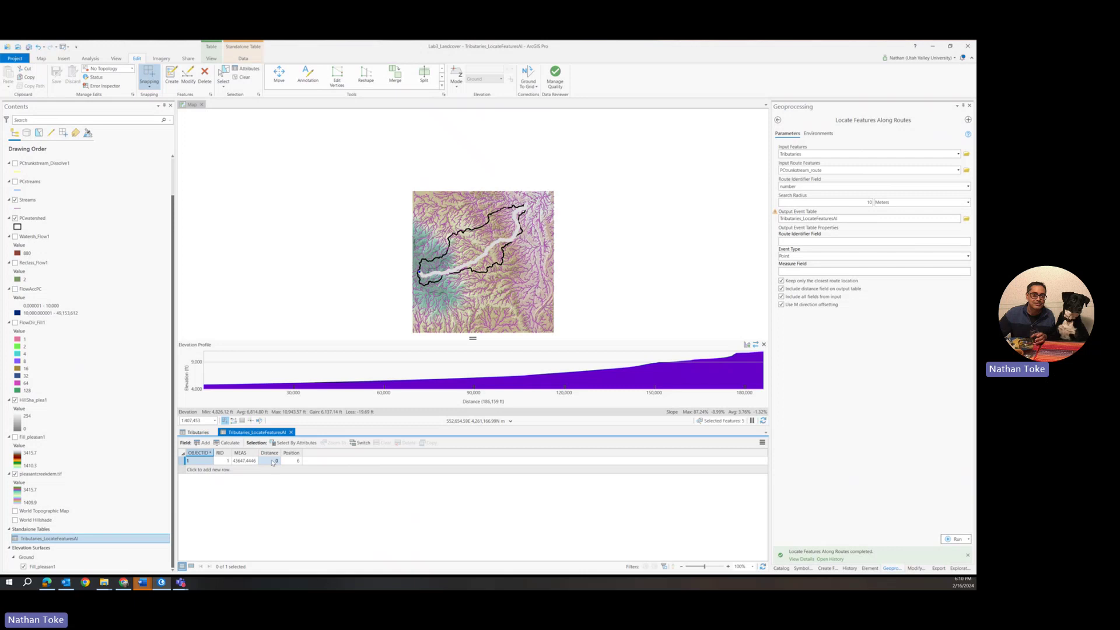
Clear the current feature selection and close the elevation profile graph.
click(238, 80)
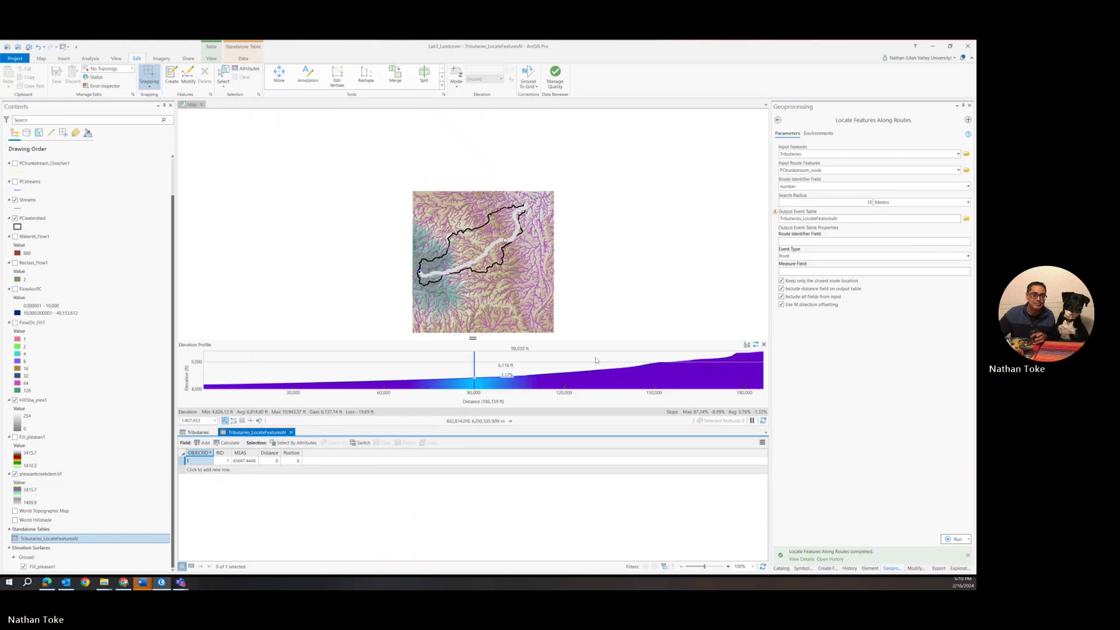
click(765, 346)
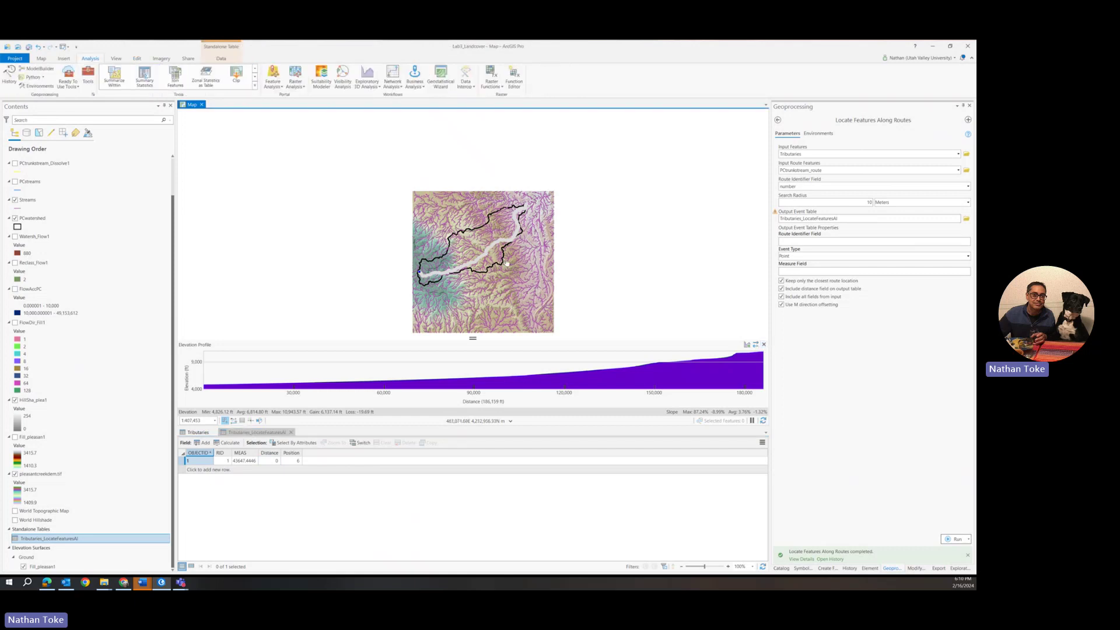
click(764, 345)
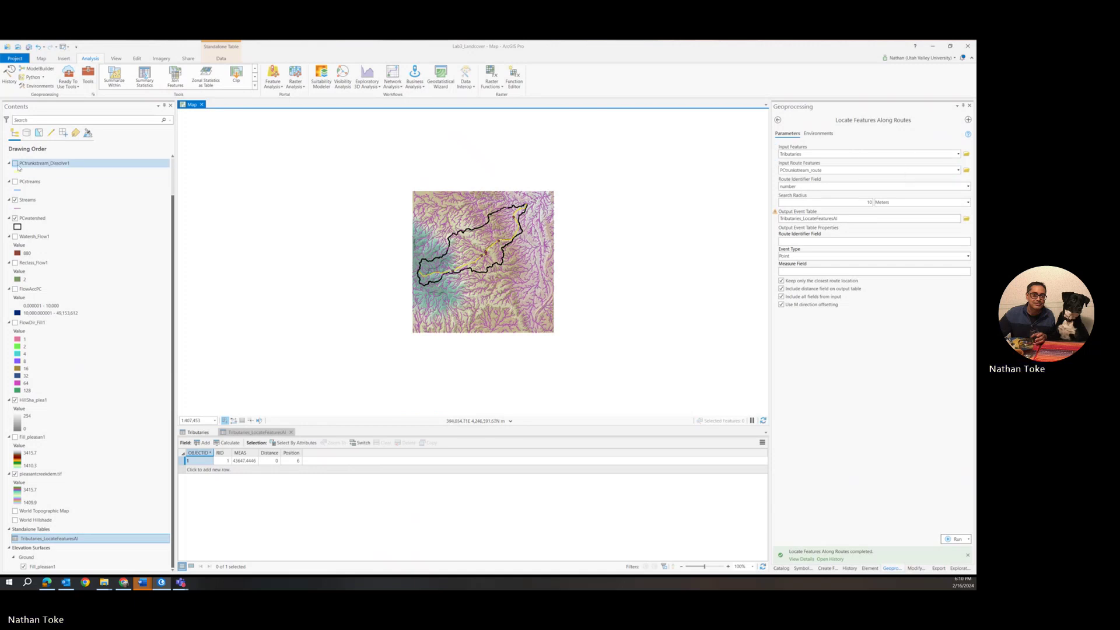
Select all features in the Tributaries layer.
scroll(17, 169, up, 2)
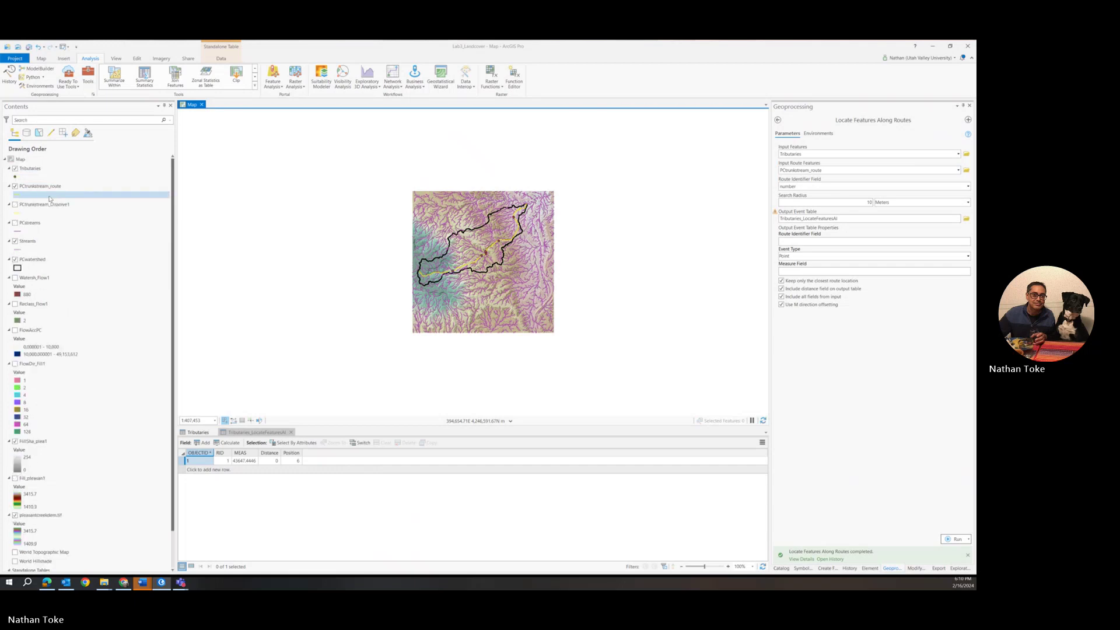
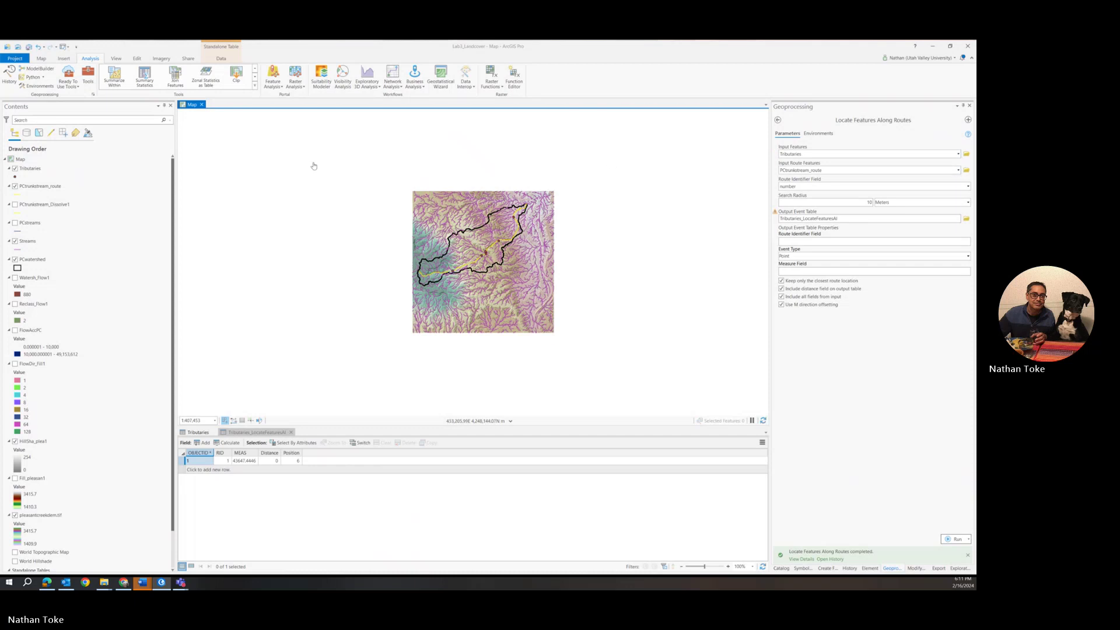
click(27, 169)
right_click(27, 169)
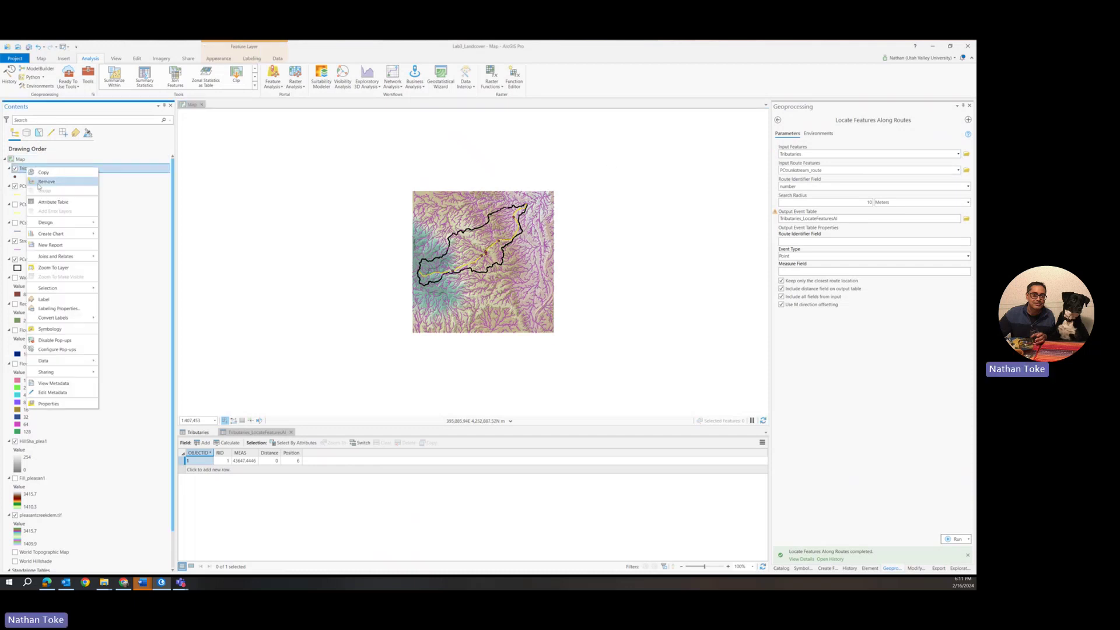
mouse_move(78, 292)
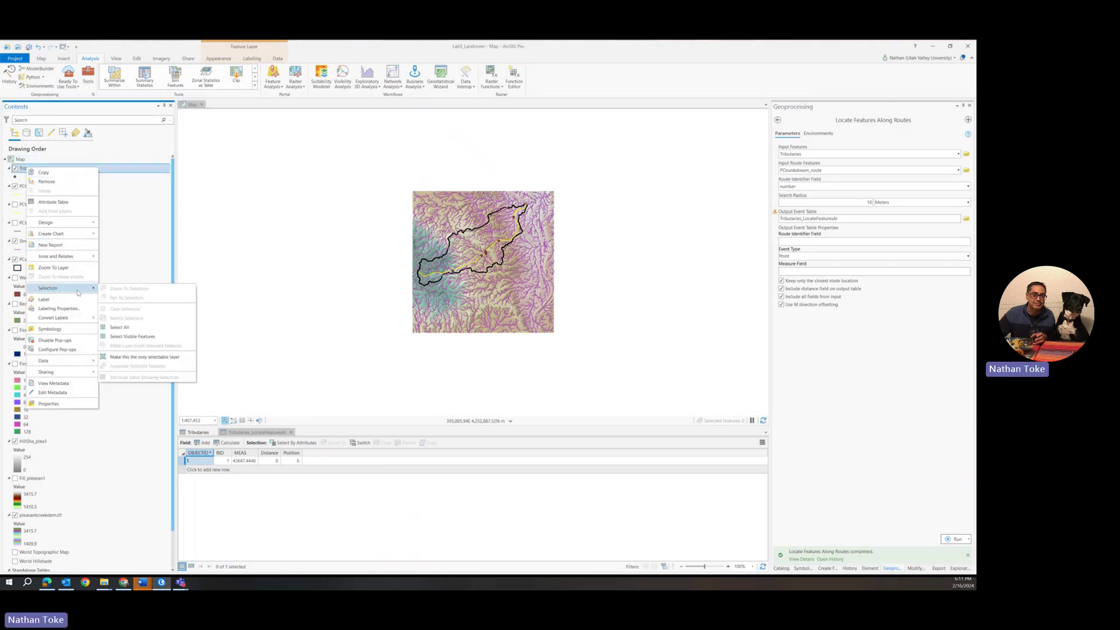
click(118, 328)
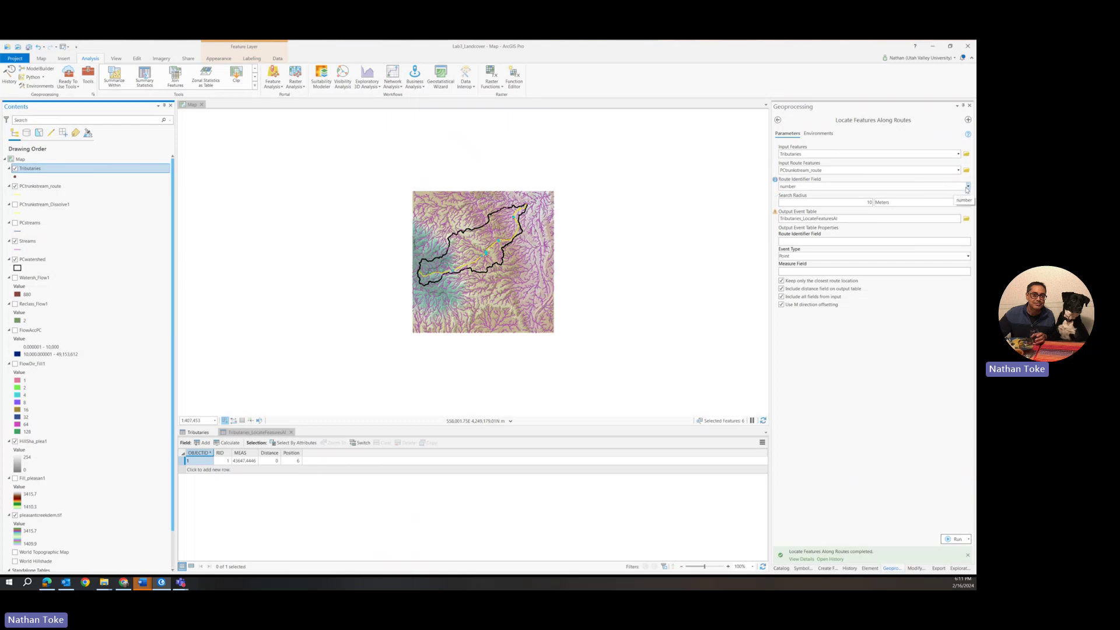
click(968, 186)
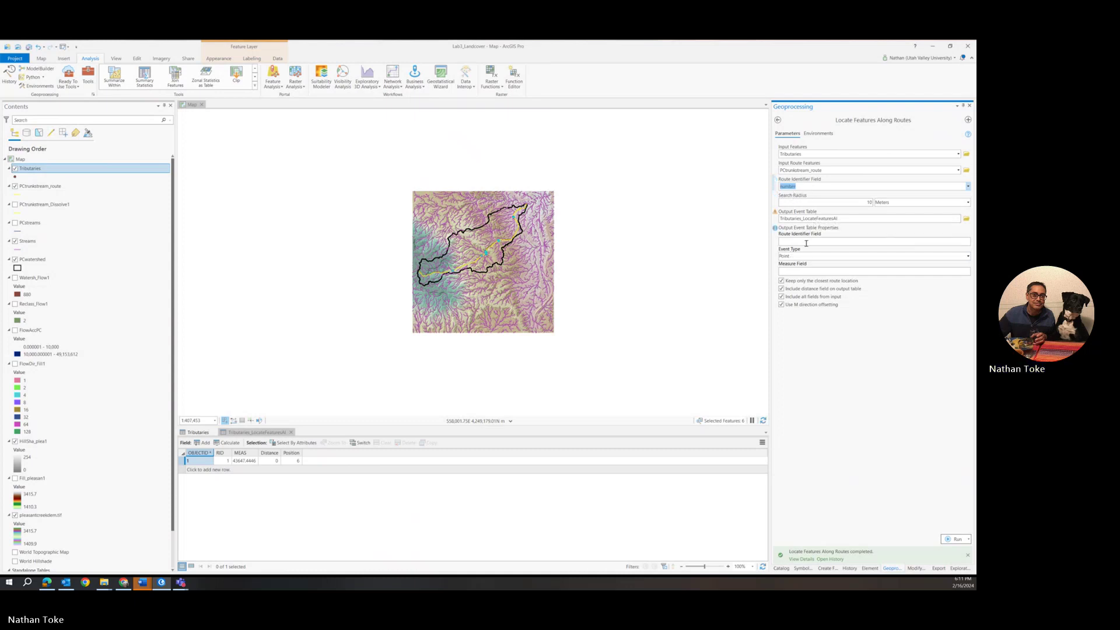
click(969, 257)
click(968, 257)
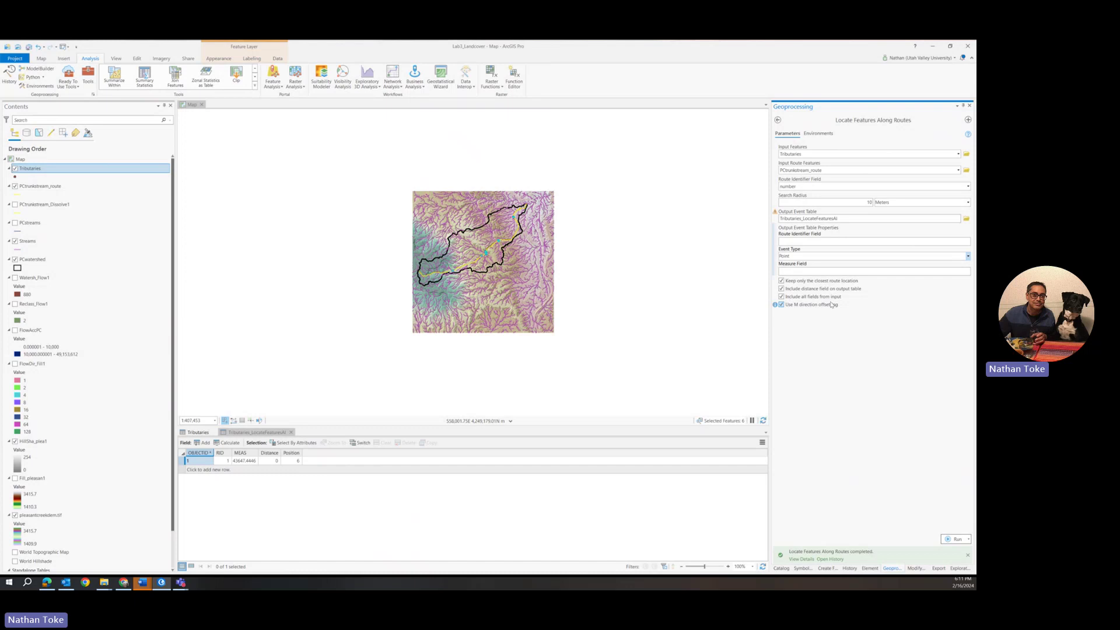
click(968, 188)
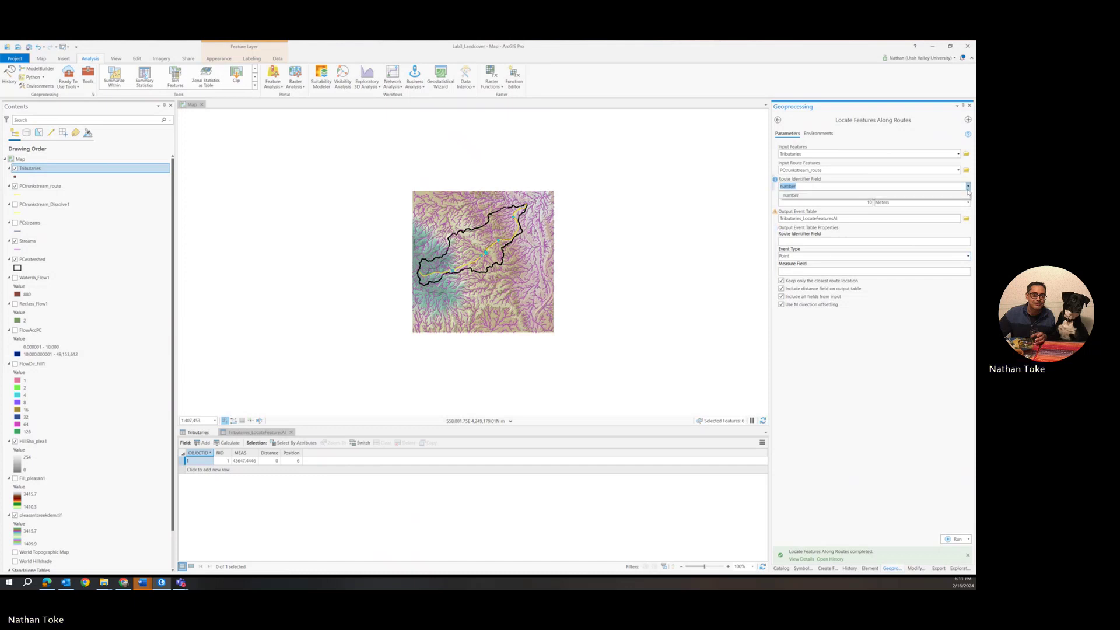
click(968, 191)
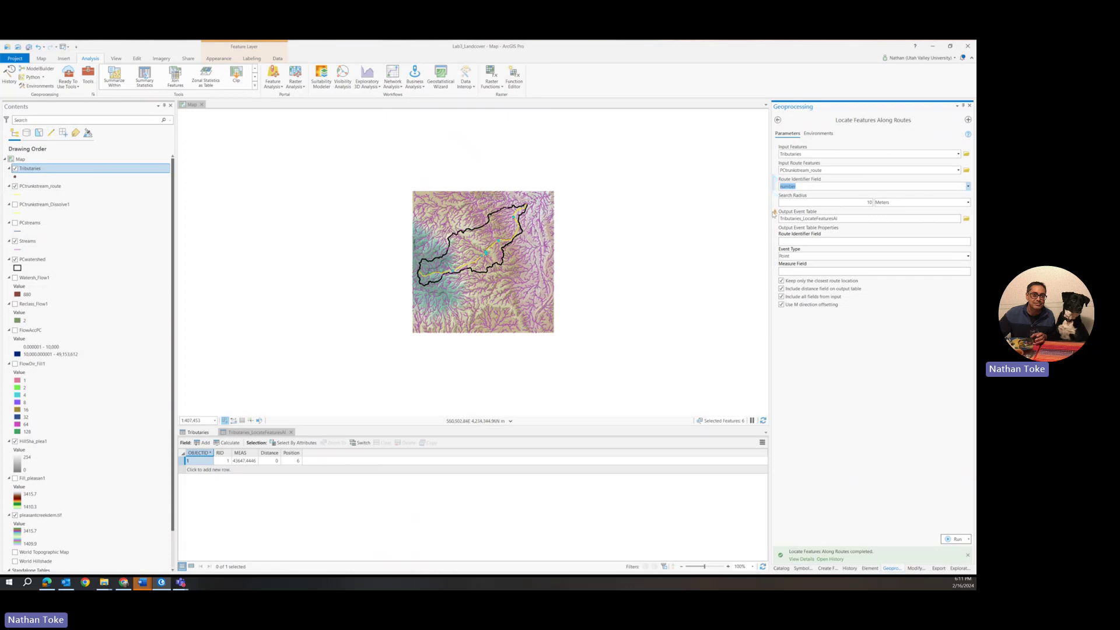
Rename the output event table to Tributaries_LocateFeatures and rerun Locate Features Along Routes on the selected Tributaries points.
mouse_move(775, 214)
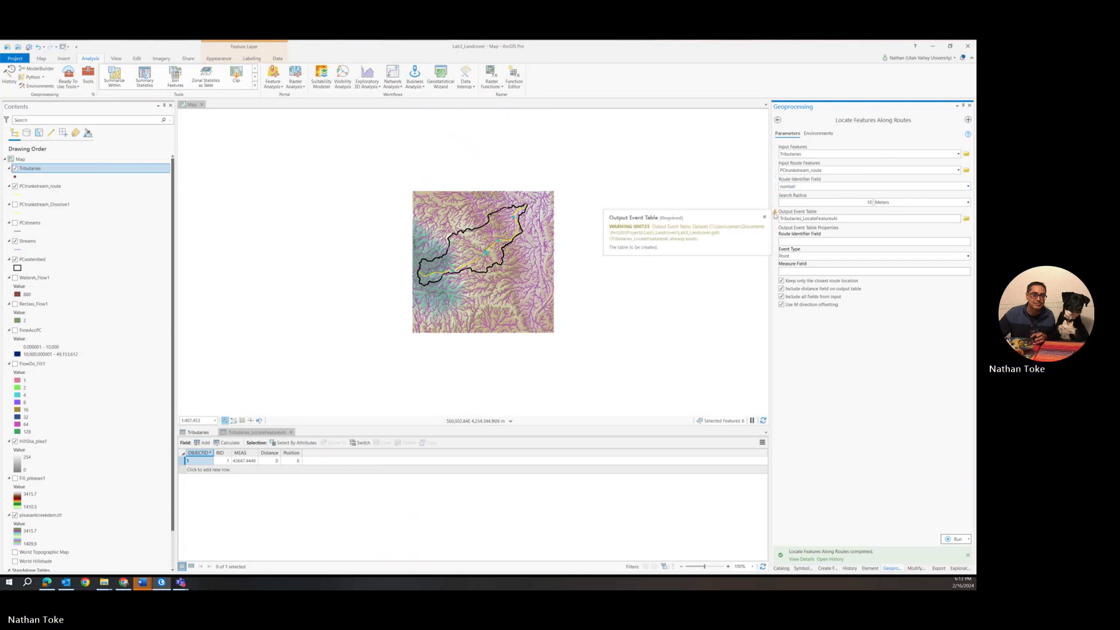
click(839, 219)
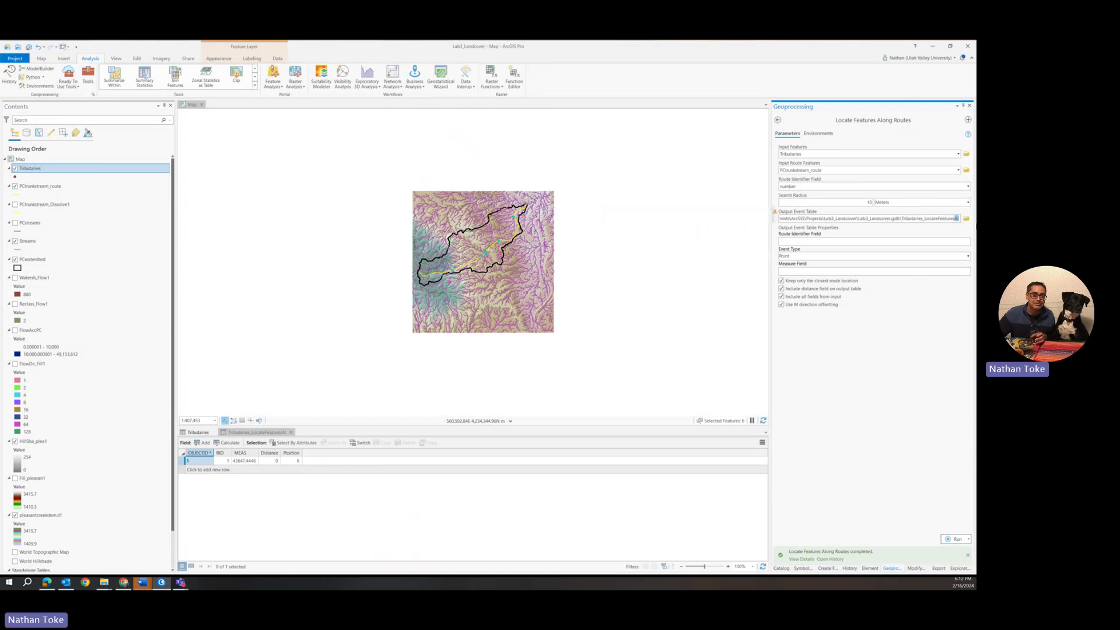
key(BackSpace)
key(BackSpace)
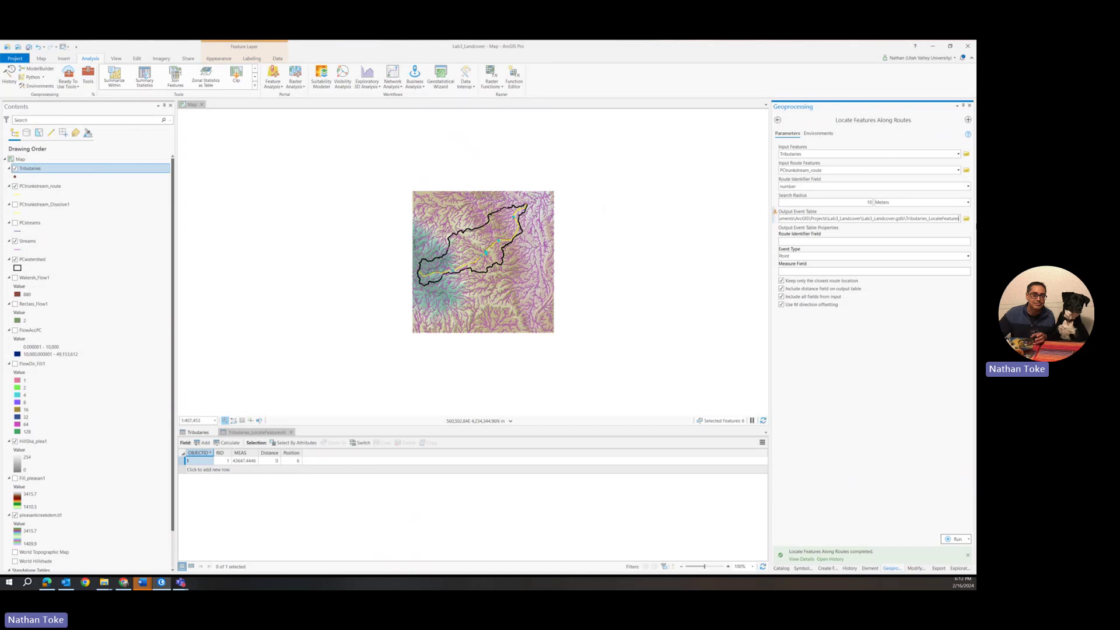
click(943, 540)
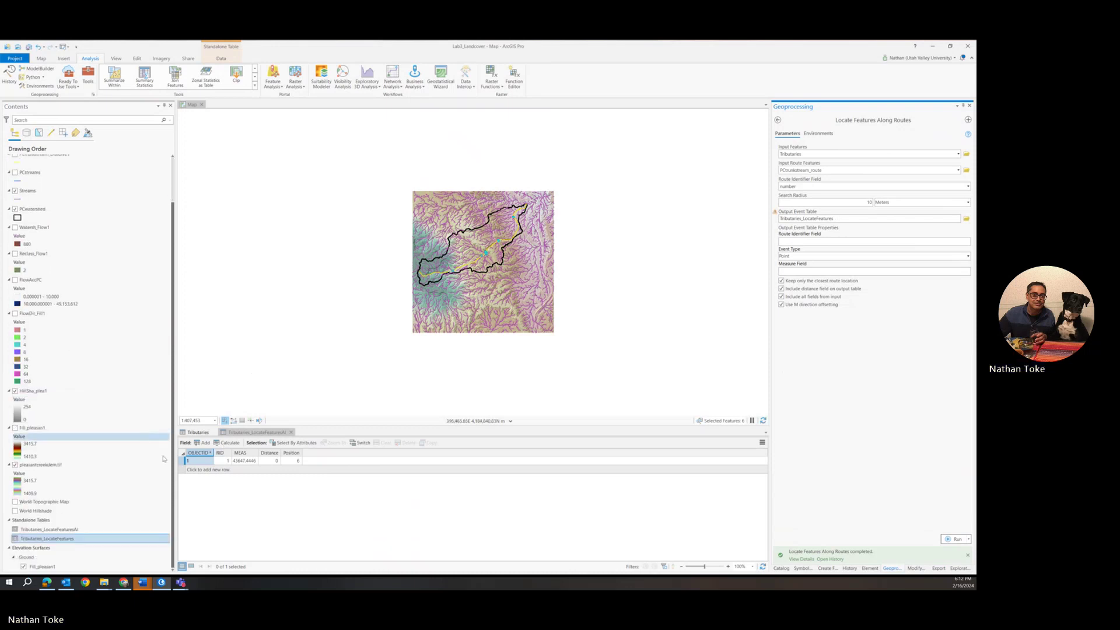
Open the Tributaries_LocateFeatures table and shrink its pane to enlarge the map area above it.
right_click(87, 539)
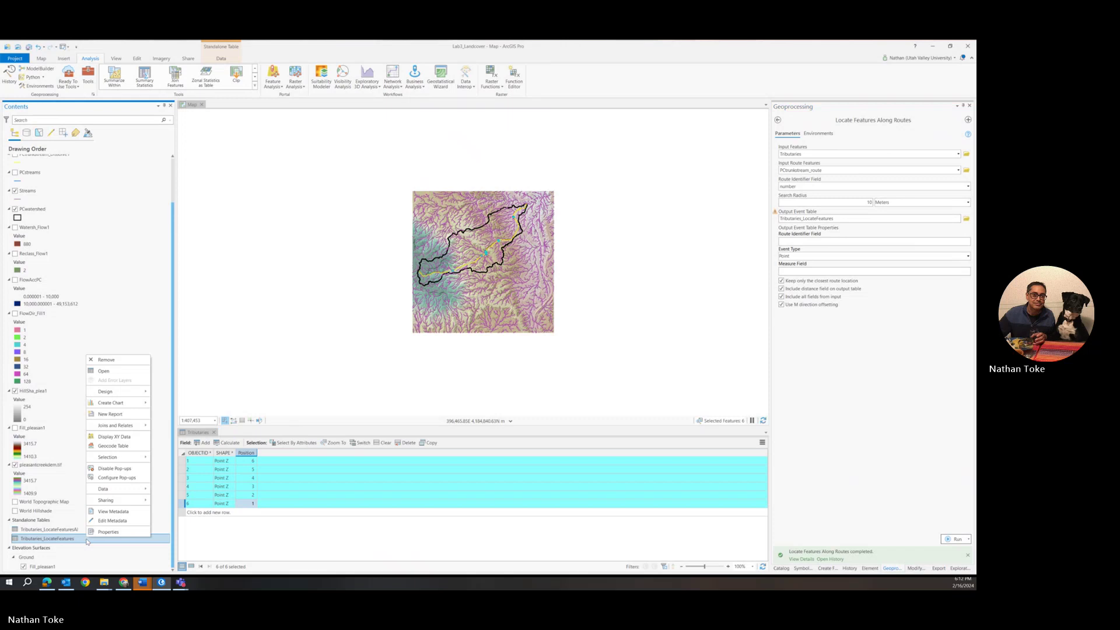
click(120, 372)
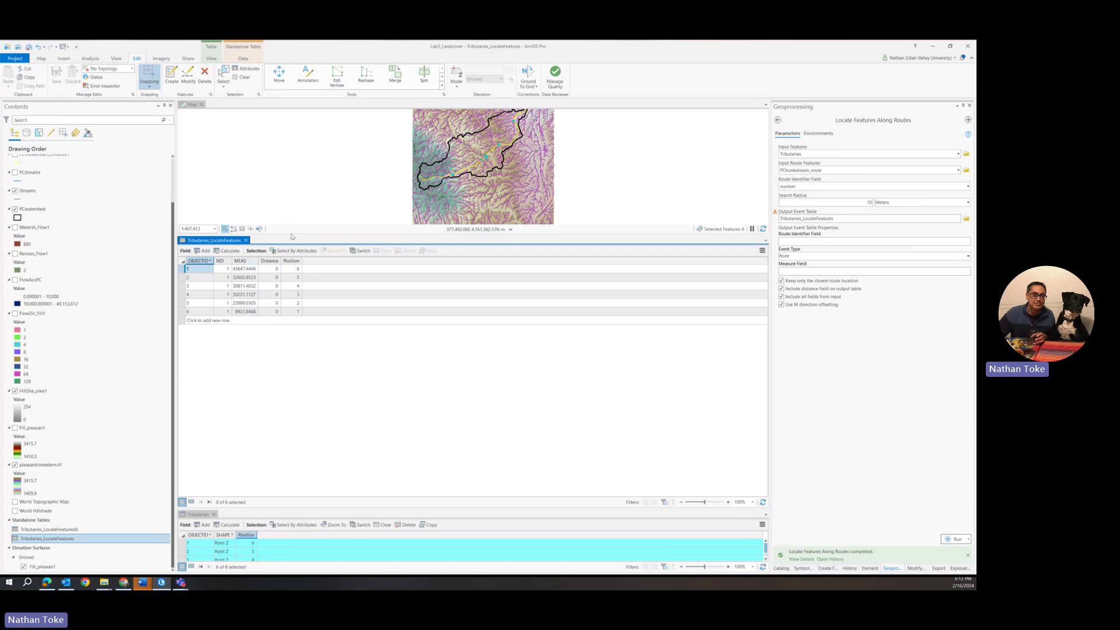
drag(290, 235, 290, 349)
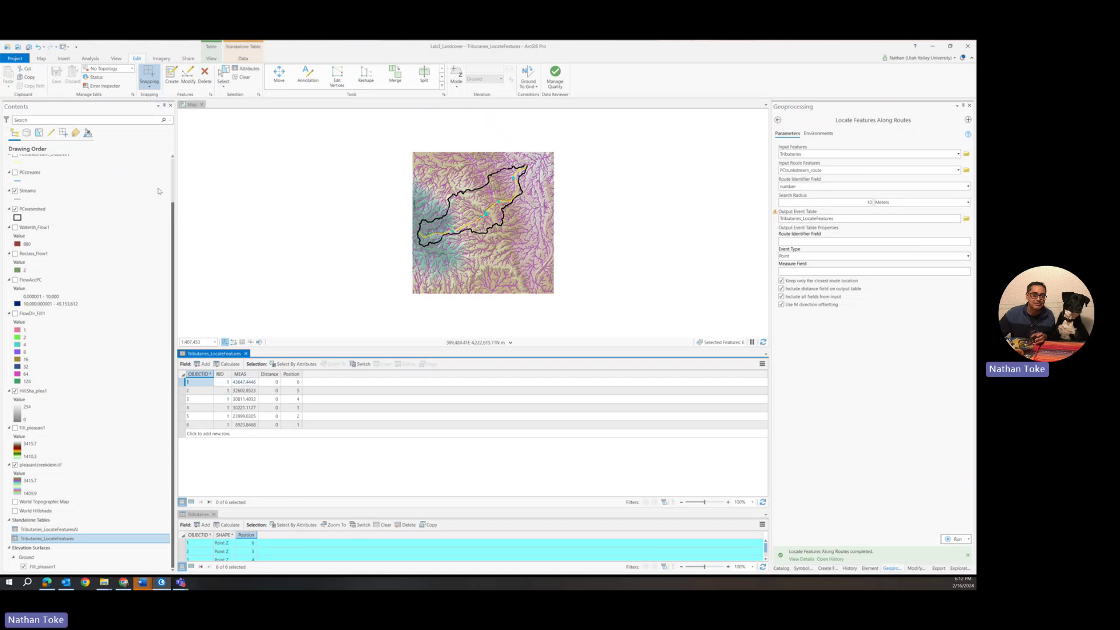
Select all features in the PCtrunkstream_route layer.
scroll(87, 199, up, 2)
click(47, 187)
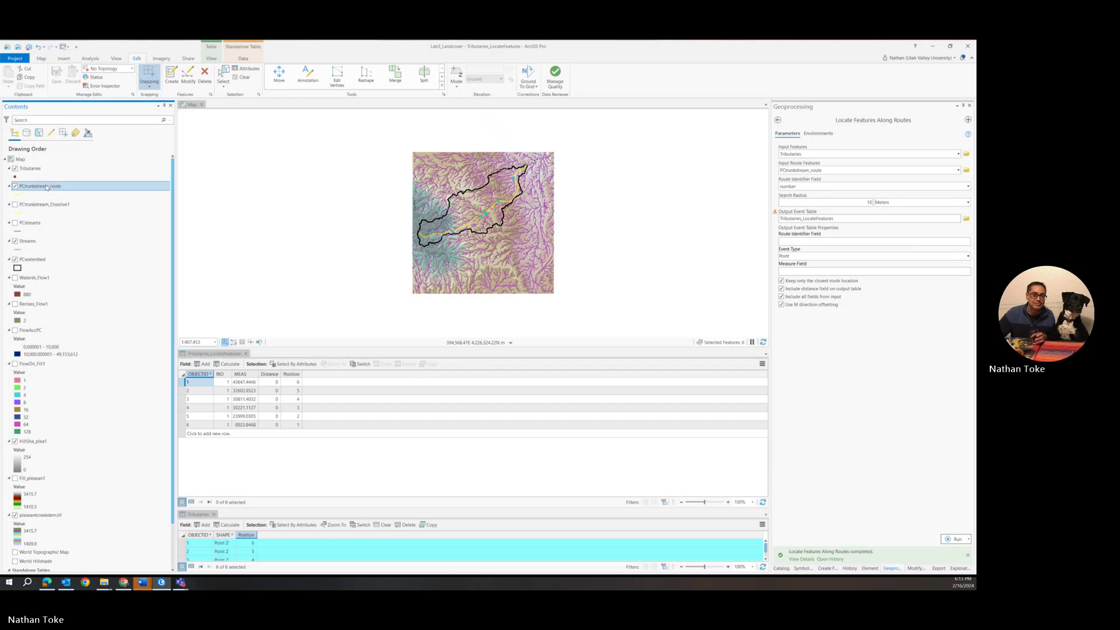
right_click(47, 186)
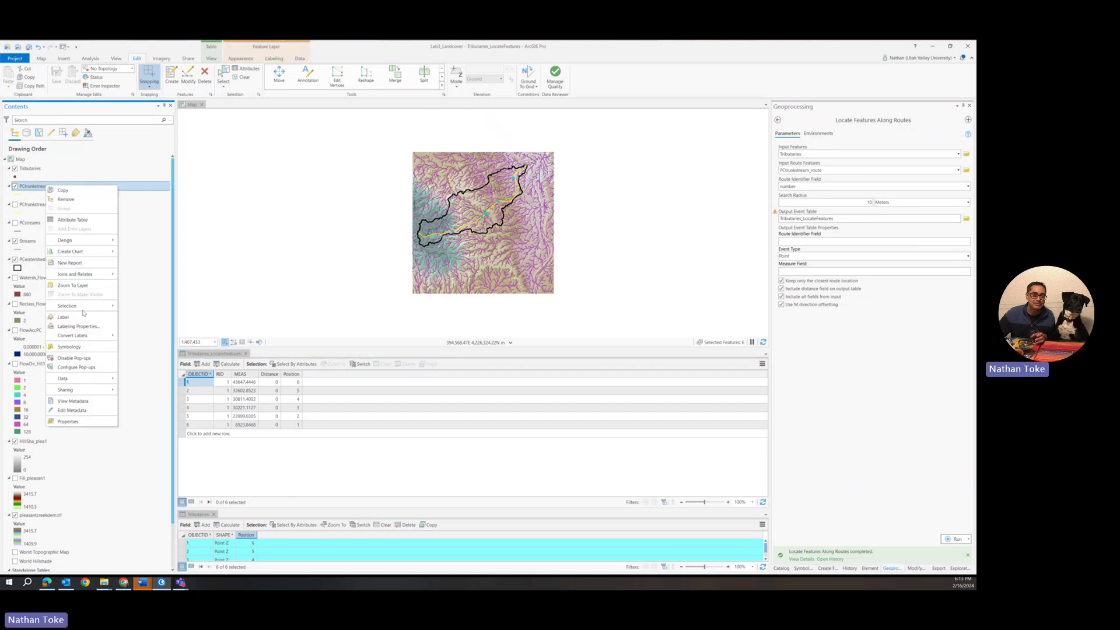
mouse_move(88, 308)
click(144, 345)
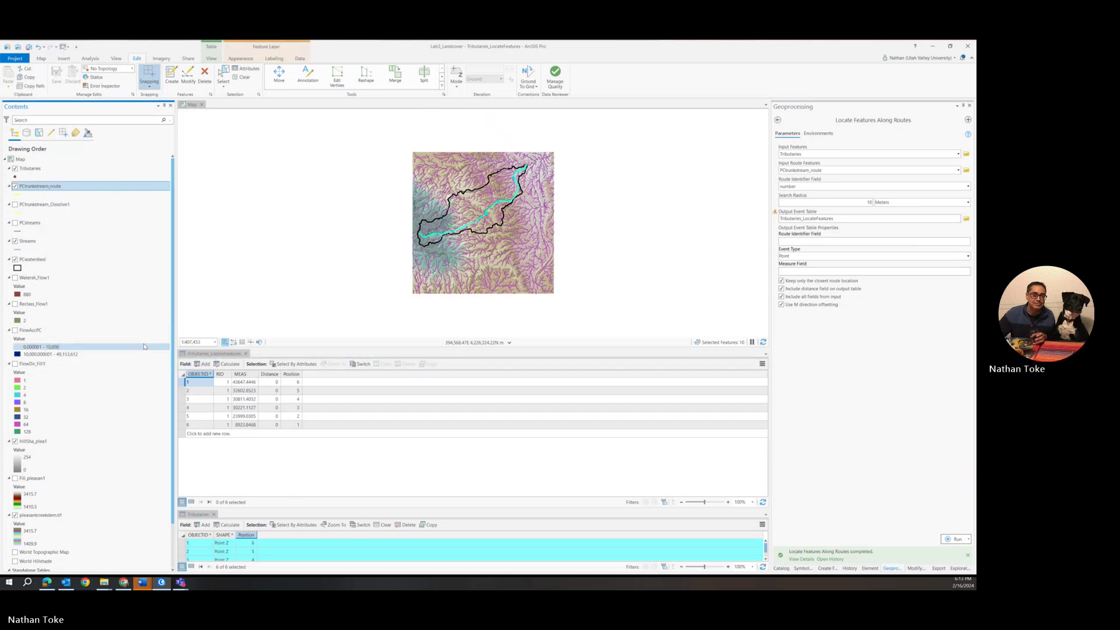
Create an elevation profile from the PCtrunkstream_route line layer using the exploratory 3D analysis tools.
click(89, 59)
click(367, 82)
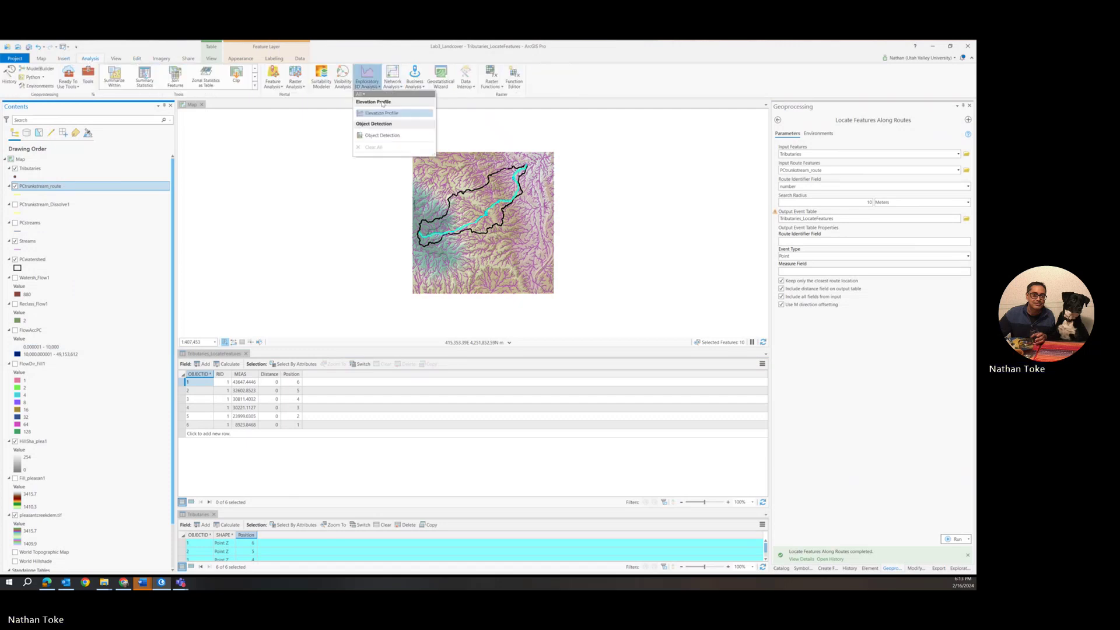
click(382, 113)
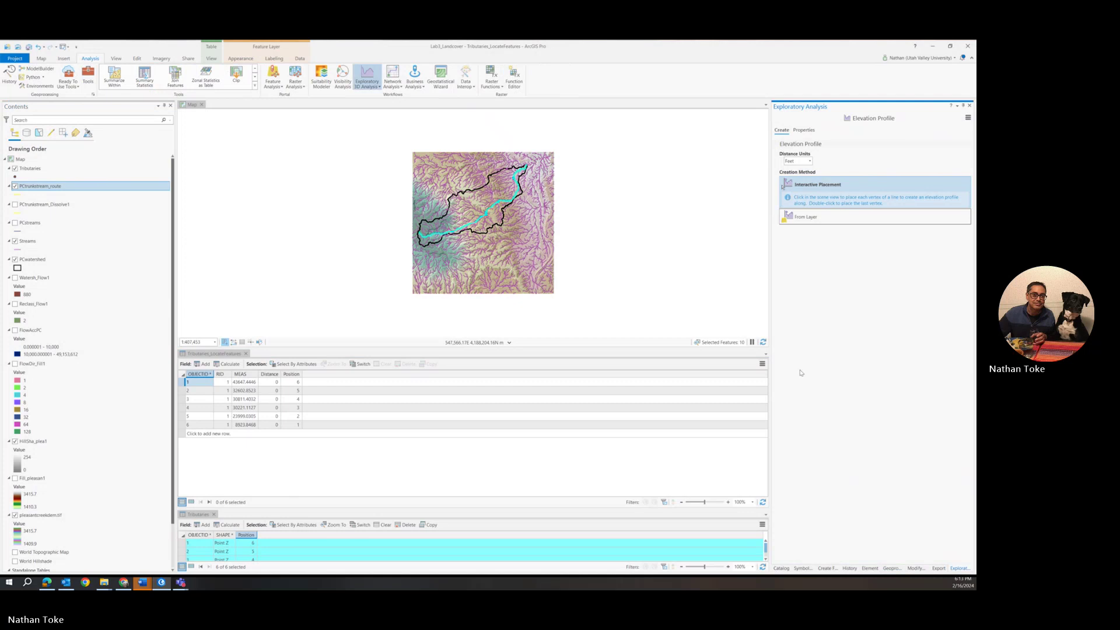
click(840, 217)
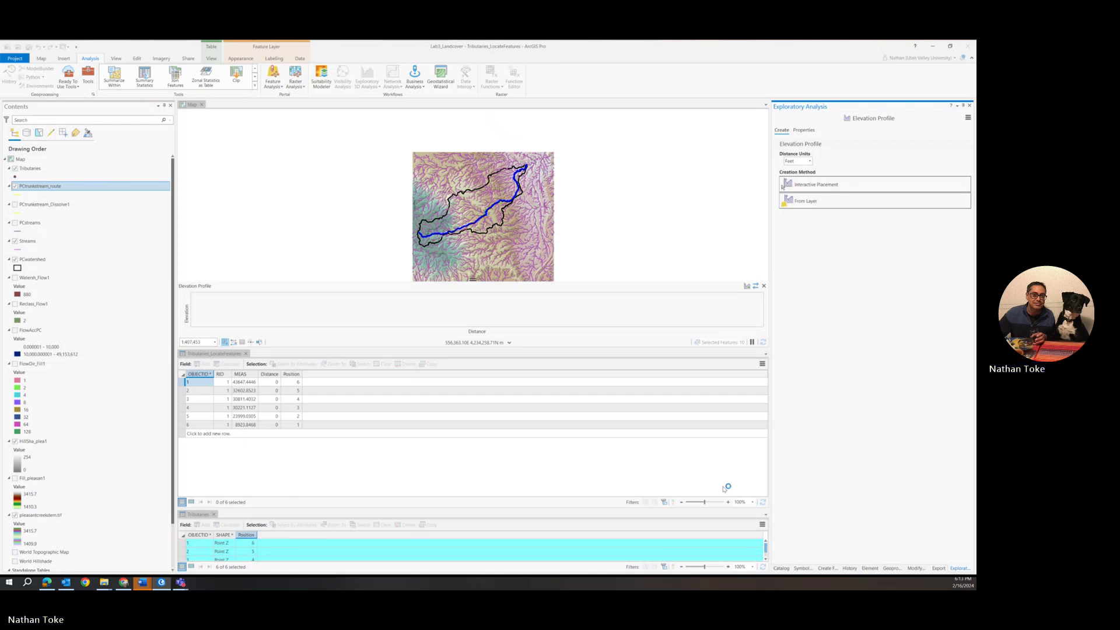
Close the Tributaries table and compare distances along the elevation profile with the MEAS values in Tributaries_LocateFeatures.
click(213, 515)
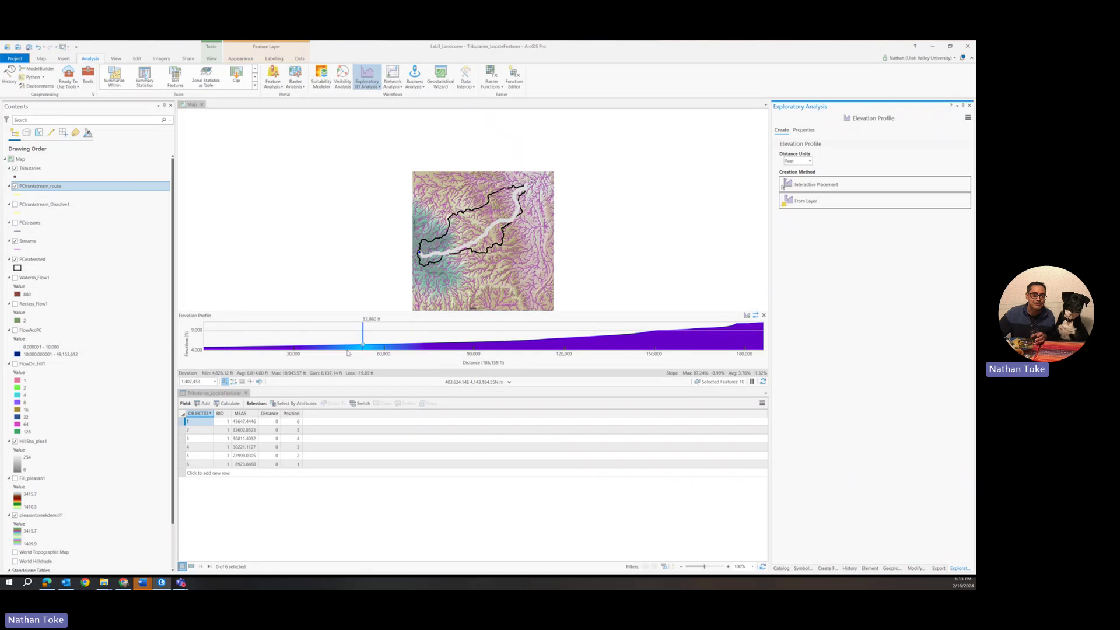
click(268, 349)
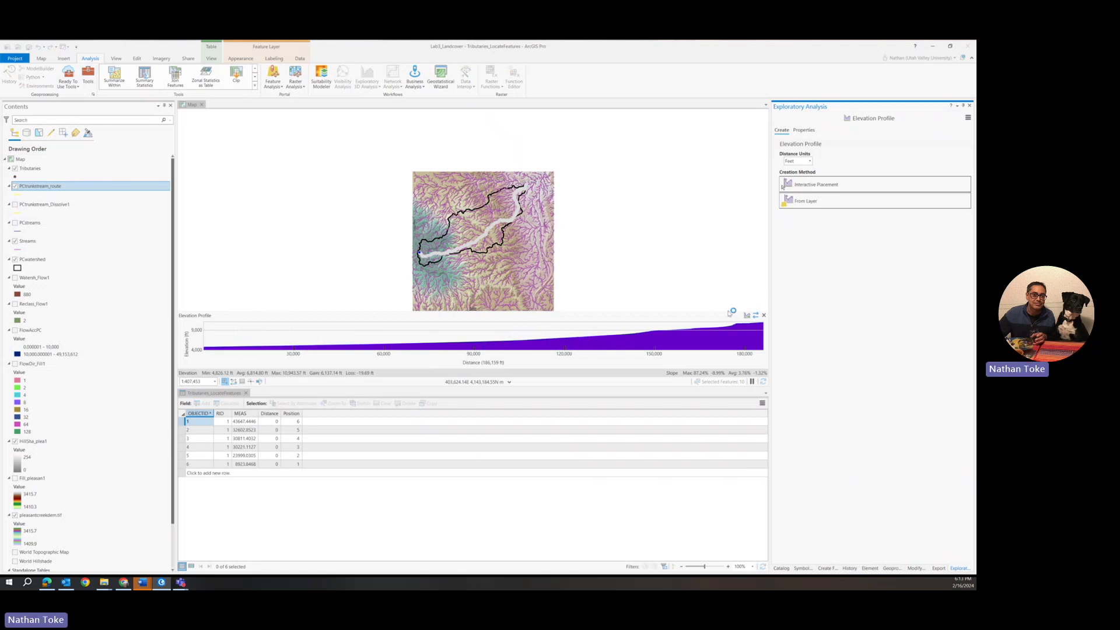
click(245, 430)
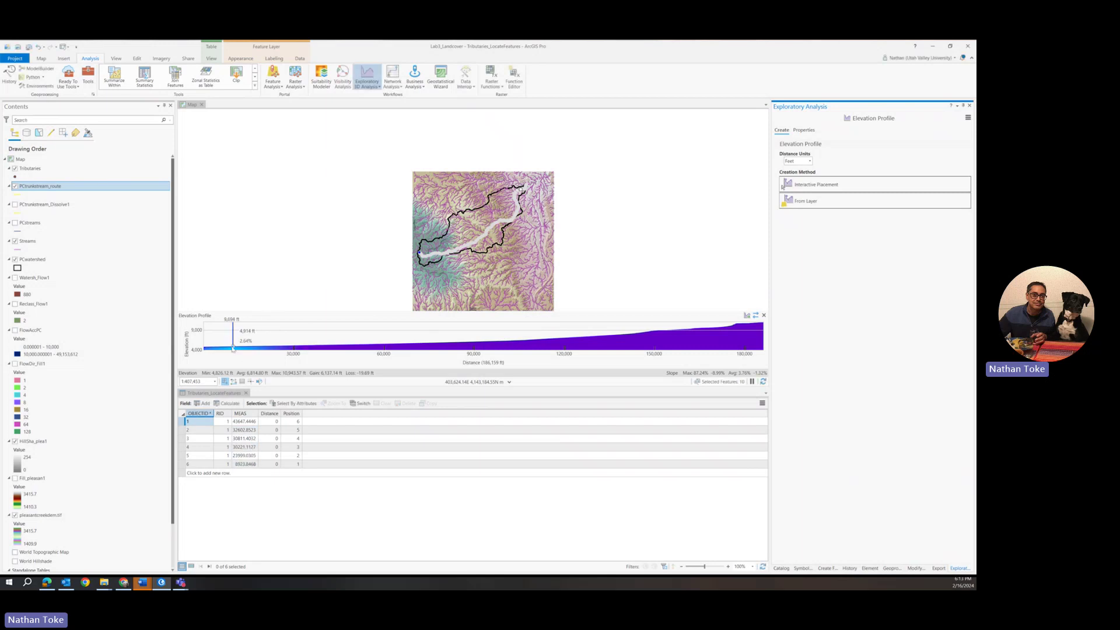
Set the elevation profile's distance units to Meters and regenerate the profile from the PCtrunkstream_route layer.
click(807, 161)
click(800, 171)
click(807, 201)
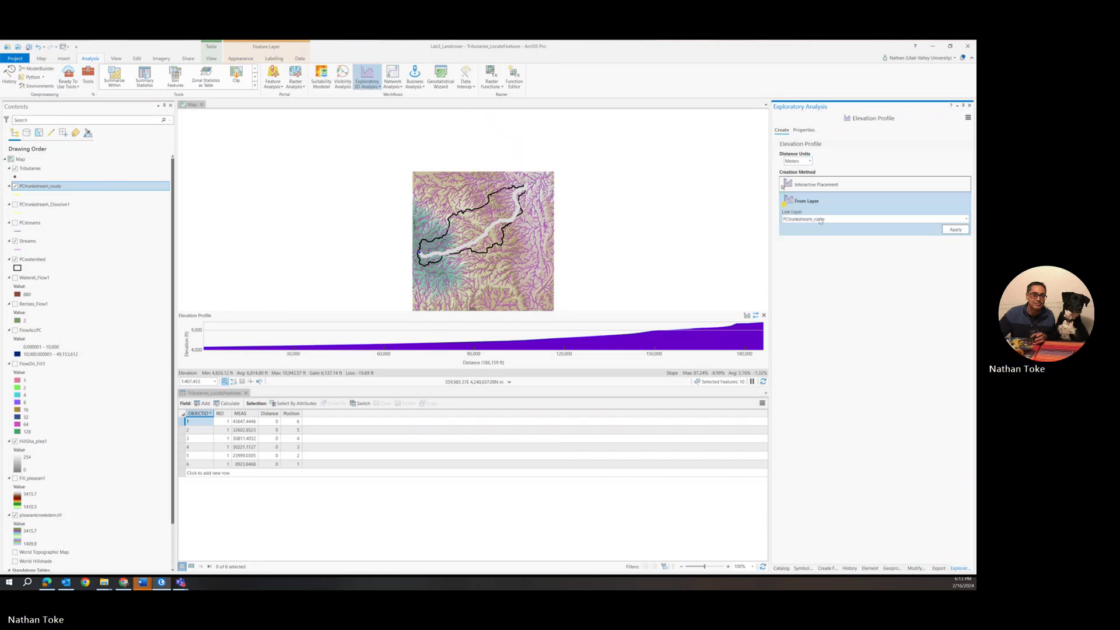
click(957, 232)
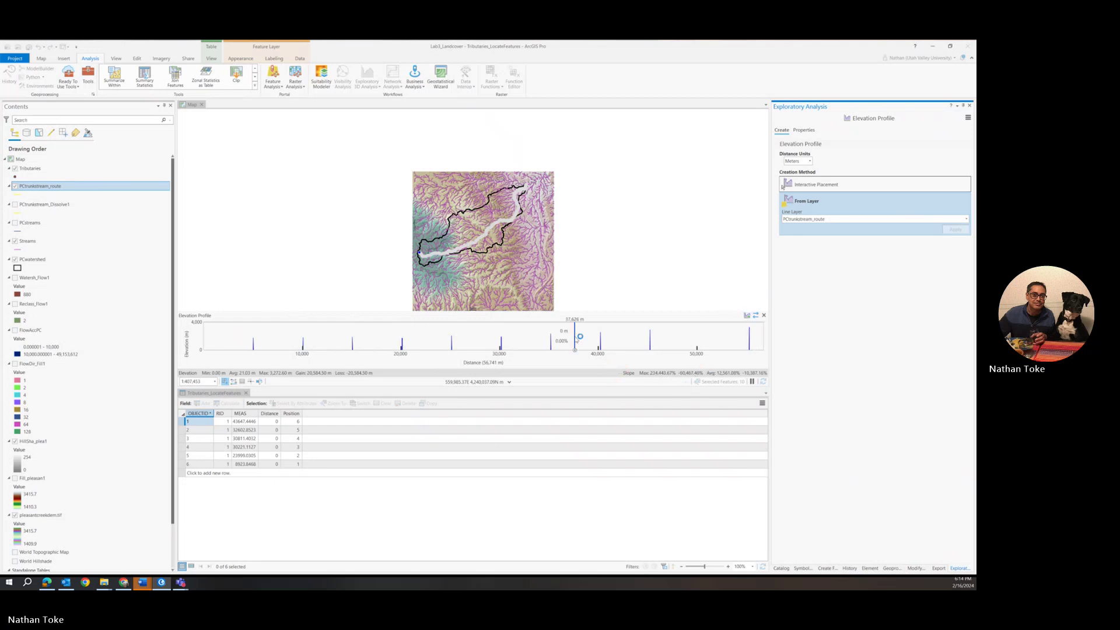
Set the elevation profile's distance units to Feet and close the profile graph.
click(810, 161)
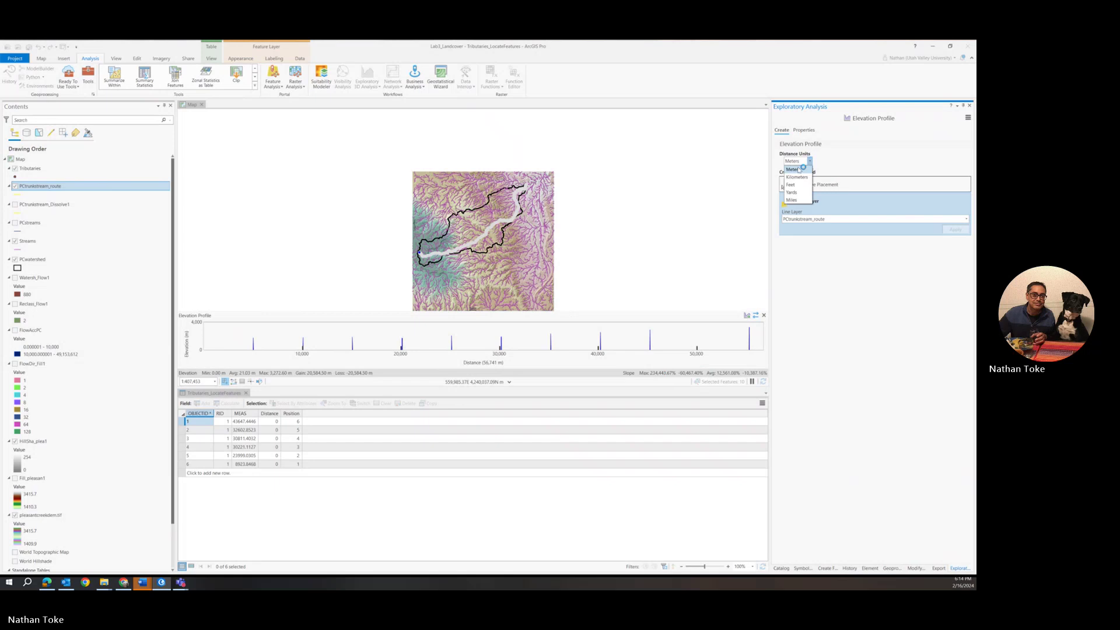
click(794, 185)
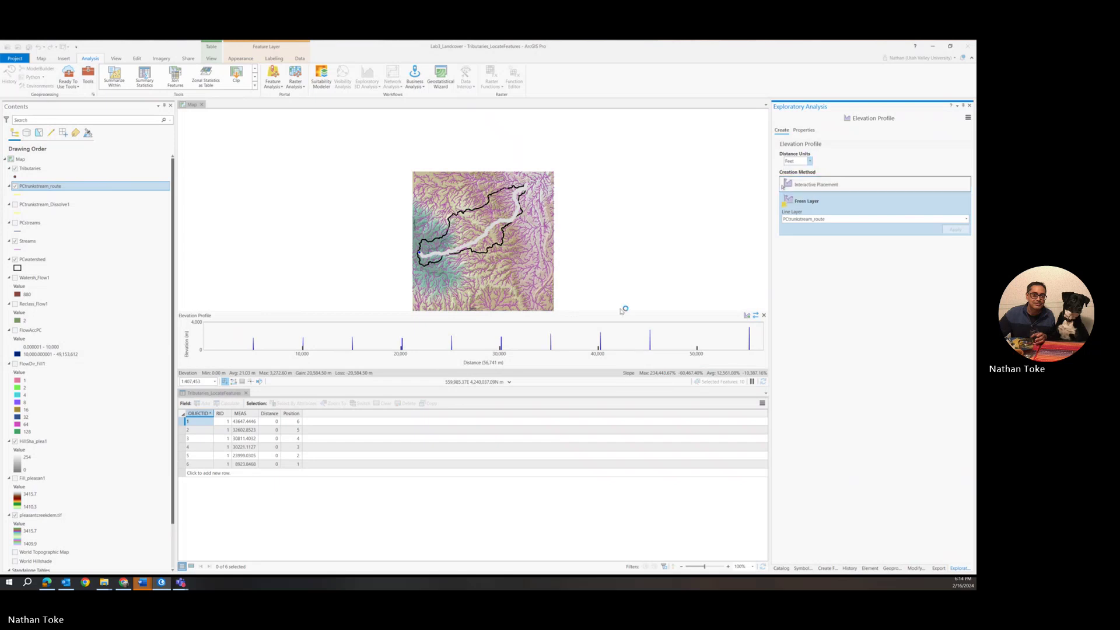
click(763, 318)
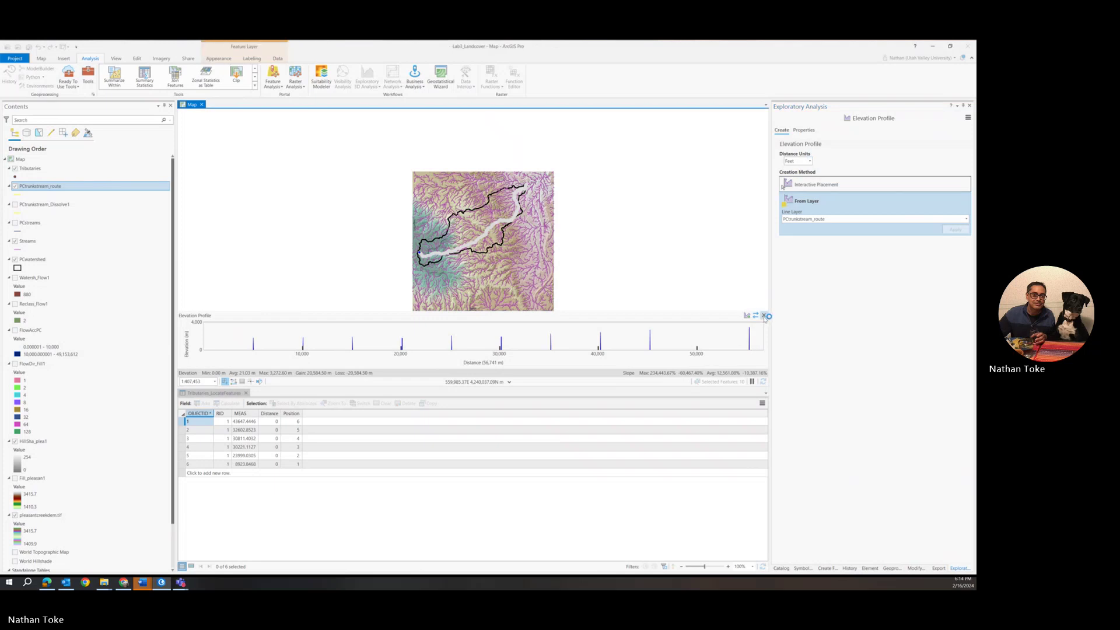